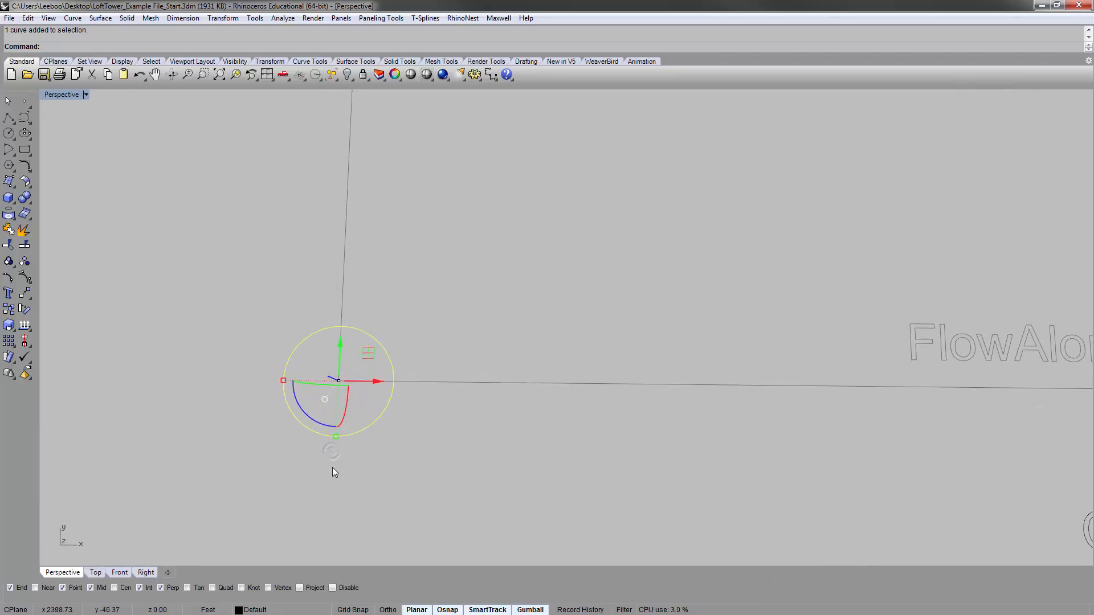
Scale the circle at the FlowAlongSrf frame's corner uniformly to a radius of about 51 ft.
scroll(333, 468, "down", 3)
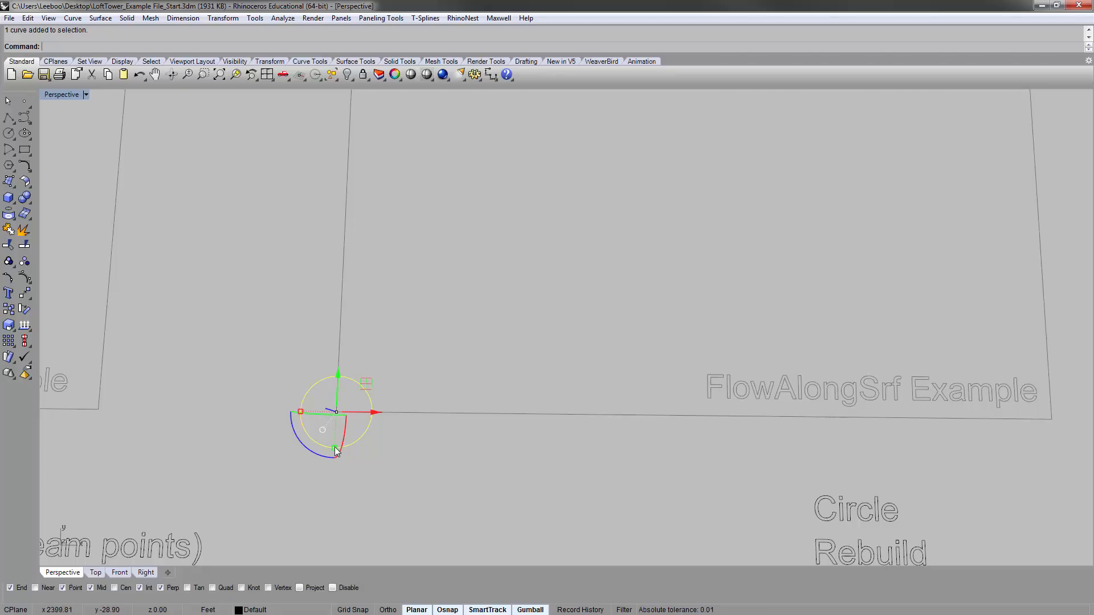
left_click_drag(336, 450, 337, 474, "shift")
left_click(433, 486)
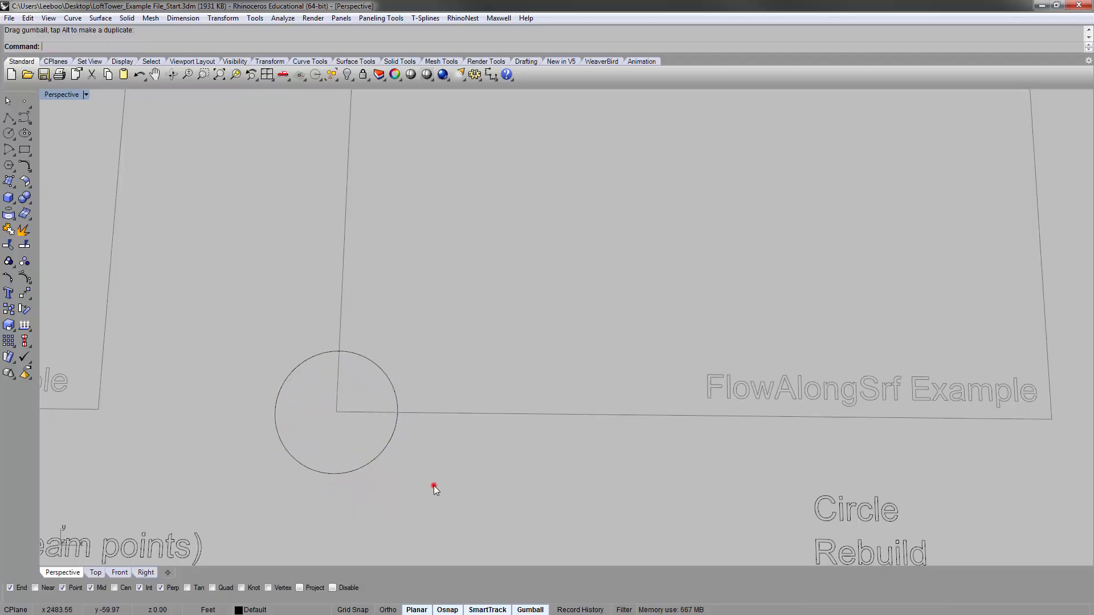
Copy the circle along the X axis so its leftmost point lands on the frame corner at the original circle's centre.
right_click_drag(433, 485, 415, 434)
left_click(380, 437)
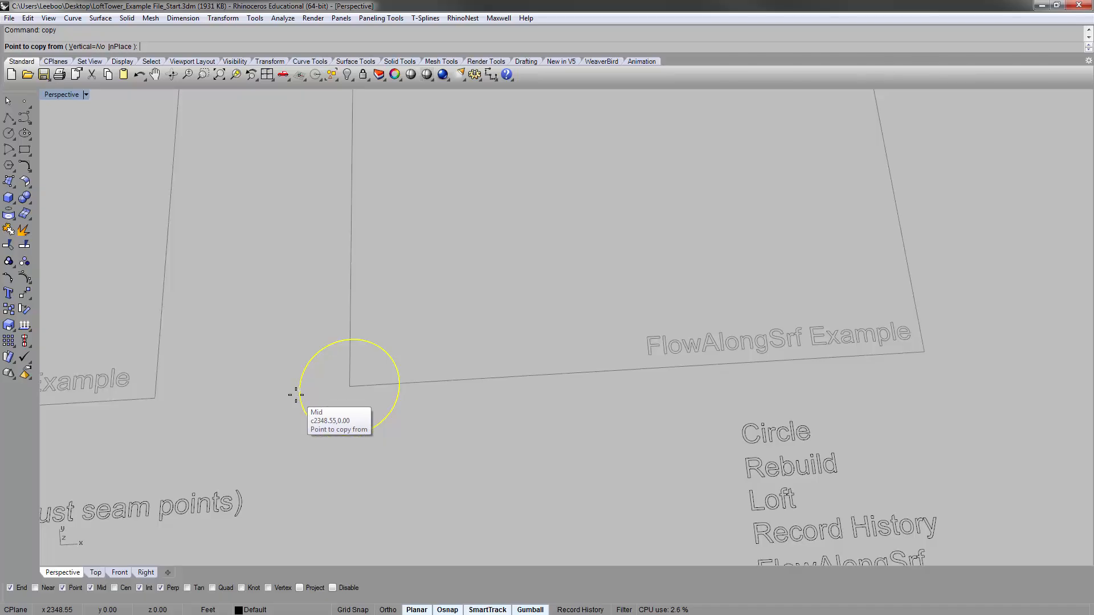
scroll(299, 390, "up", 5)
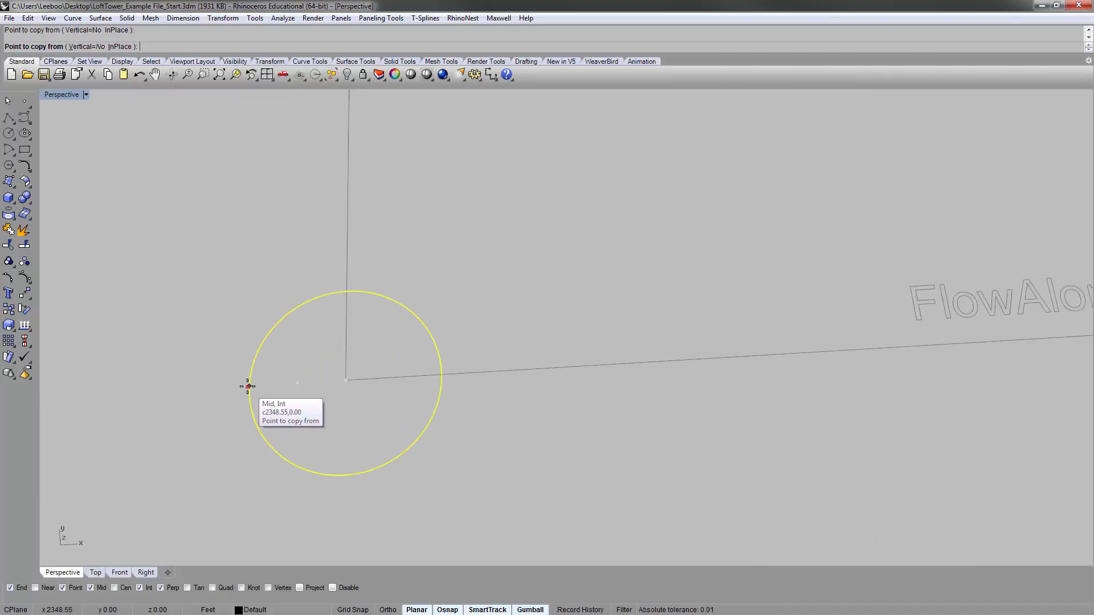
left_click(248, 387)
scroll(247, 386, "down", 5)
left_click(289, 384)
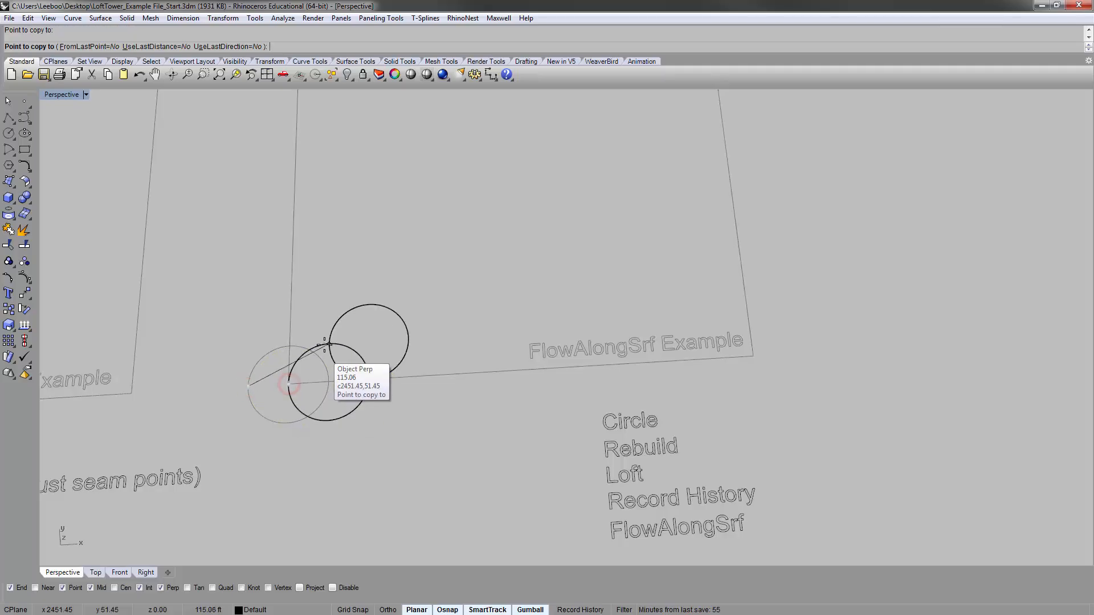
right_click(279, 437)
Copy the original circle along the Y axis so its lowest point lands on the frame corner.
scroll(292, 427, "up", 3)
right_click(291, 427)
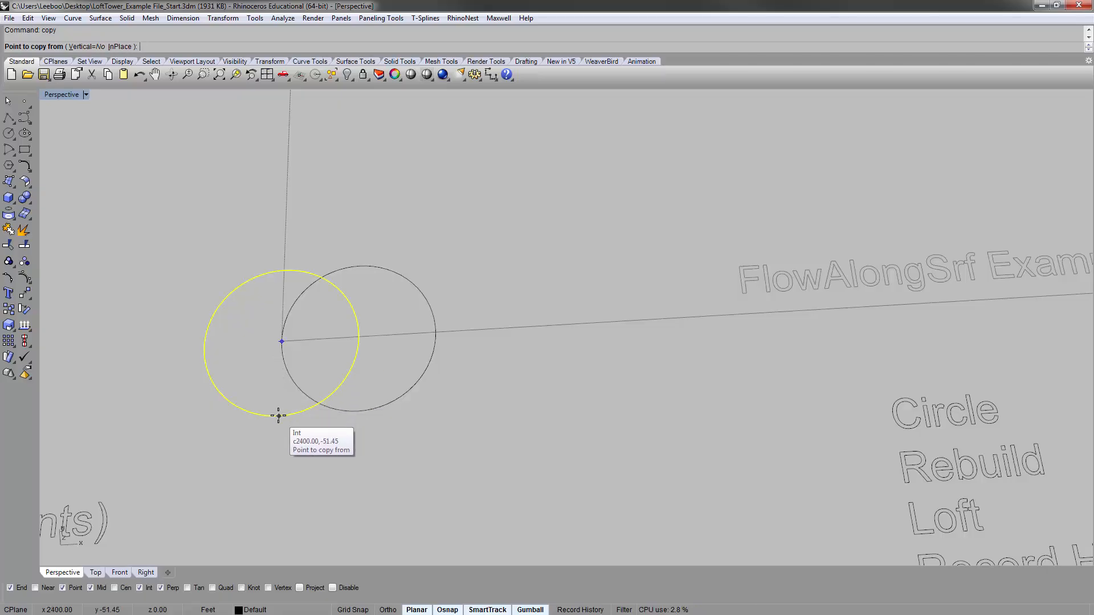
left_click(278, 416)
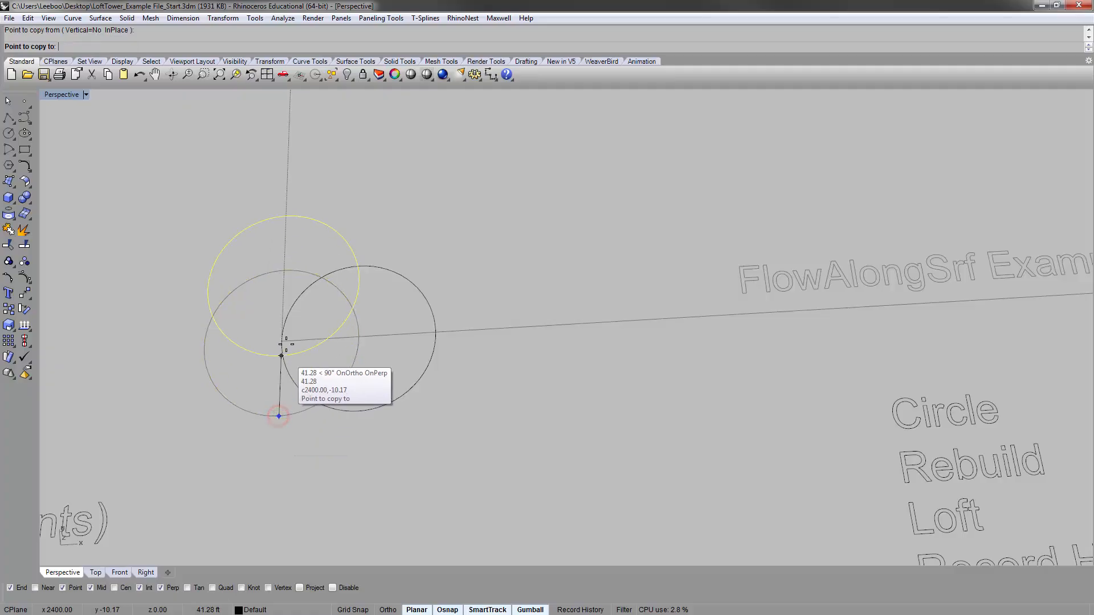
left_click(285, 344)
right_click(271, 342)
With the Perp object snap off, copy the original circle so its rightmost point lands on the frame corner.
right_click_drag(271, 342, 371, 361, "shift")
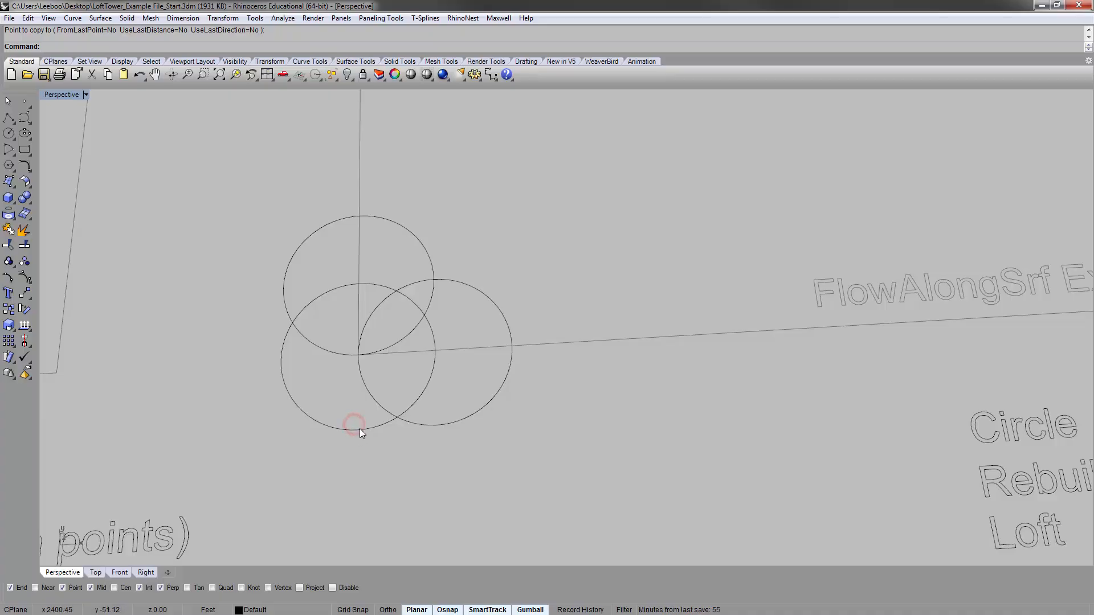
left_click(434, 351)
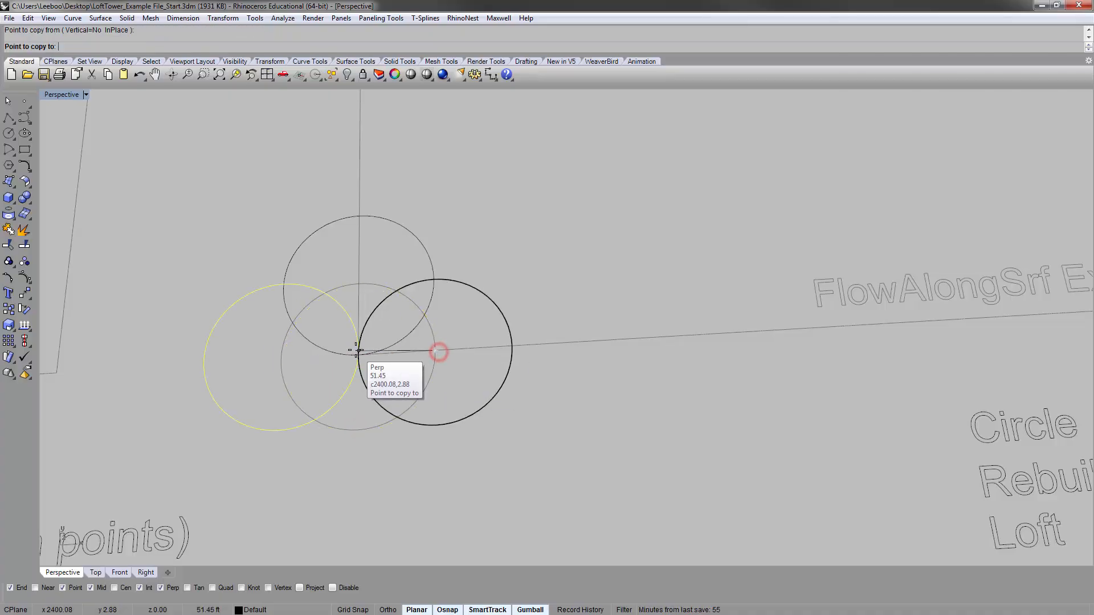
scroll(358, 354, "up", 8)
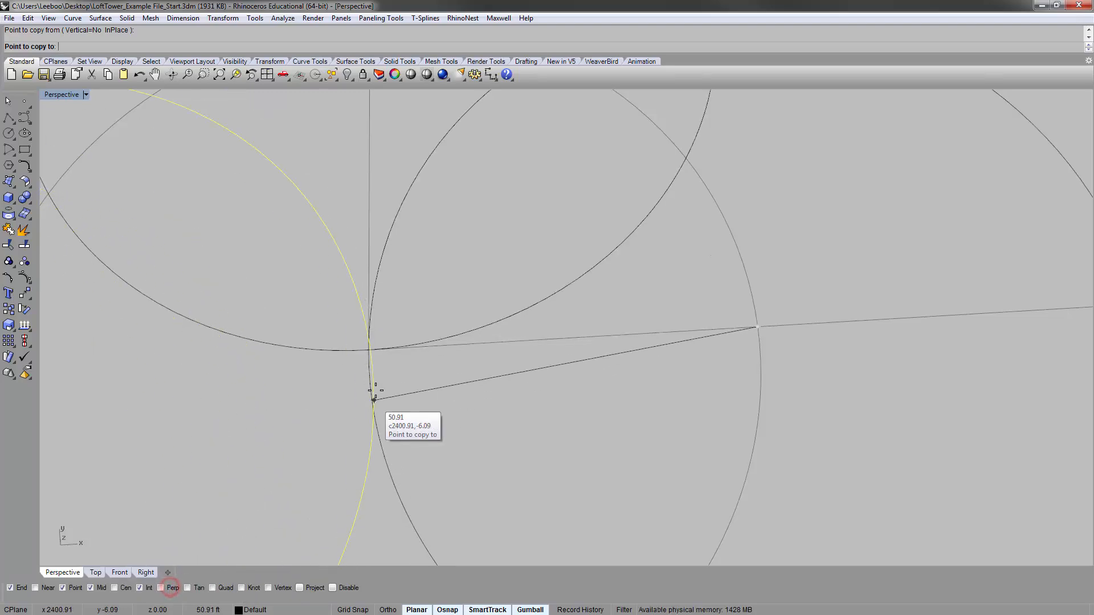
left_click(367, 348)
key("Return")
Move the three copied circles vertically up 80 ft, snapping to the first reference line above the ground.
scroll(427, 402, "down", 10)
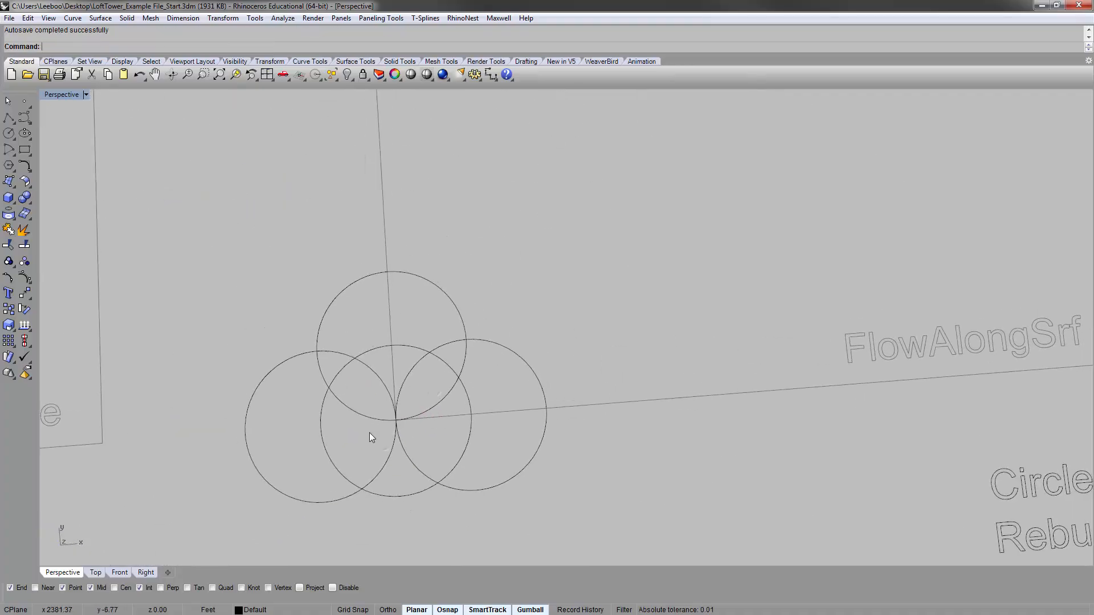
right_click_drag(370, 437, 488, 345)
left_click(505, 340)
left_click(391, 260, "shift")
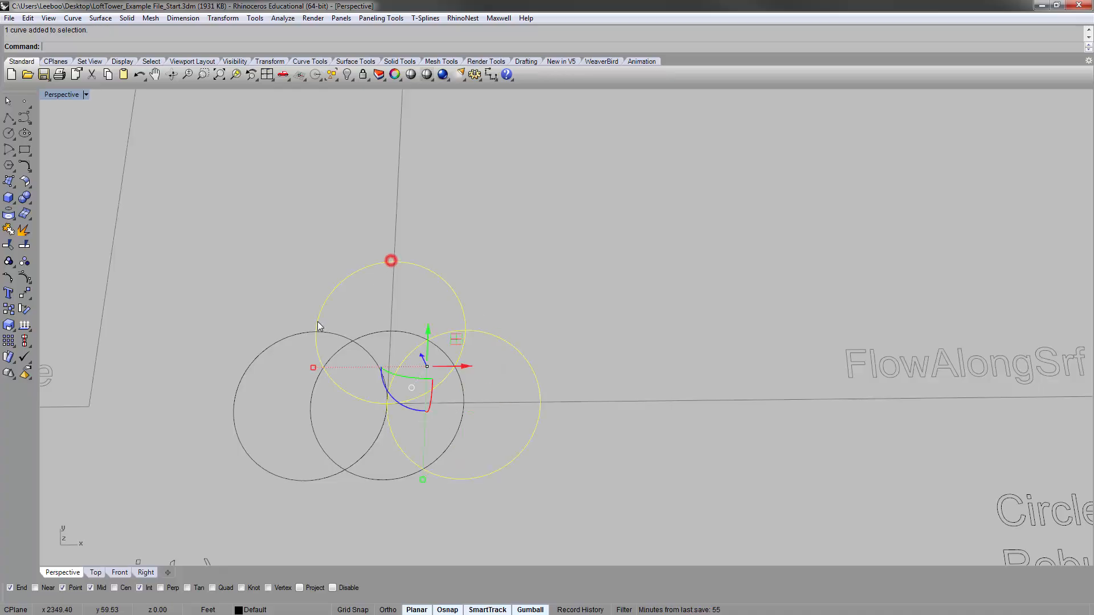
left_click(293, 333, "shift")
right_click_drag(293, 333, 511, 276)
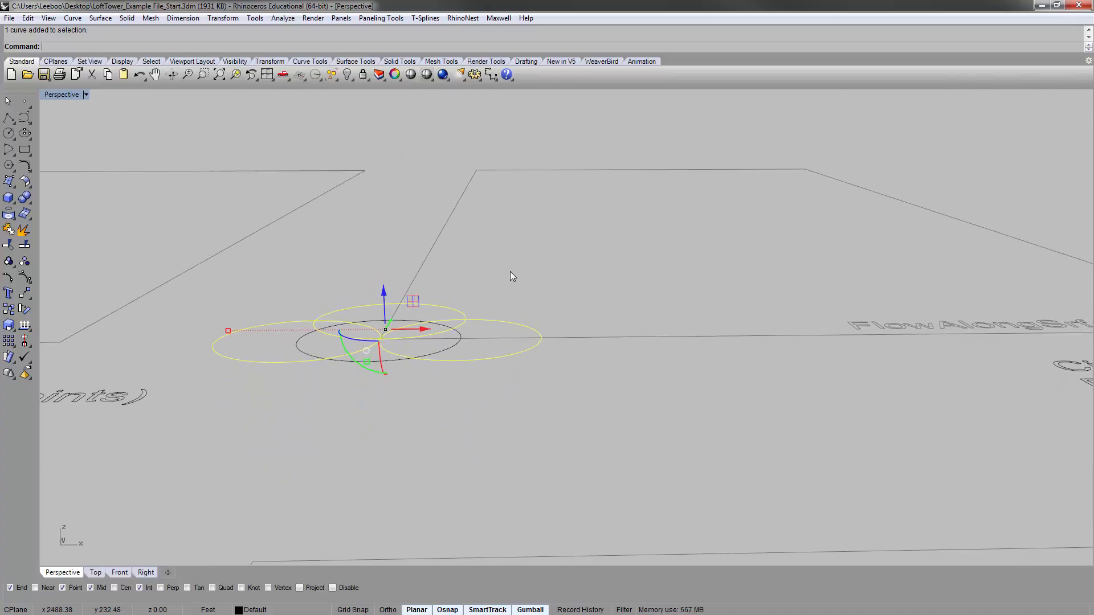
type("M")
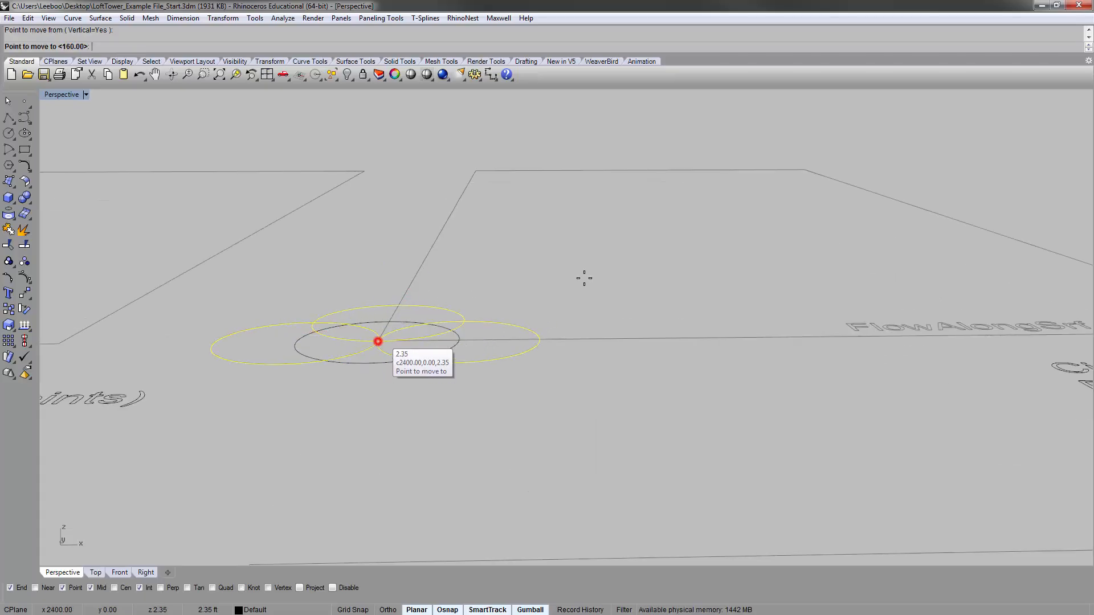
scroll(673, 278, "down", 8)
scroll(278, 285, "up", 3)
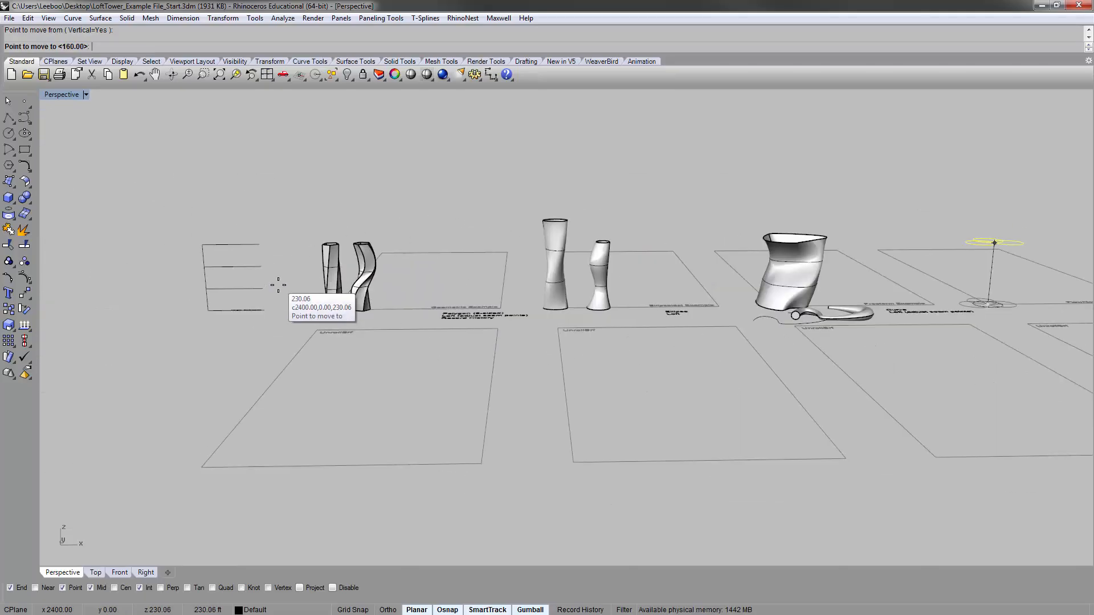
scroll(278, 284, "up", 2)
left_click(256, 289)
scroll(257, 289, "down", 4)
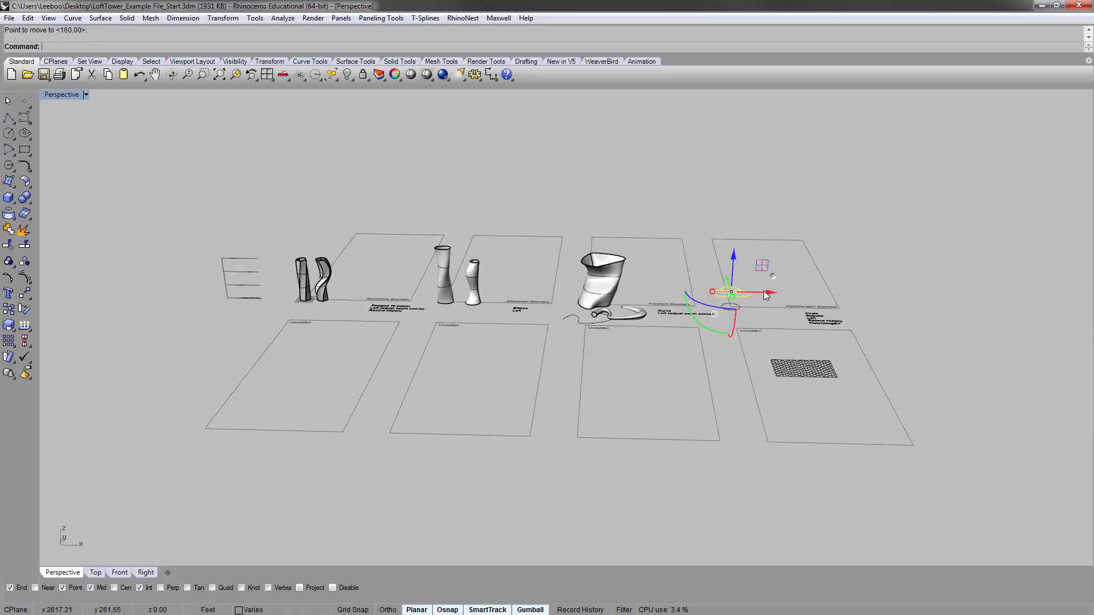
key("Escape")
Move the upper and left copied circles vertically to the 160 ft reference line.
scroll(764, 285, "up", 6)
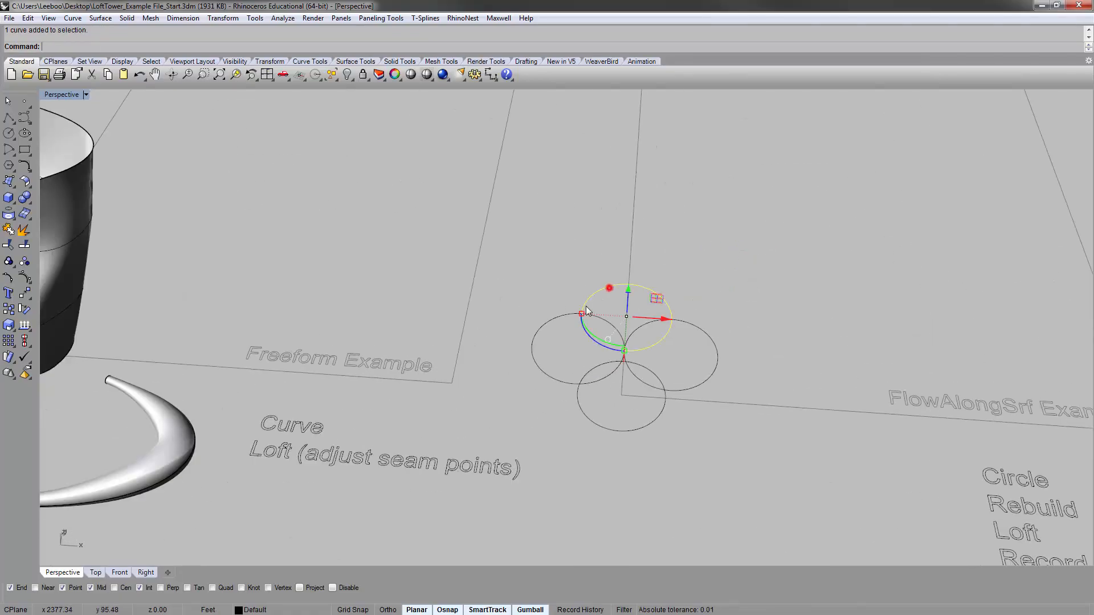
scroll(631, 329, "up", 6)
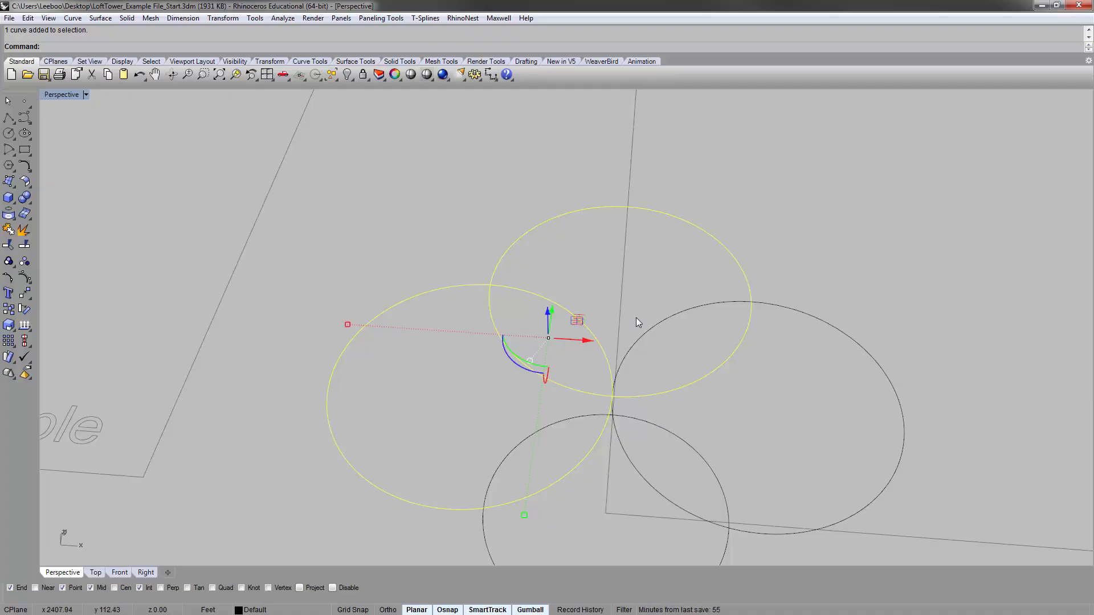
key("Return")
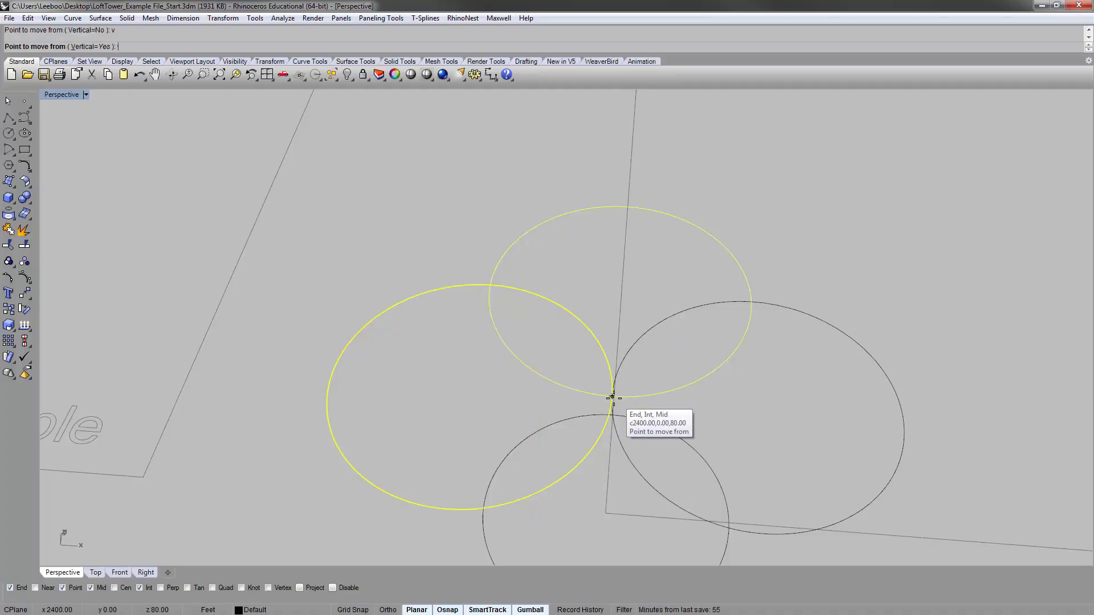
left_click(614, 397)
scroll(706, 290, "down", 10)
right_click_drag(708, 291, 467, 216)
scroll(467, 215, "down", 4)
left_click(208, 260)
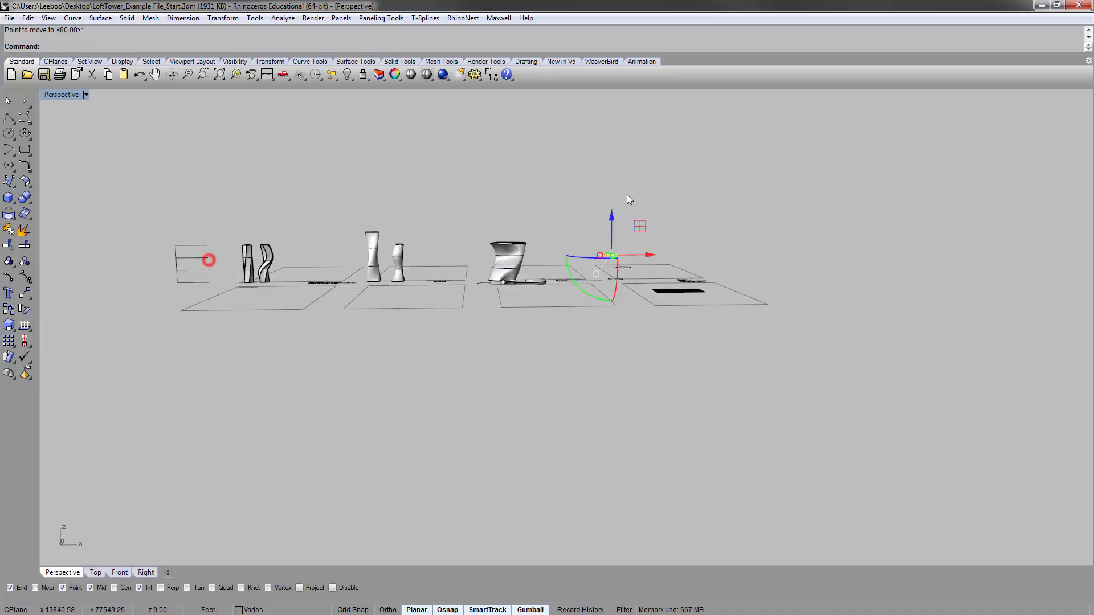
left_click(648, 198)
Move the left circle vertically up another 80 ft to the top reference line at 240 ft.
right_click_drag(648, 200, 626, 264)
scroll(627, 264, "up", 10)
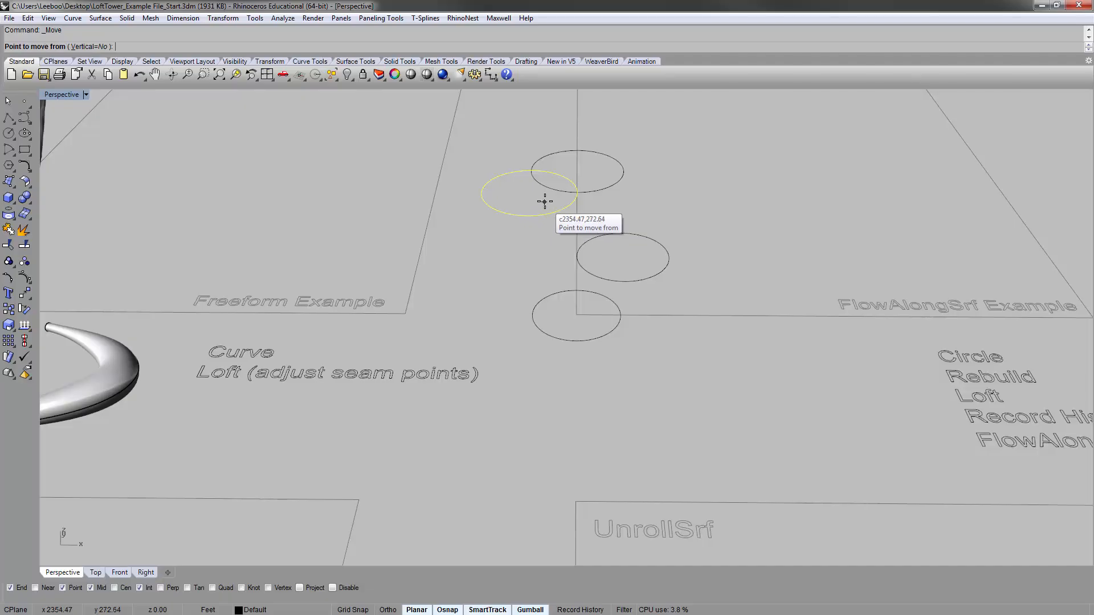
left_click(531, 170)
scroll(654, 173, "down", 10)
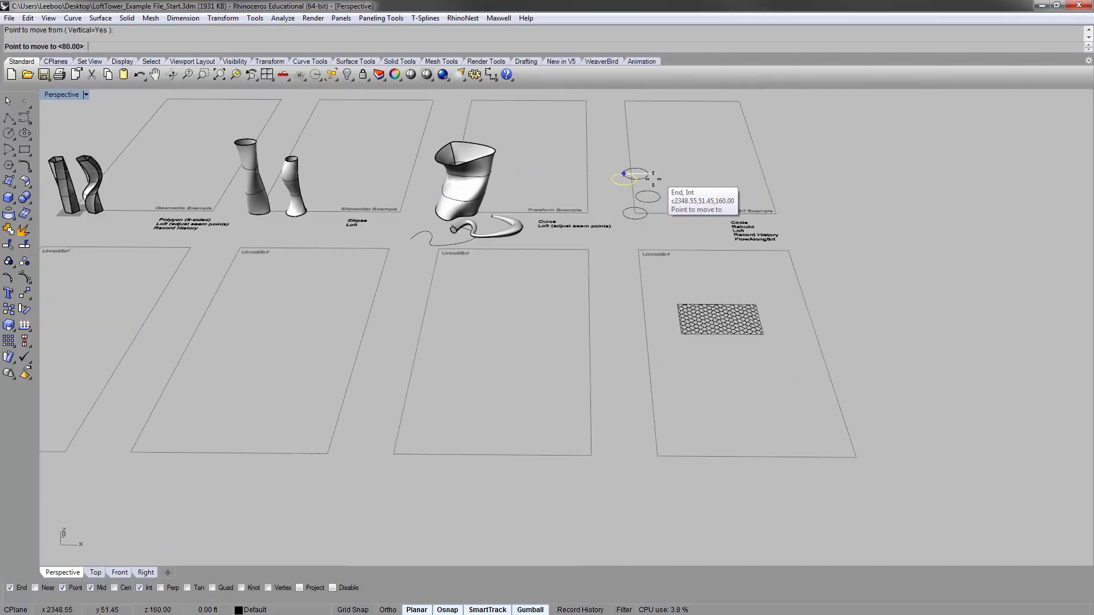
scroll(234, 172, "up", 3)
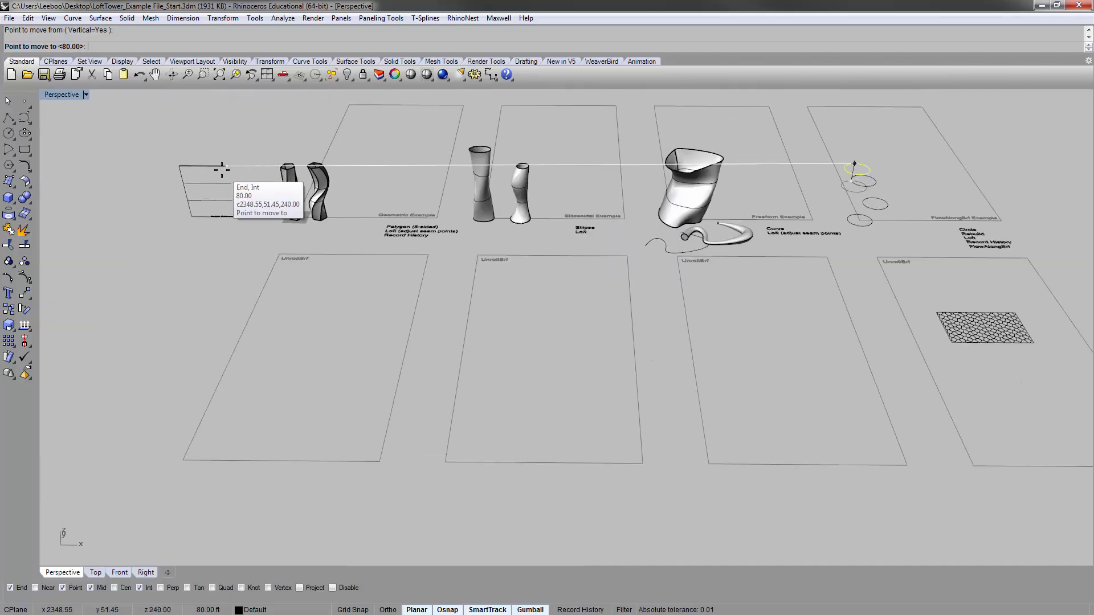
left_click(221, 169)
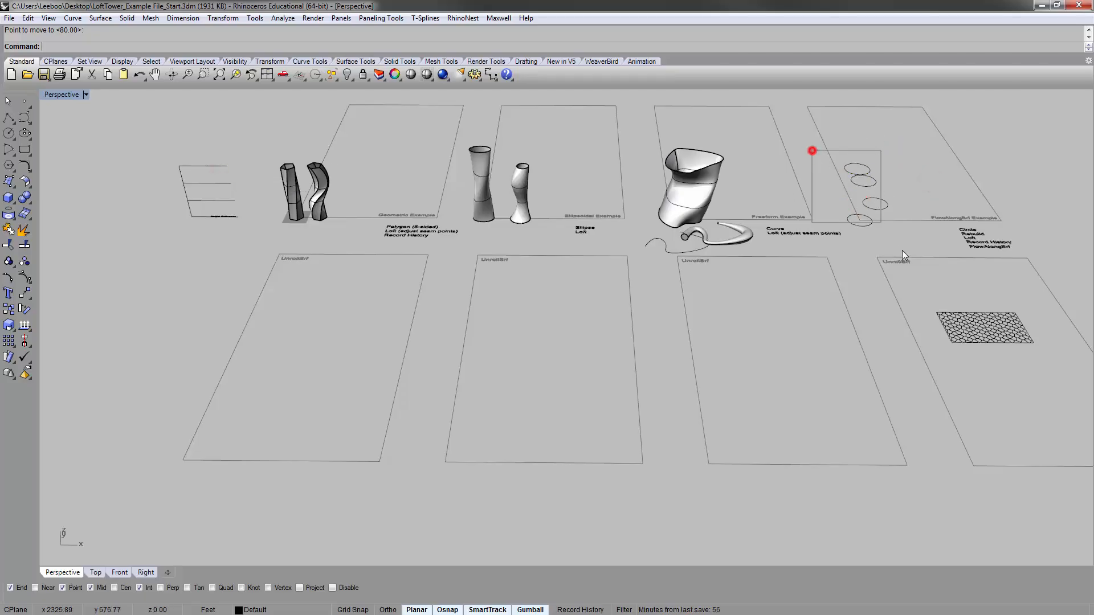
Zoom to the four stacked circles and examine their arrangement from above and from the side.
left_click_drag(902, 250, 901, 250)
type("zs")
key("Return")
right_click_drag(752, 178, 743, 282)
key("Escape")
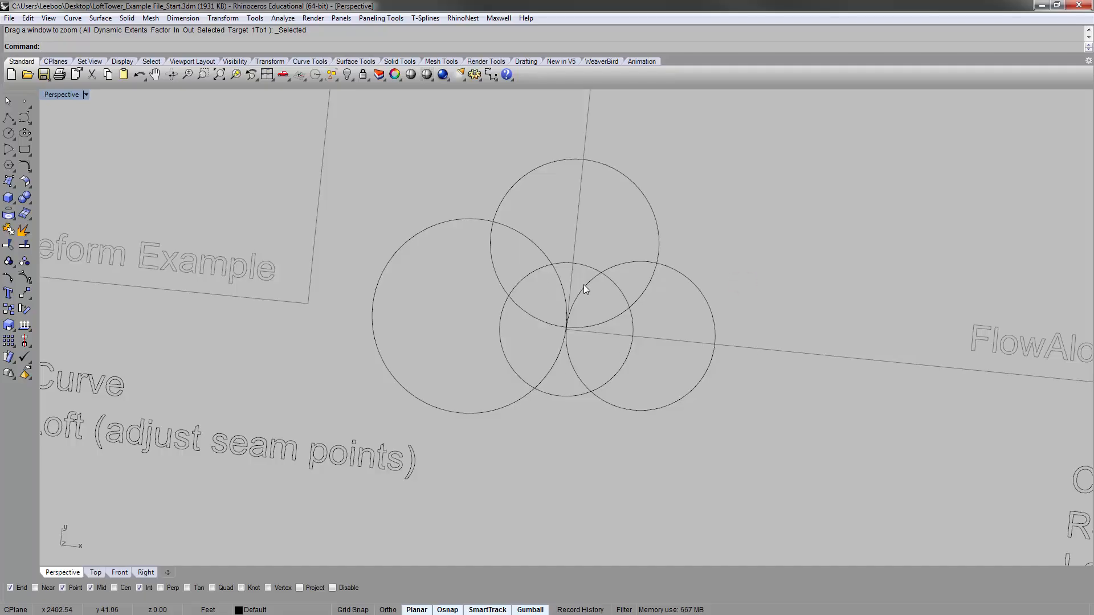
right_click_drag(811, 290, 478, 473)
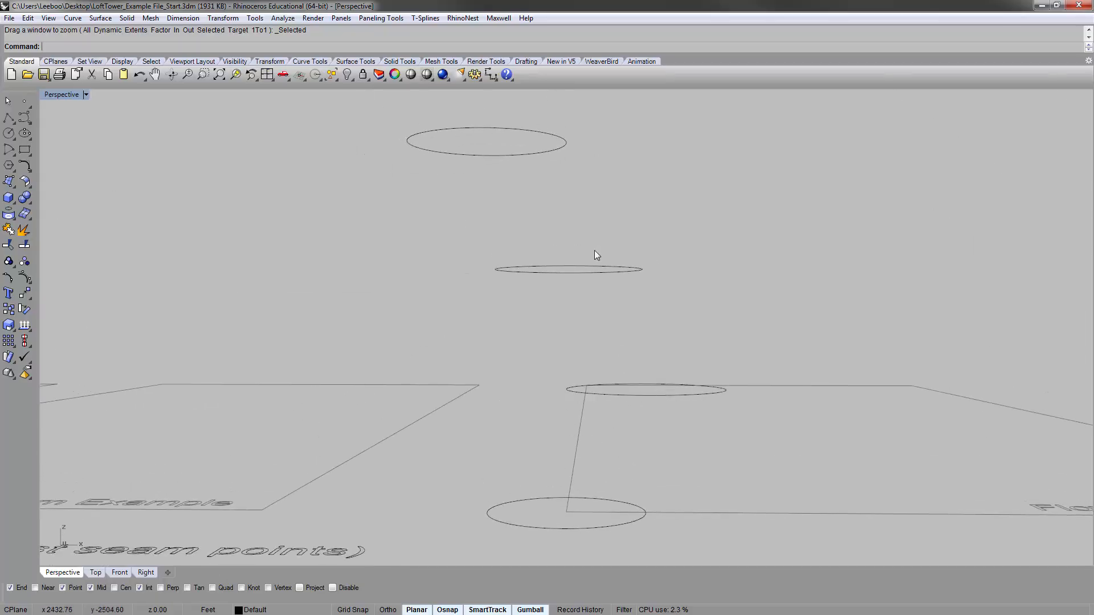
right_click_drag(595, 255, 499, 161)
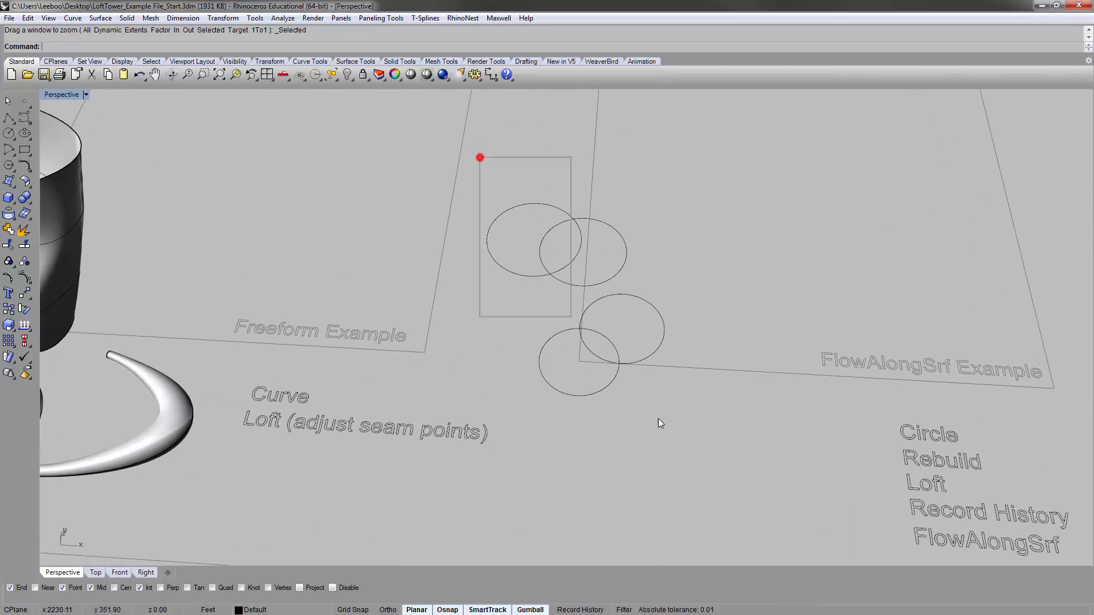
Loft the four circles with the default seams, the Normal style and Do not simplify.
left_click_drag(657, 424, 706, 461)
type("ft")
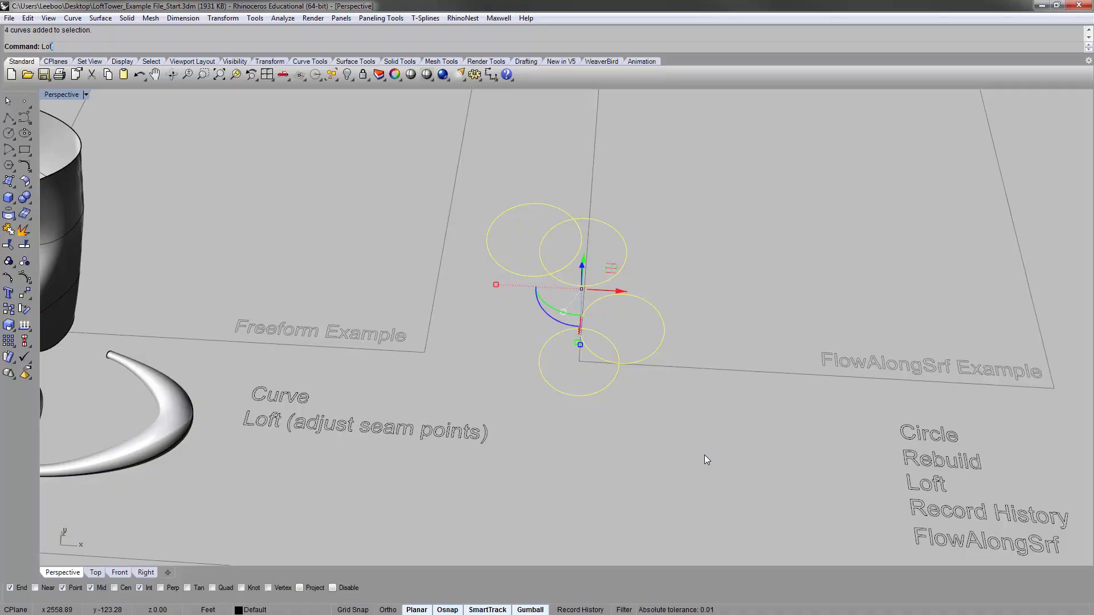
key("Return")
key("Return")
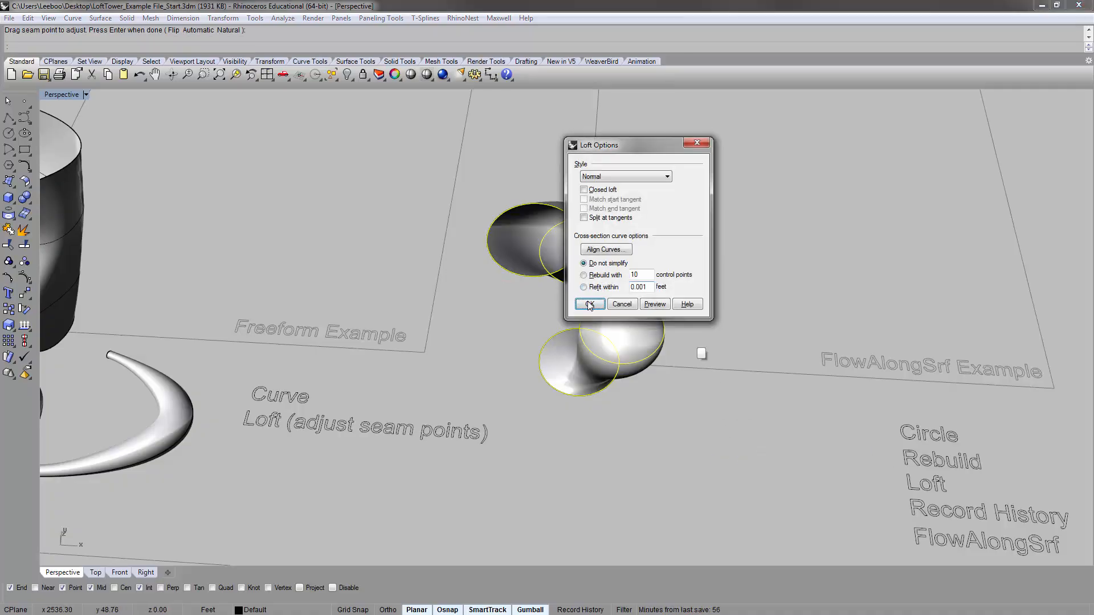
key("Return")
Examine the lofted tower's shape and its seam line from the front and the back.
right_click_drag(724, 399, 660, 268)
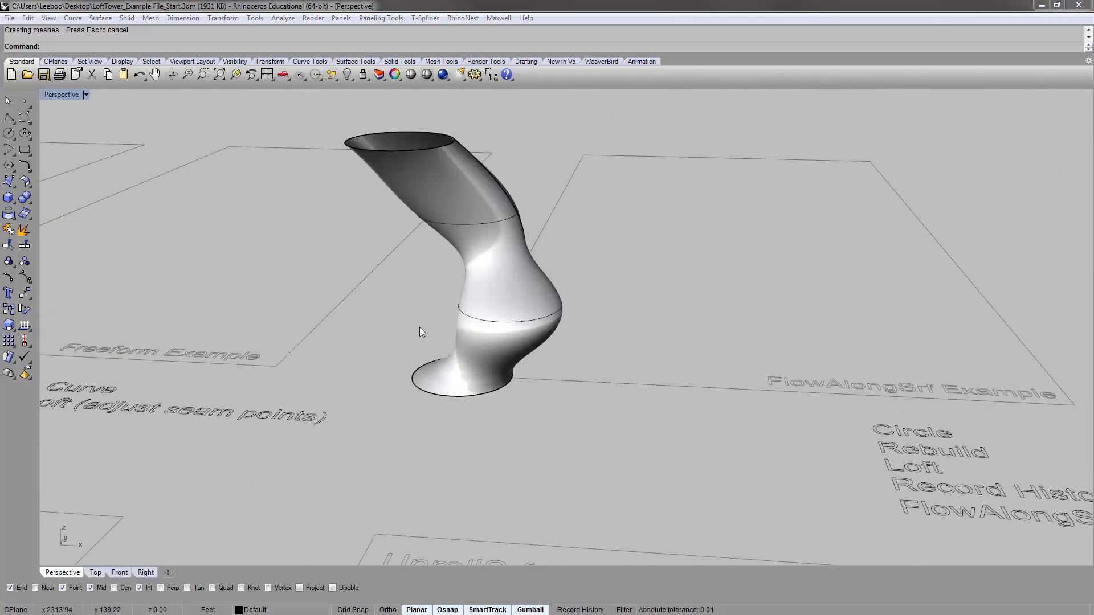
right_click_drag(631, 236, 376, 302)
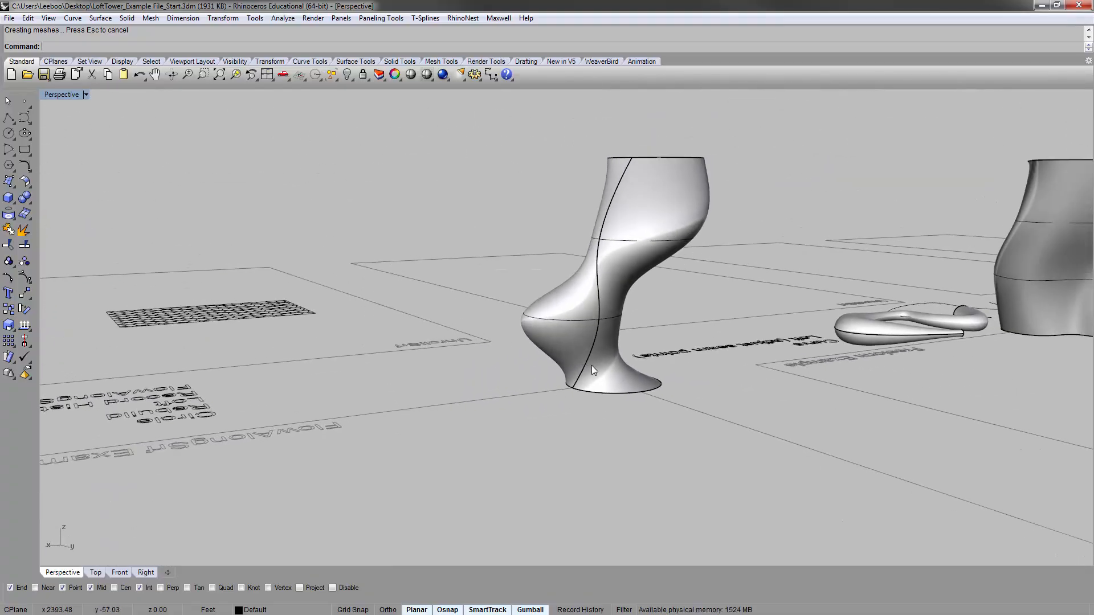
right_click_drag(587, 256, 547, 313)
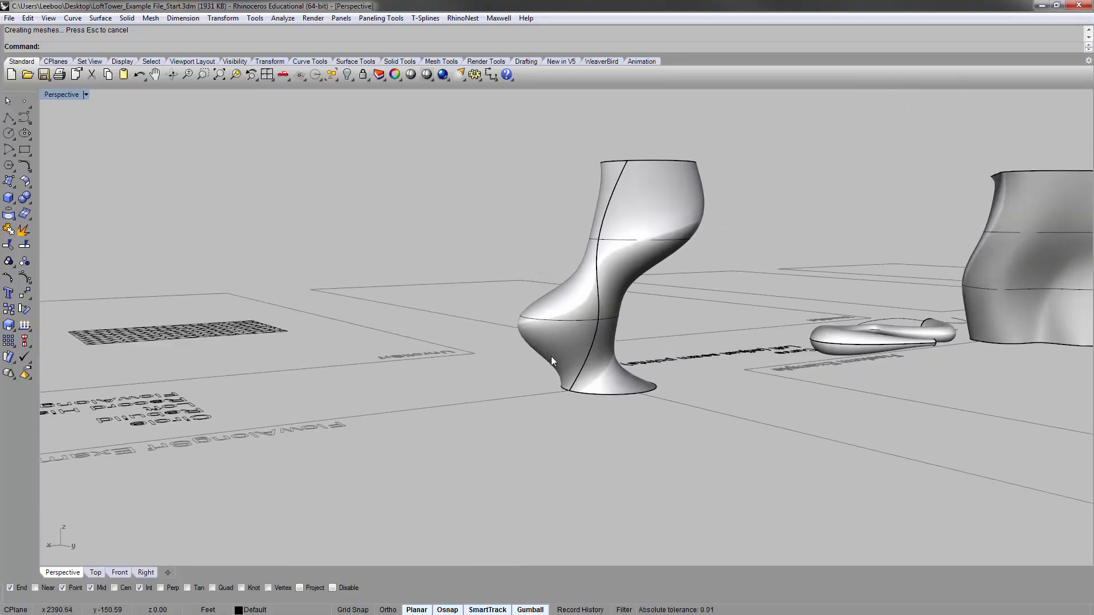
right_click_drag(639, 376, 539, 316)
right_click_drag(516, 249, 432, 275)
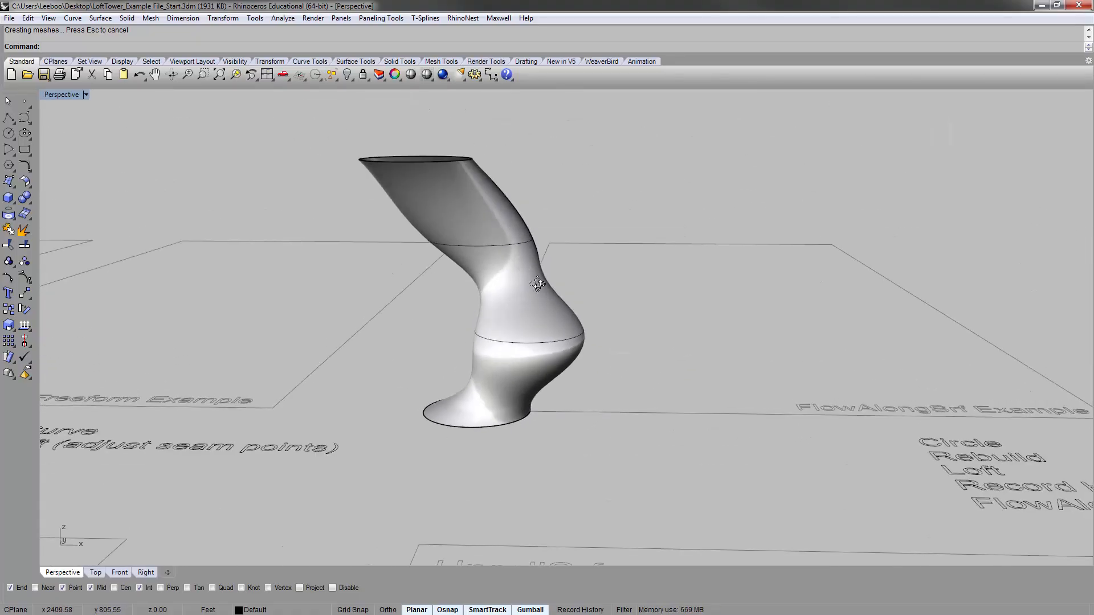
right_click_drag(538, 284, 551, 358)
Move the lofted surface along the X axis beyond the FlowAlongSrf frame, clear of its source circles.
left_click(524, 316)
scroll(498, 288, "down", 4)
left_click_drag(522, 311, 963, 359)
left_click(586, 267)
Start a loft through the four source circles and move the second circle's seam point to the same side as the bottom circle's.
right_click_drag(544, 240, 495, 259)
scroll(420, 268, "up", 5)
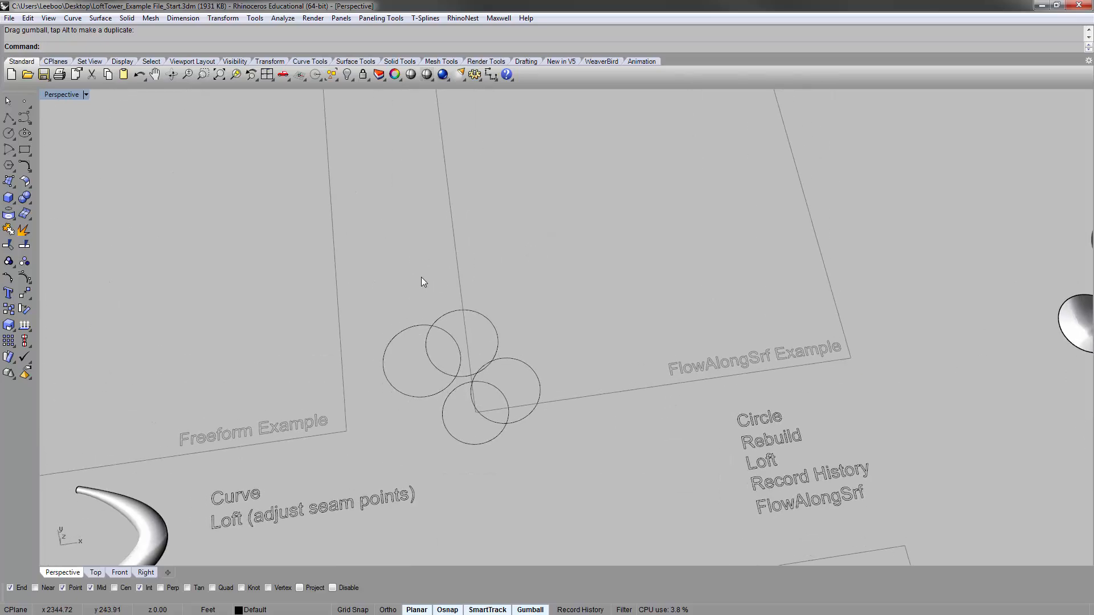
right_click_drag(421, 277, 390, 249)
left_click_drag(614, 466, 599, 443)
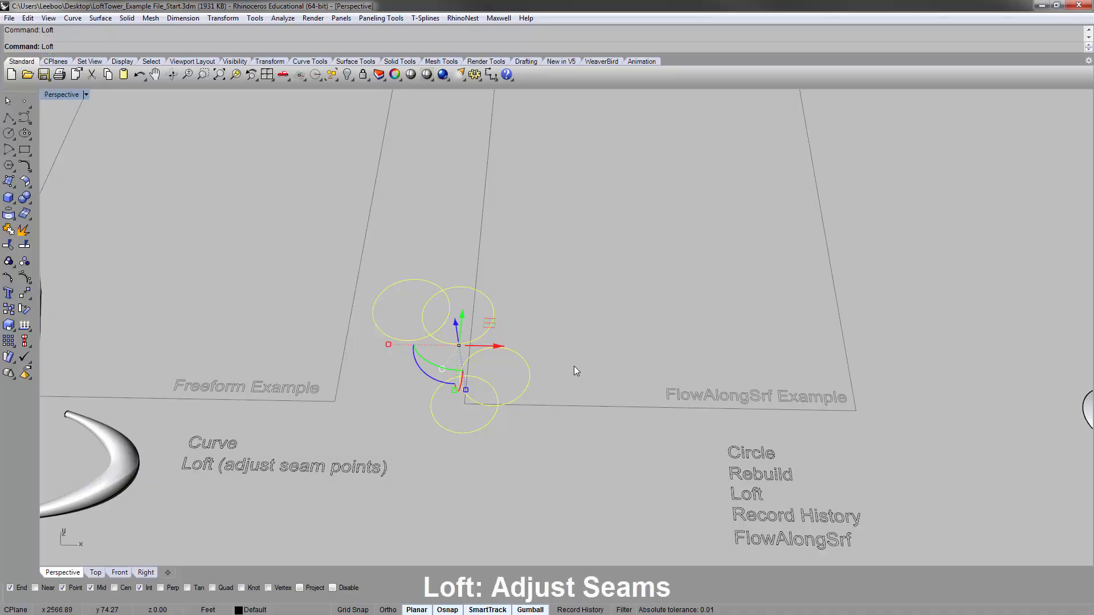
key("Return")
right_click_drag(573, 371, 576, 344)
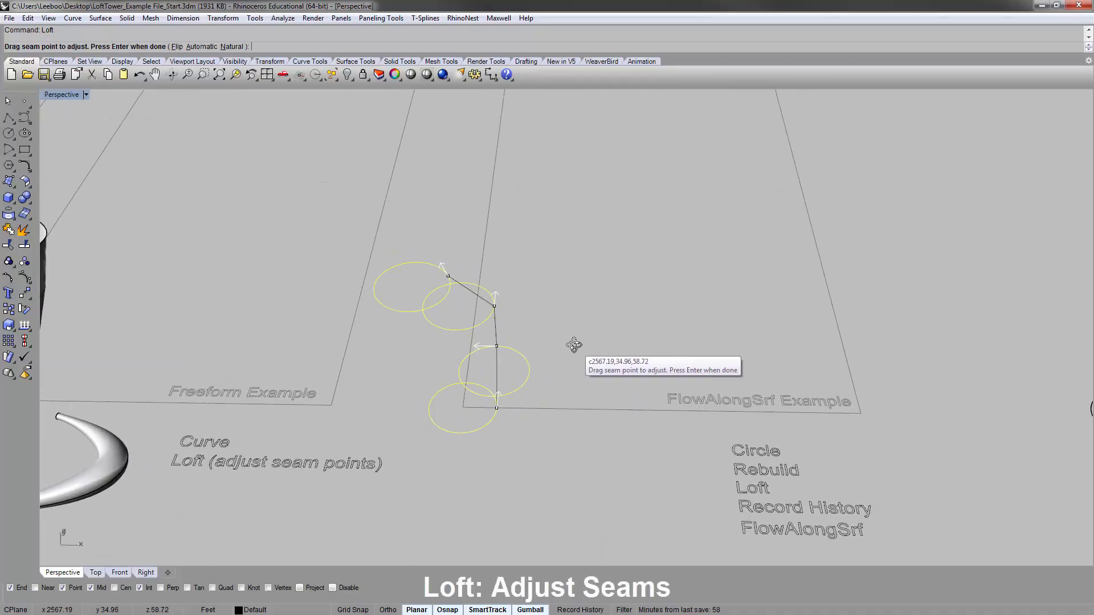
scroll(528, 335, "up", 6)
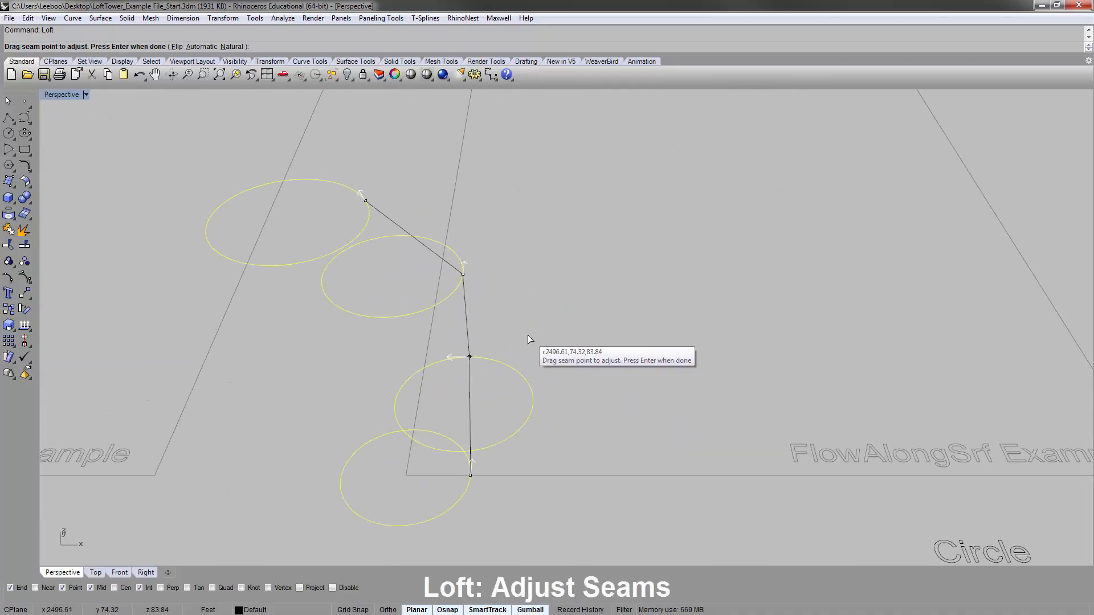
scroll(527, 335, "down", 4)
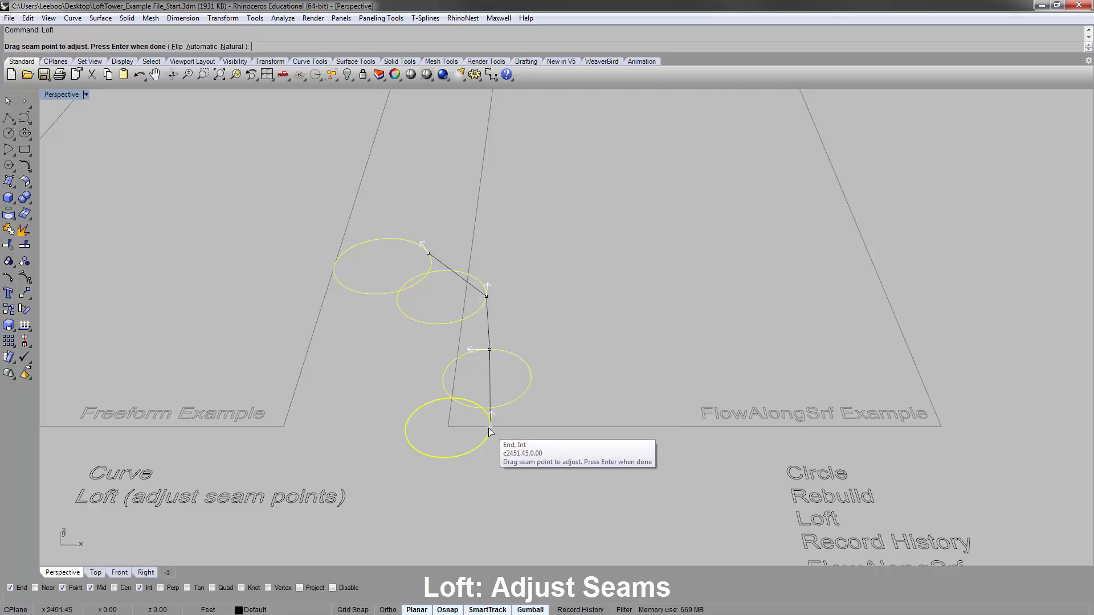
scroll(491, 429, "up", 3)
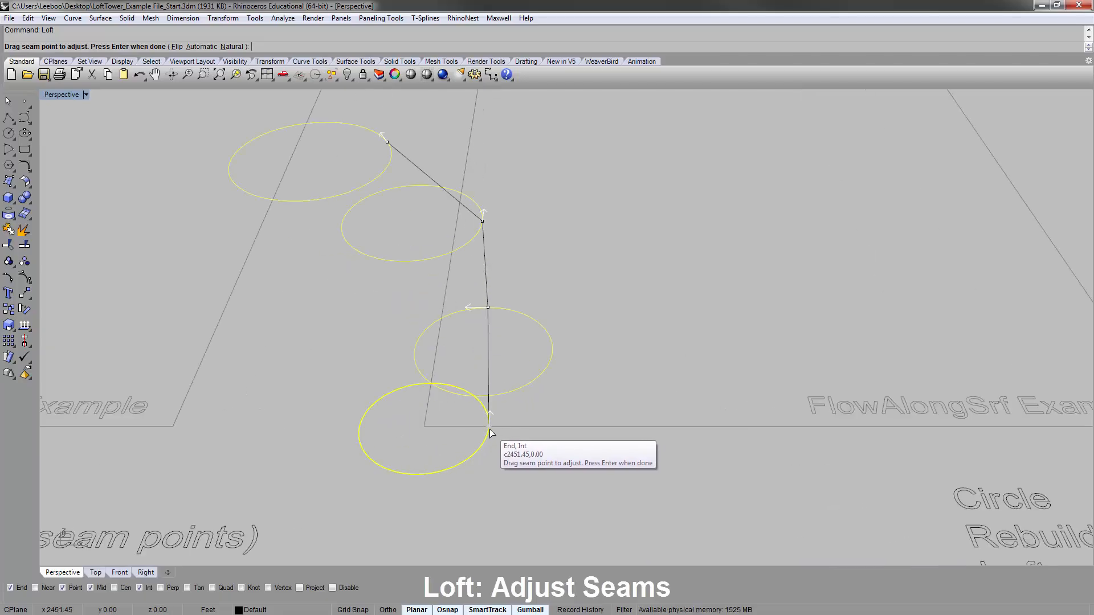
right_click_drag(490, 428, 541, 337)
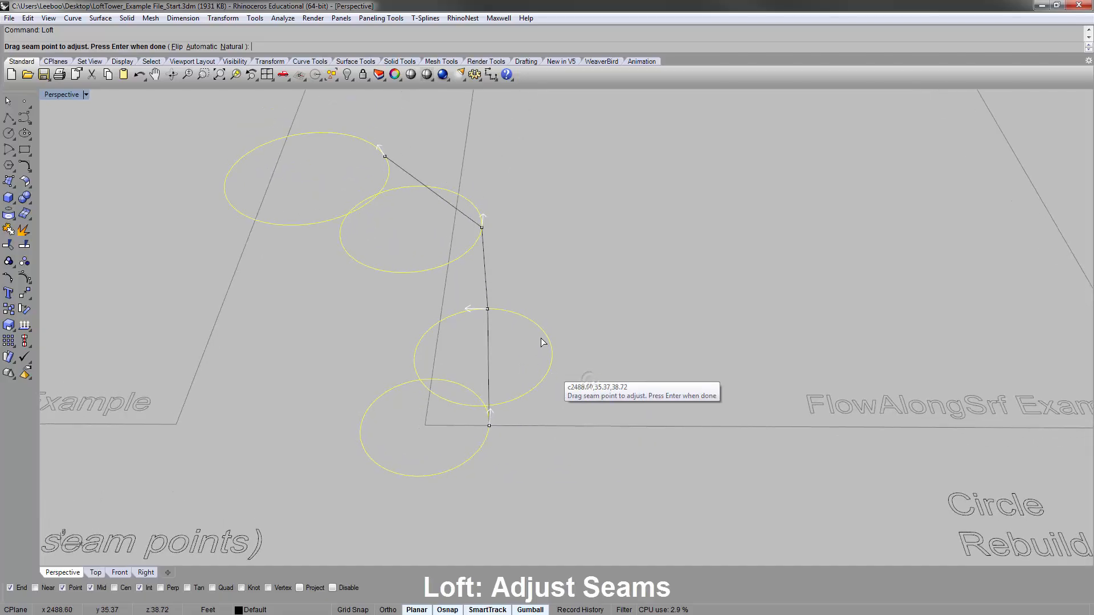
mouse_move(486, 308)
left_mouse_down()
mouse_move(556, 313)
mouse_move(541, 327)
mouse_move(558, 366)
mouse_move(562, 340)
mouse_move(493, 311)
left_mouse_up()
mouse_move(542, 344)
left_mouse_down()
mouse_move(547, 376)
mouse_move(536, 312)
mouse_move(401, 287)
mouse_move(535, 312)
mouse_move(553, 359)
mouse_move(555, 332)
mouse_move(552, 355)
left_mouse_up()
Align the seam points of the upper two circles and create the loft with Normal style and Do not simplify.
right_click_drag(569, 226, 509, 258)
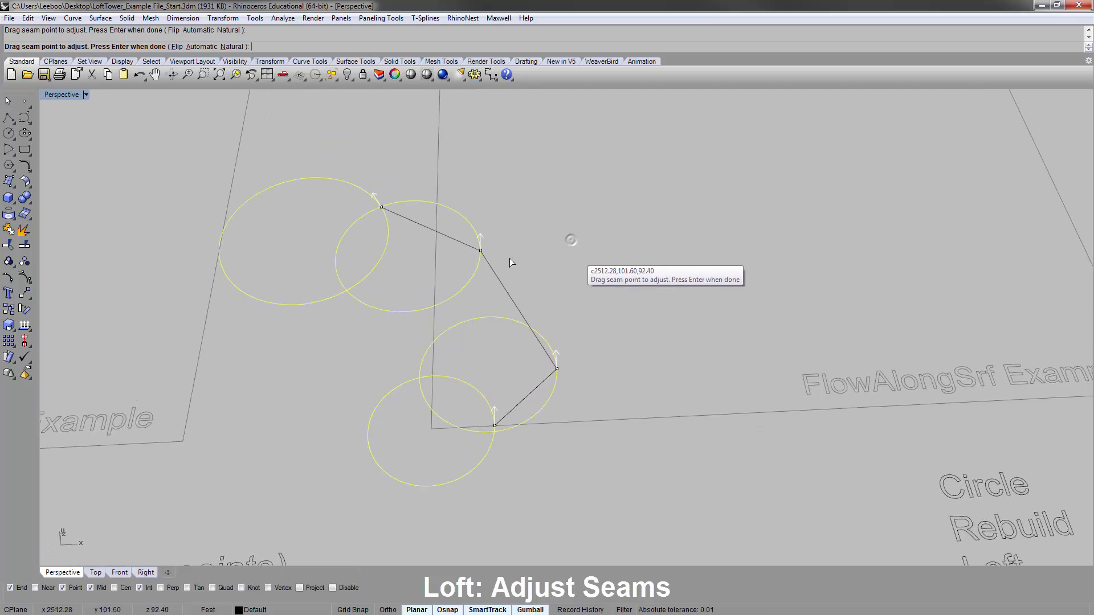
mouse_move(484, 273)
left_mouse_down()
mouse_move(467, 283)
mouse_move(483, 252)
left_mouse_up()
right_click_drag(387, 183, 617, 302)
left_click(388, 159)
key("Return")
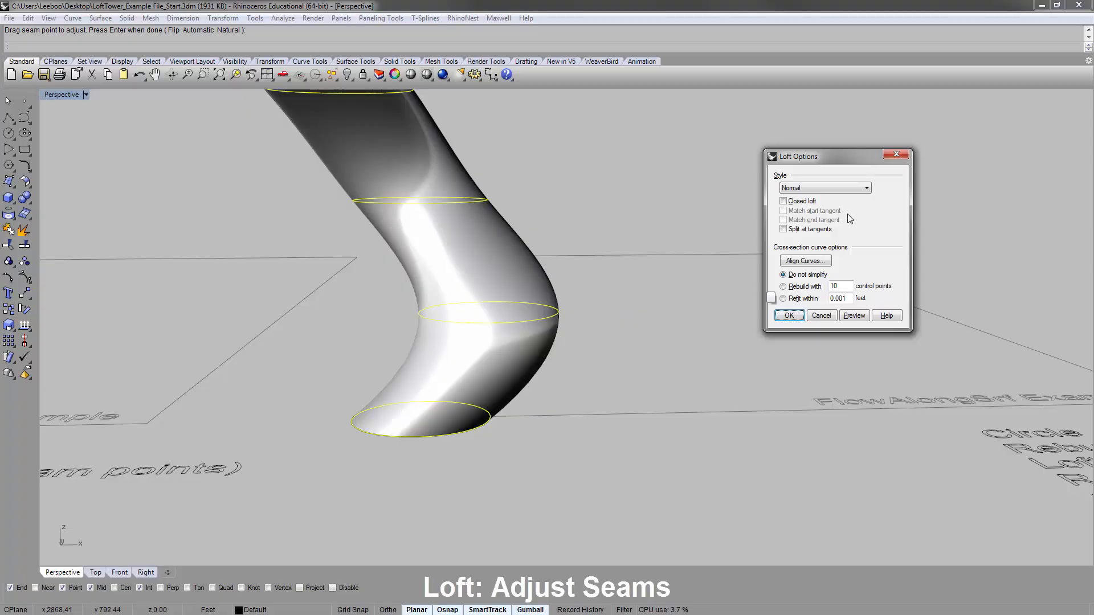
left_click(795, 317)
Zoom to the loft with adjusted seams and examine its shape from several angles.
right_click_drag(669, 206, 601, 279)
left_click(511, 363)
type("zs")
key("space")
left_click(456, 307)
right_click_drag(445, 320, 418, 367)
scroll(377, 320, "down", 5)
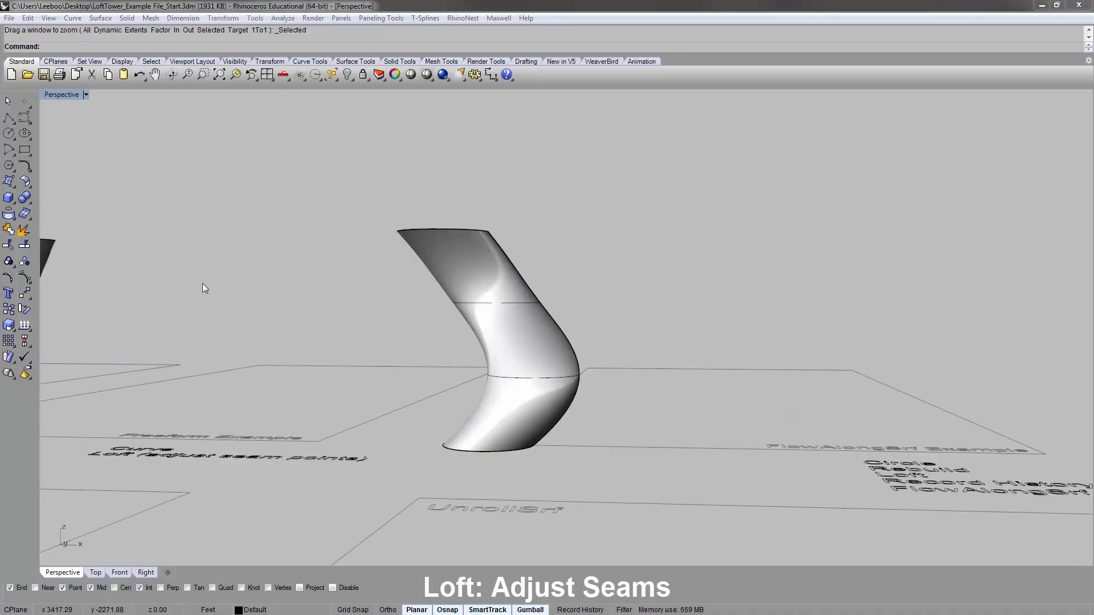
right_click_drag(427, 197, 536, 211)
right_click_drag(401, 187, 381, 172)
Scale the lofted surface and its four circles taller along the Z axis.
left_click_drag(382, 174, 629, 470)
right_click_drag(617, 446, 512, 365)
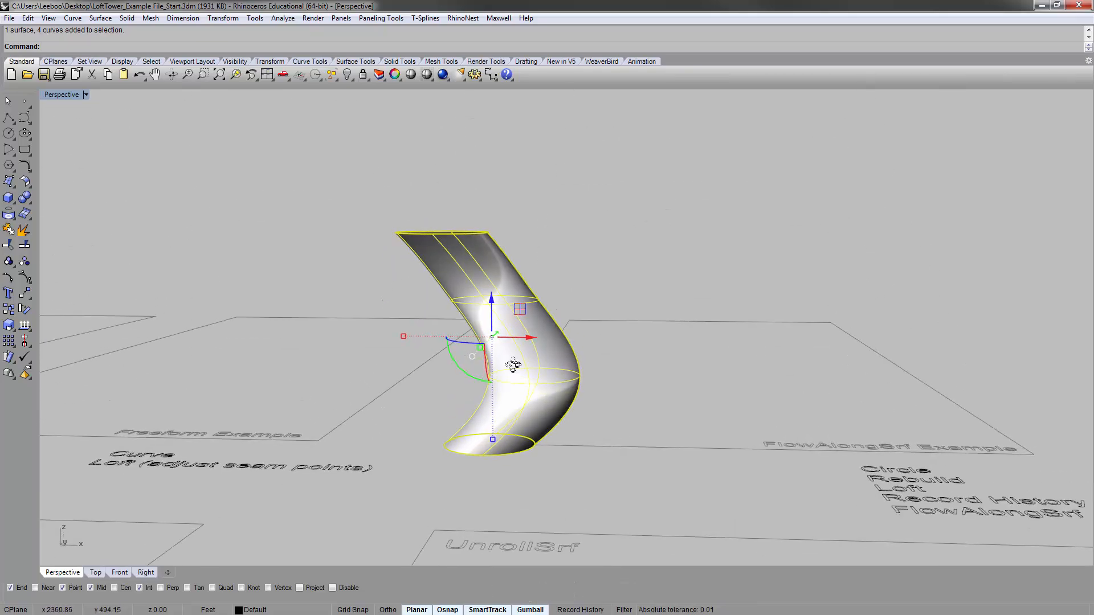
left_click(491, 442)
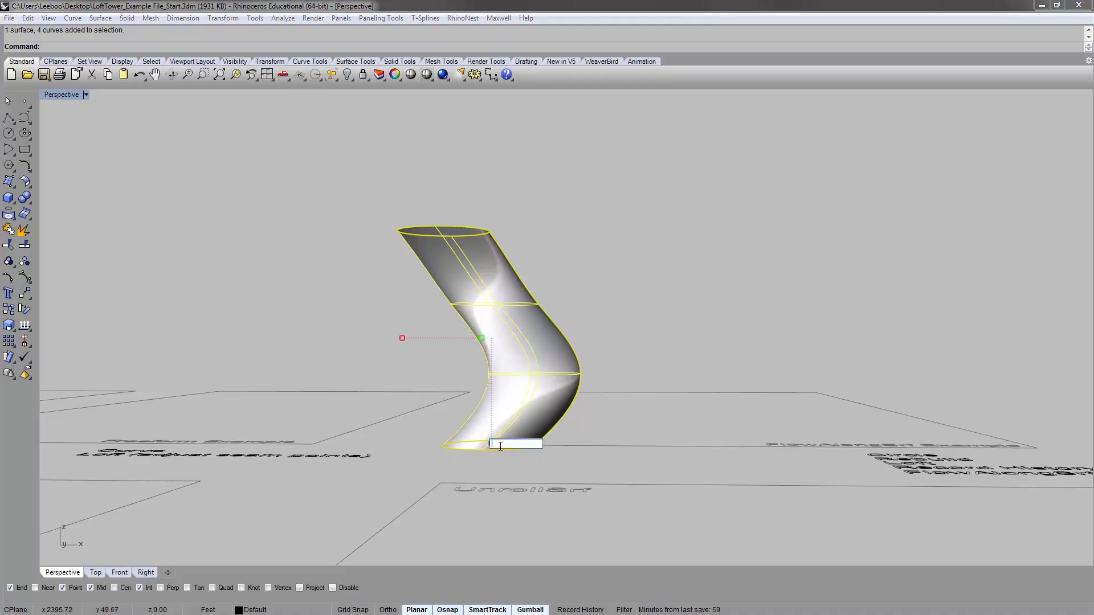
key("Return")
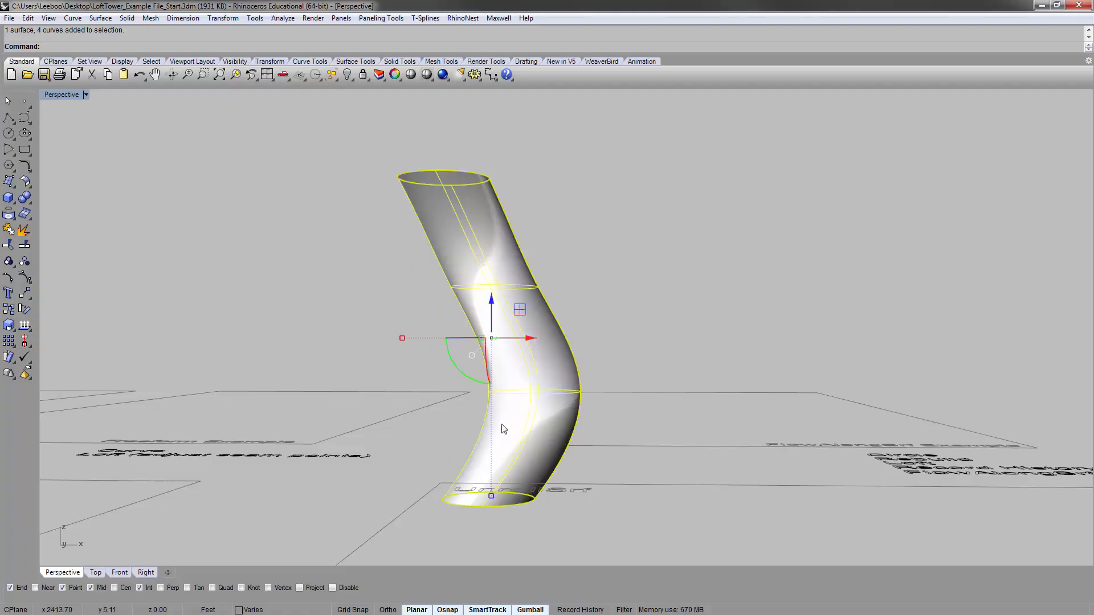
Move the stretched tower and its circles vertically from the bottom circle up to the level of the FlowAlongSrf frame's corner.
right_click_drag(503, 429, 557, 387)
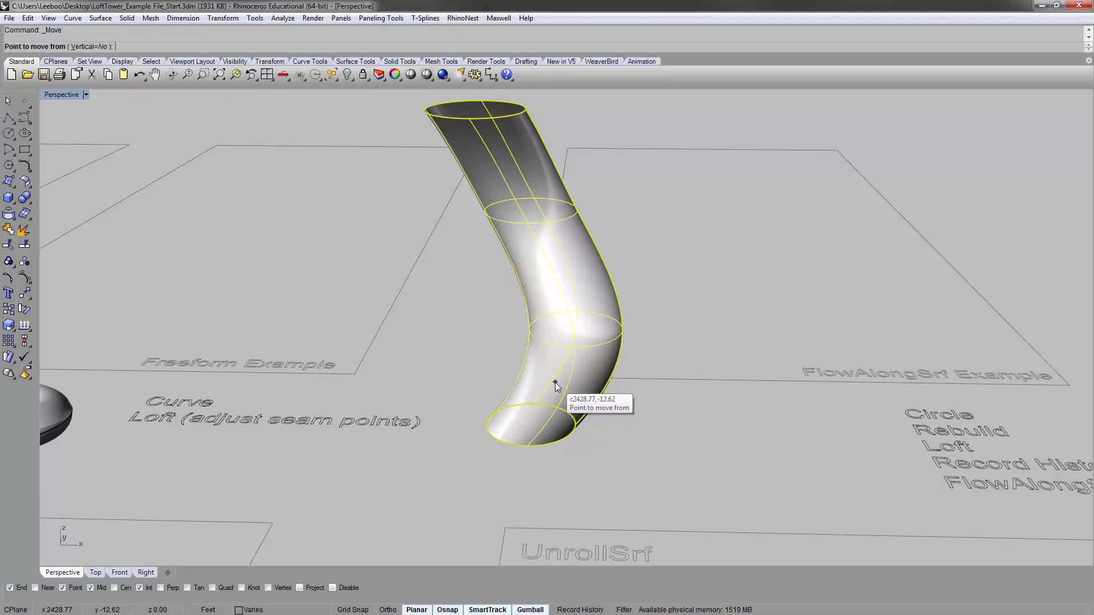
type("v")
key("Return")
scroll(545, 481, "up", 2)
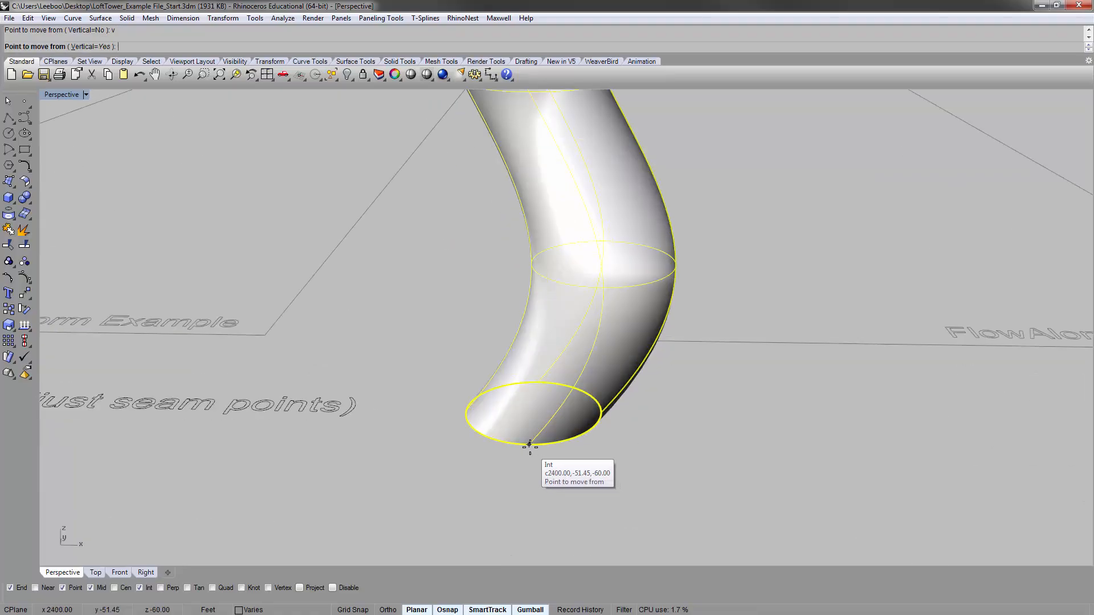
scroll(529, 445, "down", 4)
left_click(528, 444)
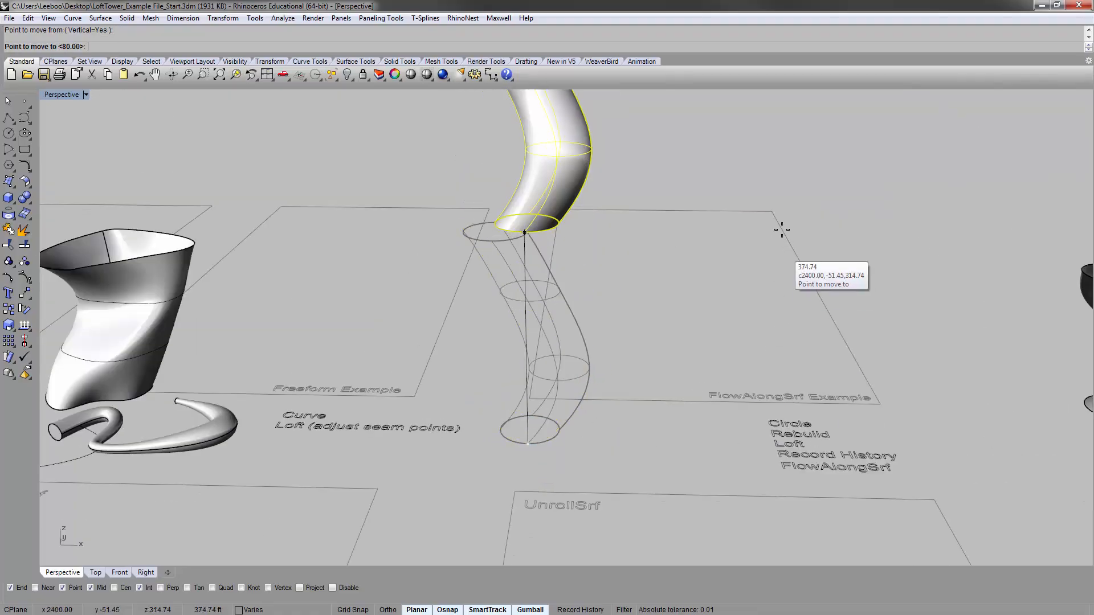
left_click(774, 211)
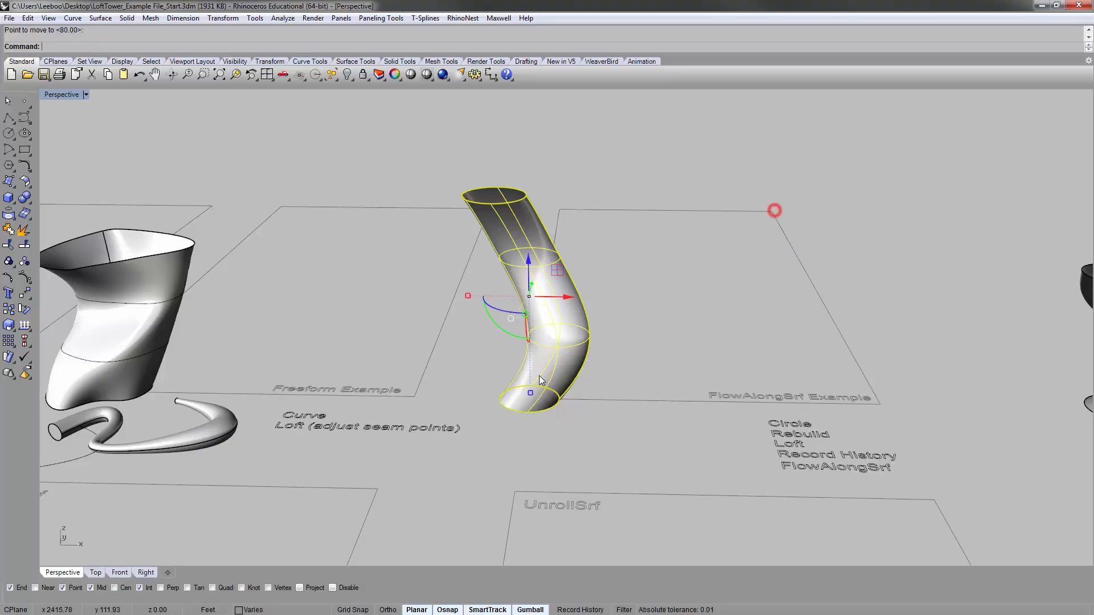
type("zs")
key("Return")
left_click(706, 335)
Copy the tower's four circles sideways, clear of the surface and over the FlowAlongSrf frame.
right_click_drag(632, 379, 399, 329)
scroll(334, 220, "down", 5)
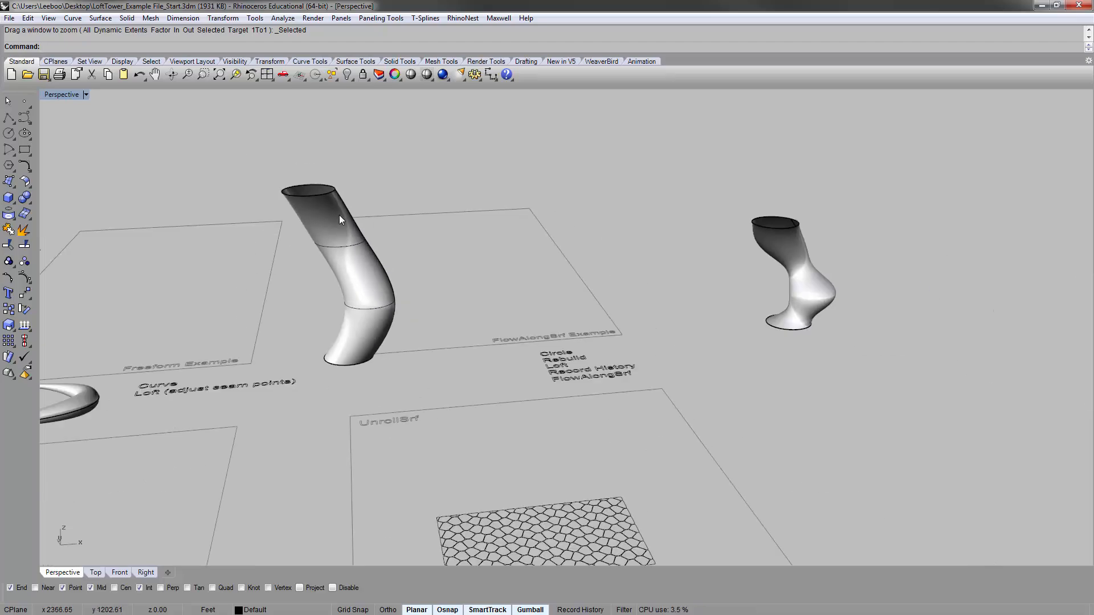
right_click_drag(387, 202, 326, 148)
left_click_drag(437, 285, 432, 282)
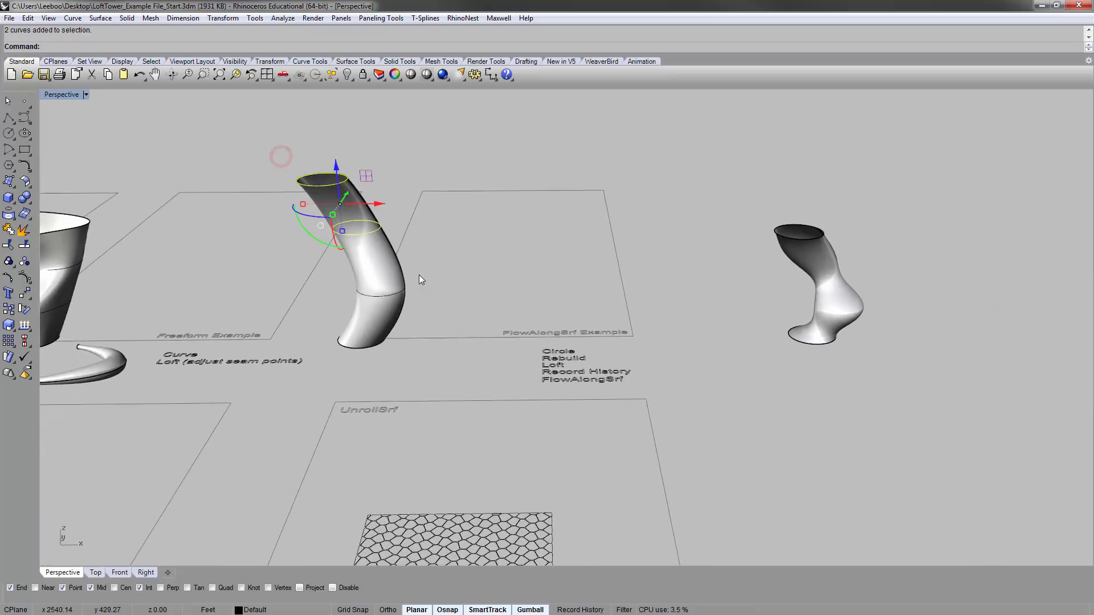
right_click_drag(430, 356, 433, 380)
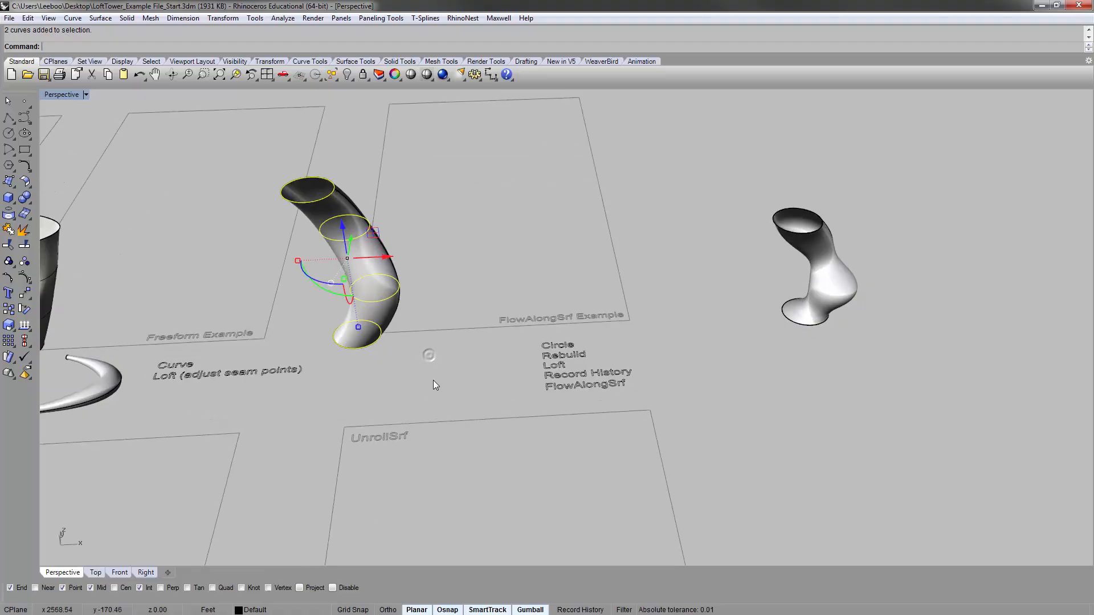
type("copy")
key("Return")
left_click(377, 366)
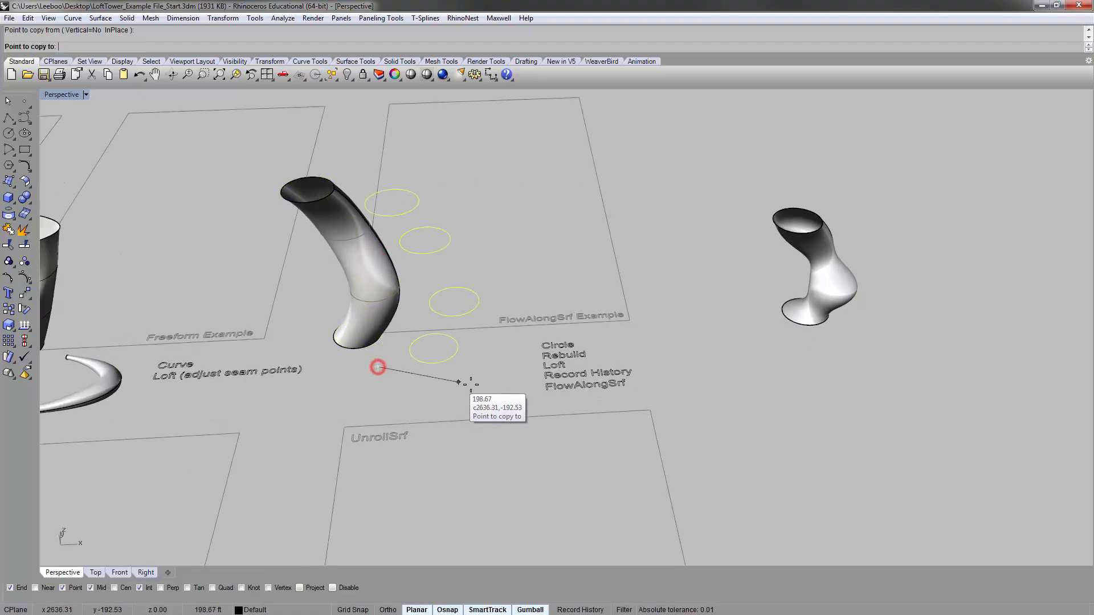
left_click(491, 360)
key("Return")
Rebuild the four copied circles with a point count of 3 and degree 2, deleting the input curves.
left_click(524, 210)
right_click_drag(507, 232, 492, 253, "shift")
right_click_drag(470, 270, 481, 299)
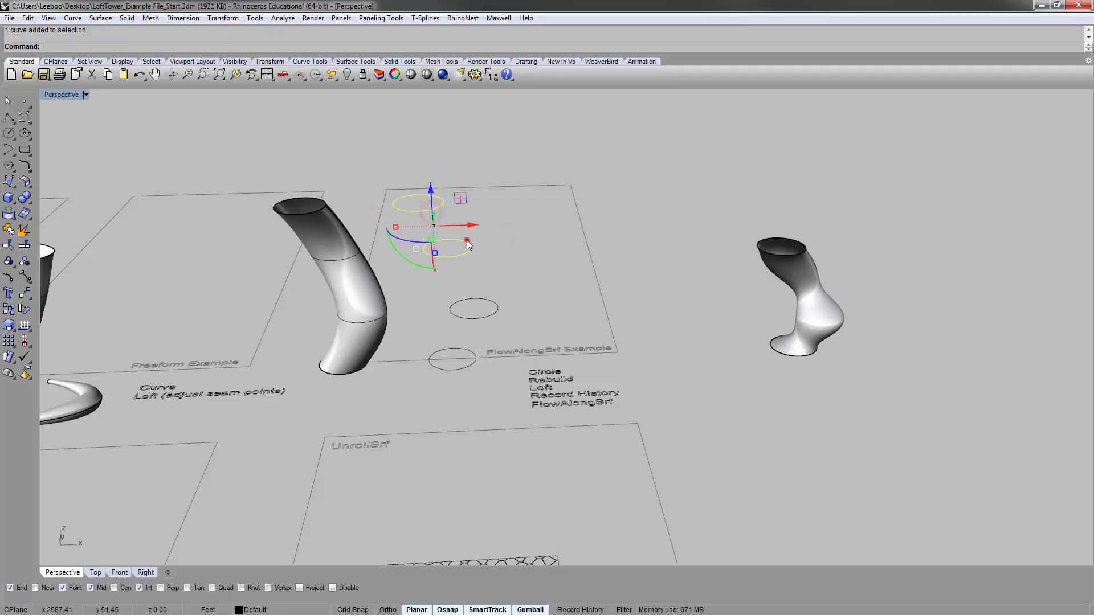
left_click(458, 348, "shift")
right_click_drag(474, 336, 477, 343)
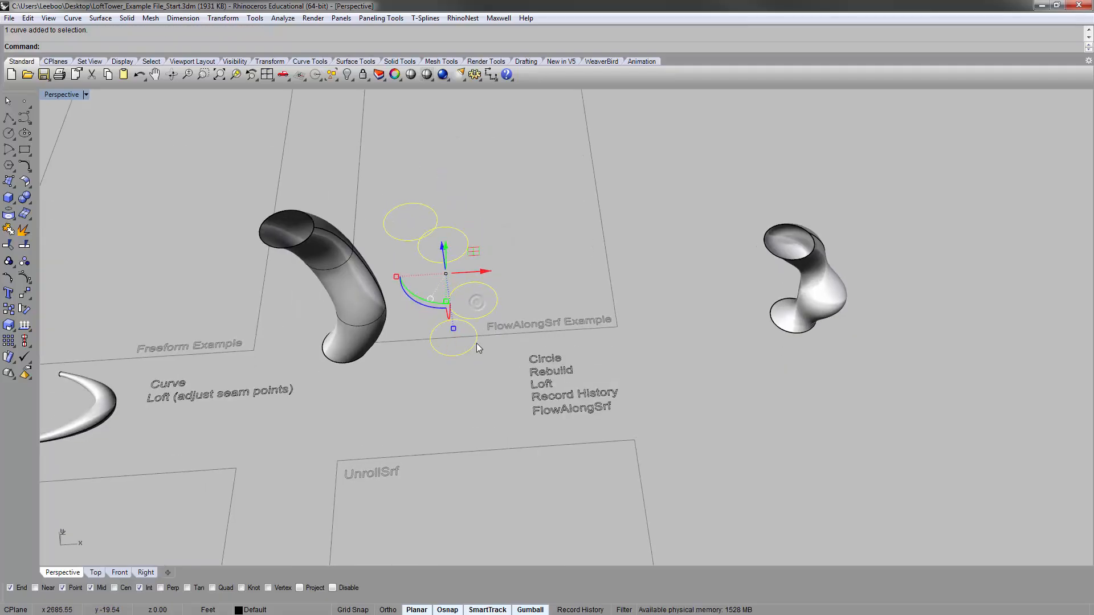
type("rebuild")
key("Return")
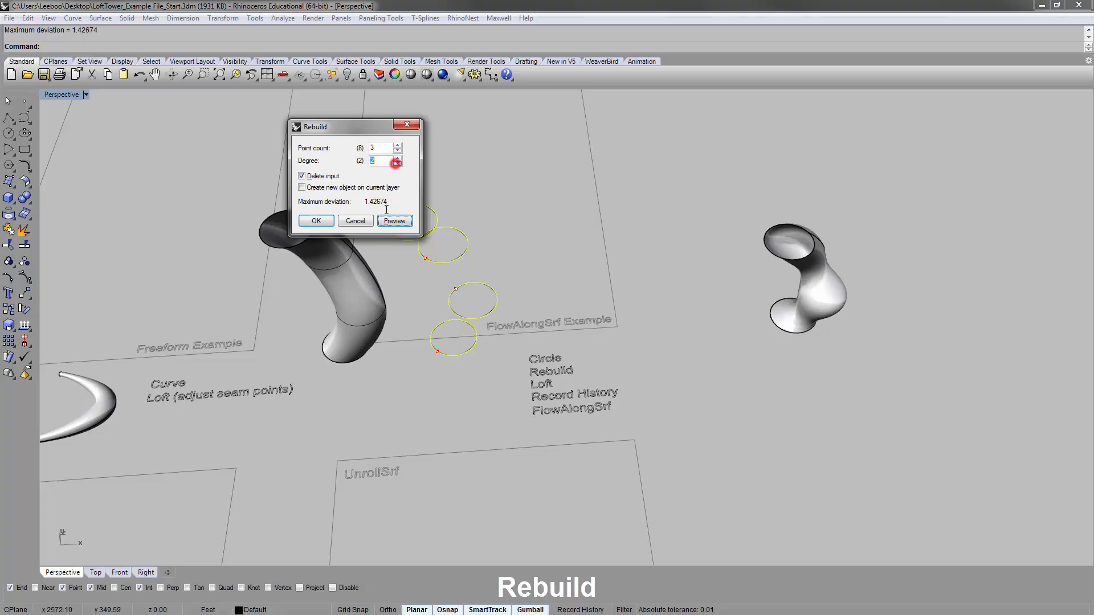
right_click_drag(494, 214, 540, 350)
scroll(552, 297, "up", 3)
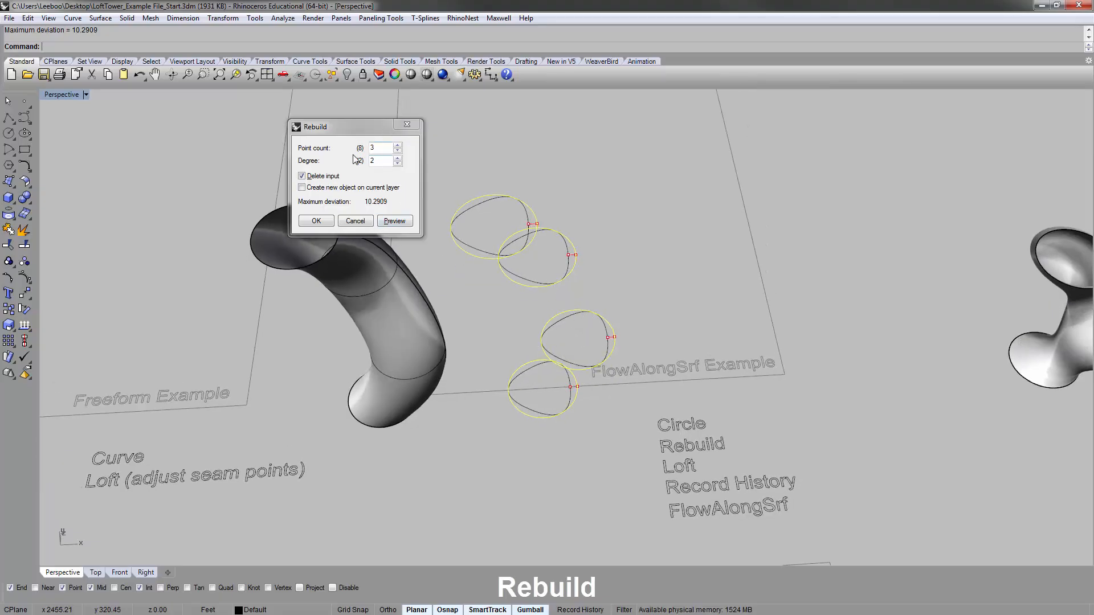
double_click(381, 147)
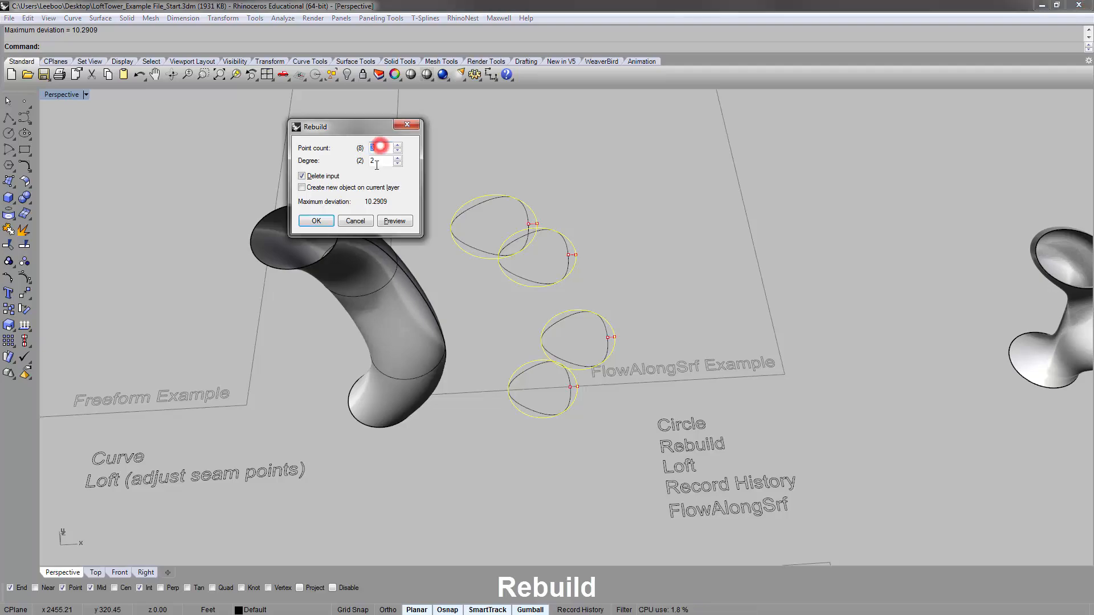
left_click(315, 221)
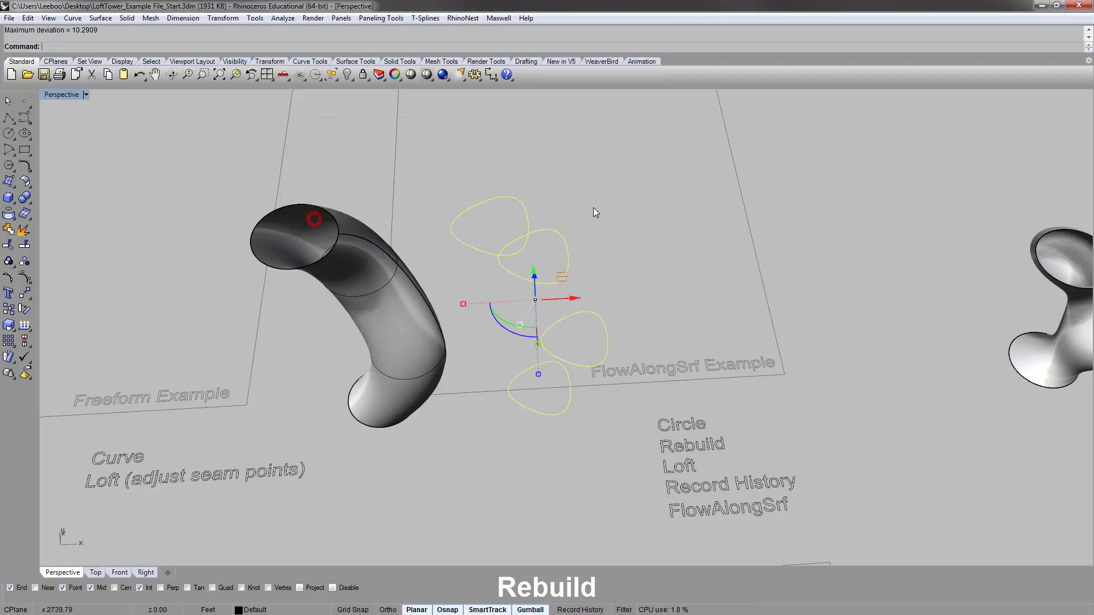
Select the four rebuilt rounded-triangle curves as loft profiles.
key("Escape")
right_click_drag(593, 209, 493, 176)
left_click(494, 176)
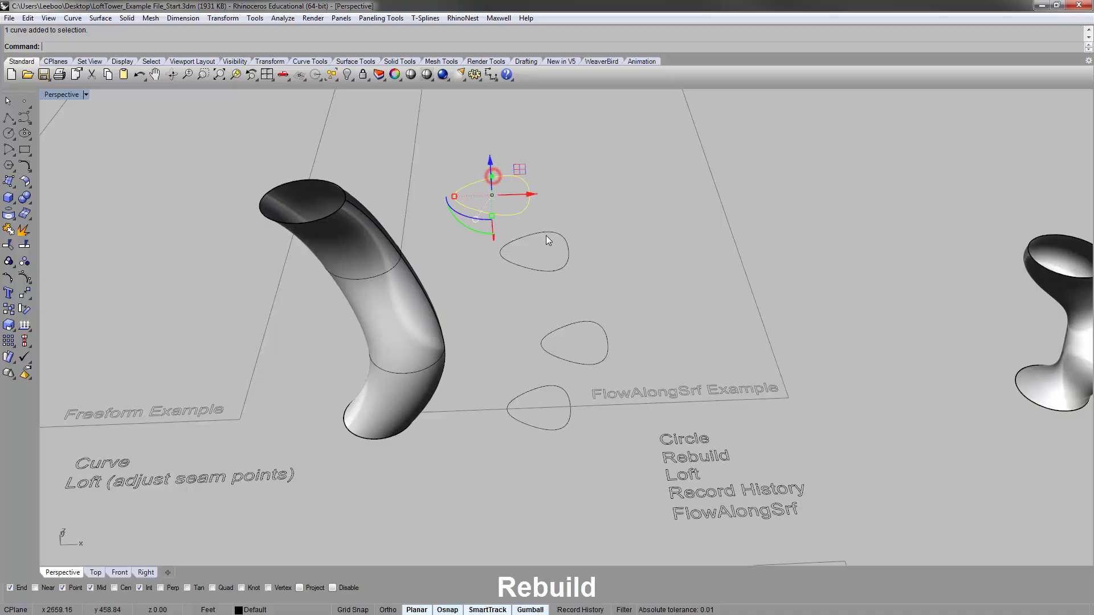
left_click(546, 232, "shift")
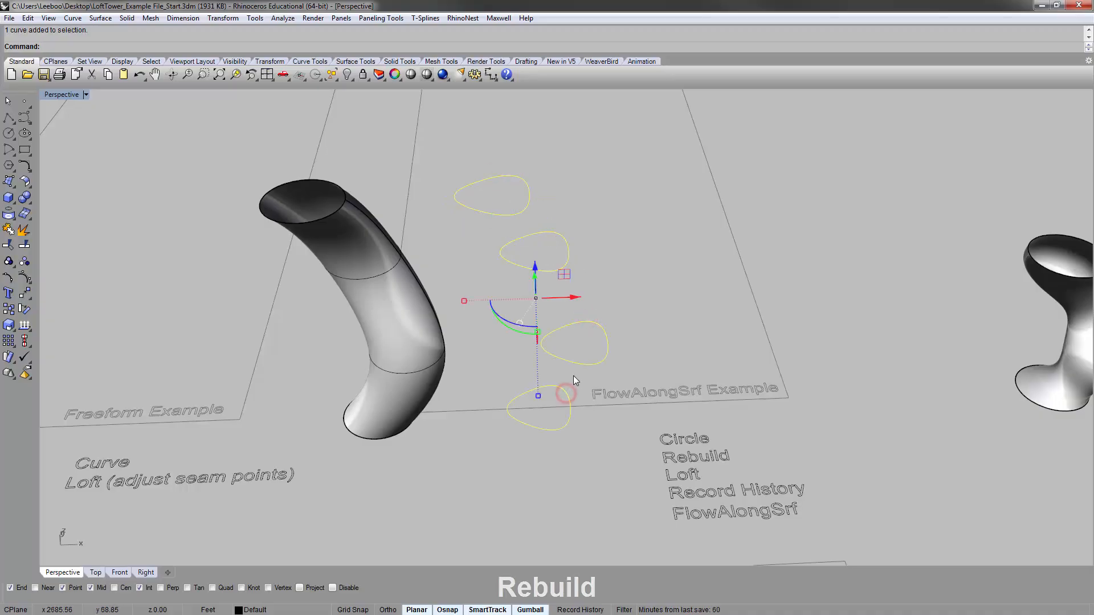
Try to loft the four rebuilt curves with their default seam points and inspect the preview from above and the front.
type("Loift")
key("Return")
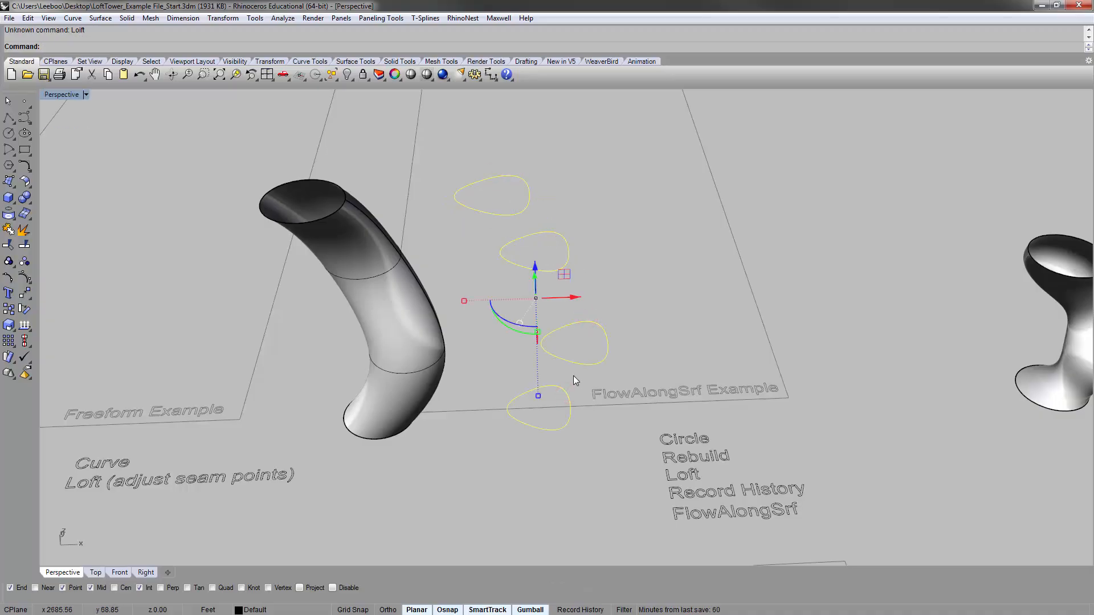
type("Loft")
key("Return")
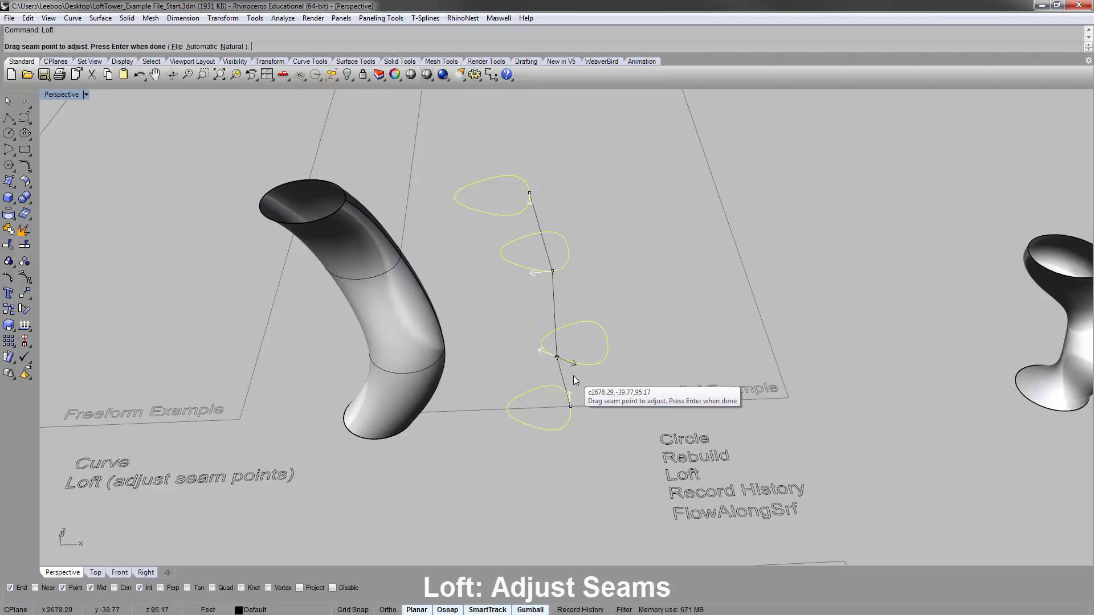
key("Return")
right_click_drag(663, 333, 592, 381)
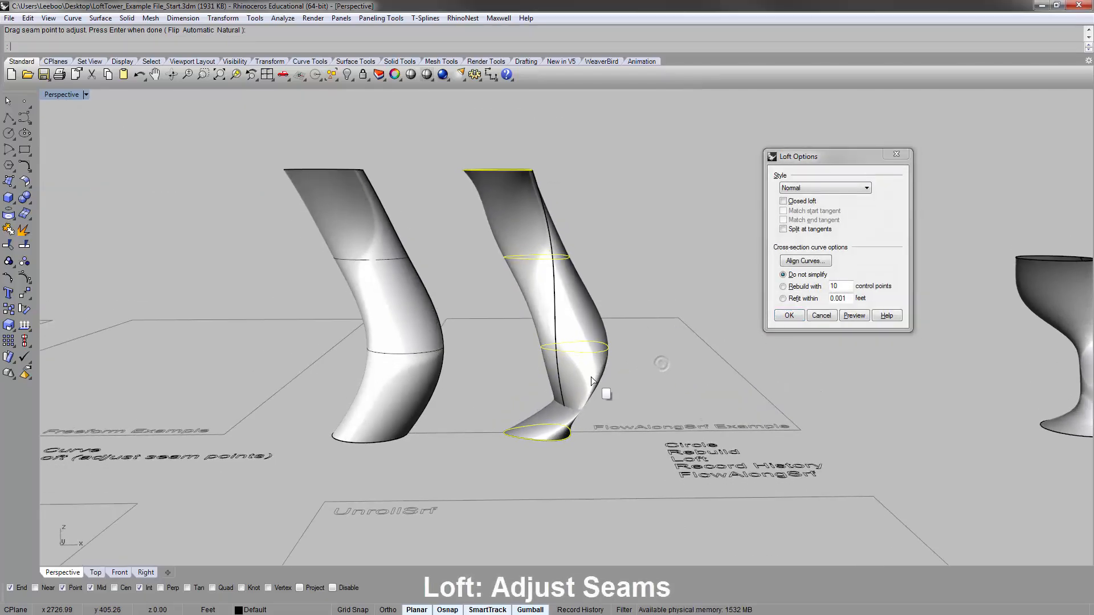
right_click_drag(562, 345, 596, 298)
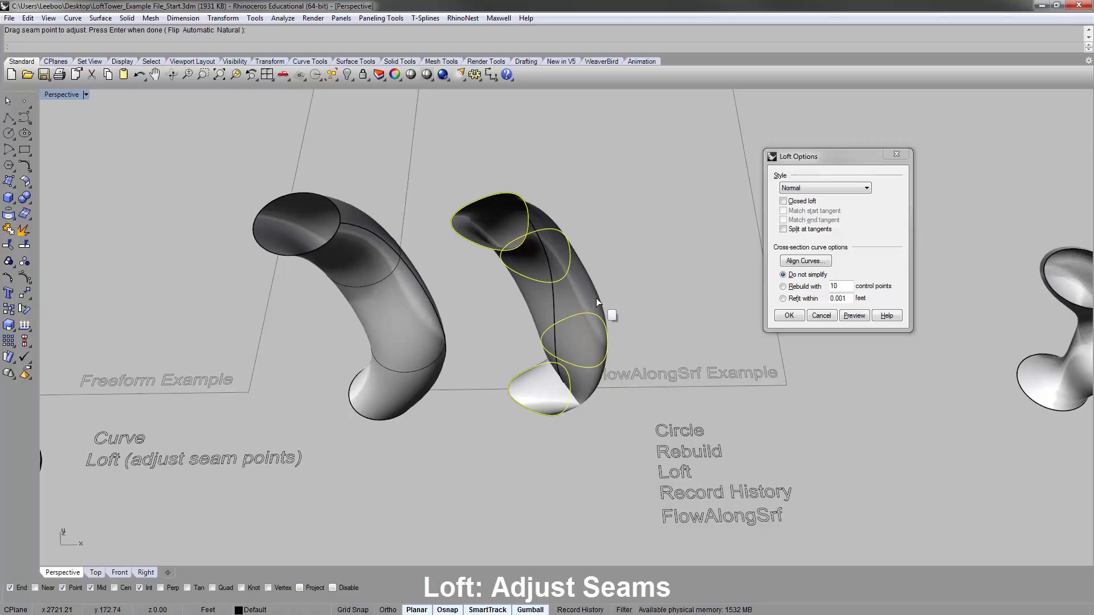
key("Escape")
Restart the loft and move the seam points of the two middle curves to the same side as the end curves' seams.
key("Return")
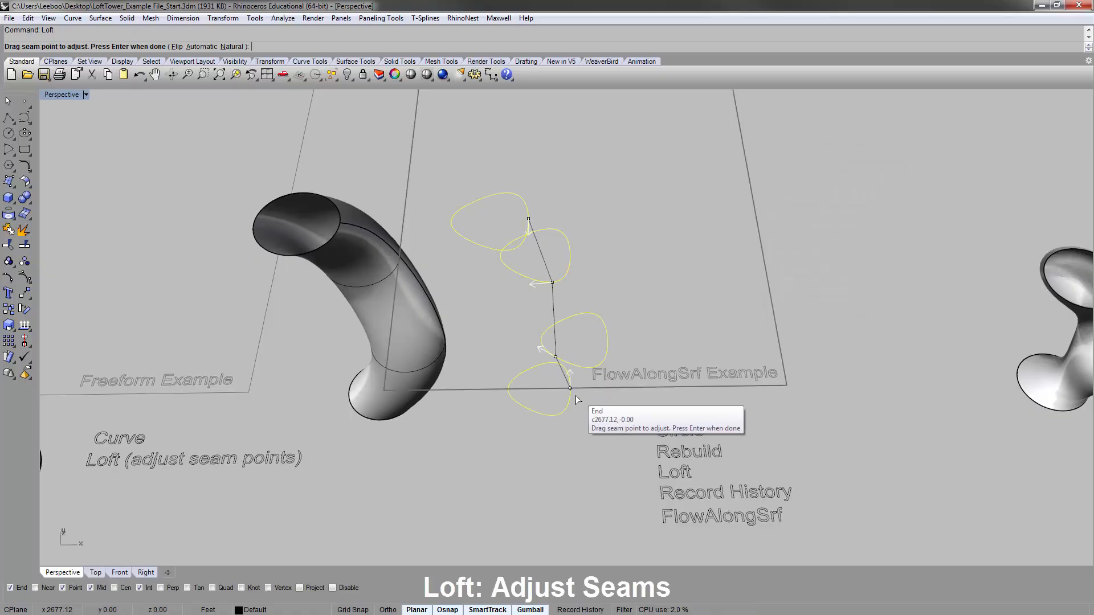
scroll(573, 392, "up", 3)
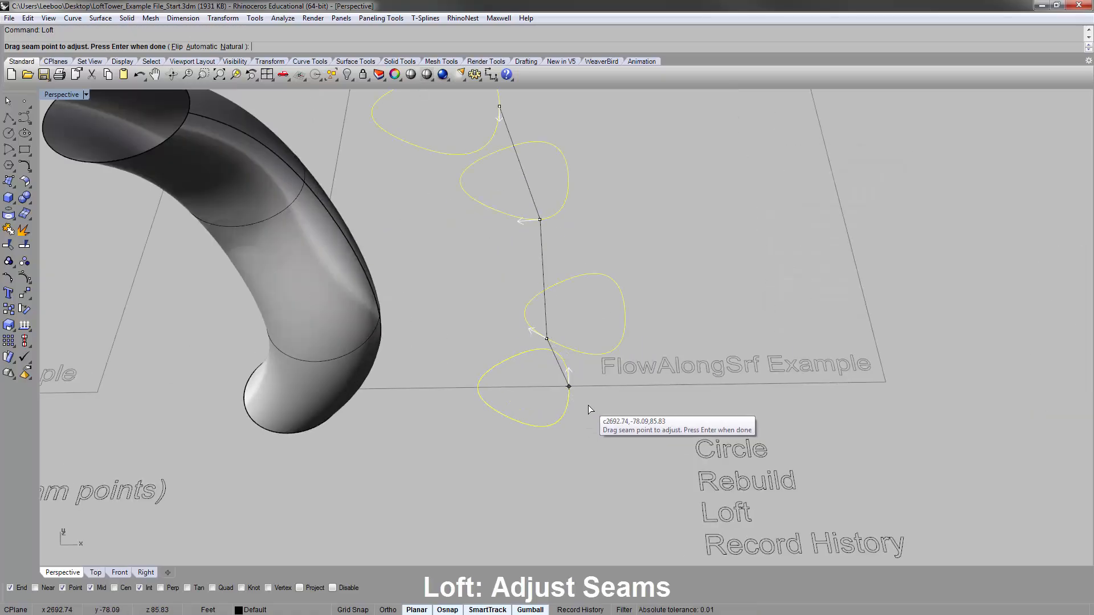
mouse_move(588, 406)
right_mouse_down()
mouse_move(585, 459)
mouse_move(575, 397)
mouse_move(574, 412)
right_mouse_up()
scroll(574, 412, "down", 4)
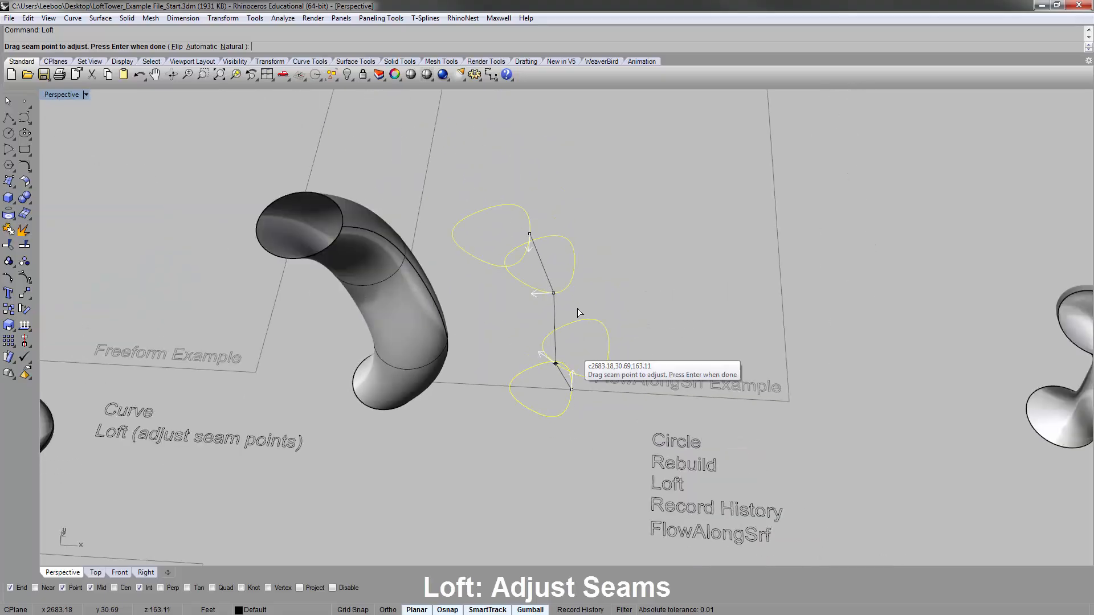
scroll(577, 309, "up", 4)
right_click_drag(607, 289, 600, 269)
left_click(504, 165)
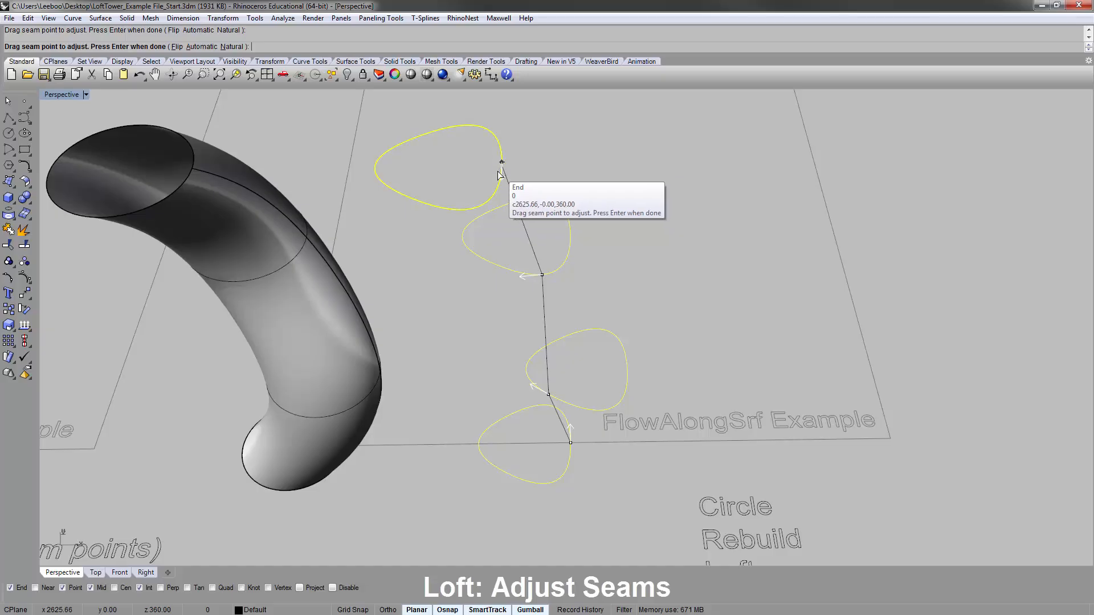
left_click(502, 168)
left_click(542, 275)
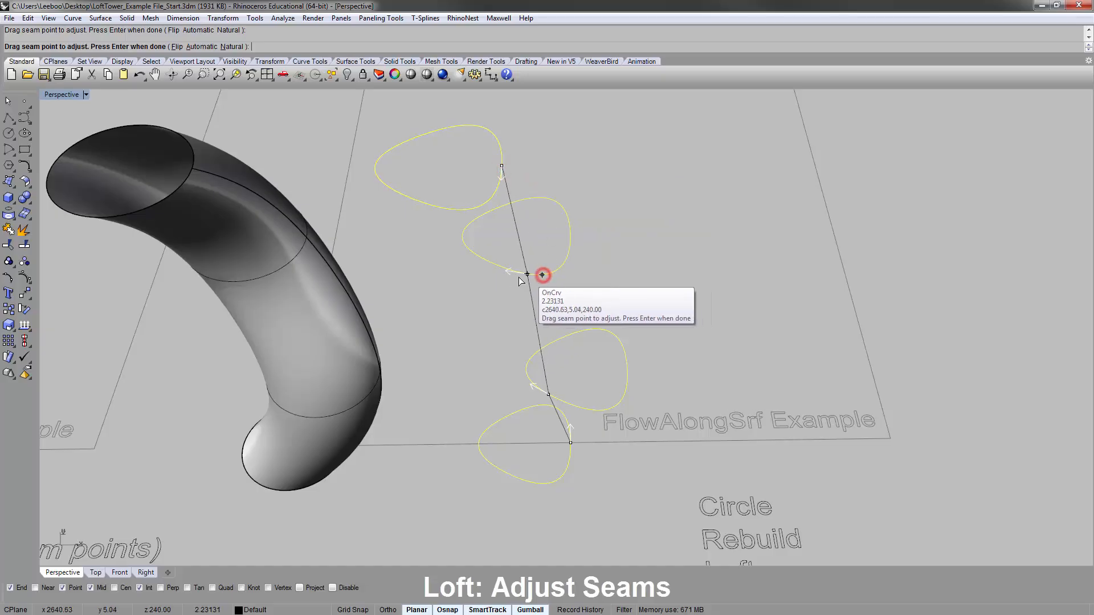
left_click(570, 235)
left_click(548, 394)
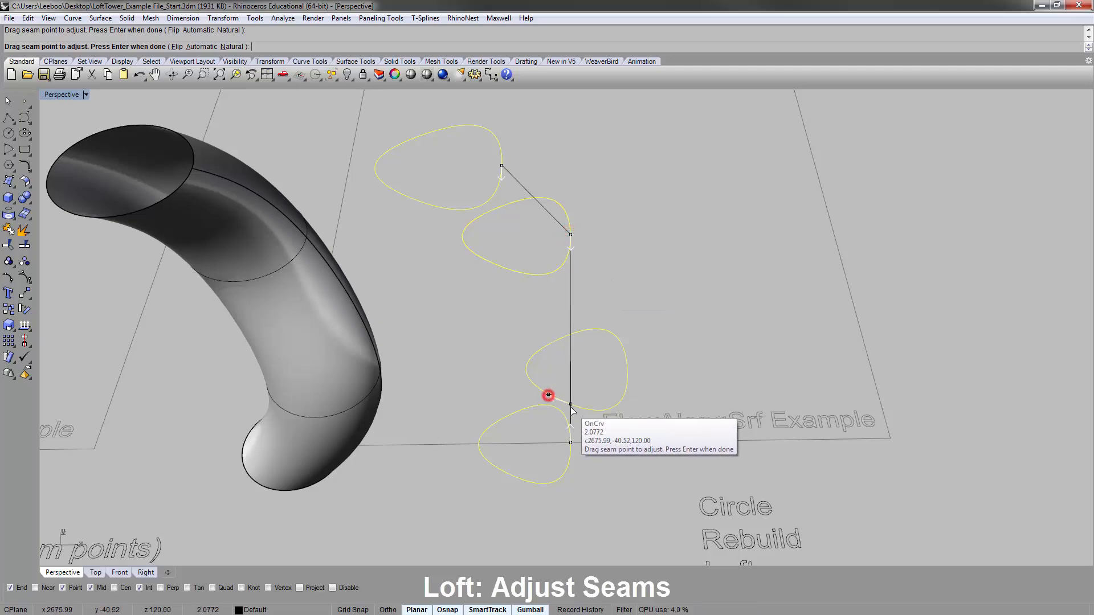
left_click(626, 369)
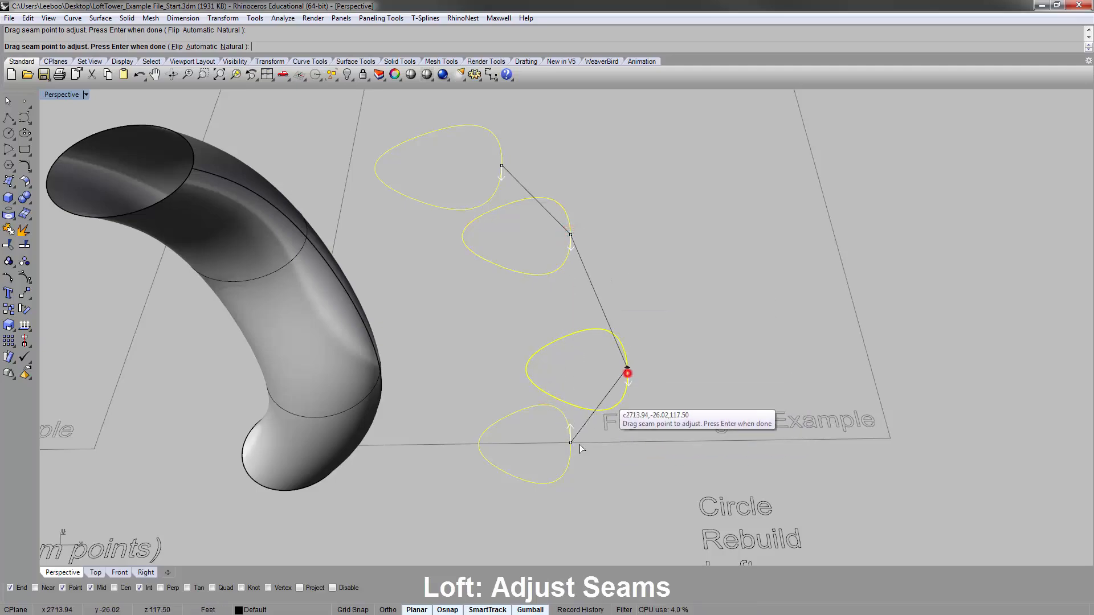
left_click(571, 444)
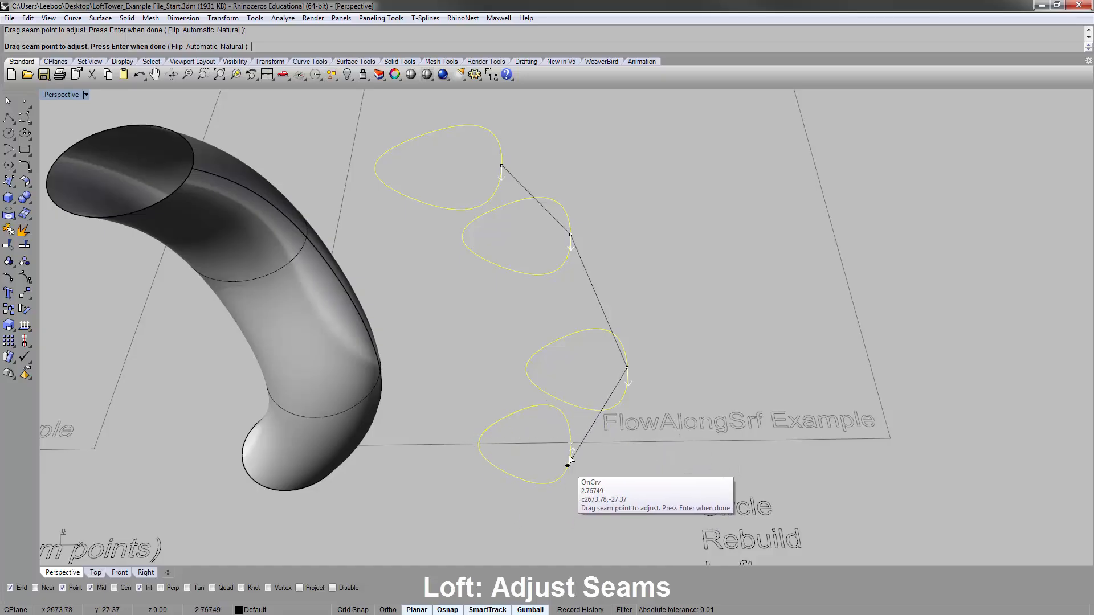
left_click(569, 444)
Try to create the loft with the Normal style and the cross-section curves not simplified.
mouse_move(690, 378)
right_mouse_down()
mouse_move(652, 282)
mouse_move(538, 299)
mouse_move(515, 364)
mouse_move(555, 450)
mouse_move(673, 331)
mouse_move(596, 293)
mouse_move(615, 308)
right_mouse_up()
key("Return")
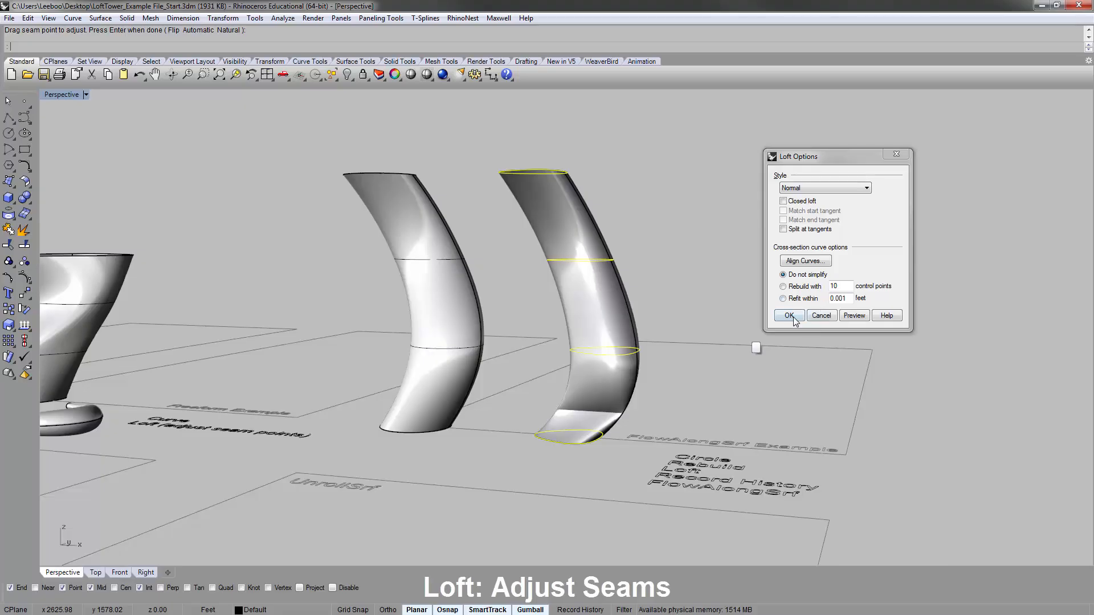
left_click(789, 316)
Delete the twisted loft surface and keep the four rebuilt profile curves.
right_click_drag(704, 392, 755, 419)
scroll(530, 395, "up", 6)
left_click(616, 356)
scroll(692, 380, "down", 5)
key("Delete")
scroll(692, 380, "down", 3)
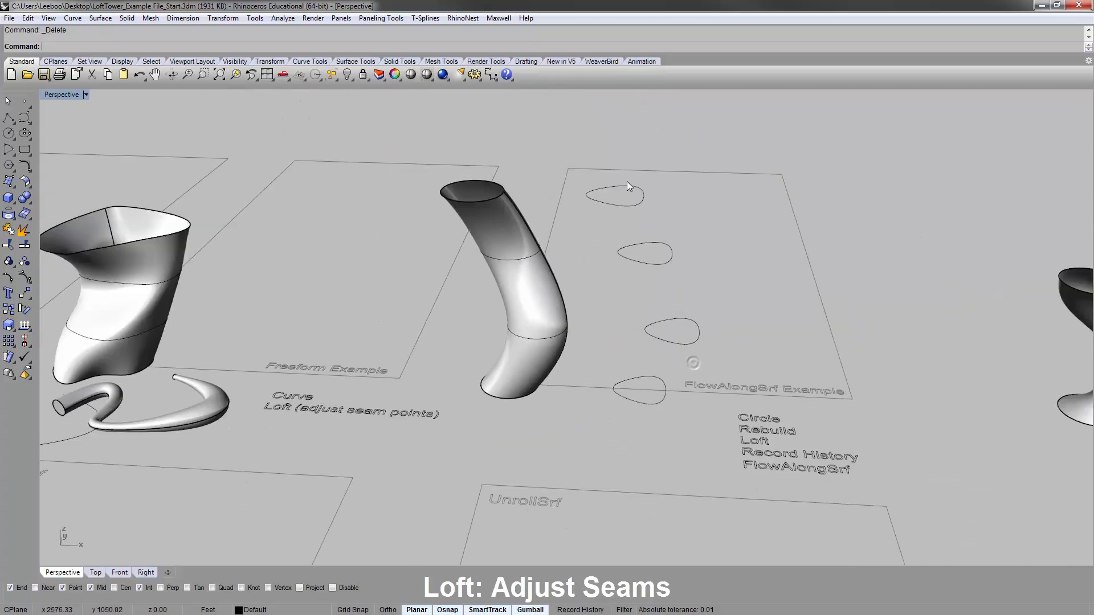
Loft the four rebuilt curves again, moving the two middle seam points to the side of the end curves' seams.
left_click_drag(573, 147, 713, 416)
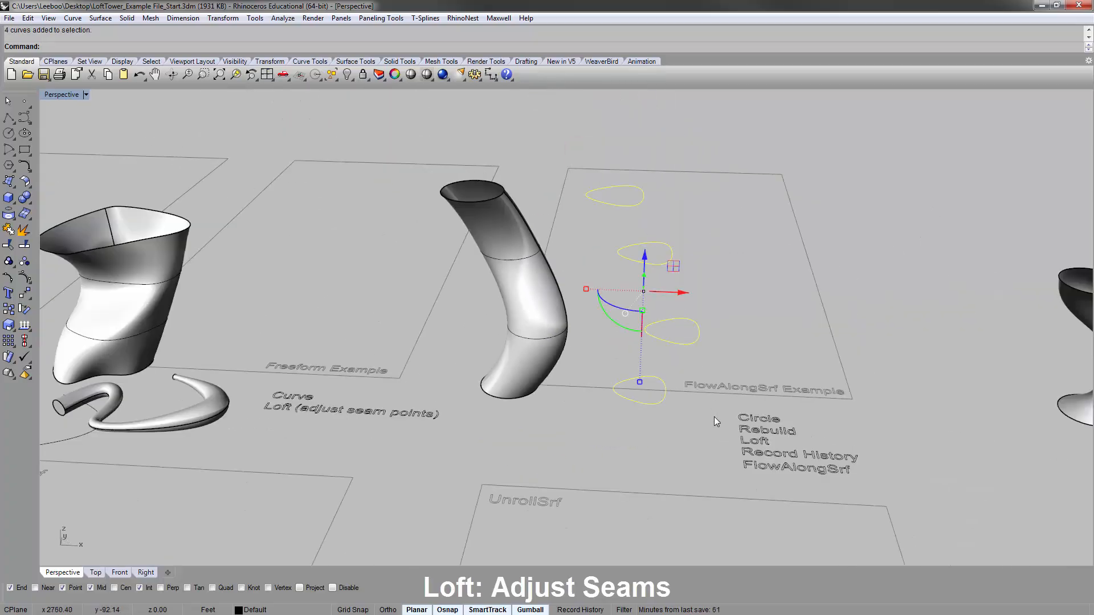
type("loft")
key("Return")
scroll(655, 384, "up", 2)
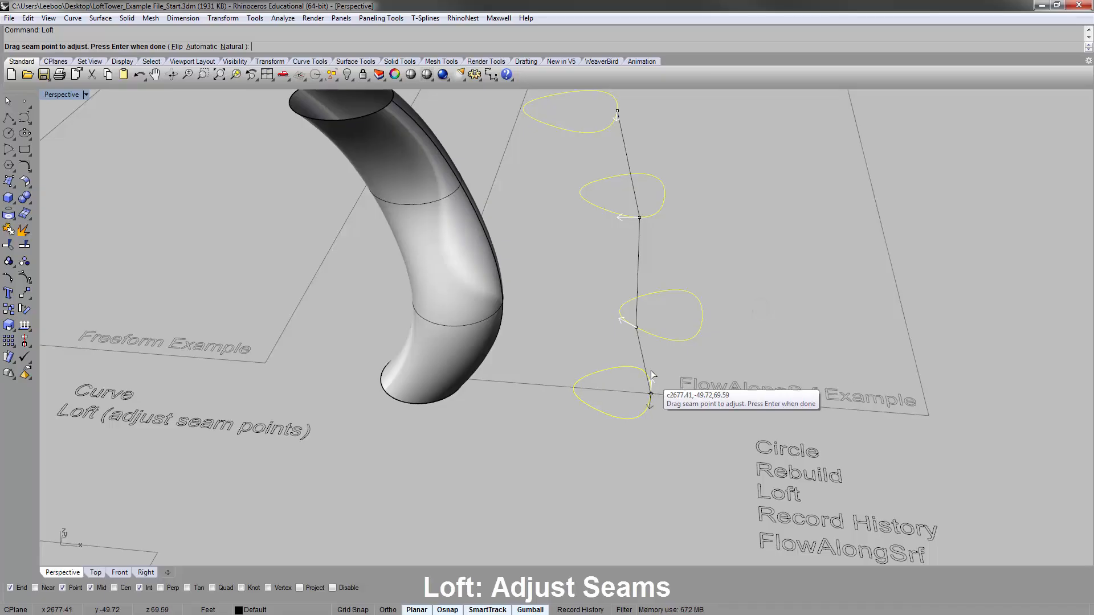
left_click_drag(636, 328, 696, 313)
left_click_drag(639, 217, 667, 195)
scroll(618, 139, "down", 2)
scroll(616, 140, "up", 2)
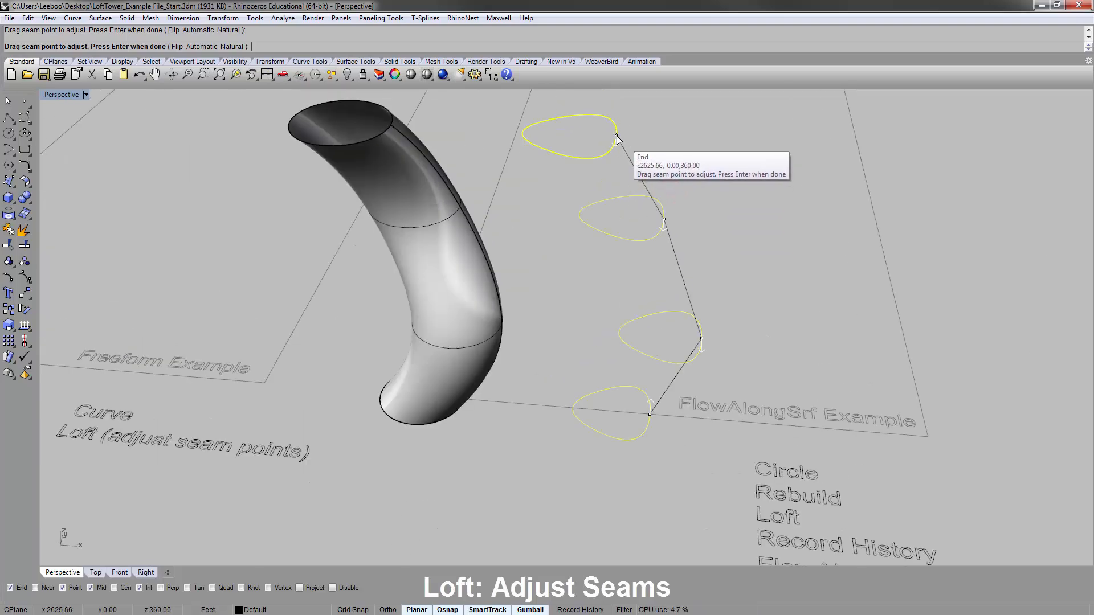
right_click_drag(693, 343, 696, 315)
right_click(732, 367)
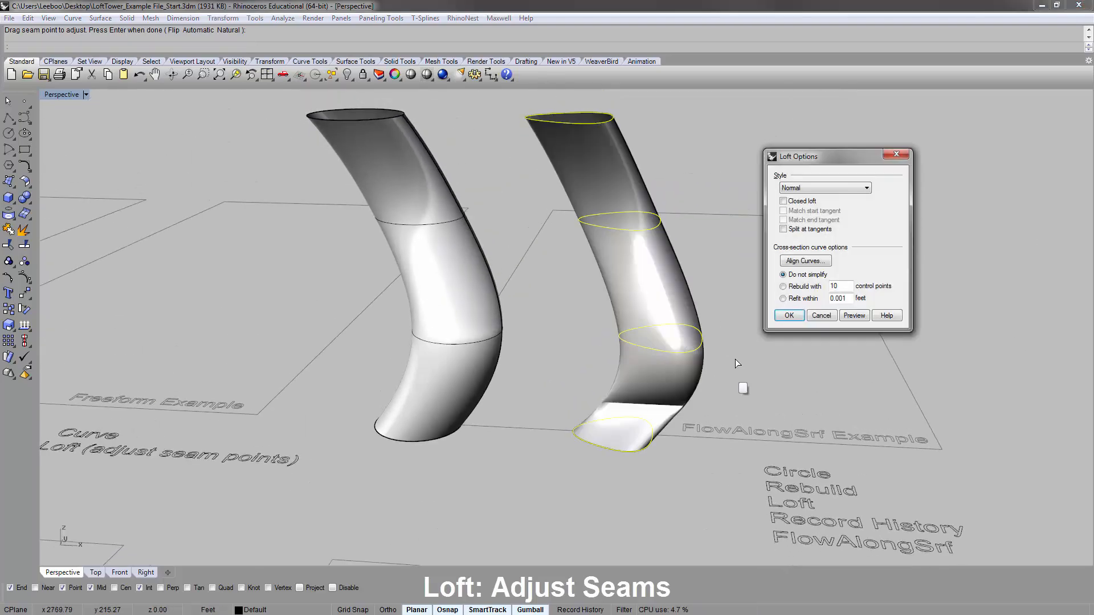
Reverse the bottom curve's direction with Align Curves and accept the loft with the Normal style, not simplified.
left_click(805, 260)
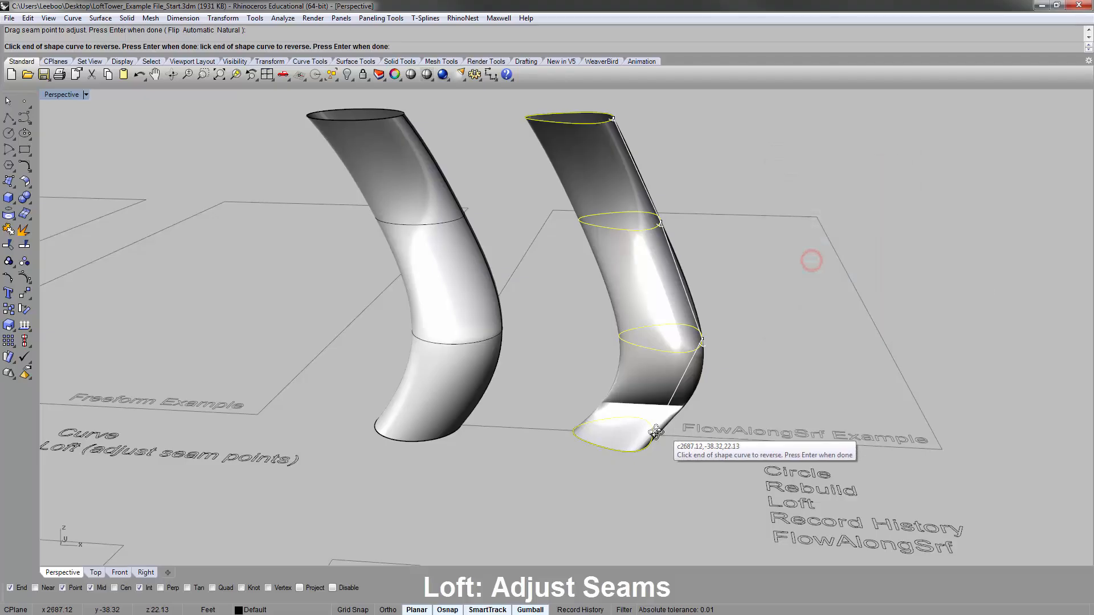
right_click_drag(643, 440, 578, 466)
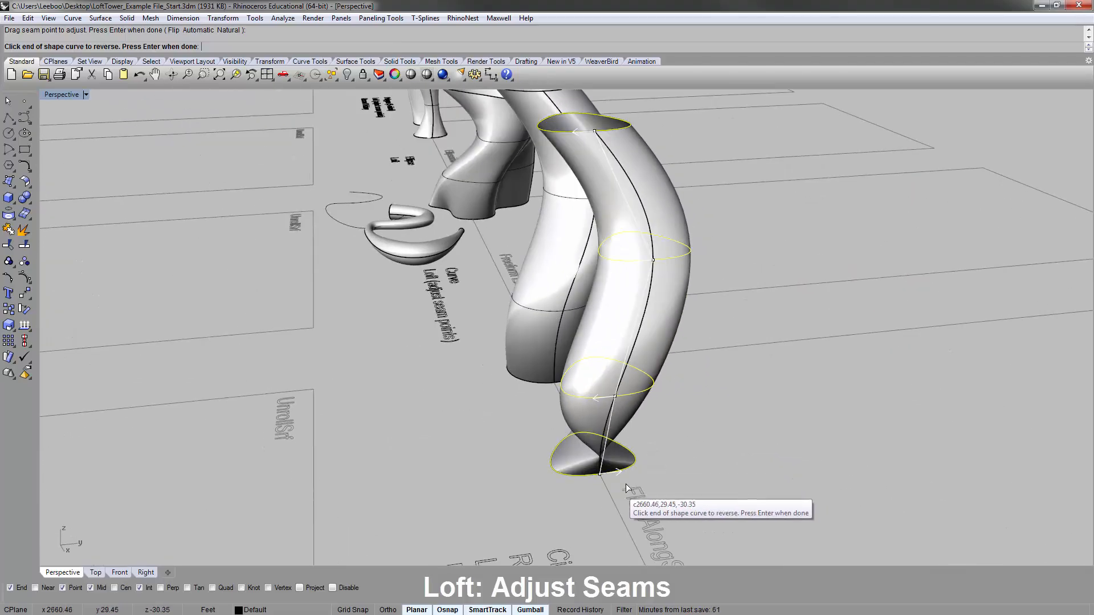
left_click(599, 474)
right_click_drag(496, 435, 642, 441)
right_click_drag(643, 440, 533, 455, "shift")
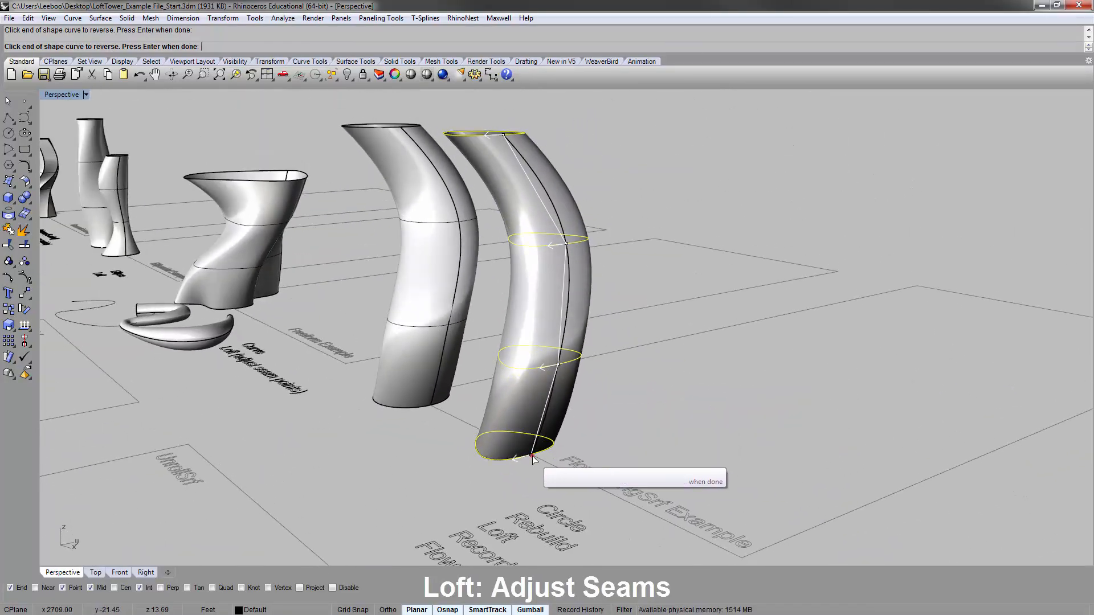
left_click(531, 457)
left_click(531, 457)
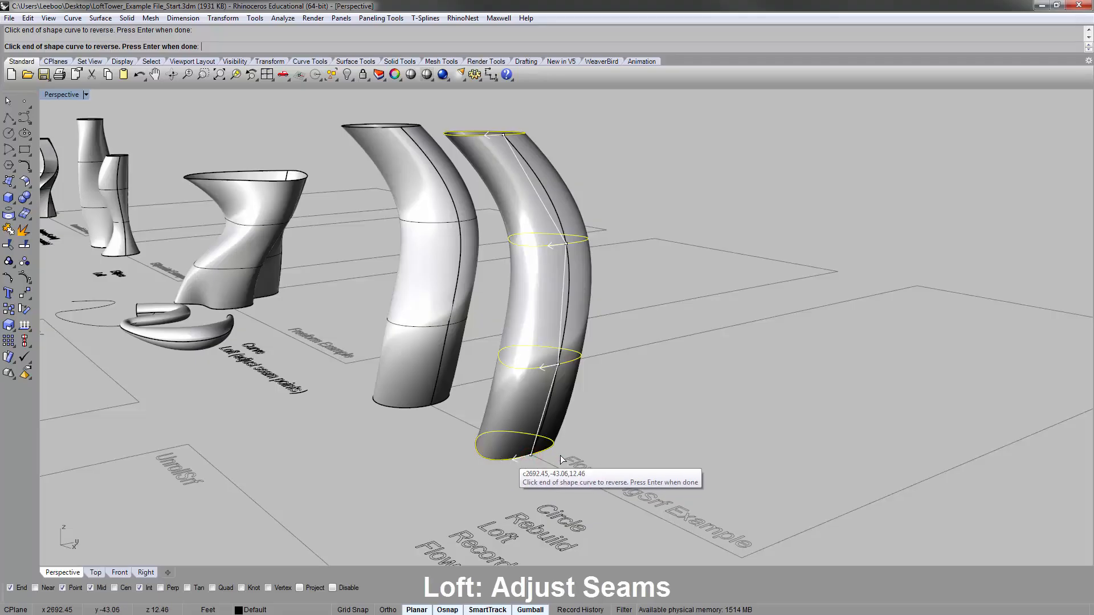
right_click_drag(637, 368, 722, 317)
key("Return")
left_click(798, 313)
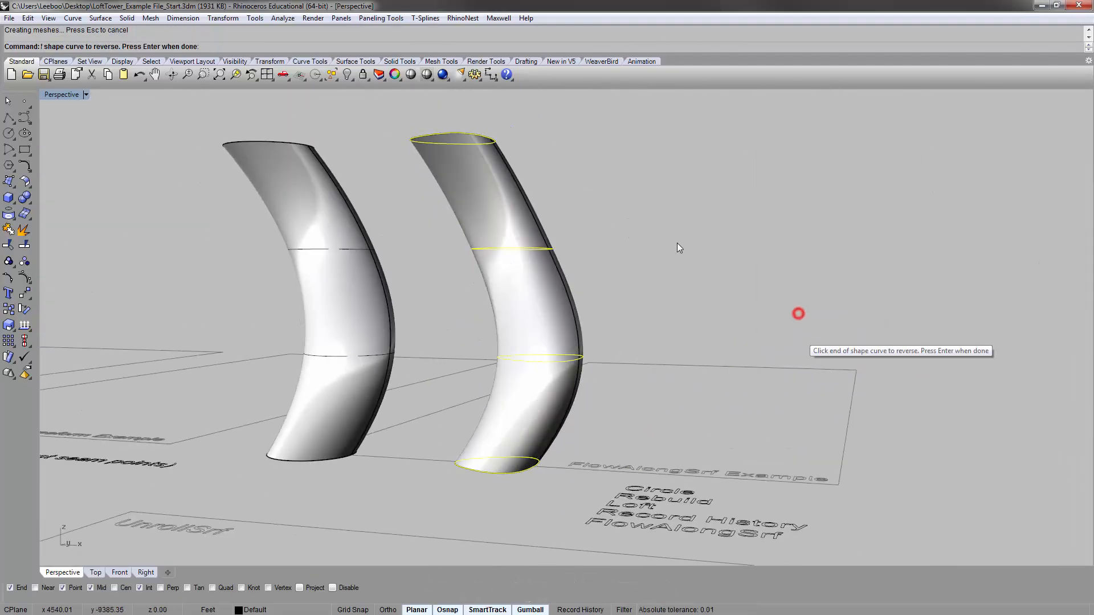
Inspect the new rounded-triangle loft from above and from several sides.
left_click(676, 243)
right_click_drag(625, 256, 681, 360)
scroll(470, 353, "up", 2)
right_click_drag(489, 341, 523, 265)
right_click_drag(613, 233, 510, 192)
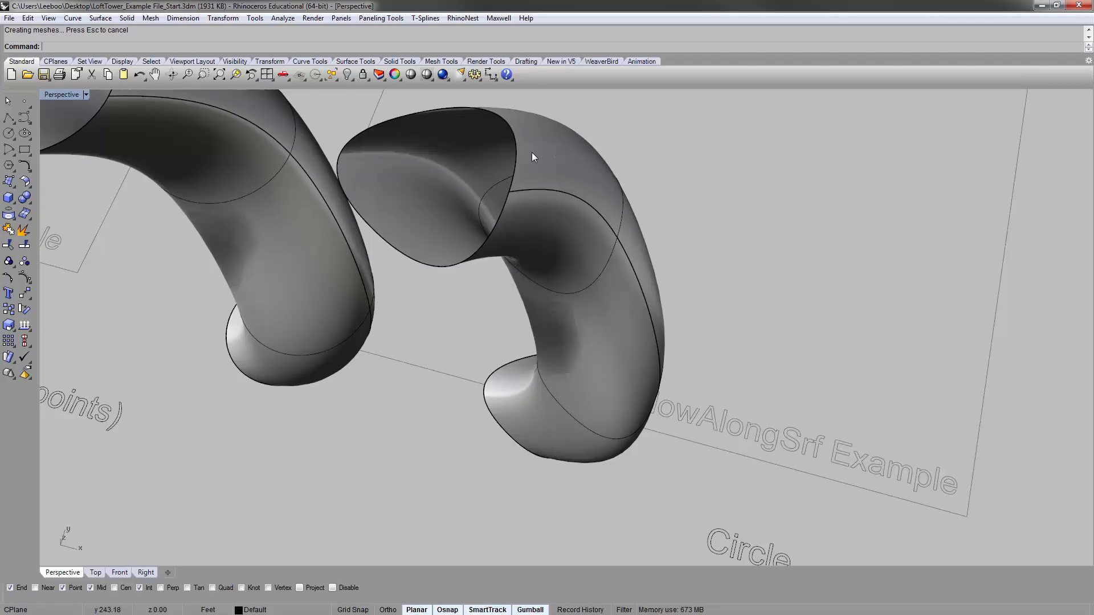
right_click_drag(600, 286, 549, 276)
right_click_drag(554, 466, 508, 261)
Move the new loft and its four profile curves sideways out of the FlowAlongSrf frame, next to the outermost vase-like surface.
left_click_drag(609, 460, 608, 458)
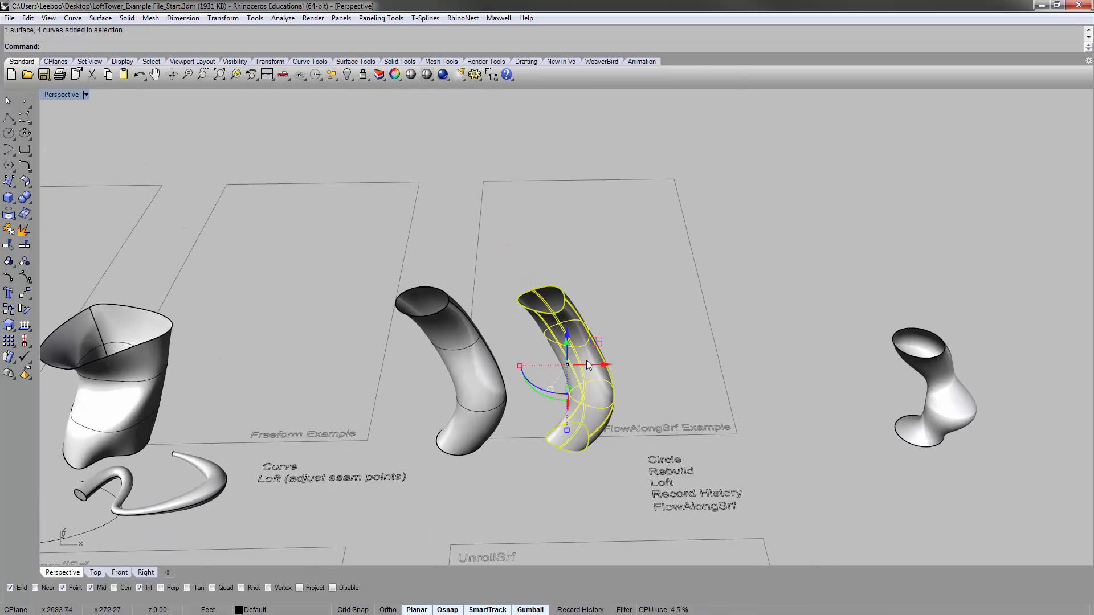
left_click_drag(588, 365, 842, 365)
left_click(631, 282)
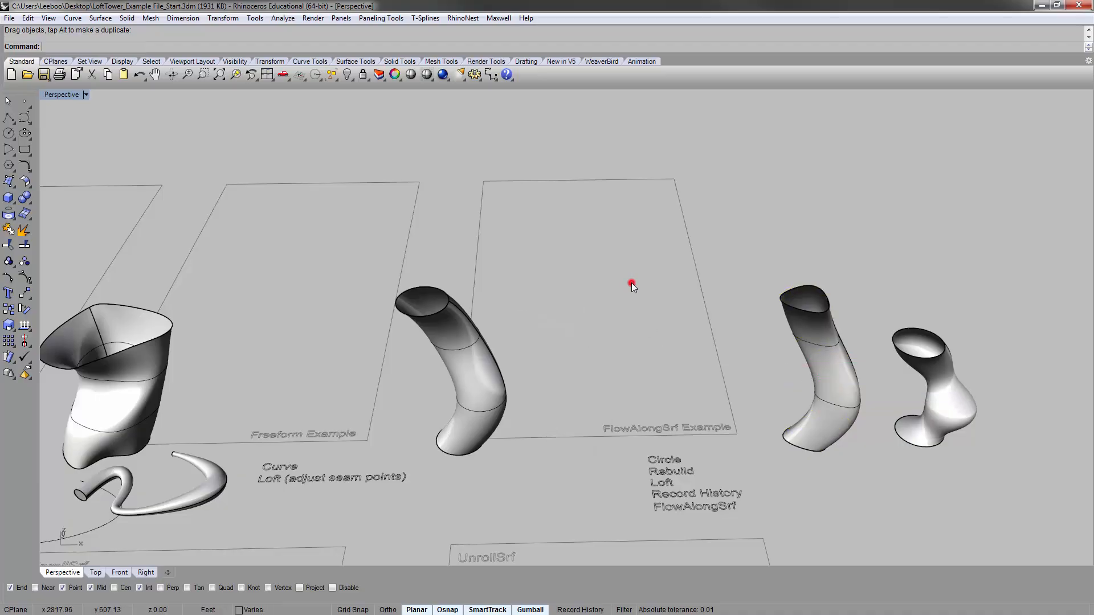
Review the towers around the FlowAlongSrf Example frame and the list of commands written below it.
right_click_drag(631, 283, 600, 348)
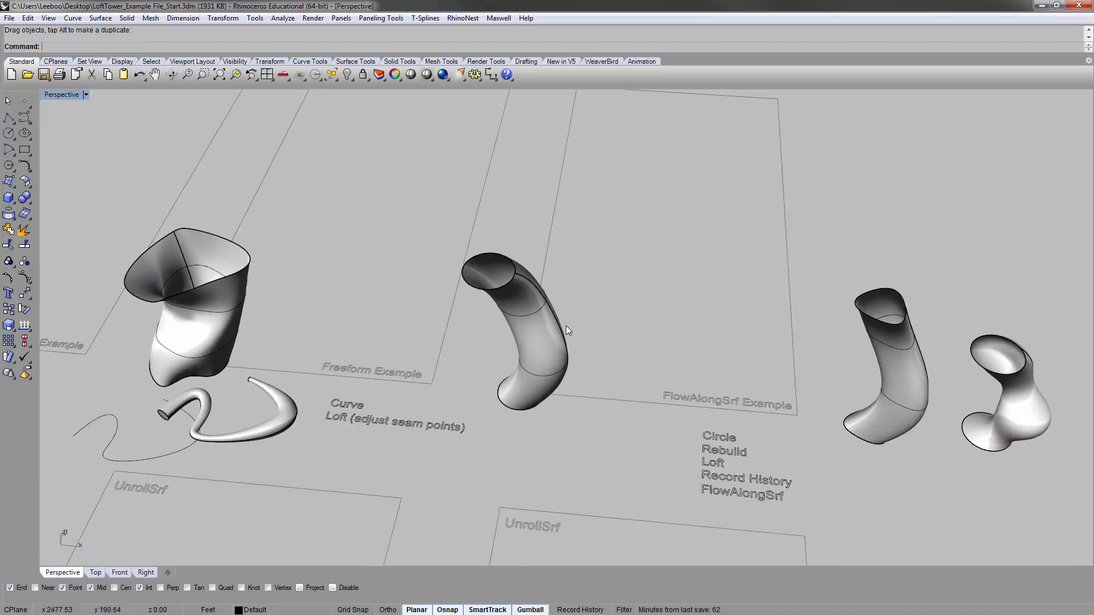
type("zs")
key("Return")
left_click(735, 214)
right_click_drag(666, 332, 398, 229)
scroll(398, 230, "down", 5)
right_click_drag(472, 245, 564, 306)
scroll(600, 338, "up", 2)
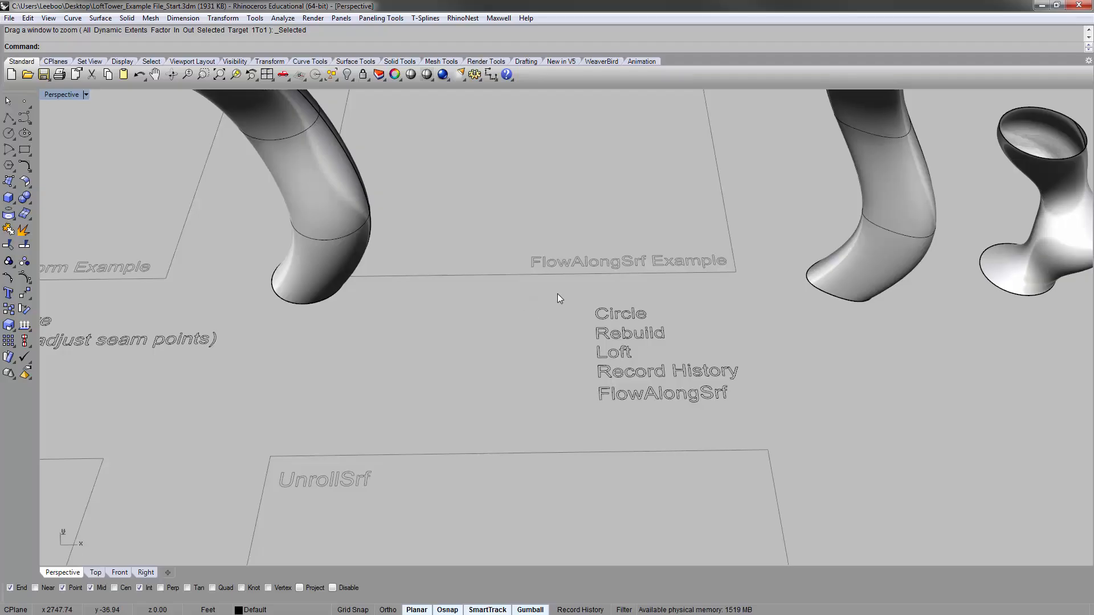
mouse_move(658, 285)
right_mouse_down()
mouse_move(655, 324)
mouse_move(658, 285)
right_mouse_up()
left_click(729, 313)
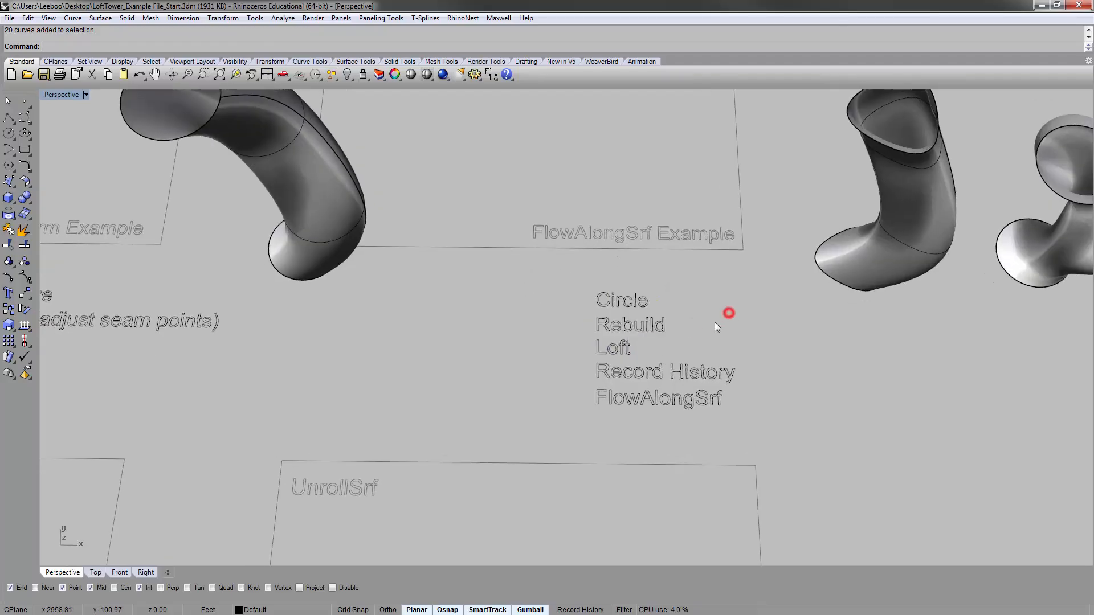
right_click_drag(353, 228, 426, 232, "shift")
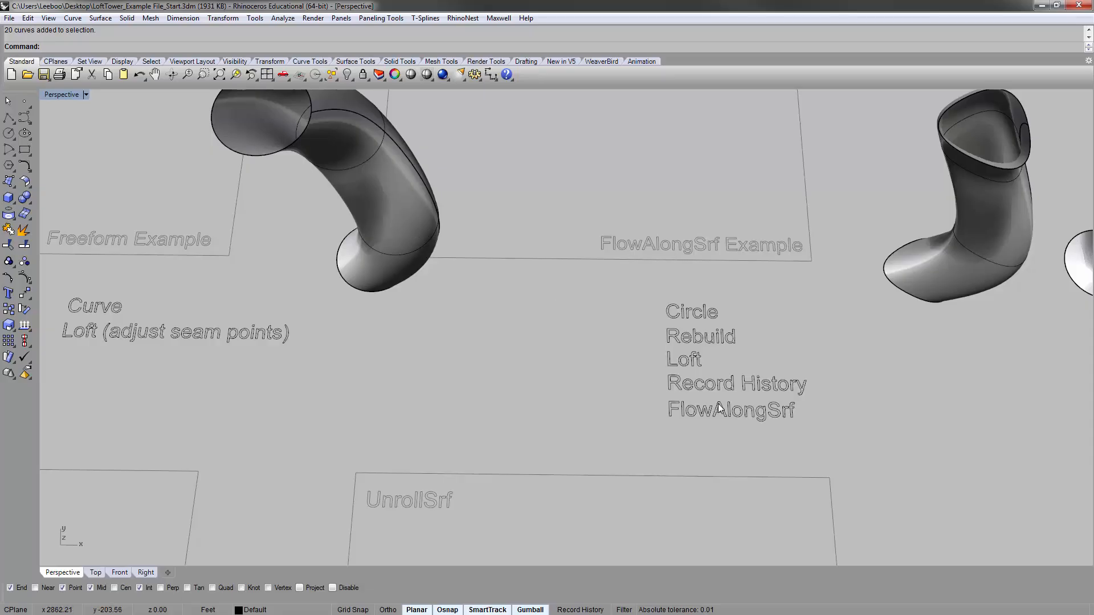
right_click_drag(650, 396, 525, 351)
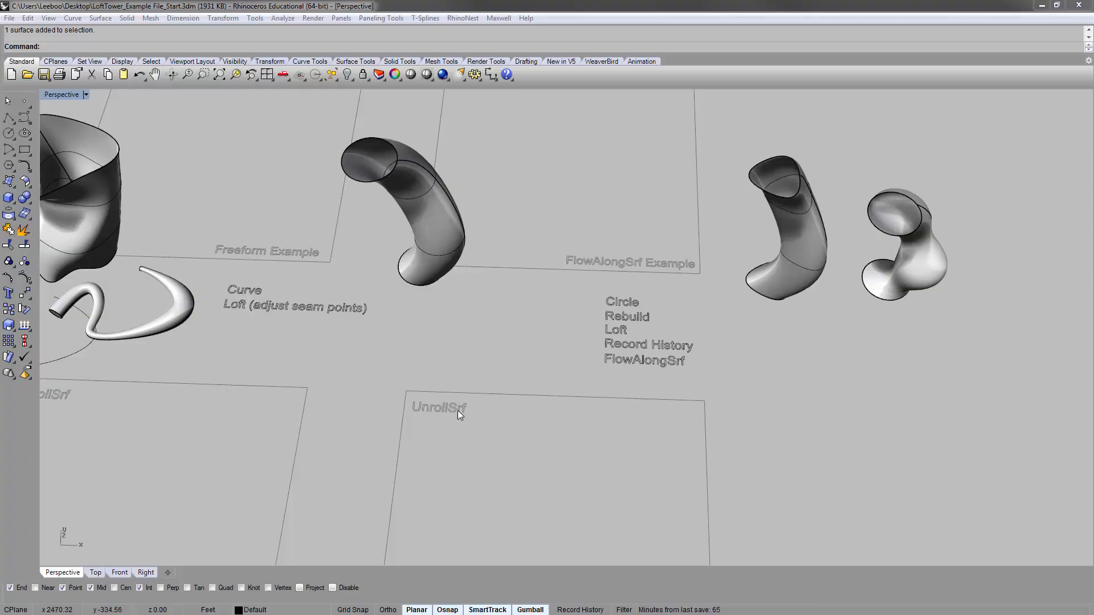
Survey the row of example towers and the UnrollSrf frames in front of them, back to the Geometric Example.
scroll(496, 350, "down", 5)
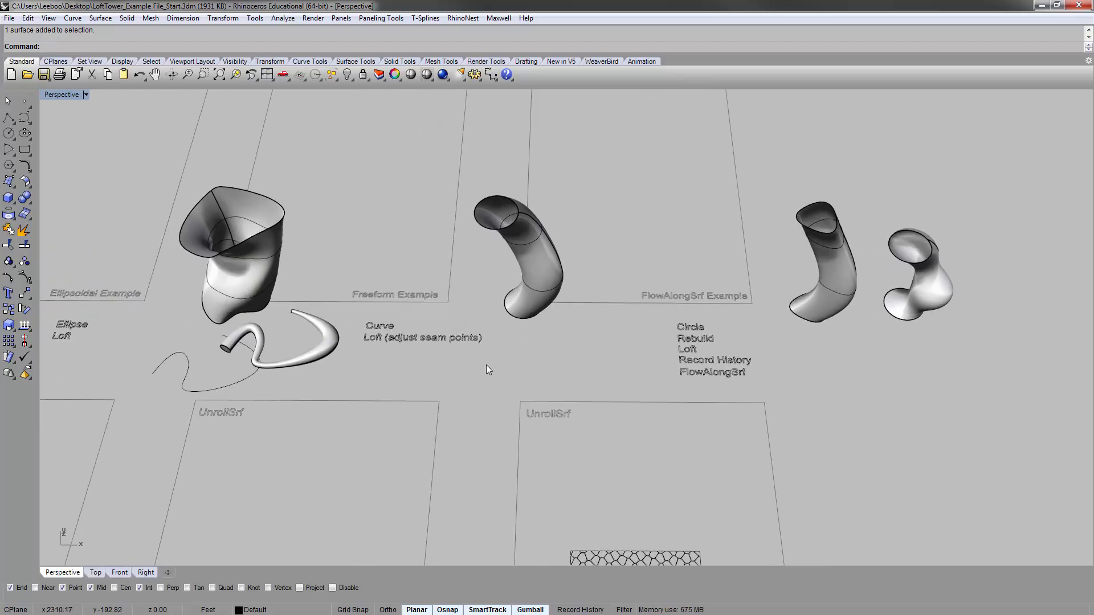
scroll(542, 285, "up", 4)
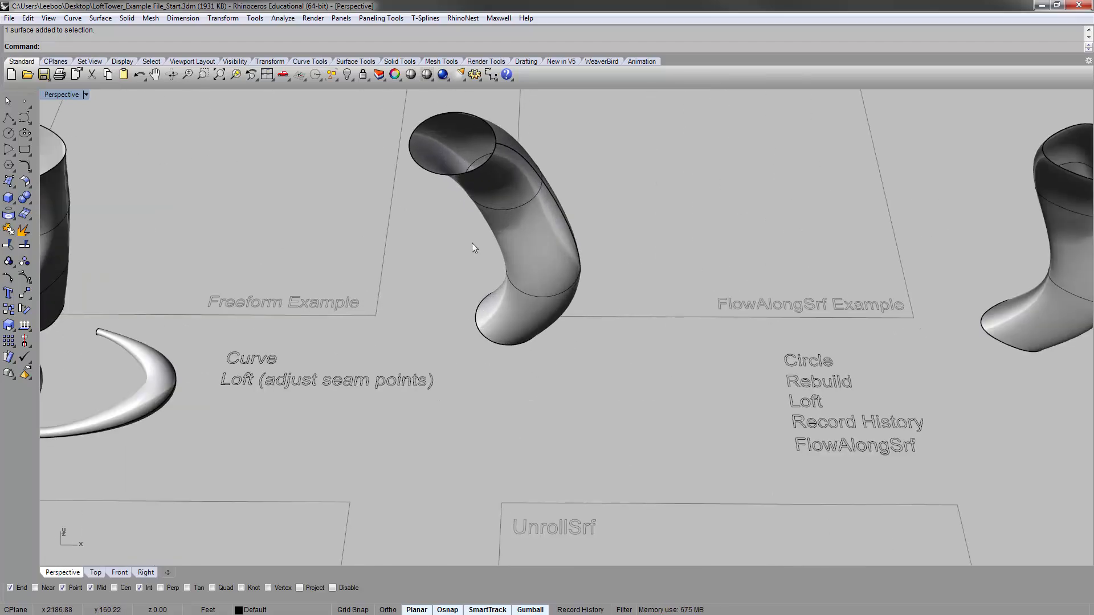
scroll(608, 391, "down", 5)
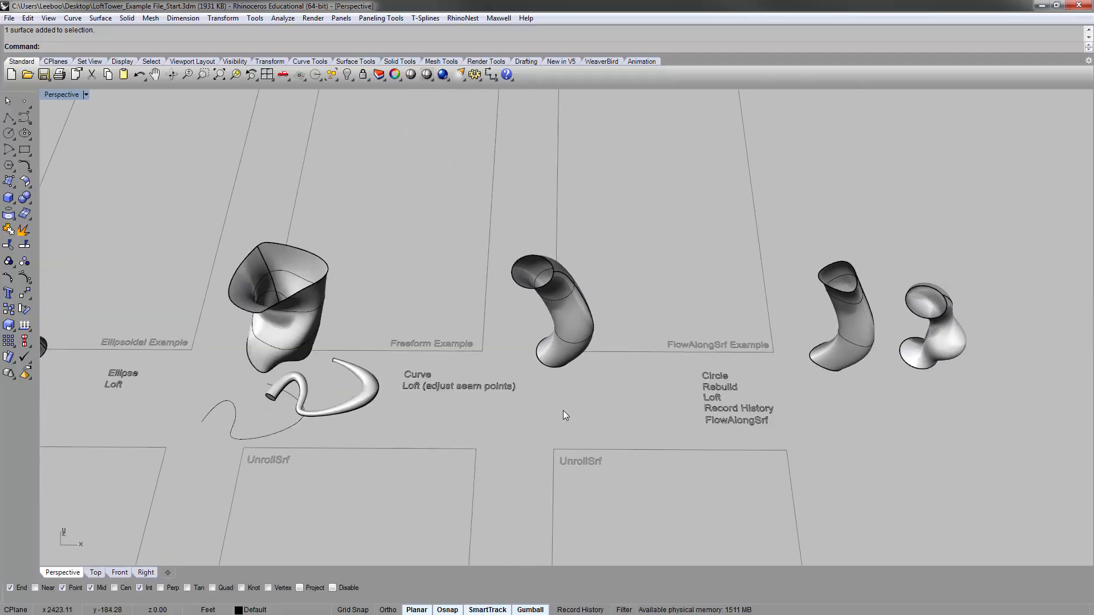
right_click_drag(540, 381, 768, 357, "shift")
right_click_drag(277, 346, 612, 339, "shift")
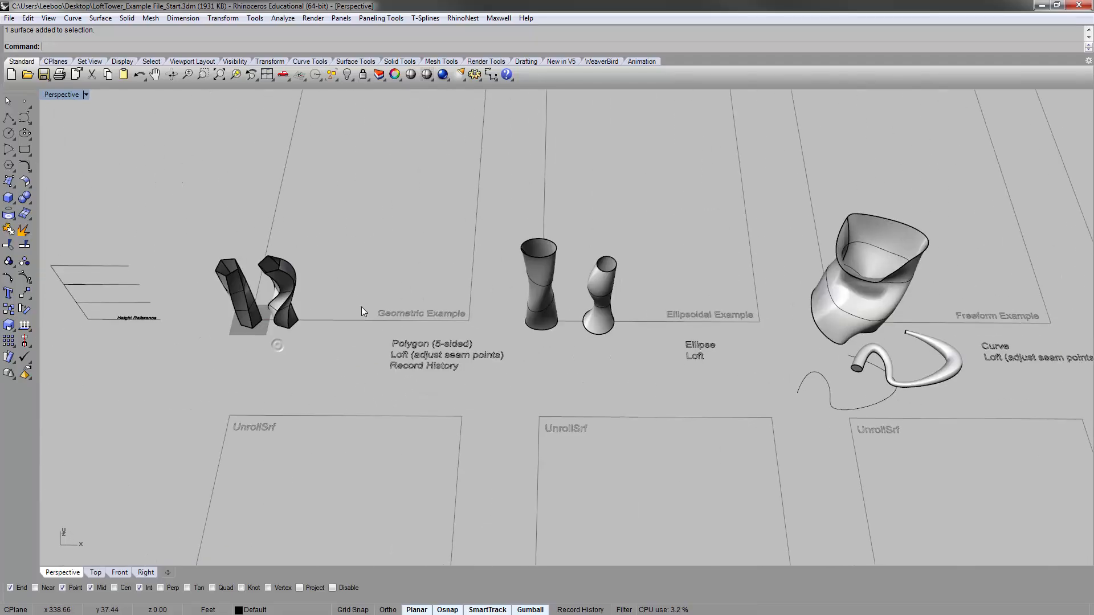
right_click_drag(319, 306, 410, 300, "shift")
scroll(378, 456, "down", 2)
right_click_drag(593, 464, 542, 321, "shift")
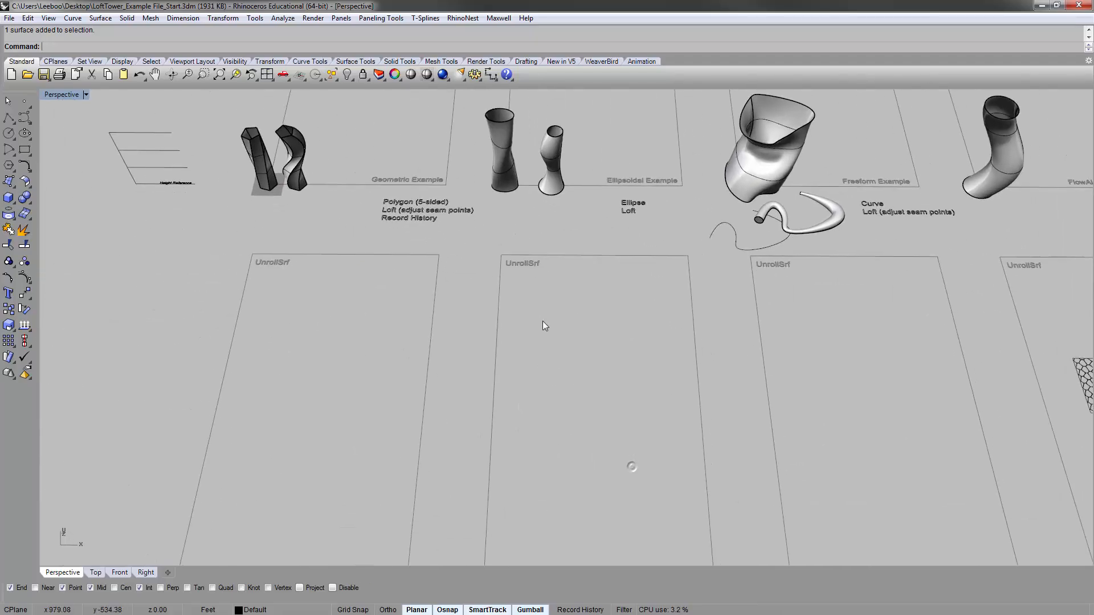
Unroll the straight five-sided tower in the Geometric Example with UnrollSrf, setting Explode to No.
scroll(369, 260, "up", 5)
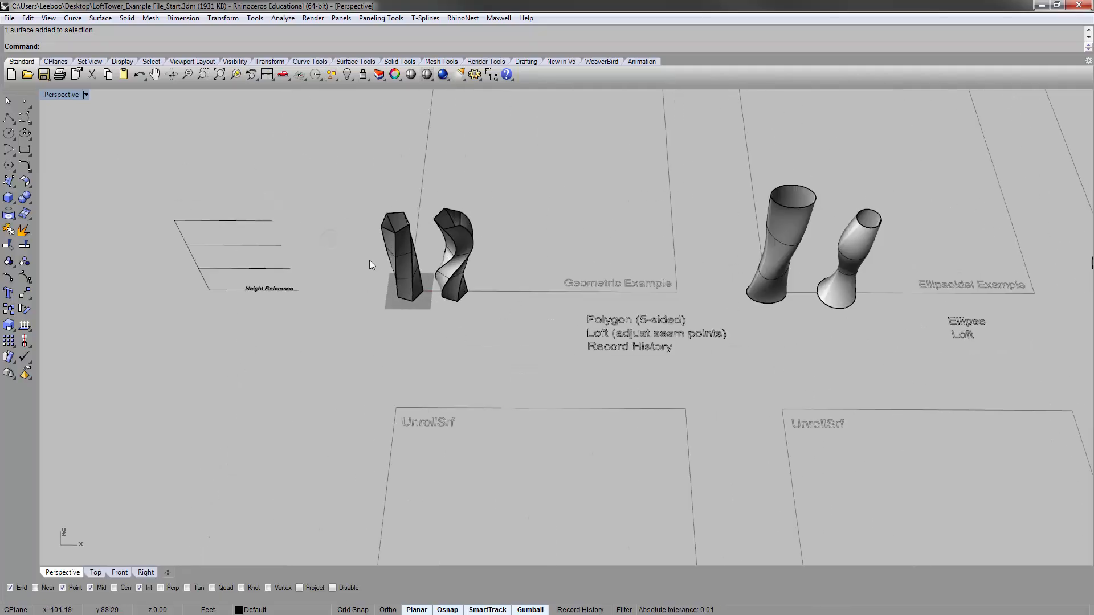
left_click(413, 251)
left_click(351, 342)
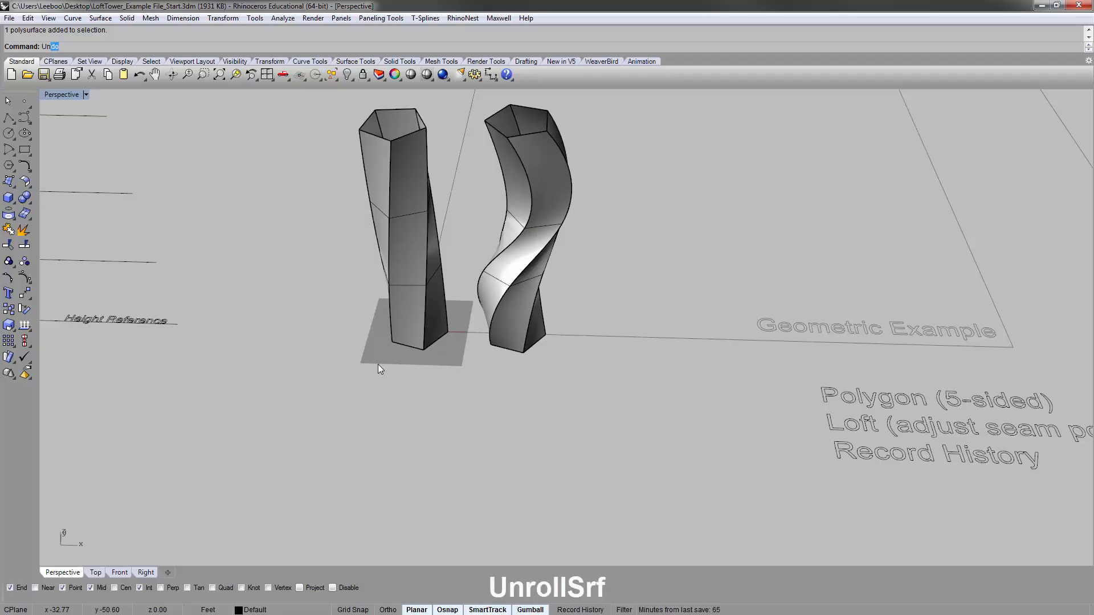
type("UnrollSrf")
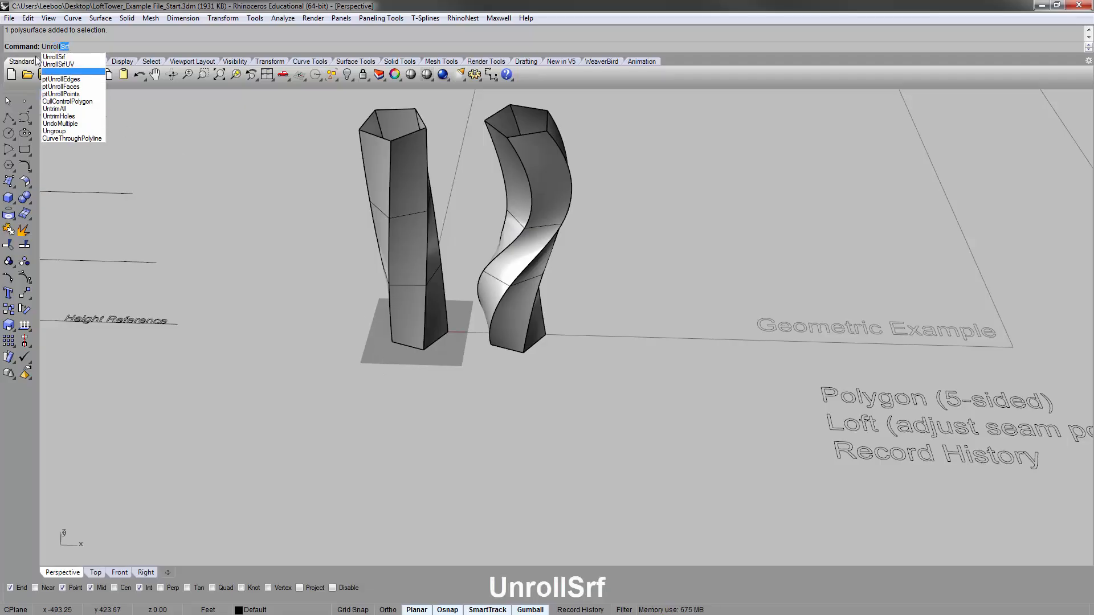
left_click(54, 56)
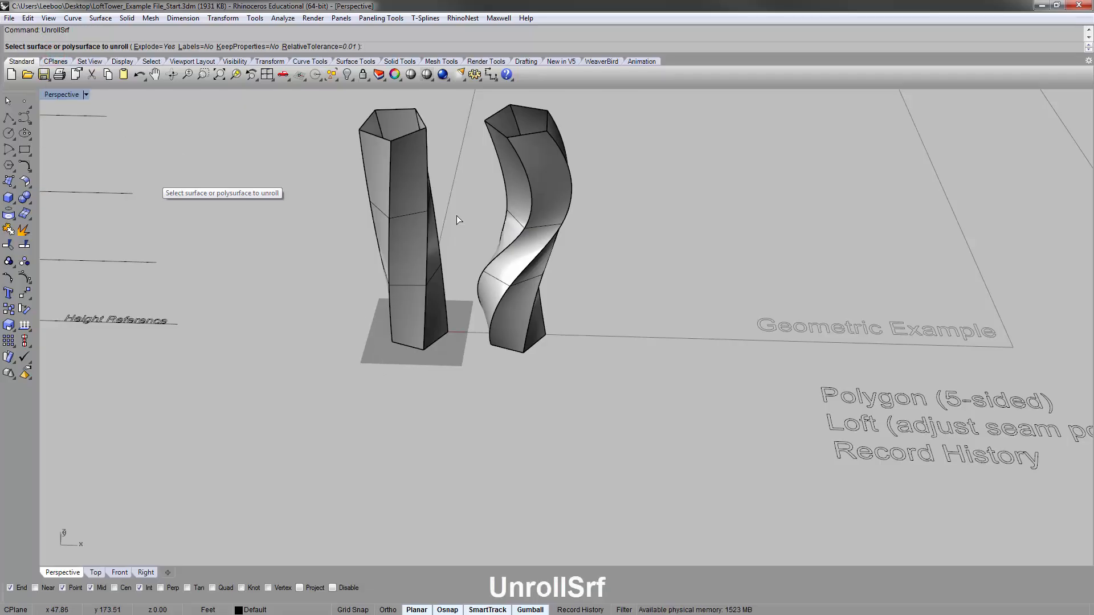
left_click(405, 174)
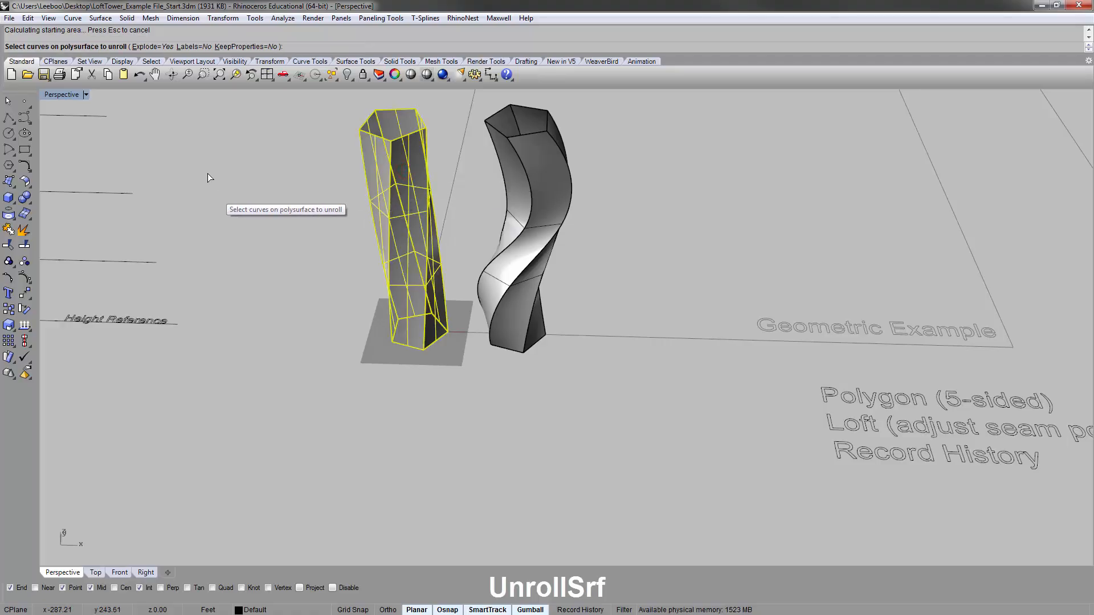
left_click(152, 47)
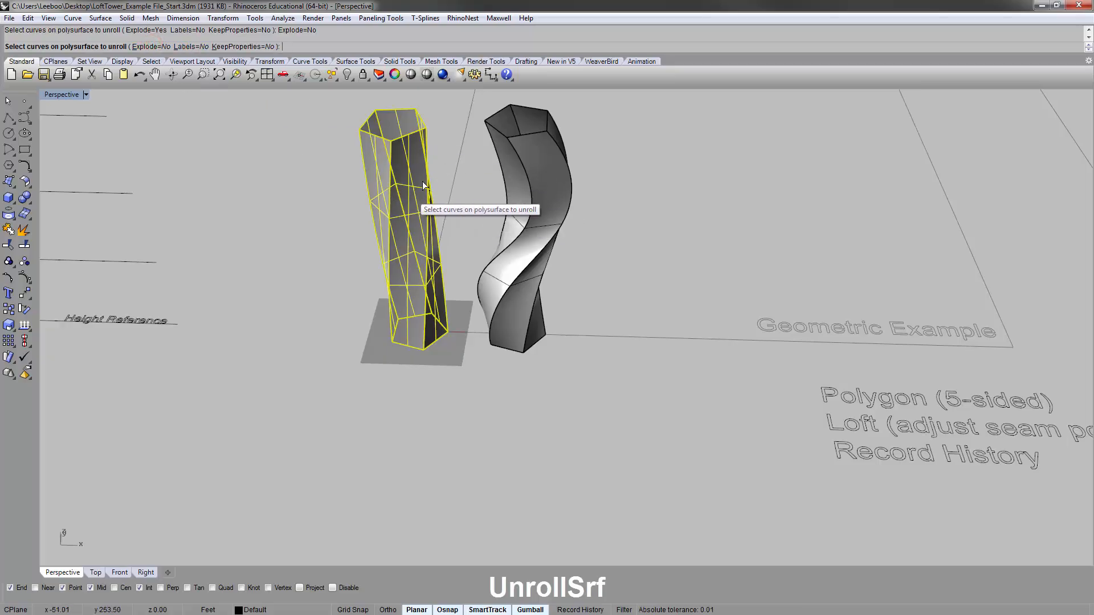
scroll(313, 165, "down", 3)
right_click_drag(312, 212, 312, 217)
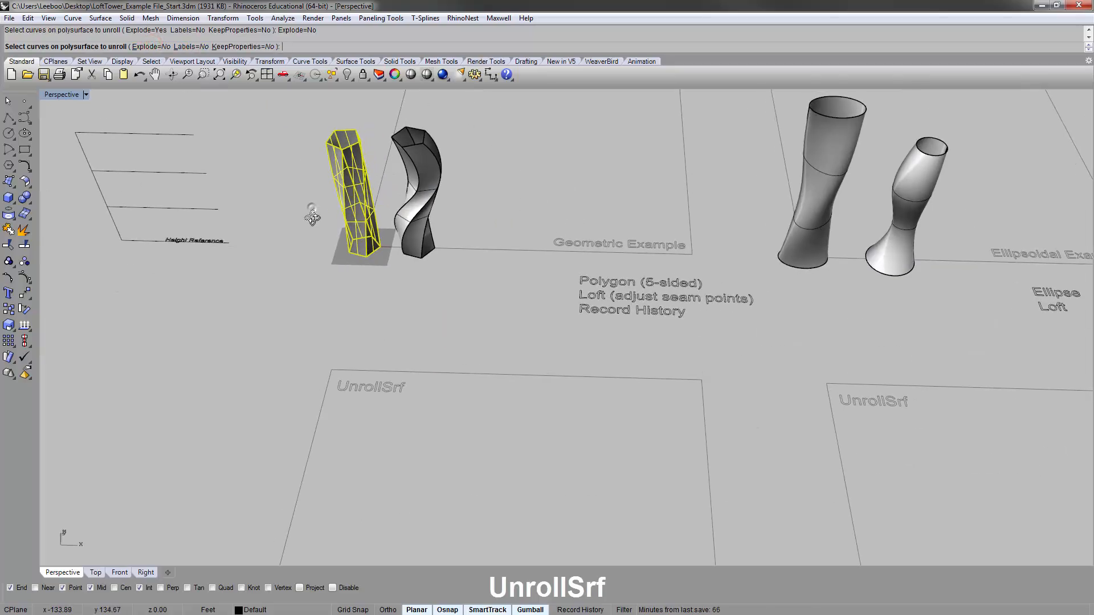
key("Return")
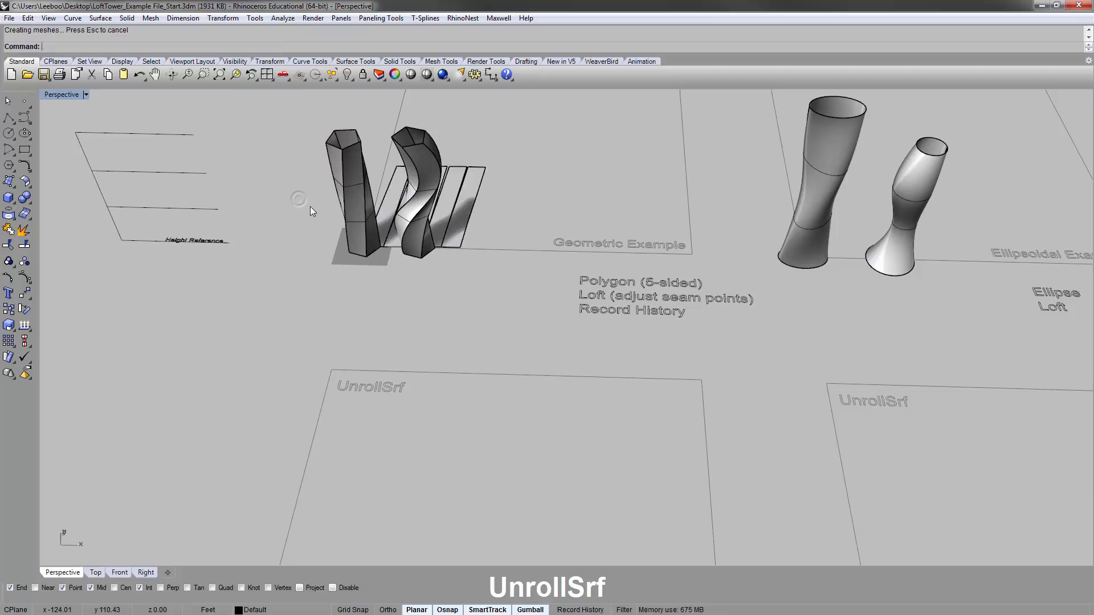
Move the straight tower's unrolled strips into the UnrollSrf frame in front of the Geometric Example, just below its label.
left_click(454, 214)
scroll(455, 214, "down", 5)
left_click_drag(459, 197, 448, 320)
left_click(424, 265)
scroll(423, 265, "up", 2)
scroll(415, 339, "up", 4)
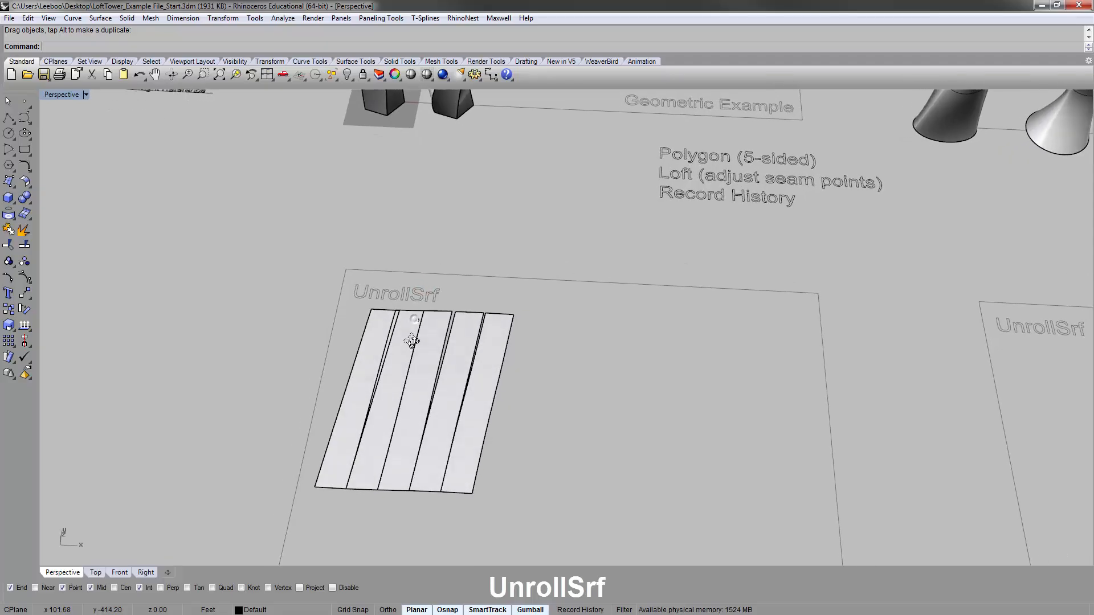
Examine the straight tower's five unrolled strips and the narrow gaps between them.
scroll(393, 301, "down", 4)
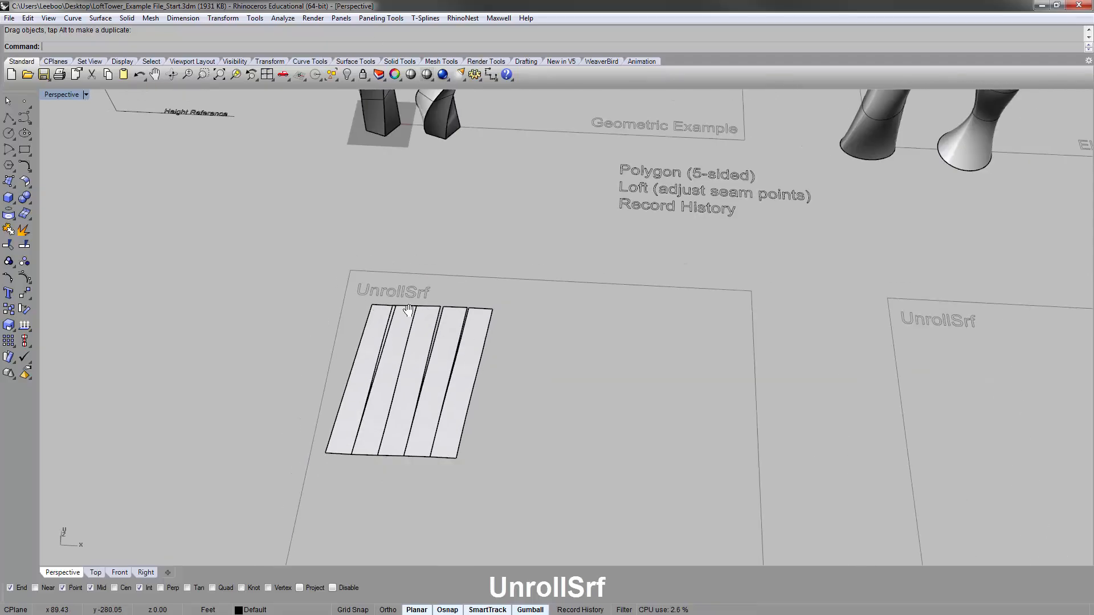
right_click_drag(411, 271, 443, 321, "shift")
scroll(412, 426, "up", 4)
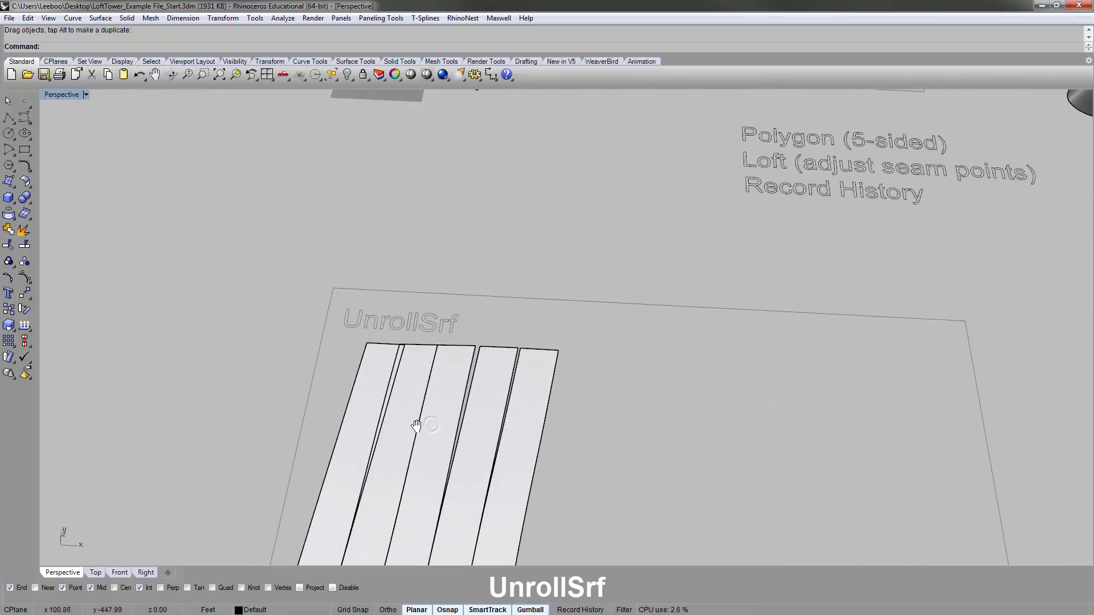
right_click_drag(415, 426, 443, 320, "shift")
scroll(501, 280, "up", 2)
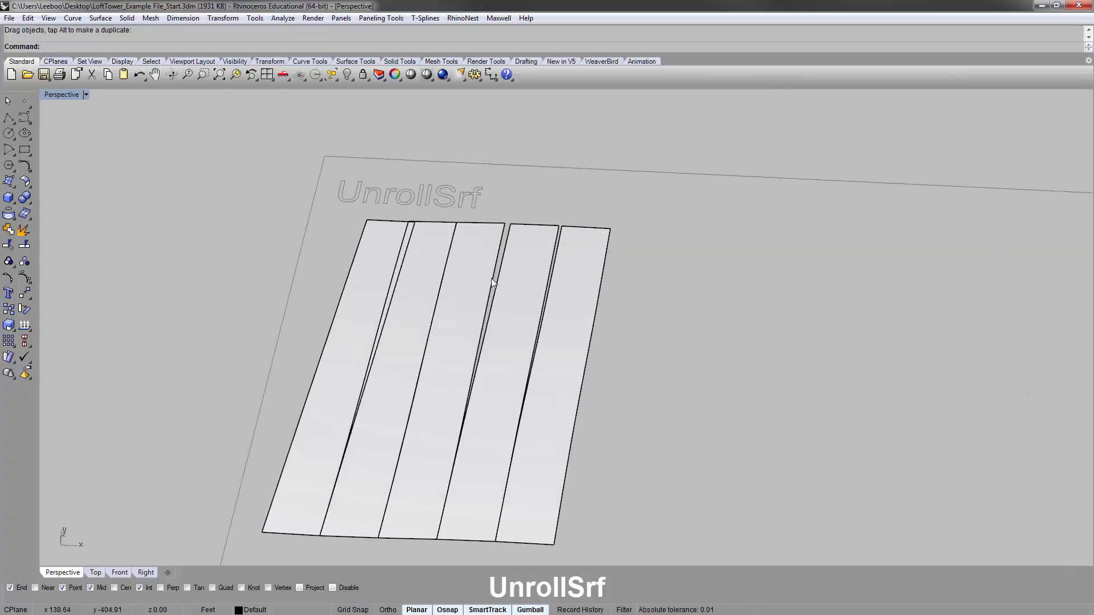
mouse_move(494, 281)
right_mouse_down()
mouse_move(471, 317)
mouse_move(427, 286)
right_mouse_up()
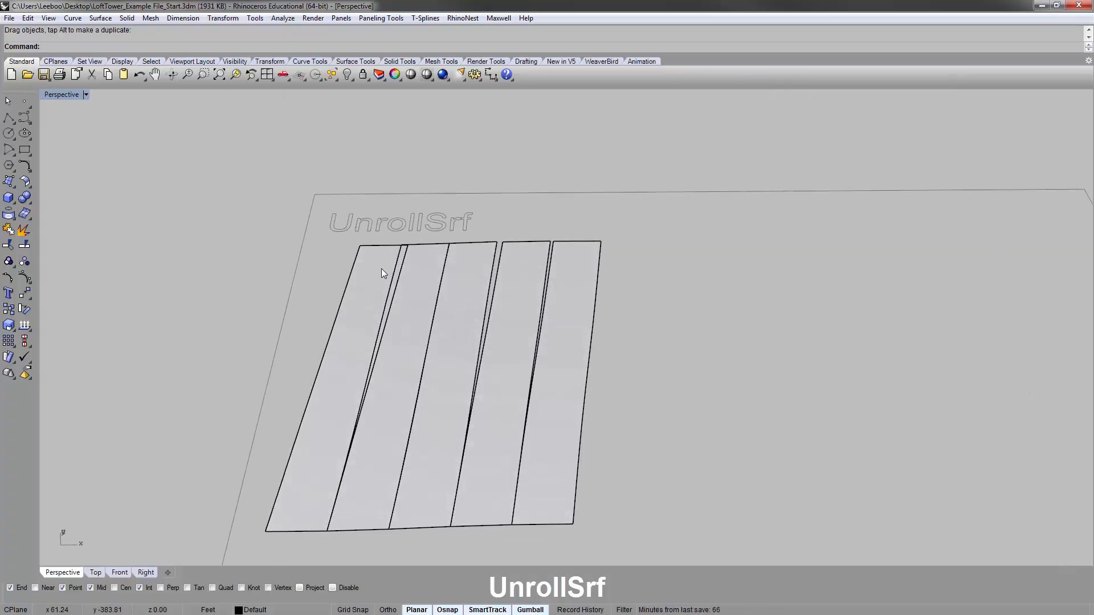
scroll(517, 296, "down", 5)
right_click_drag(522, 254, 483, 354, "shift")
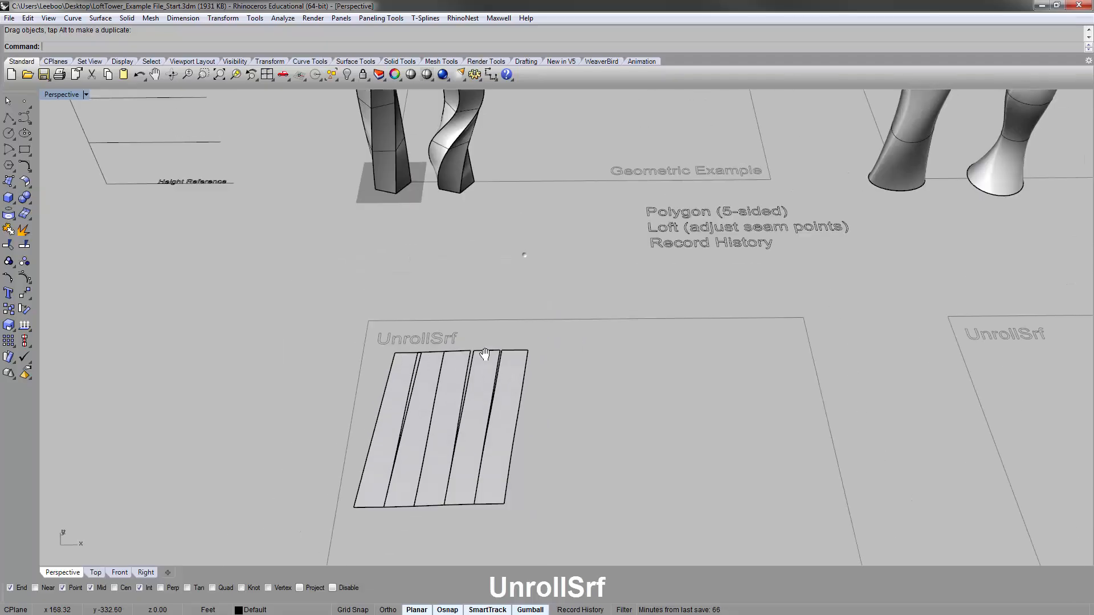
Unroll the curved, twisting five-sided tower in the Geometric Example with UnrollSrf, keeping Explode set to No.
right_click_drag(502, 310, 464, 325)
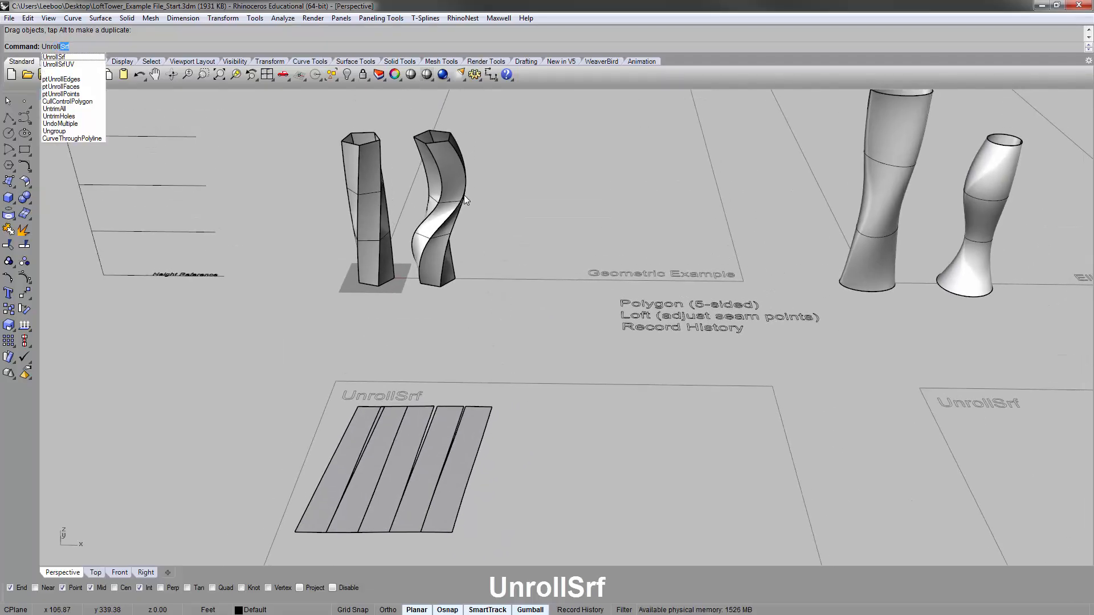
key("Return")
left_click(459, 168)
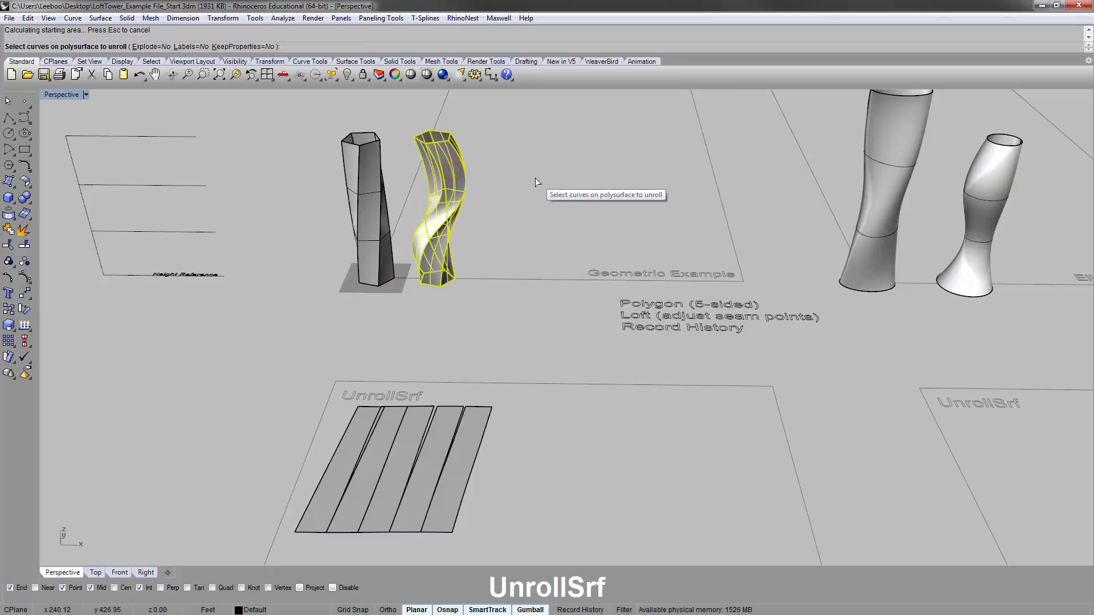
right_click(534, 178)
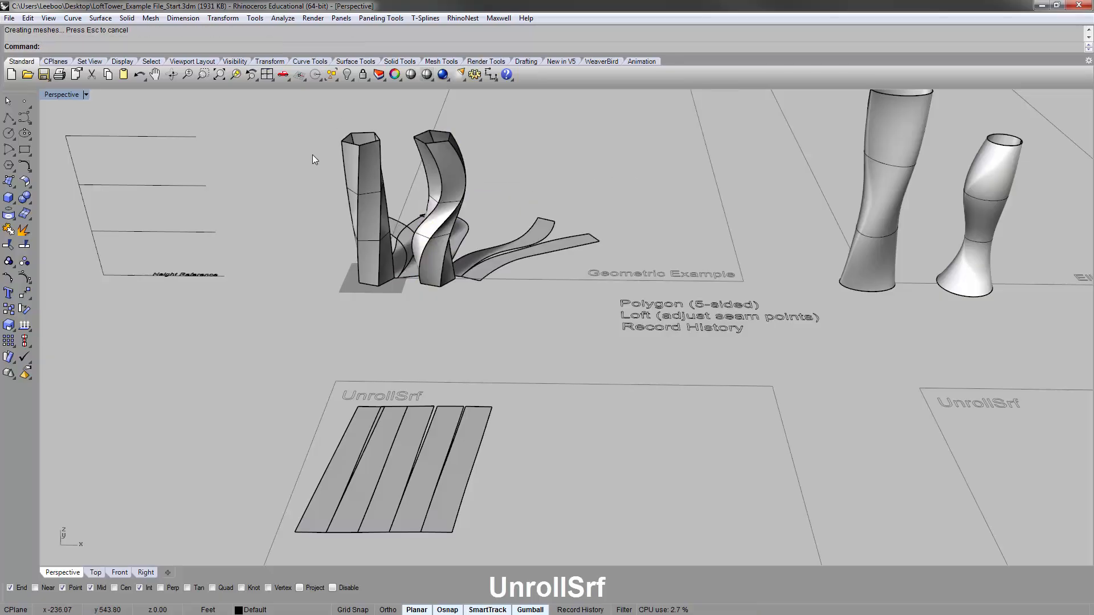
Move the twisting tower's unrolled strips into the first UnrollSrf frame, below the straight tower's strips.
right_click_drag(460, 306, 457, 319)
scroll(467, 255, "down", 6)
left_click_drag(476, 249, 541, 450)
left_click(535, 393)
scroll(543, 408, "up", 3)
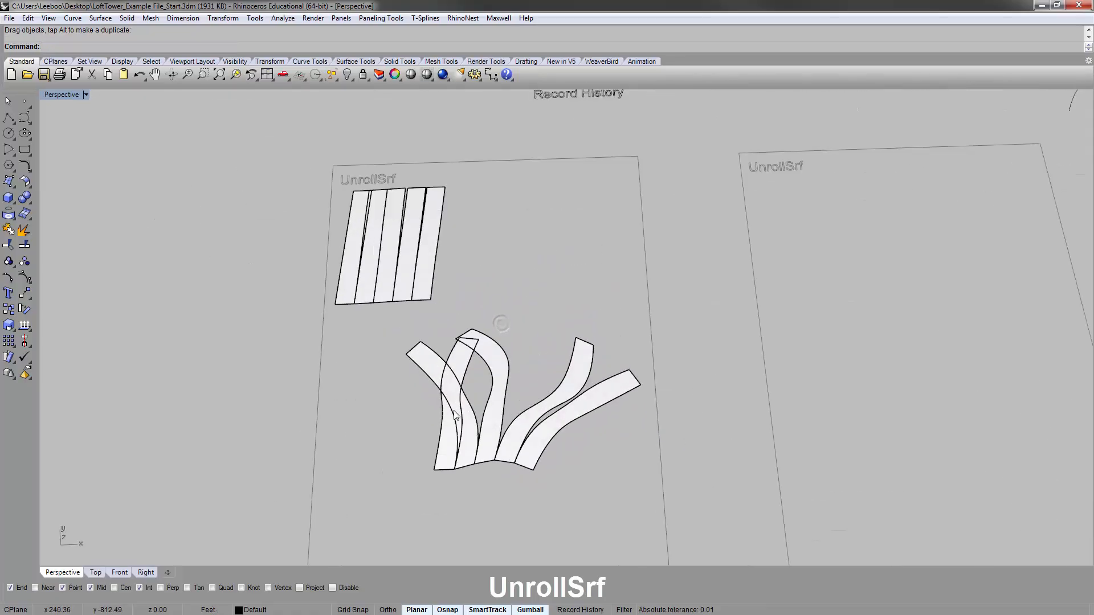
Explode the twisting tower's unrolled polysurface into separate strips.
left_click(448, 421)
scroll(477, 407, "up", 3)
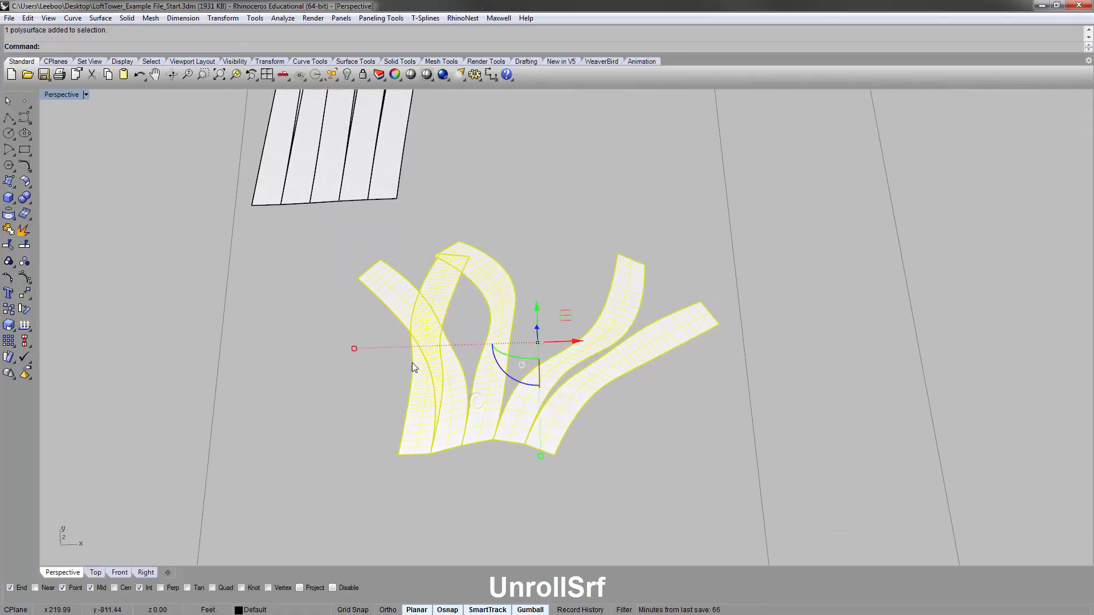
left_click(25, 229)
left_click(384, 351)
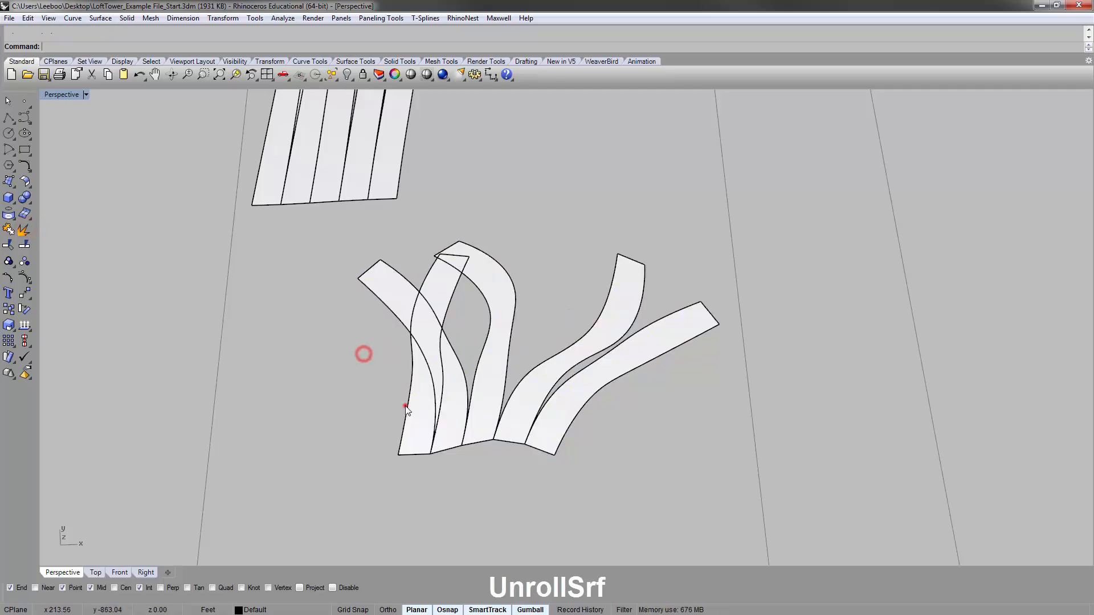
Pull the twisting tower's curved strips apart so that none of them overlap.
left_click_drag(415, 416, 303, 406)
left_click(448, 378)
left_click_drag(449, 376, 503, 321)
left_click_drag(567, 352, 576, 322)
left_click_drag(581, 385, 616, 410)
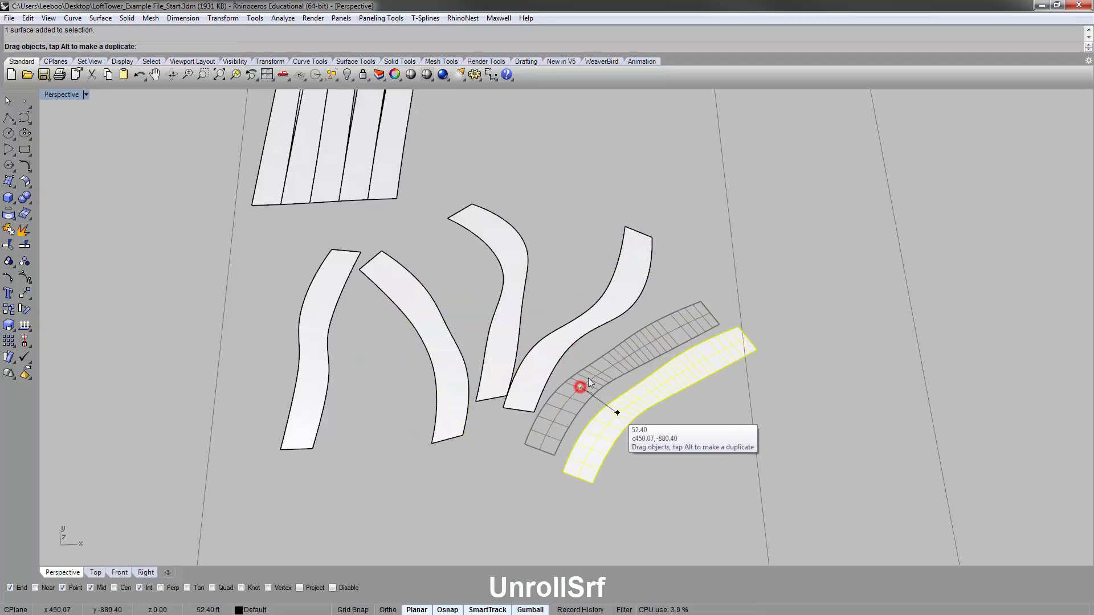
left_click_drag(559, 355, 558, 397)
left_click_drag(597, 448, 565, 457)
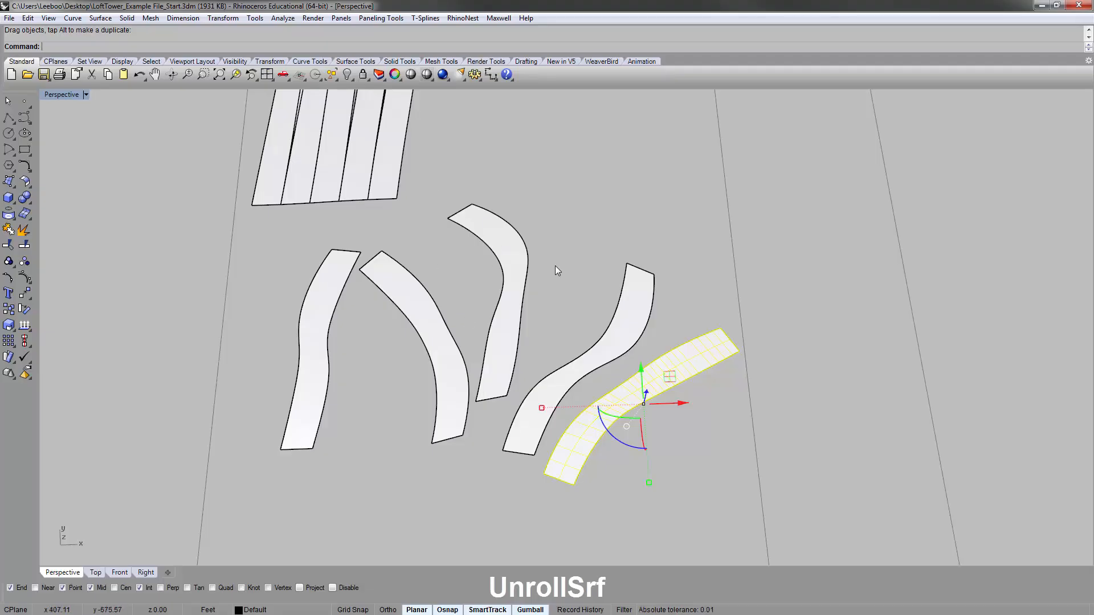
Move the separated curved strips back together into their fan-shaped arrangement, with their lower ends meeting.
left_click_drag(317, 403, 427, 399)
left_click_drag(497, 393, 516, 418)
left_click_drag(585, 471, 567, 430)
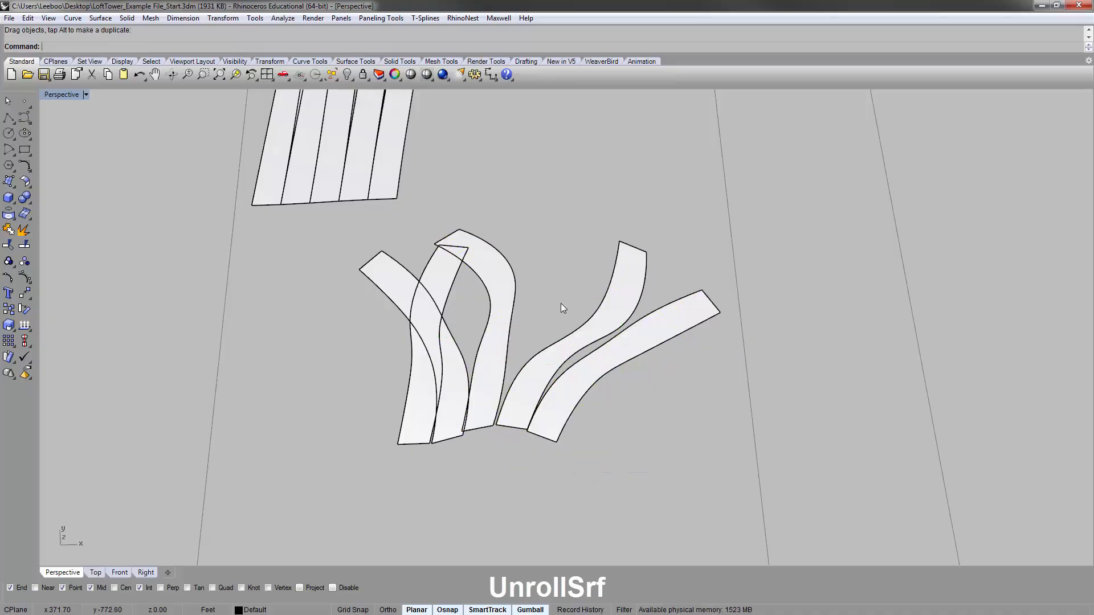
Zoom to the twisting five-sided tower and examine its curved faces beside the straight tower.
right_click_drag(571, 220, 540, 466, "shift")
scroll(530, 424, "down", 4)
right_click_drag(520, 383, 482, 322)
scroll(433, 257, "up", 6)
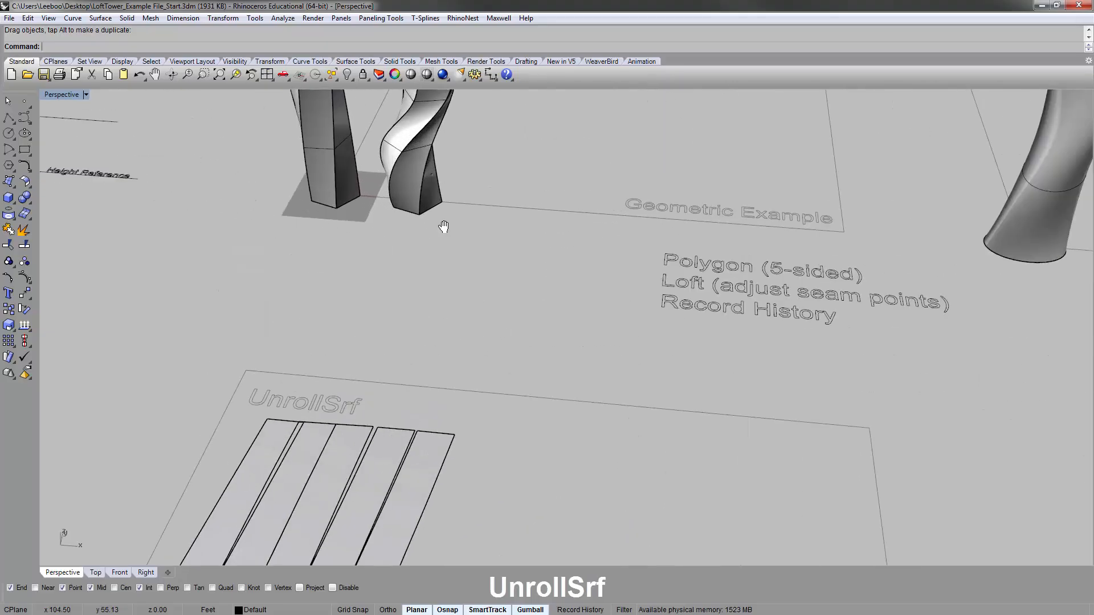
right_click_drag(442, 227, 482, 392, "shift")
left_click(447, 235)
type("zs")
key("Return")
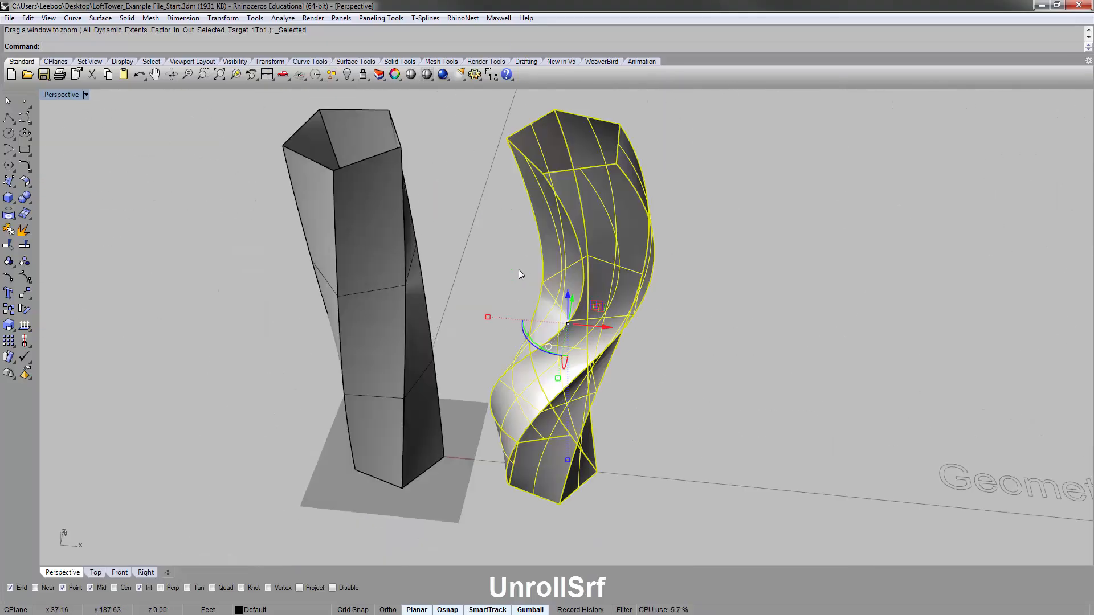
right_click_drag(607, 232, 638, 204)
left_click(781, 318)
Compare the unrolled strips in the first UnrollSrf frame with the two Geometric Example towers.
right_click_drag(722, 312, 633, 330)
scroll(685, 316, "down", 12)
scroll(579, 397, "up", 6)
right_click_drag(653, 403, 610, 245)
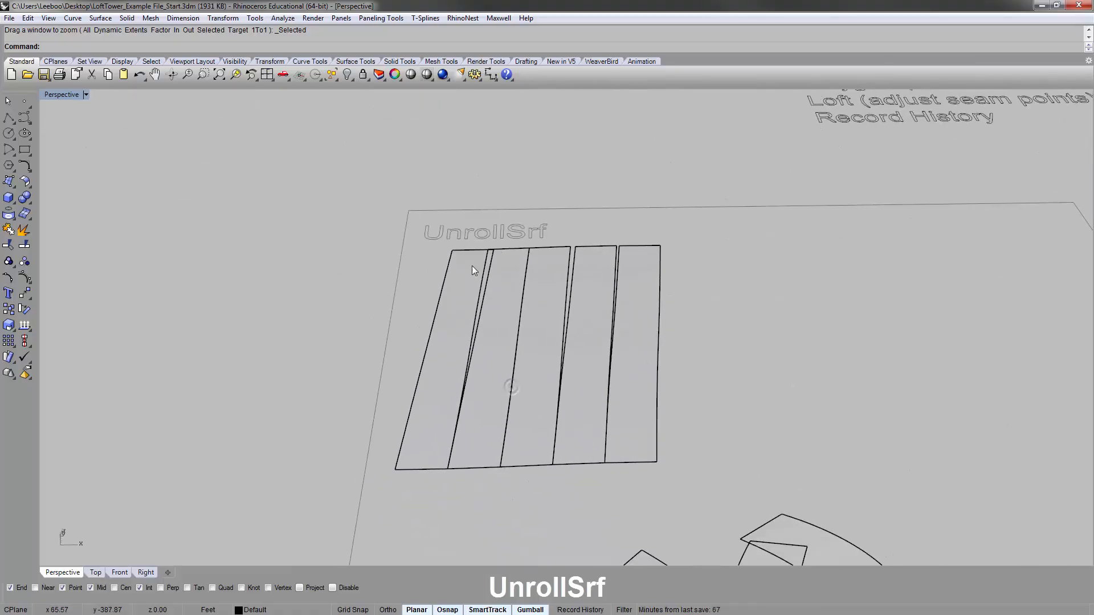
scroll(487, 273, "down", 4)
right_click_drag(536, 242, 539, 371, "shift")
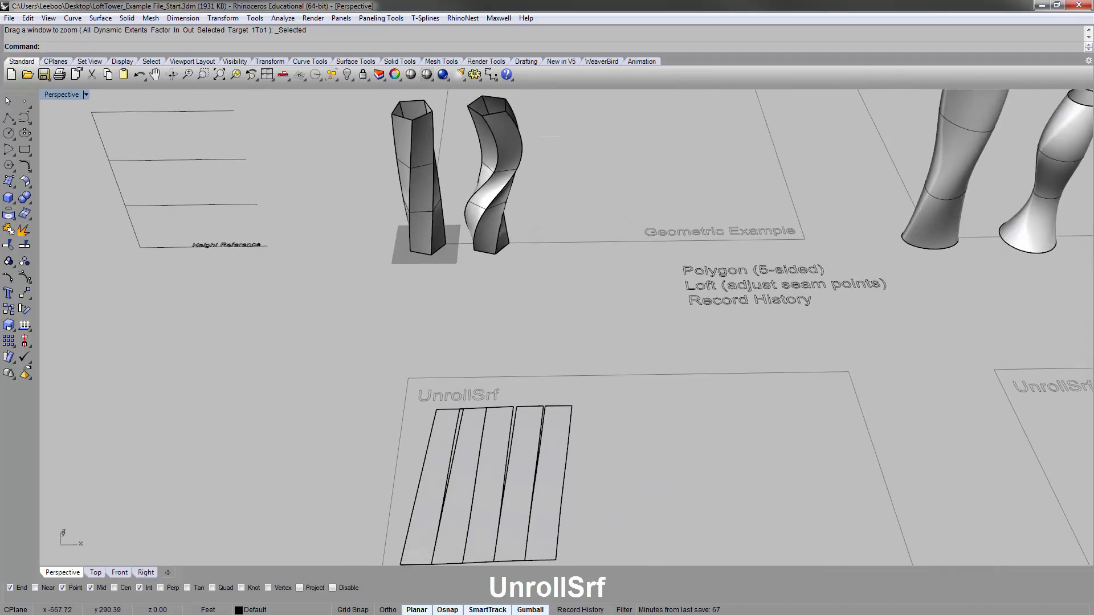
Create a roughly cubic box in the empty area between the Height Reference and the first UnrollSrf frame.
left_click(8, 197)
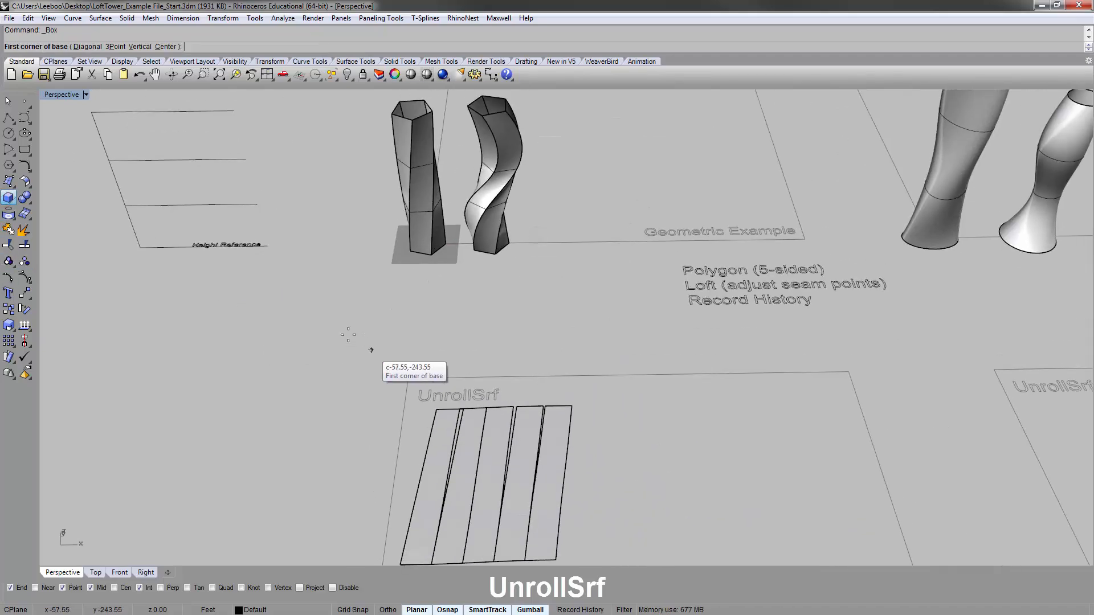
left_click(285, 325)
left_click(337, 366)
left_click(319, 318)
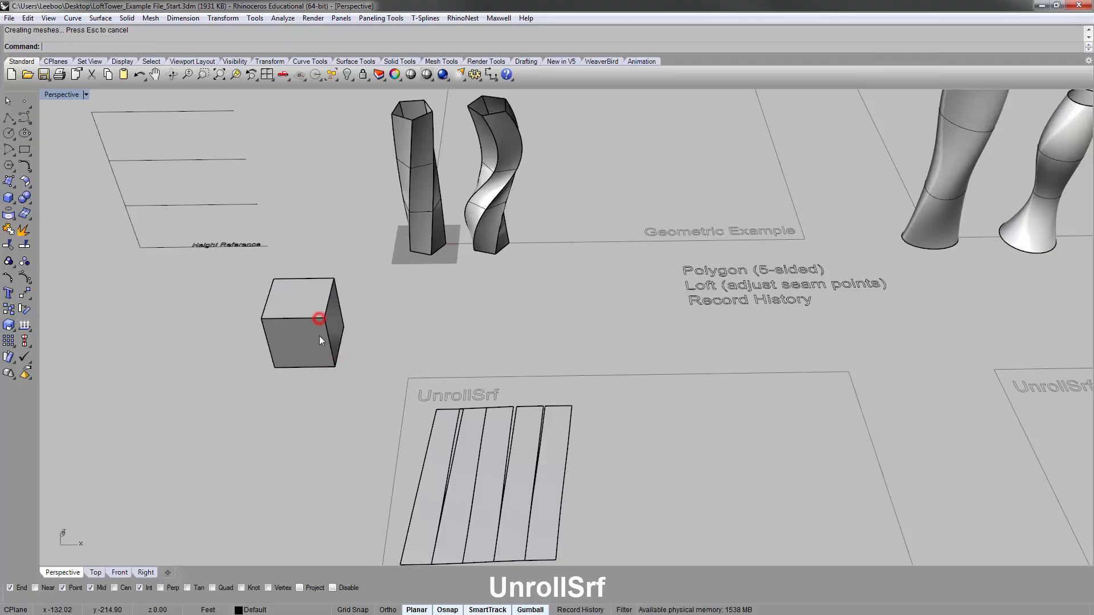
Unroll the new box with UnrollSrf, without selecting any curves on it.
left_click(318, 336)
type("Un")
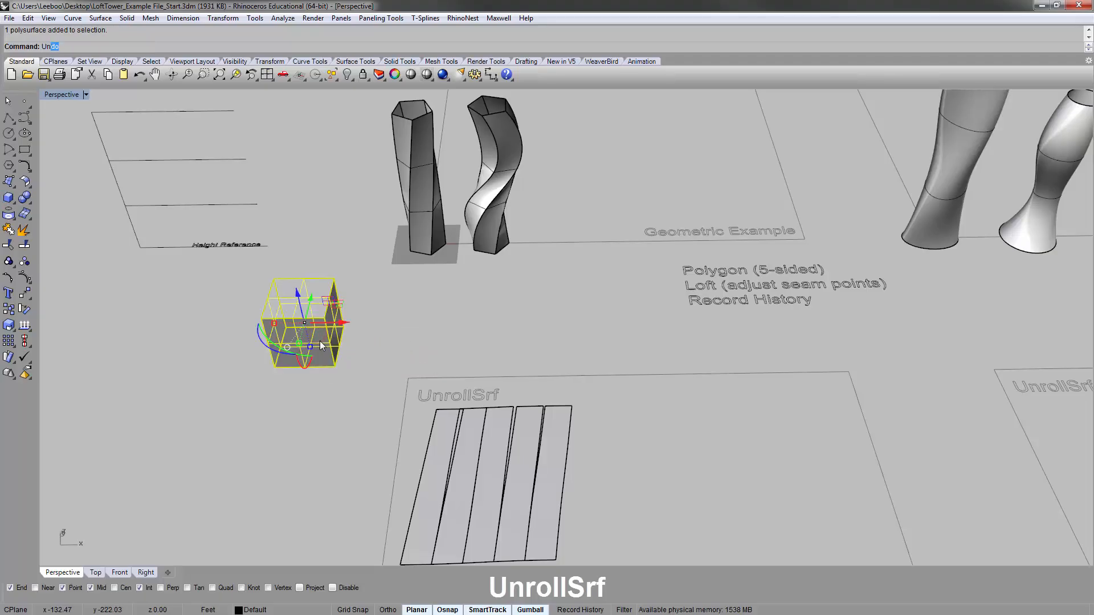
type("rollSrf")
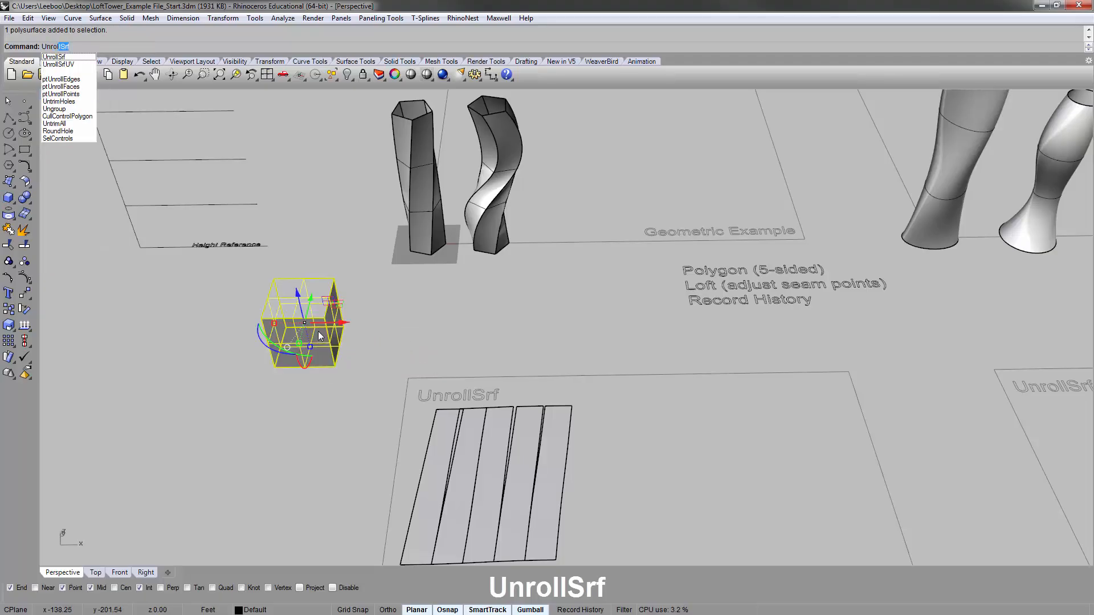
key("Return")
key("Return")
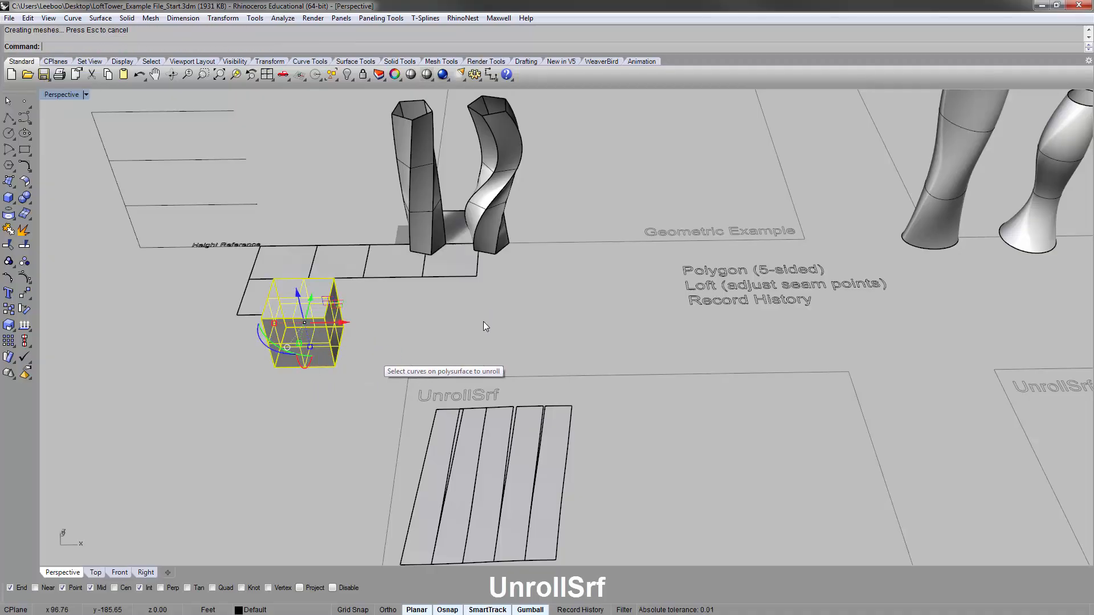
Move the box's unrolled net into the empty area in front of the box, beside the first UnrollSrf frame.
left_click_drag(454, 263, 315, 461)
left_click(201, 363)
right_click_drag(215, 389, 325, 252, "shift")
mouse_move(345, 300)
right_mouse_down()
mouse_move(340, 356)
mouse_move(339, 305)
right_mouse_up()
right_click_drag(277, 290, 273, 322)
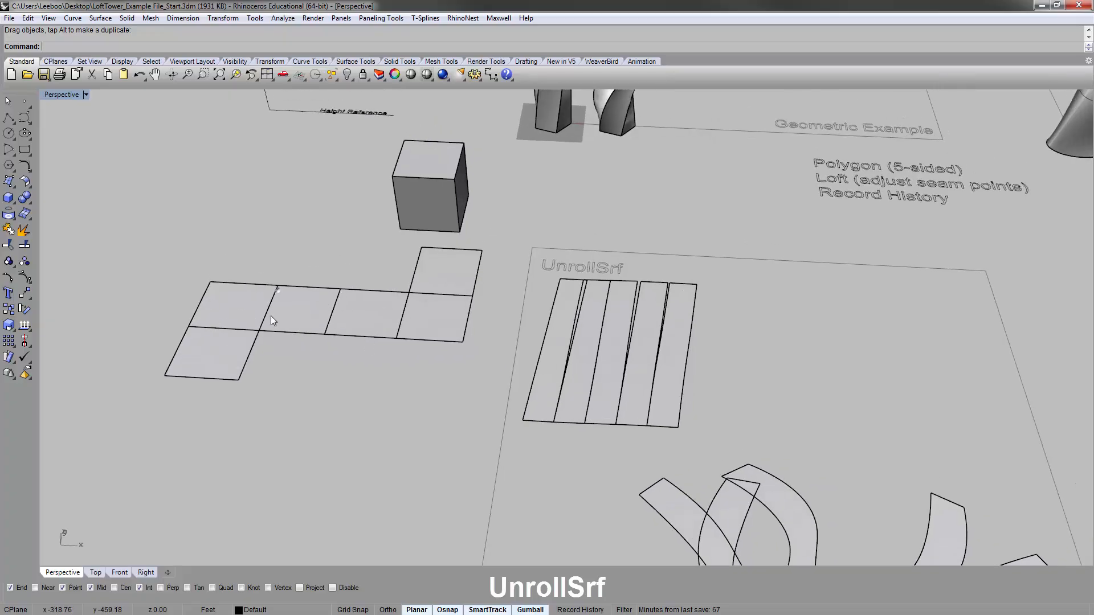
left_click_drag(359, 340, 331, 346)
left_click(274, 251)
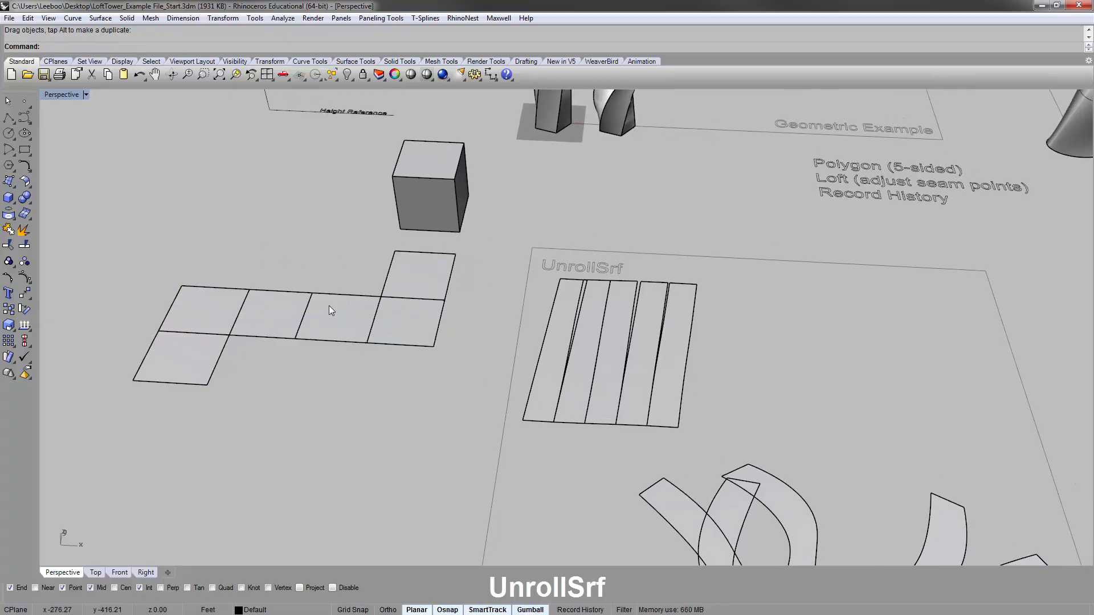
Create a short, thick-walled solid tube in the empty area in front of the box's unrolled net.
left_click(13, 201)
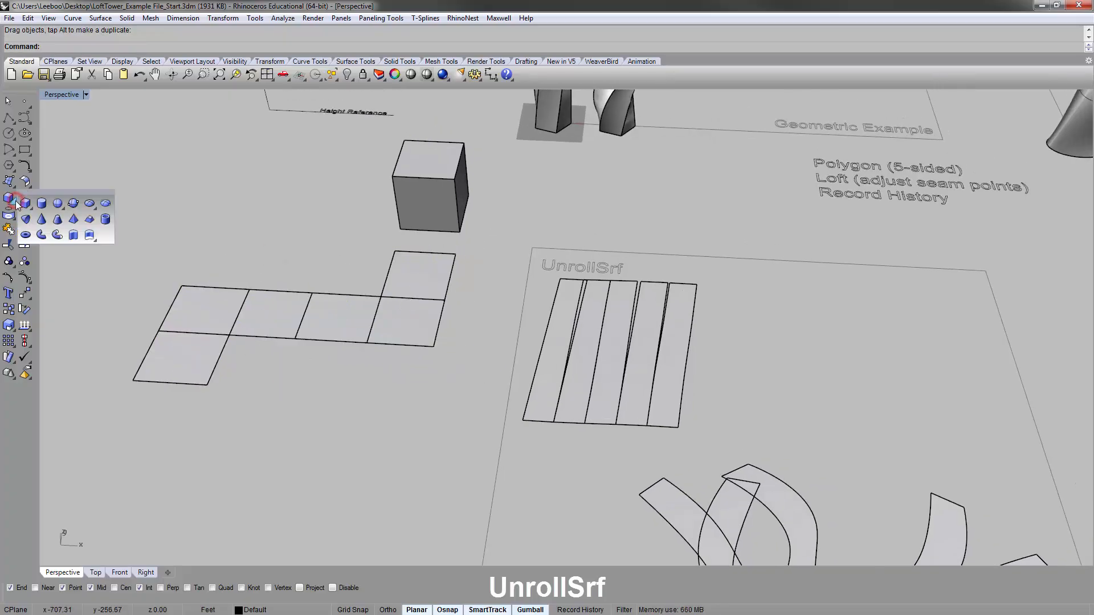
left_click(30, 208)
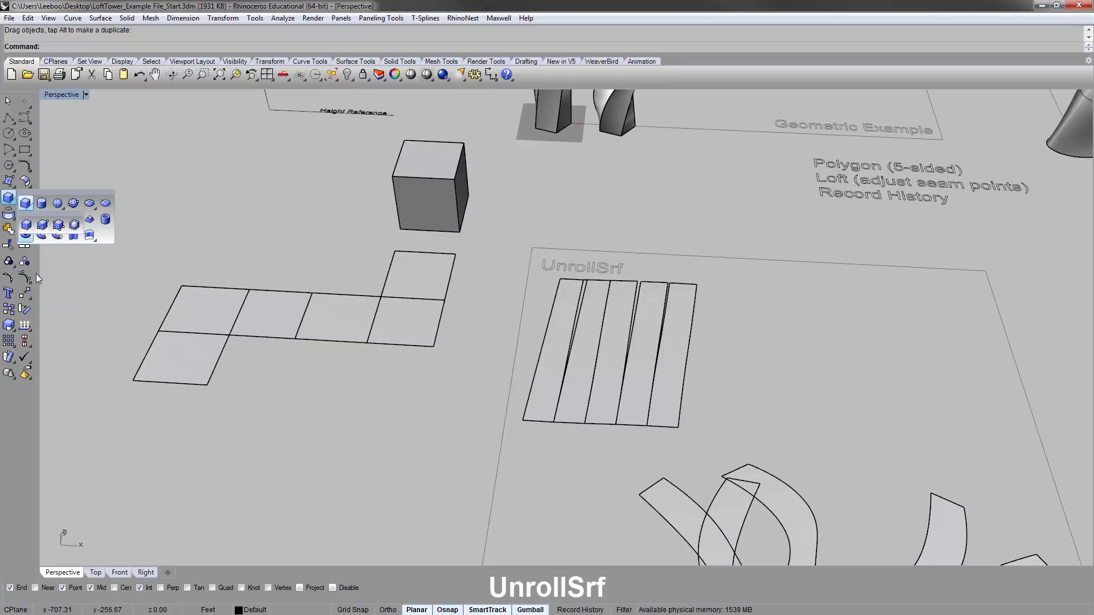
left_click(106, 219)
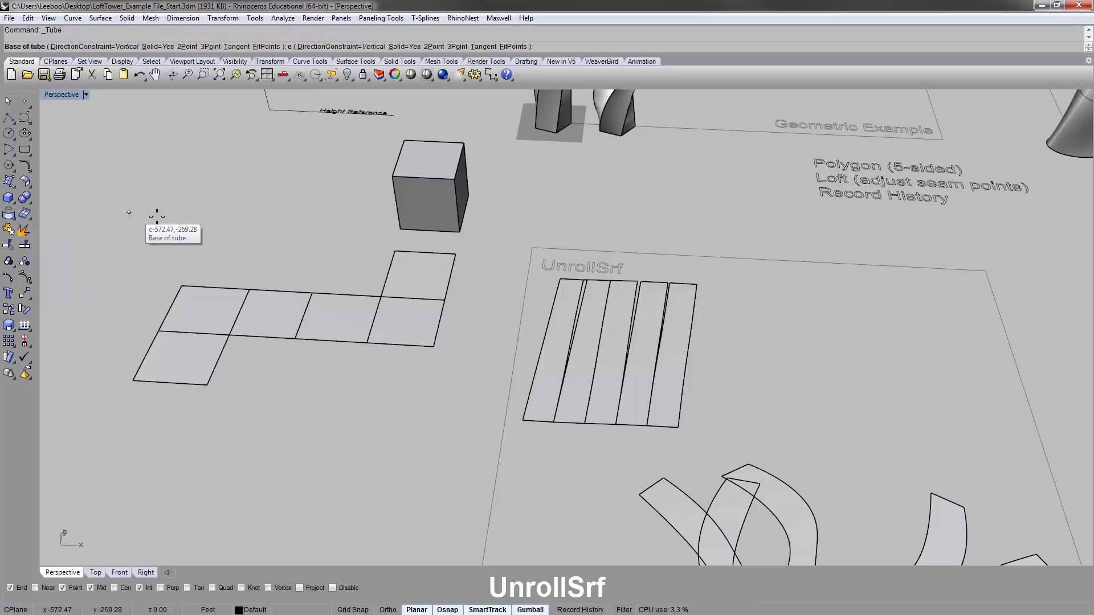
scroll(350, 261, "down", 3)
left_click(314, 392)
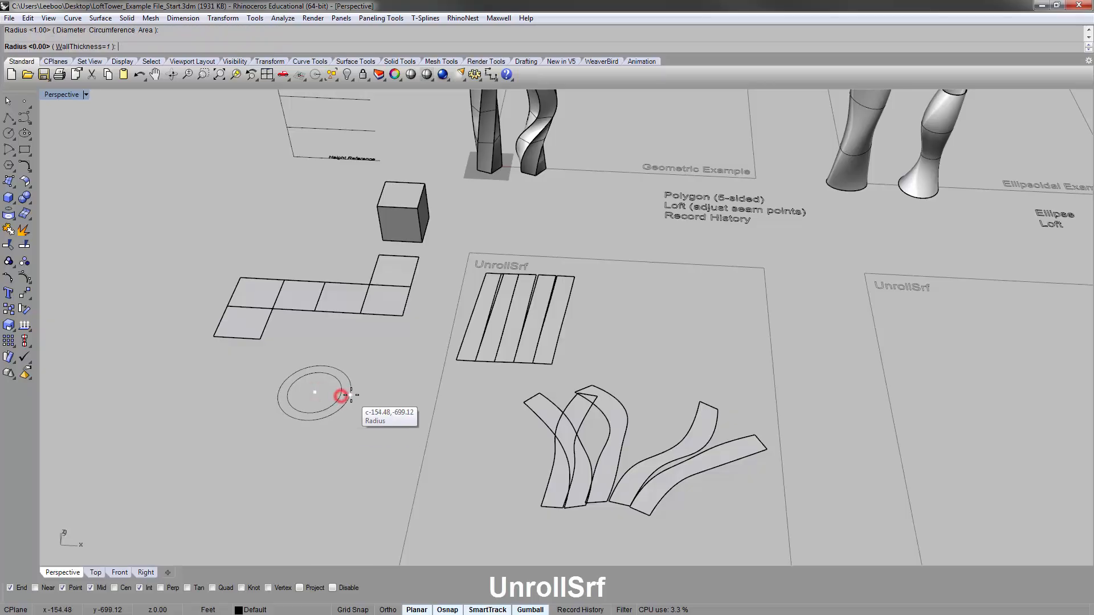
left_click(341, 394)
left_click(367, 341)
Unroll the tube with UnrollSrf, using Explode=No and selecting no curves on it.
mouse_move(366, 381)
right_mouse_down()
mouse_move(361, 347)
mouse_move(361, 385)
right_mouse_up()
left_click(320, 379)
type("Un")
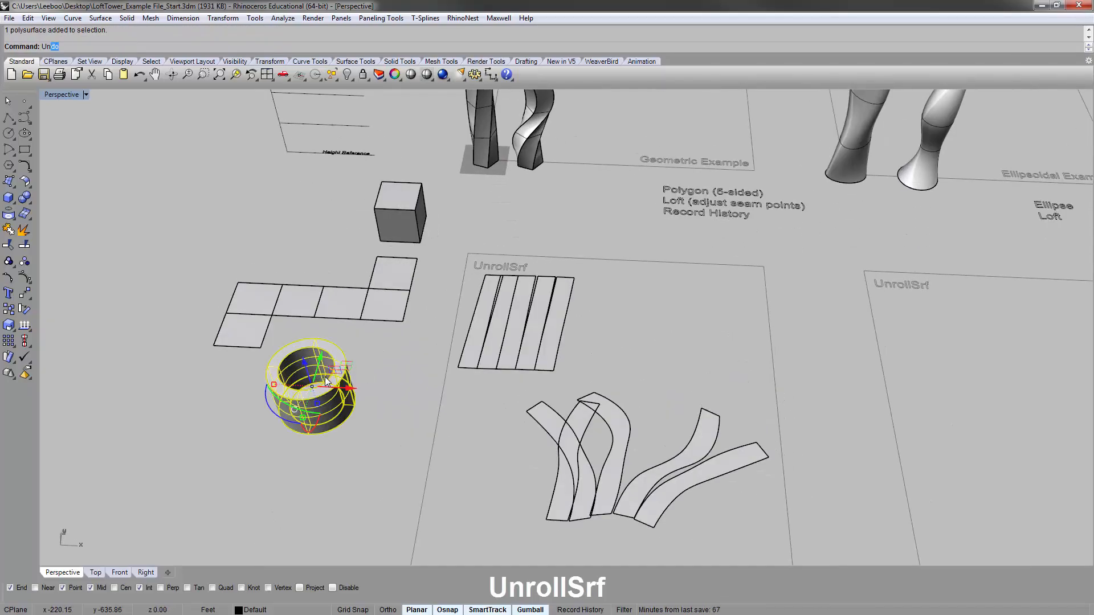
type("rollSrf")
key("Return")
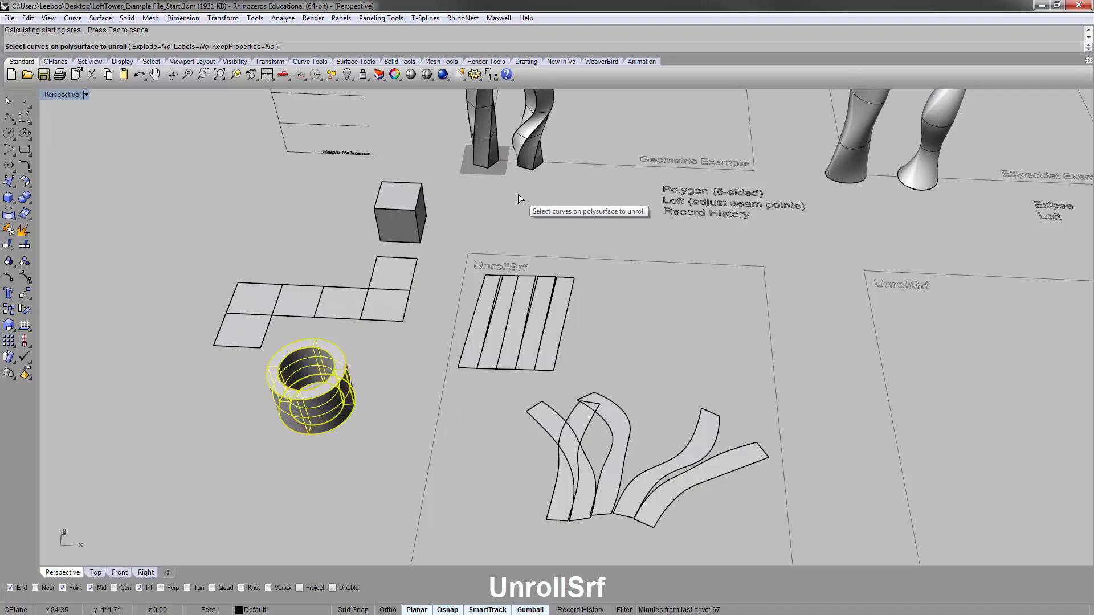
key("Return")
Move the tube's unrolled strips and rings into the empty area beside the tube, on the side away from the UnrollSrf frames.
scroll(629, 140, "down", 6)
left_click_drag(629, 131, 386, 302)
left_click(450, 340)
scroll(349, 318, "up", 4)
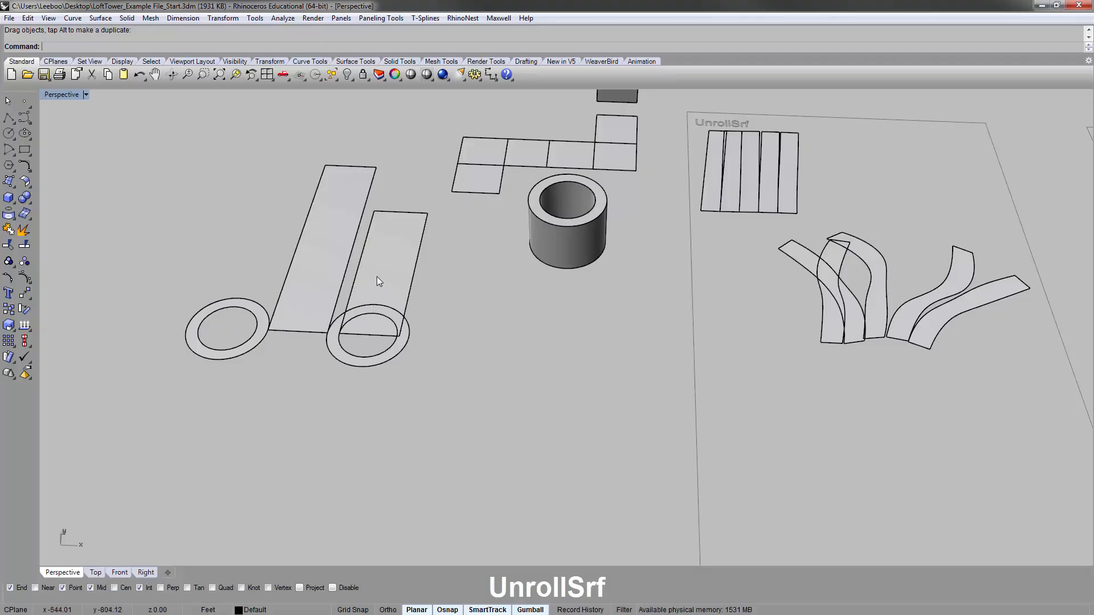
Delete the tube's unrolled strips and rings, keeping the tube itself.
left_click(307, 324)
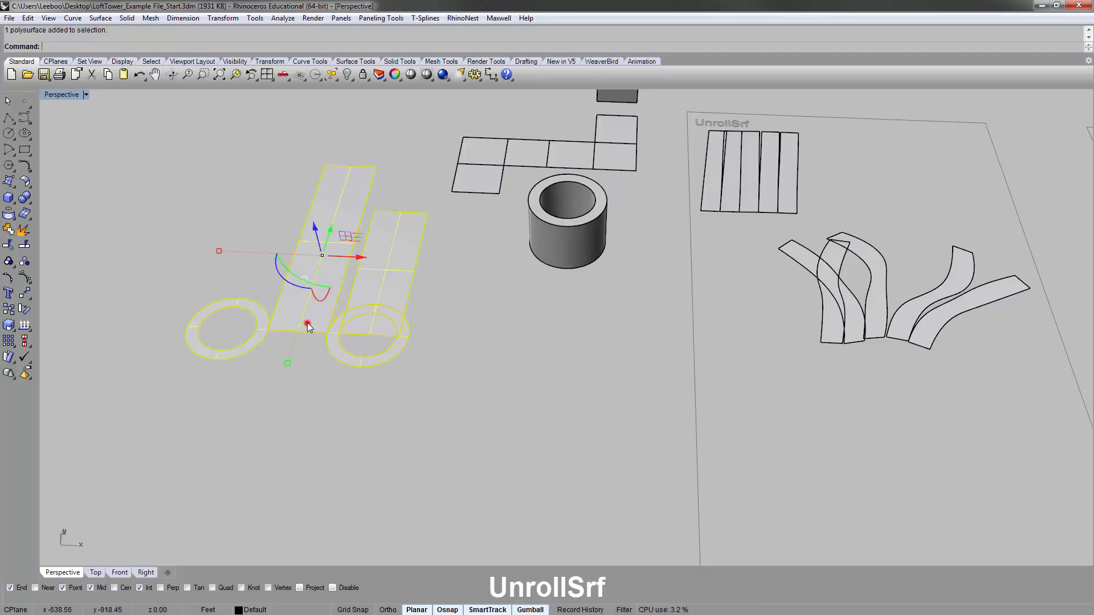
left_click(509, 286)
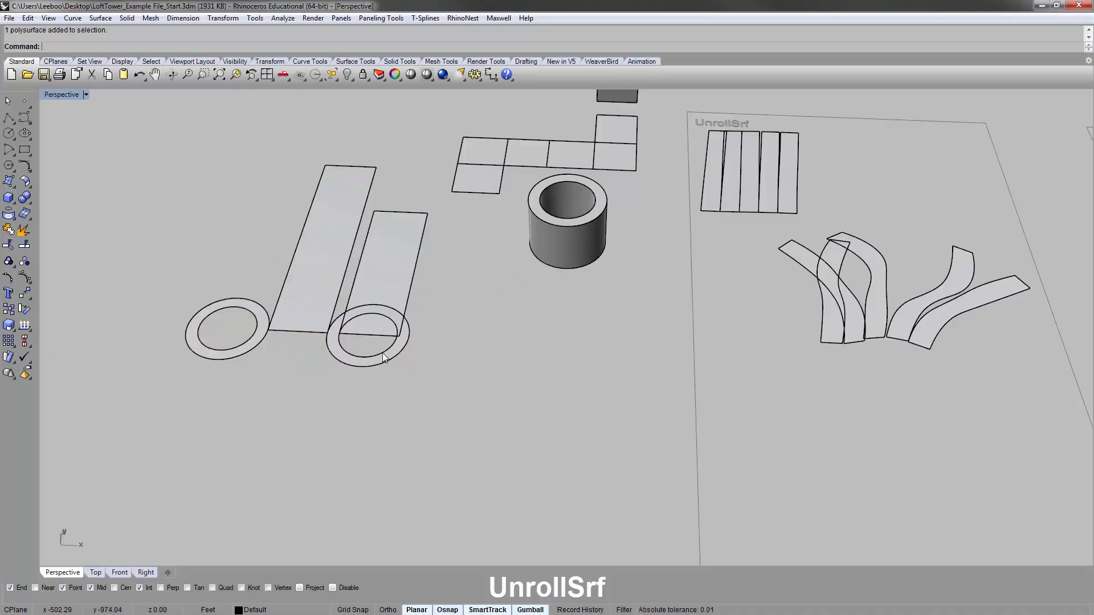
left_click_drag(447, 362, 221, 274)
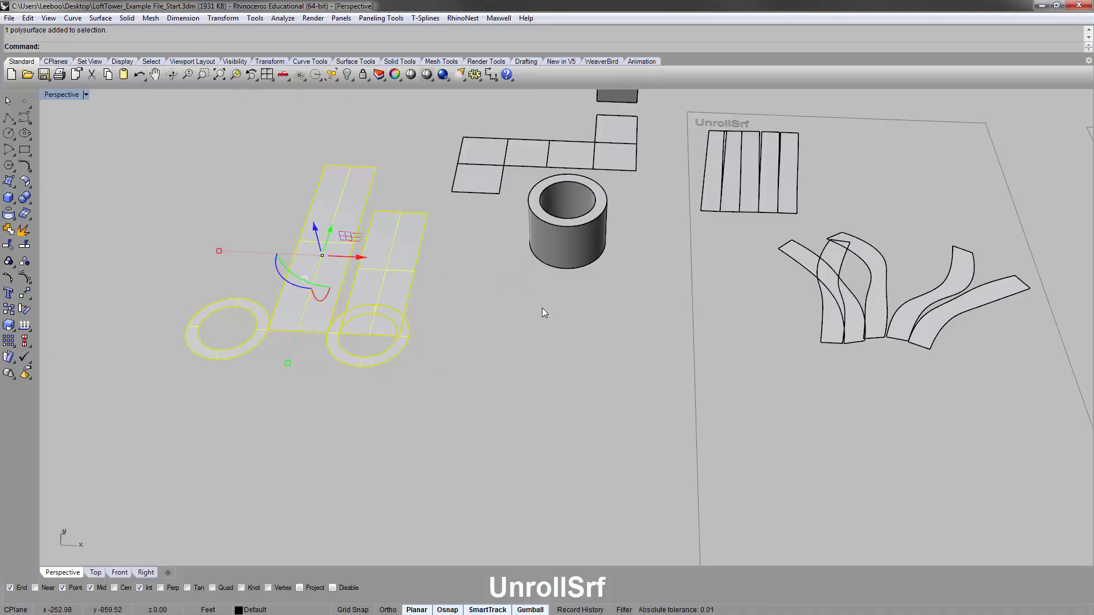
key("Delete")
right_click_drag(576, 235, 436, 296, "shift")
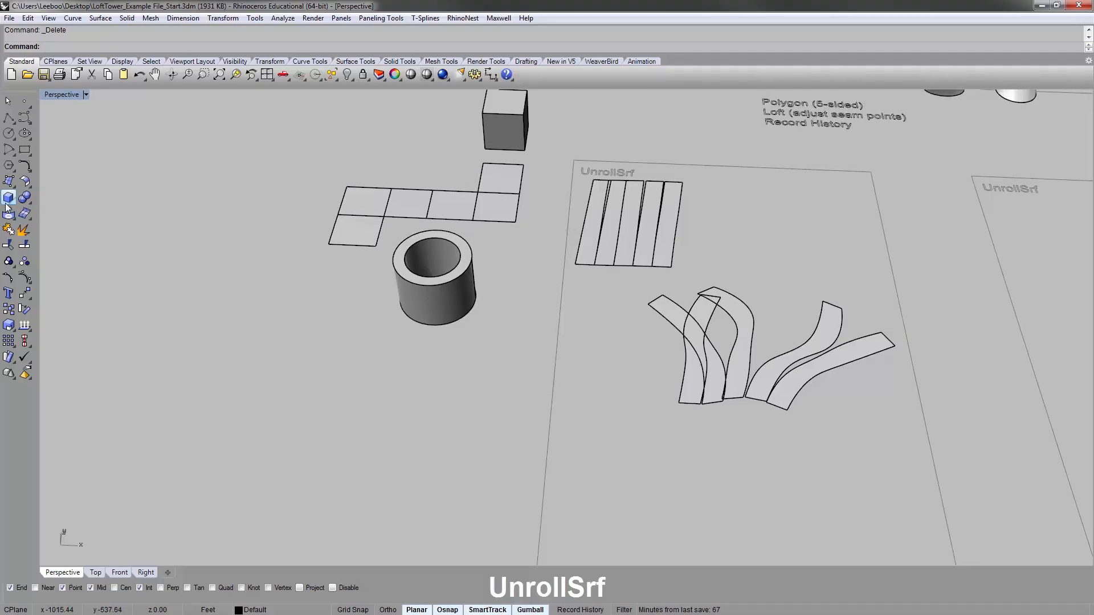
left_click(10, 199)
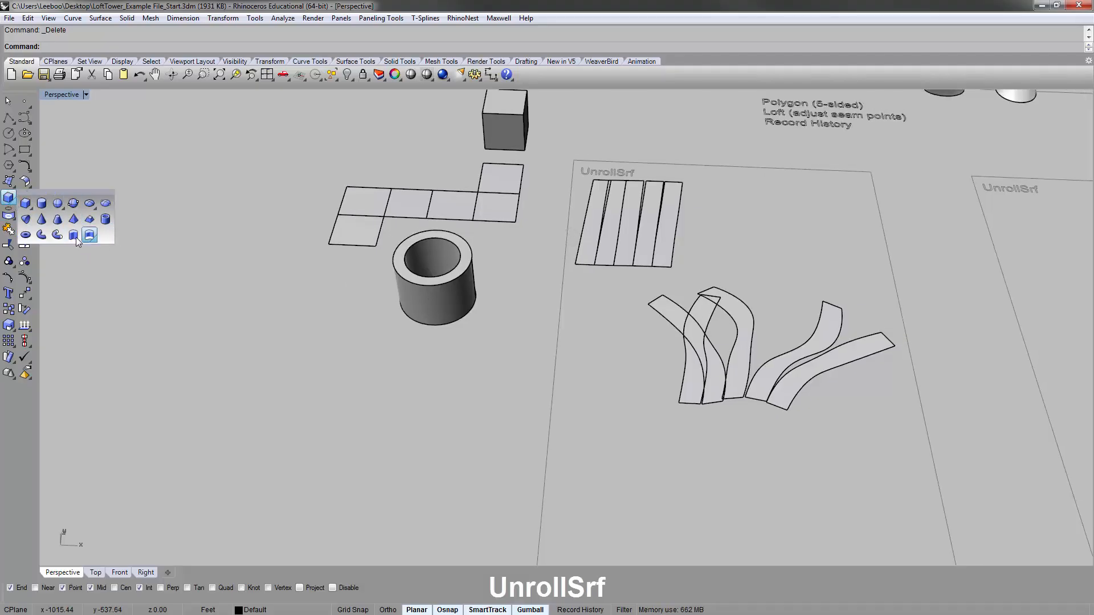
left_click(155, 190)
right_click_drag(373, 267, 263, 307, "shift")
right_click_drag(580, 261, 592, 341)
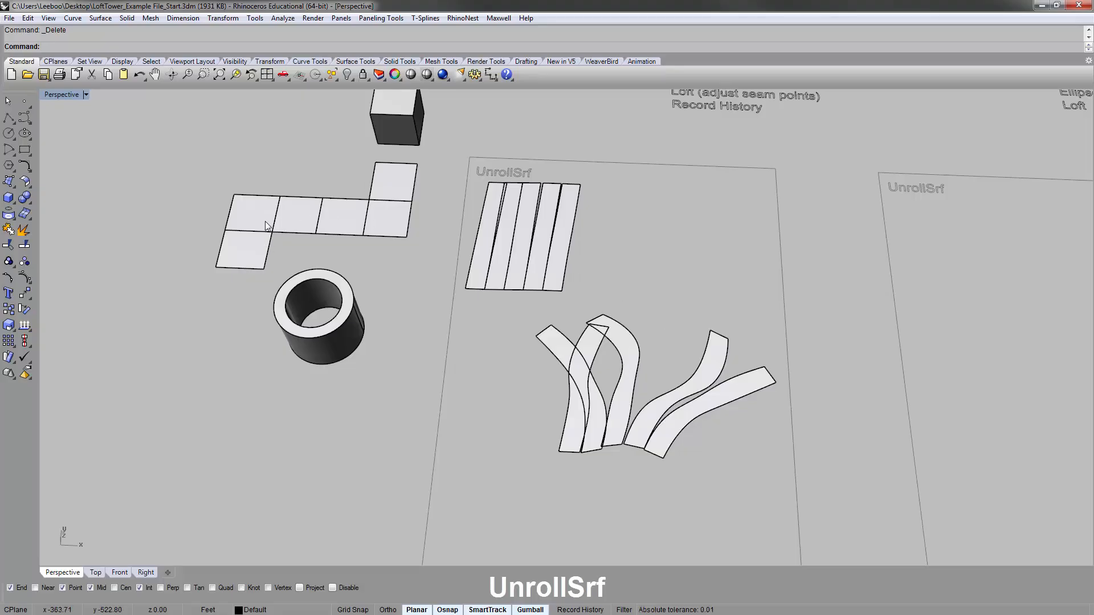
Delete the box, its unrolled net and the tube from the area beside the first UnrollSrf frame.
scroll(391, 263, "down", 2)
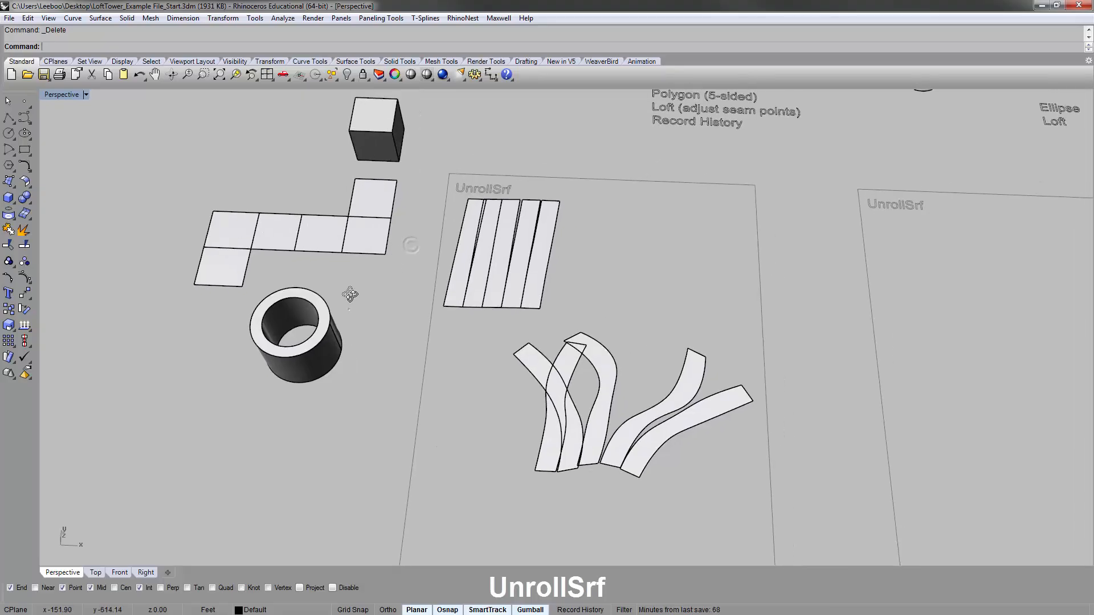
mouse_move(350, 298)
right_mouse_down()
mouse_move(356, 268)
mouse_move(349, 316)
right_mouse_up()
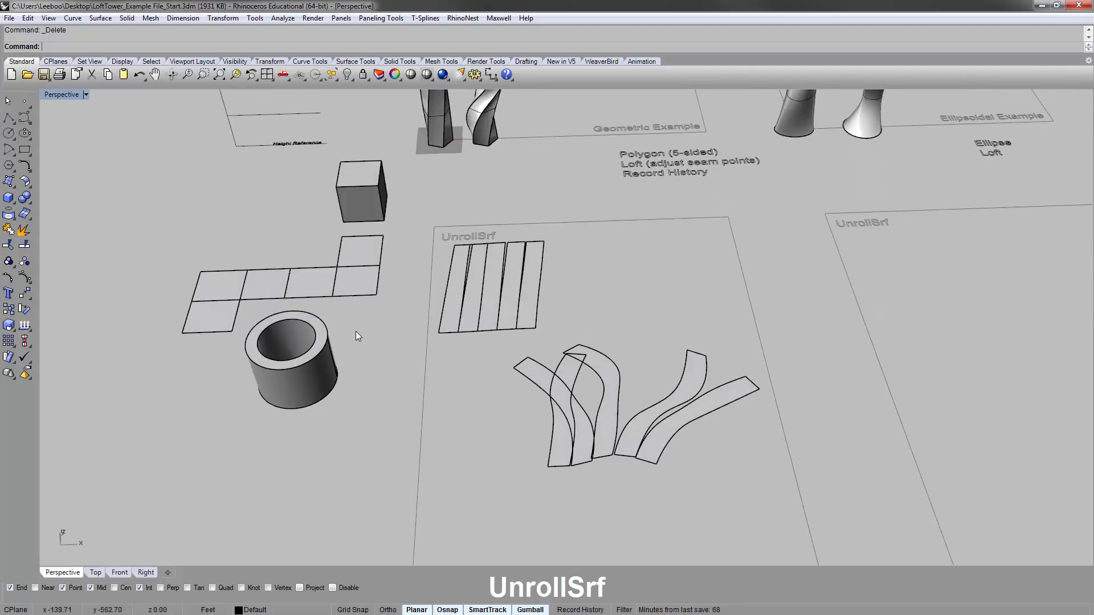
left_click_drag(229, 201, 203, 186)
key("Delete")
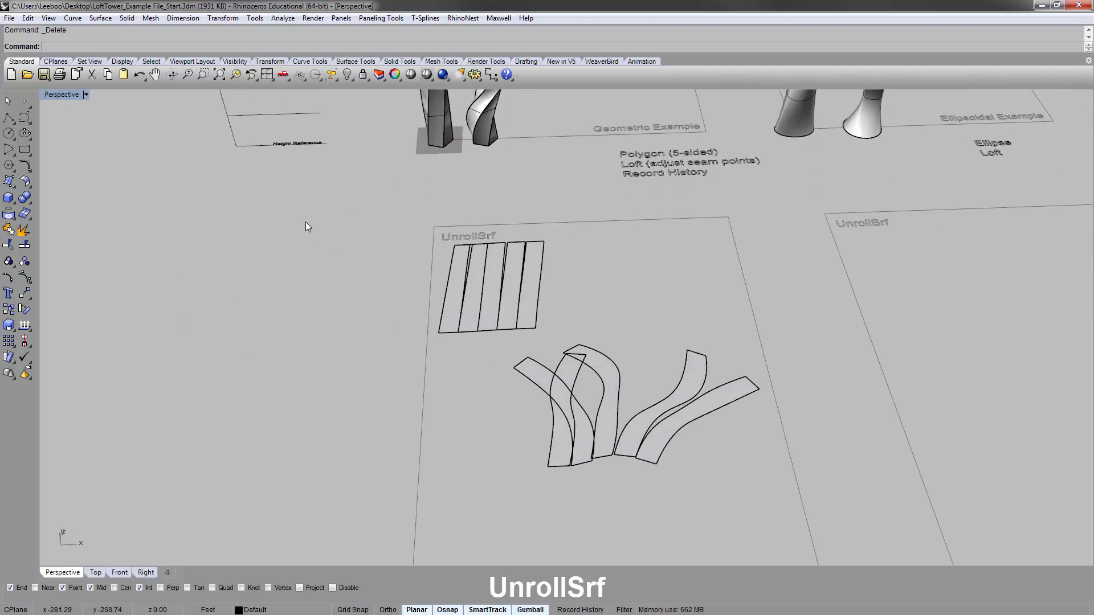
Examine the straight and curved unrolled strips in the first UnrollSrf frame against the straight and twisted polygon towers.
right_click_drag(582, 222, 504, 266, "shift")
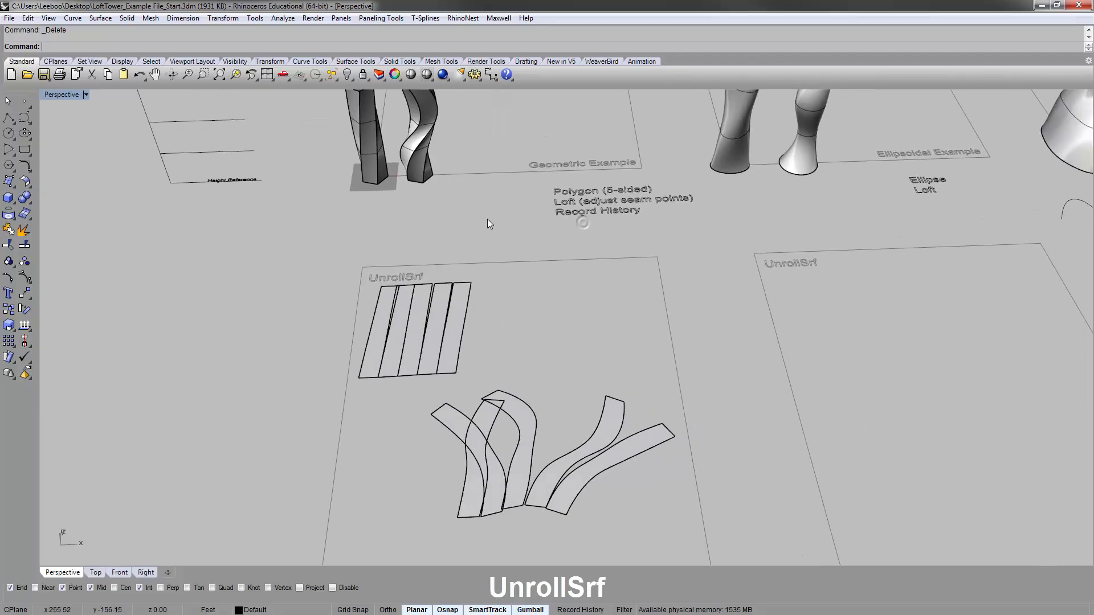
scroll(432, 300, "down", 3)
scroll(302, 237, "up", 5)
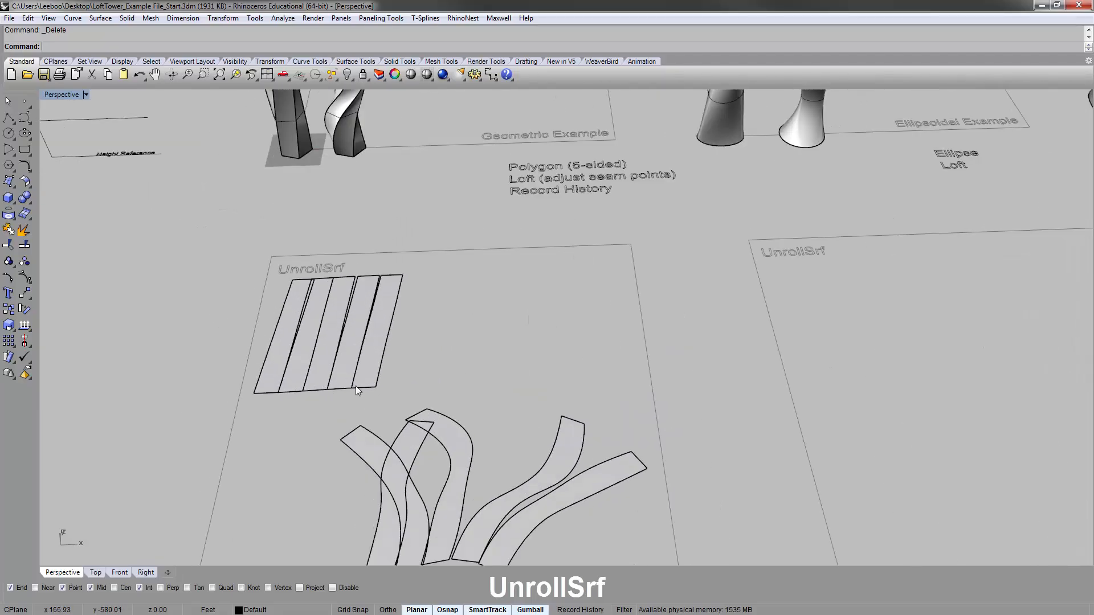
scroll(351, 279, "up", 4)
scroll(352, 278, "down", 10)
right_click_drag(368, 223, 364, 246, "shift")
scroll(313, 202, "up", 2)
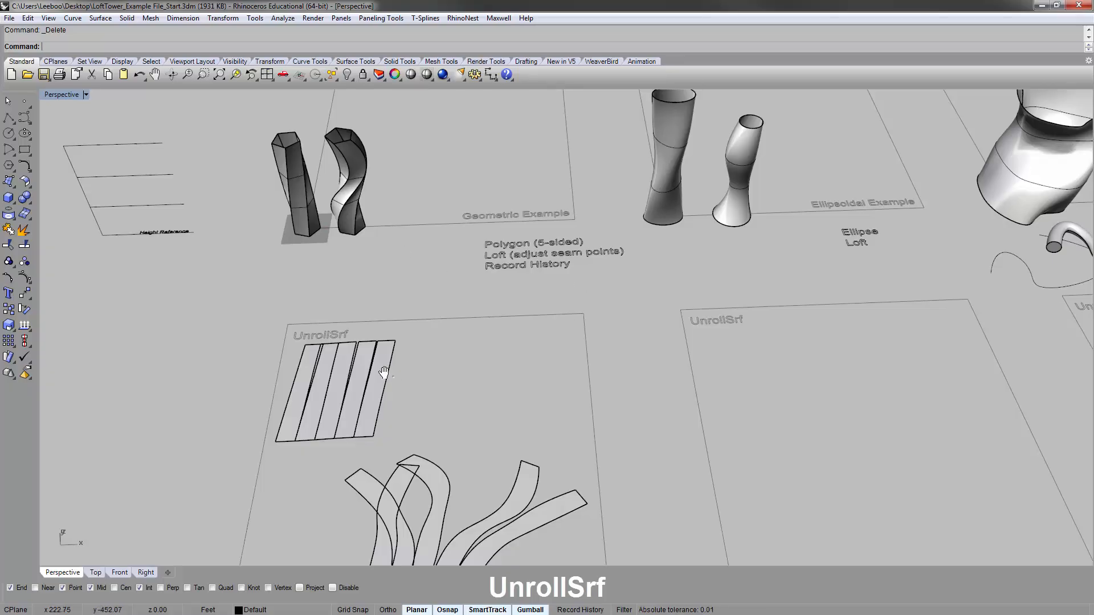
right_click_drag(383, 372, 288, 358, "shift")
Try to unroll the taller Ellipsoidal Example tower with UnrollSrf.
right_click_drag(691, 260, 423, 343, "shift")
right_click_drag(370, 279, 348, 273)
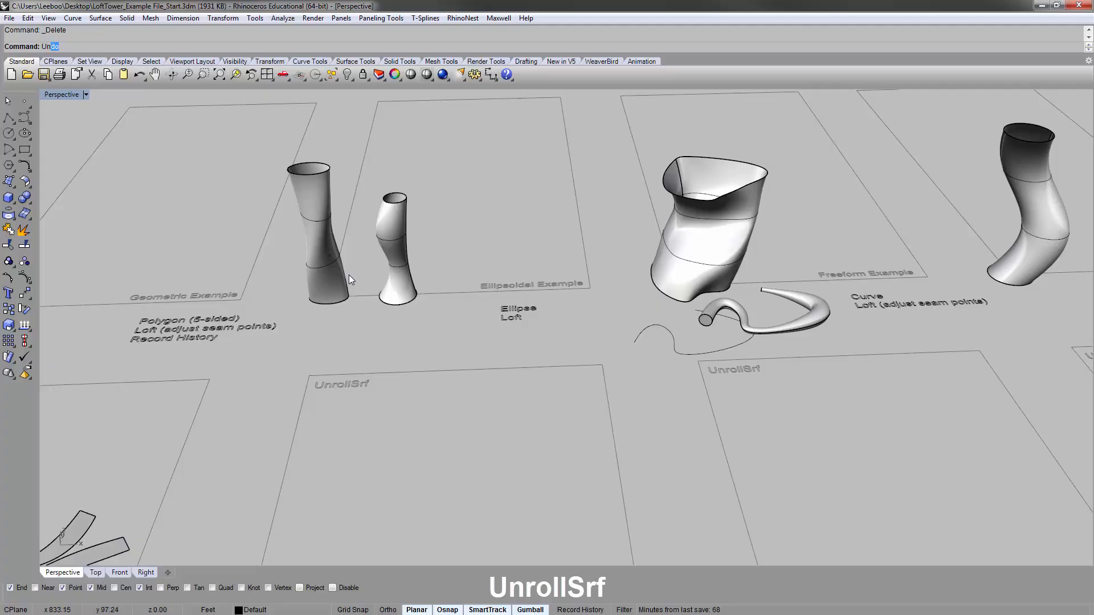
key("Return")
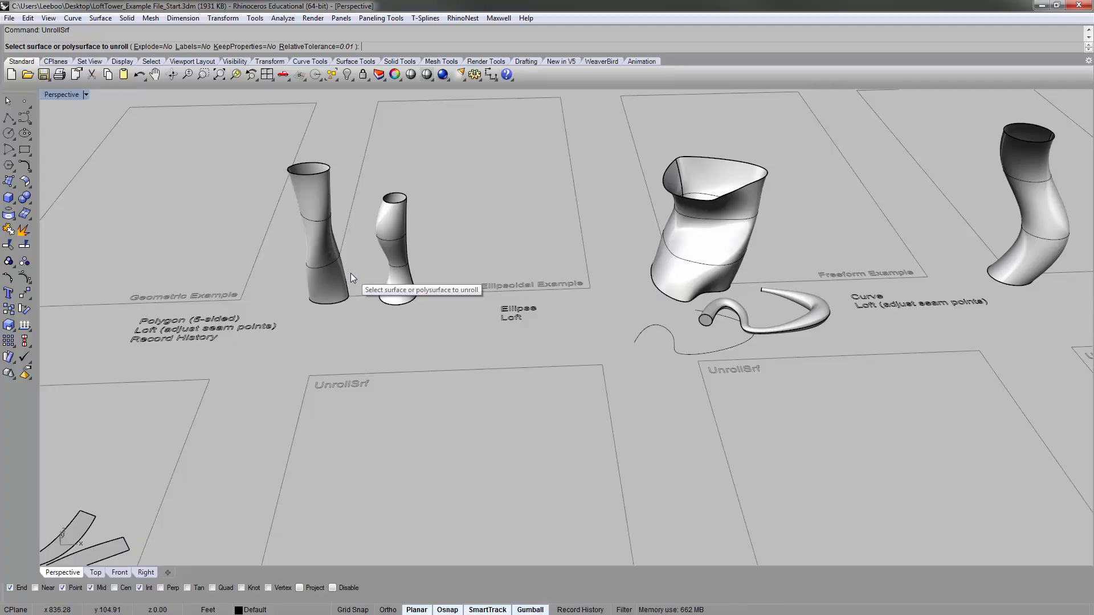
left_click(320, 186)
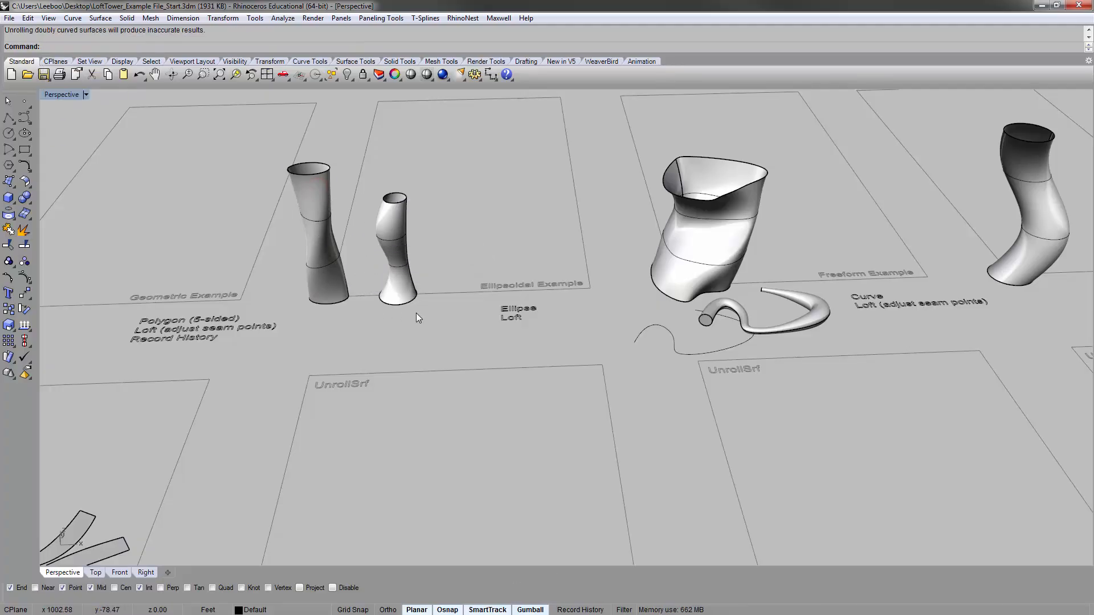
Try UnrollSrf again on the taller Ellipsoidal Example tower and also on the shorter one beside it.
scroll(415, 313, "down", 5)
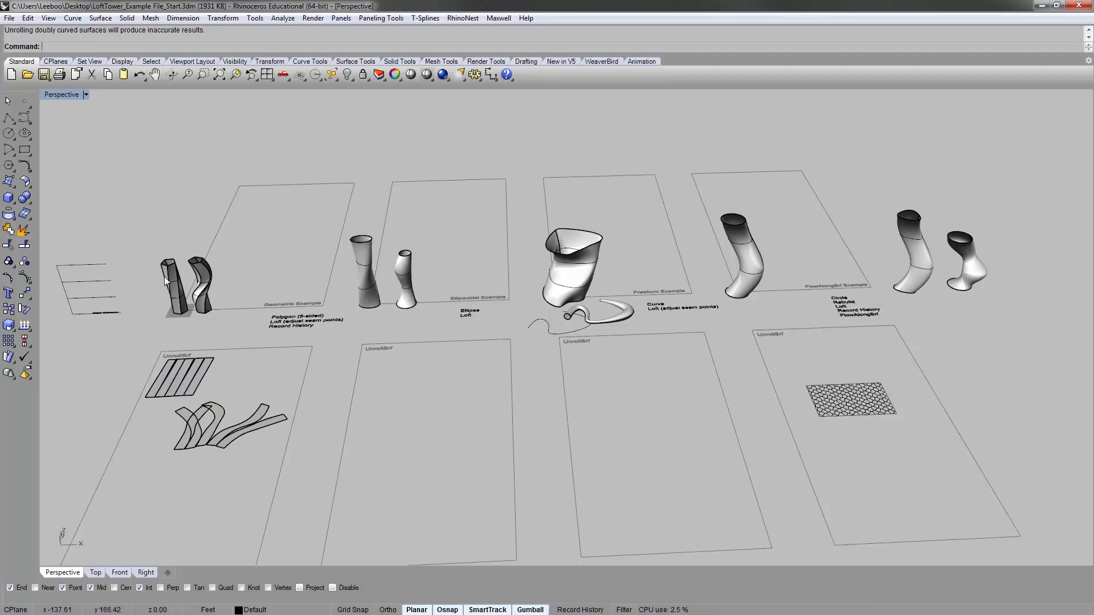
key("Return")
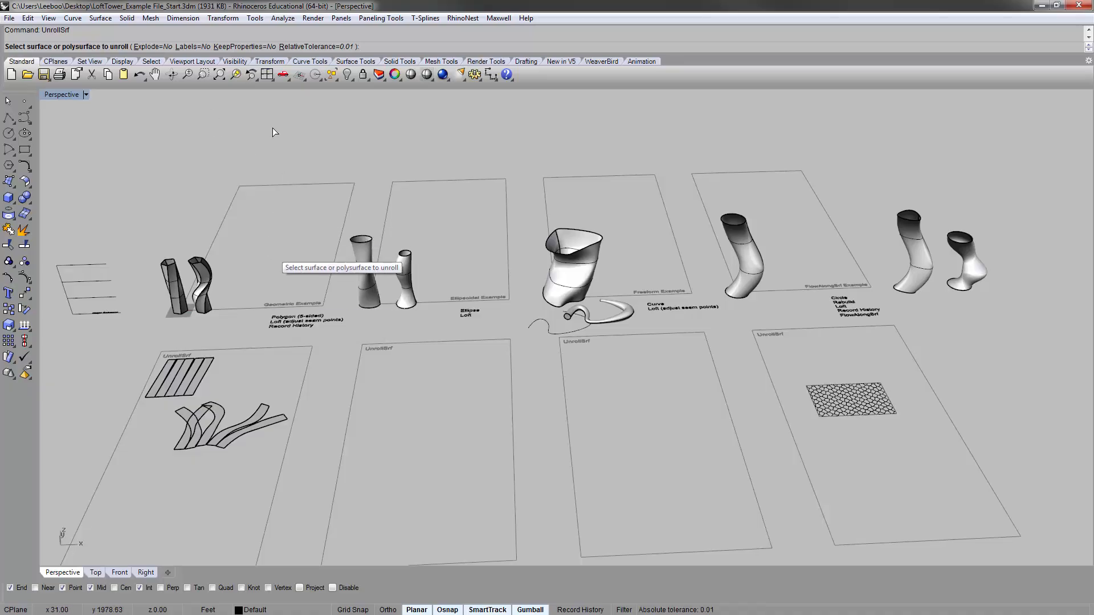
key("Escape")
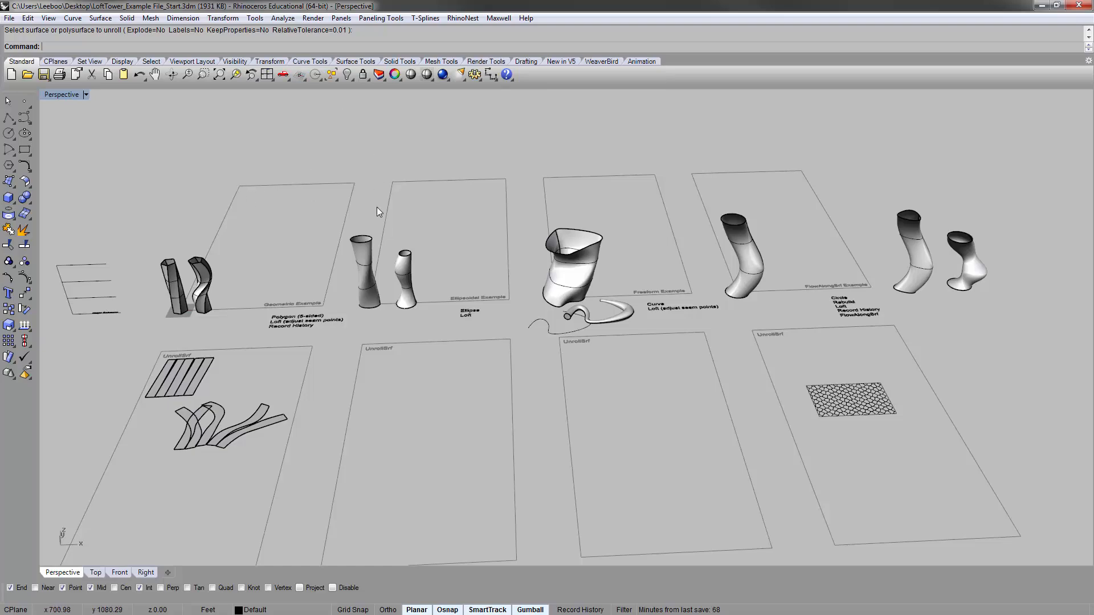
key("Return")
left_click(361, 249)
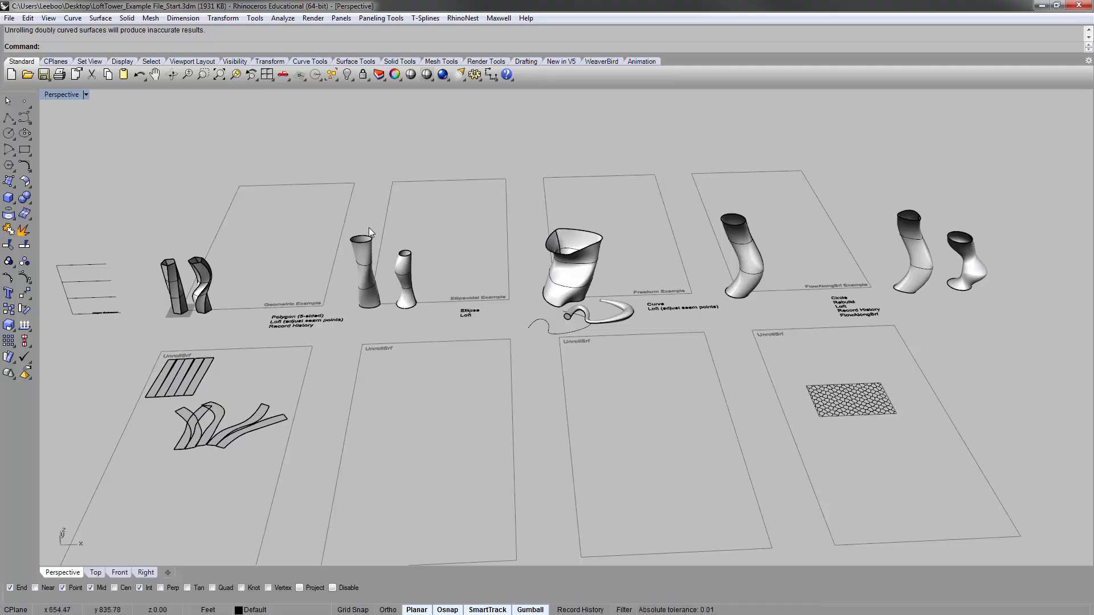
right_click(433, 282)
left_click(405, 262)
right_click(404, 263)
Smash the taller Ellipsoidal Example tower with Explode=No and LinearDirection=Natural, selecting no curves, and read the area change in the command history.
type("Smash")
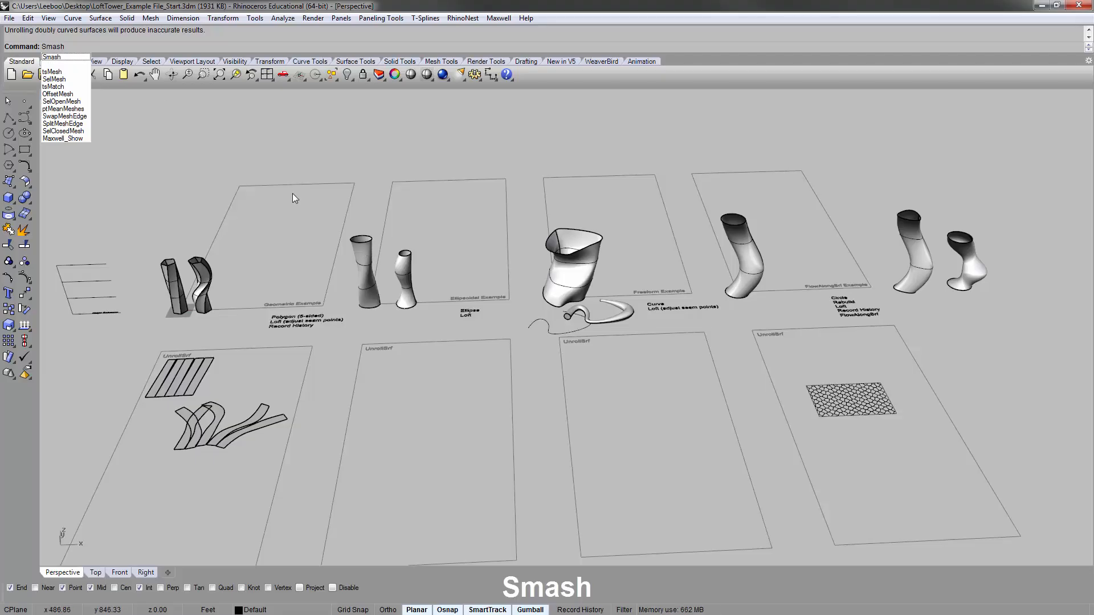
key("Return")
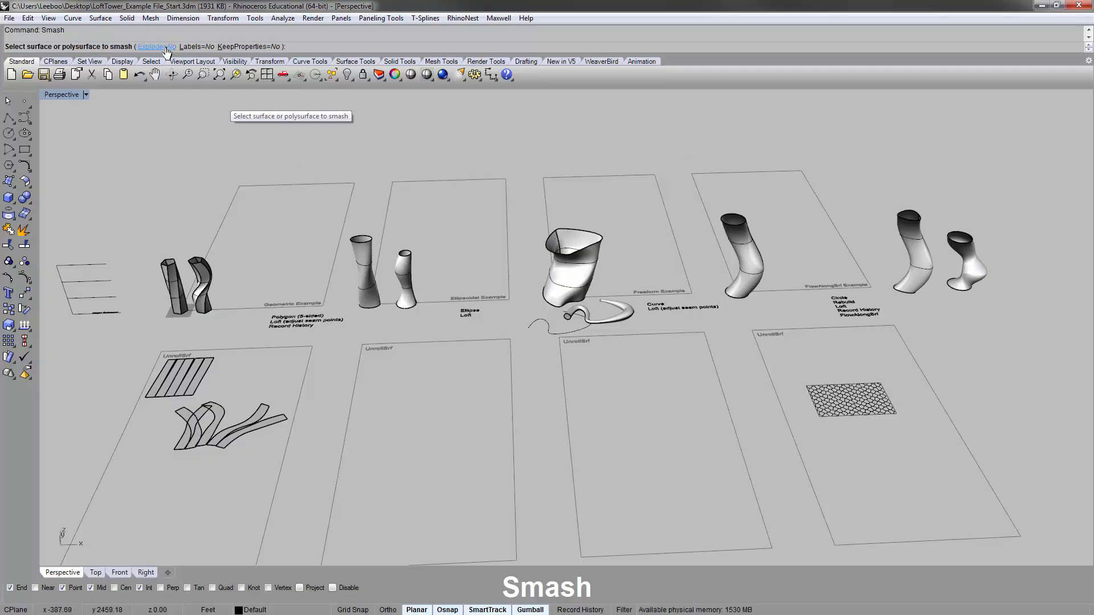
left_click(363, 253)
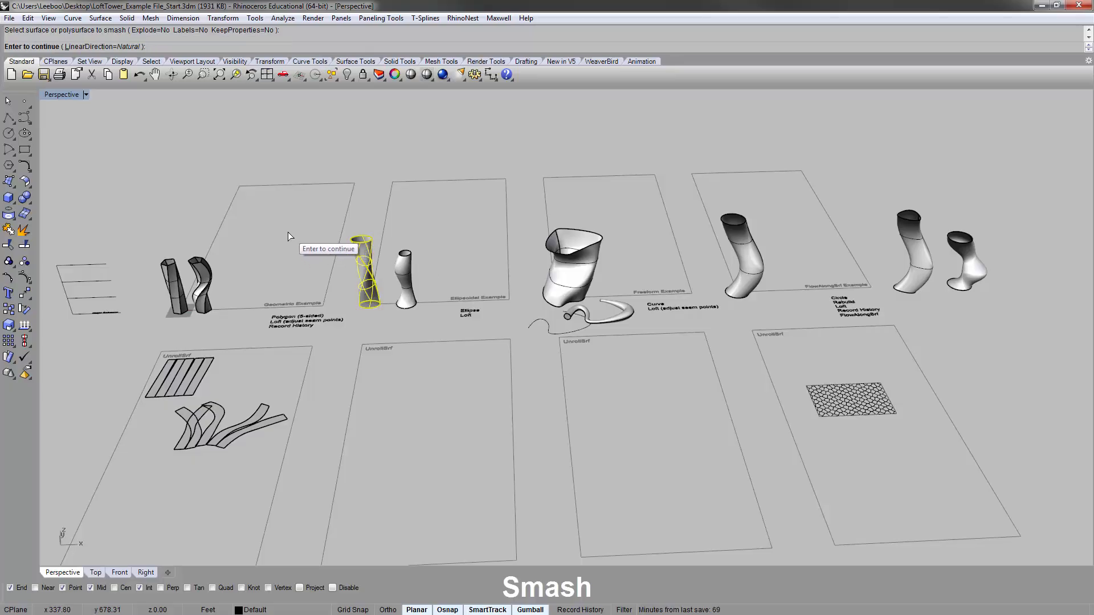
key("Return")
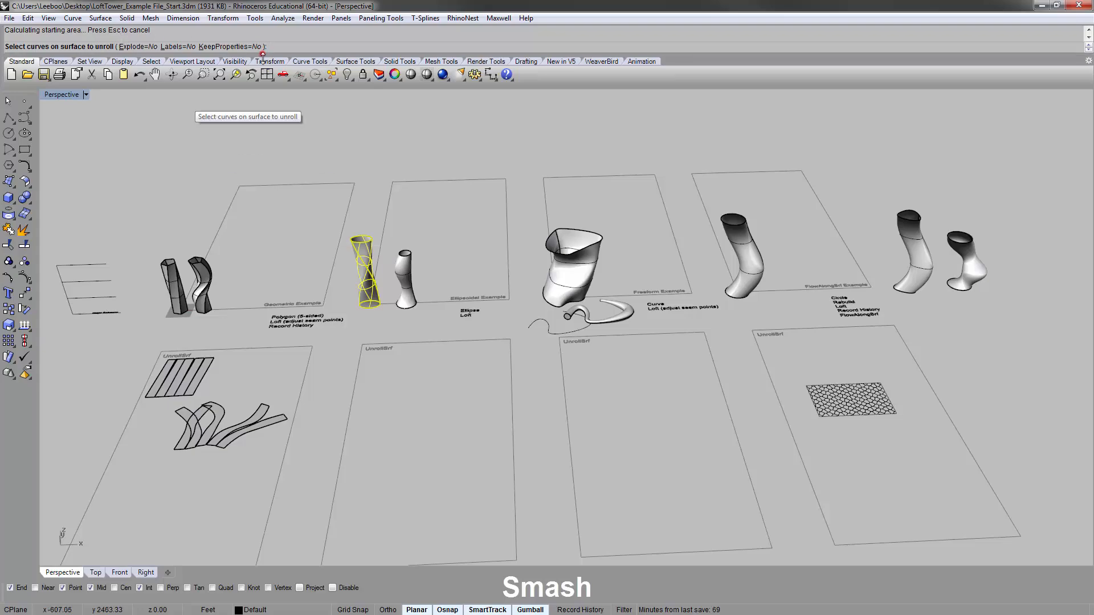
left_click_drag(264, 53, 214, 104)
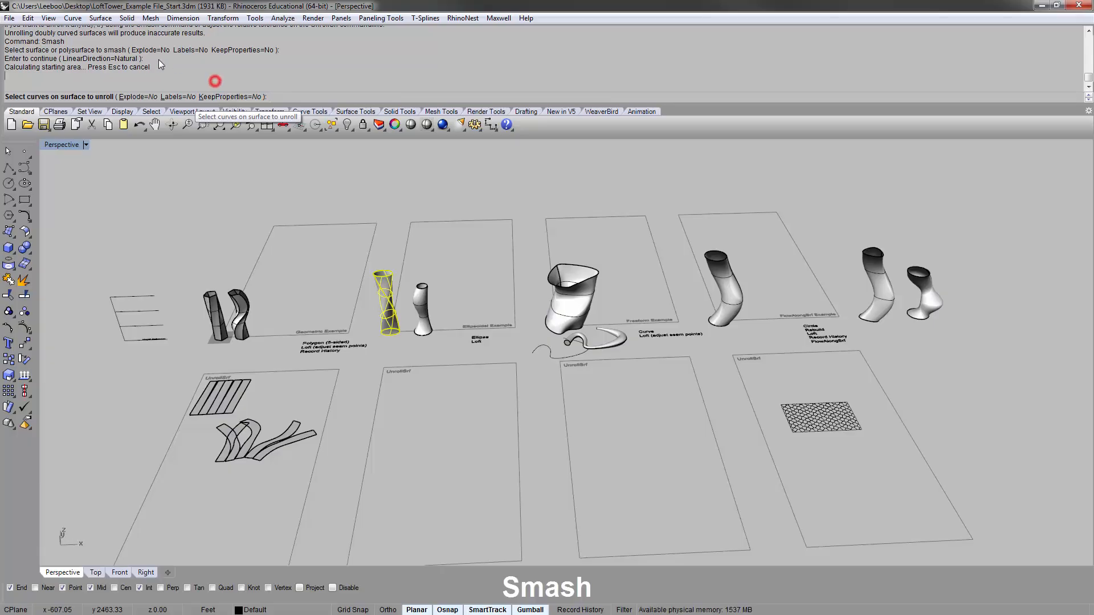
scroll(162, 55, "up", 1)
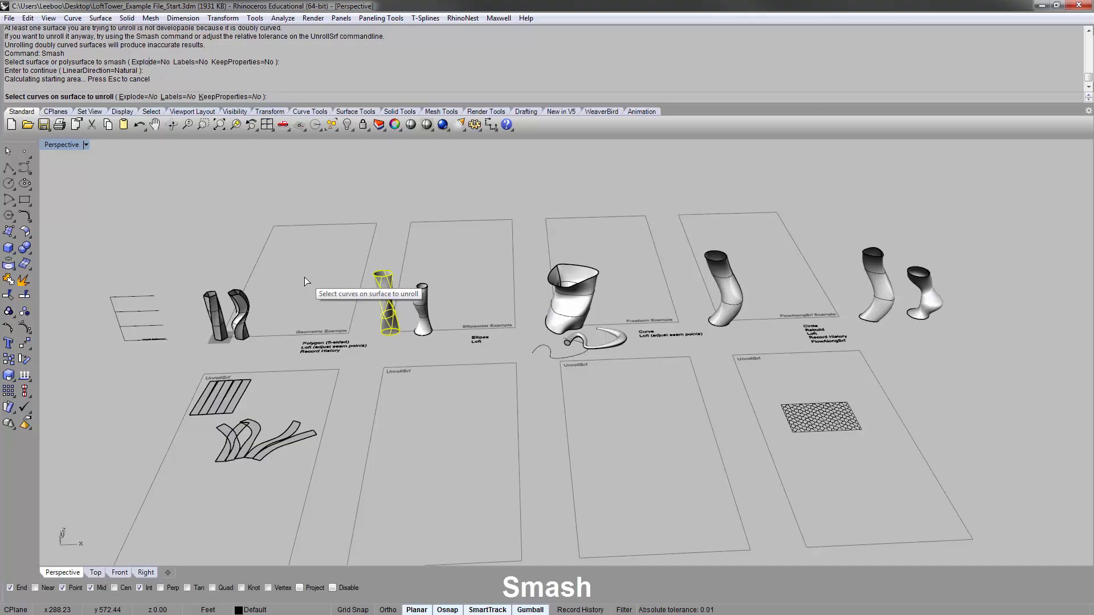
key("Return")
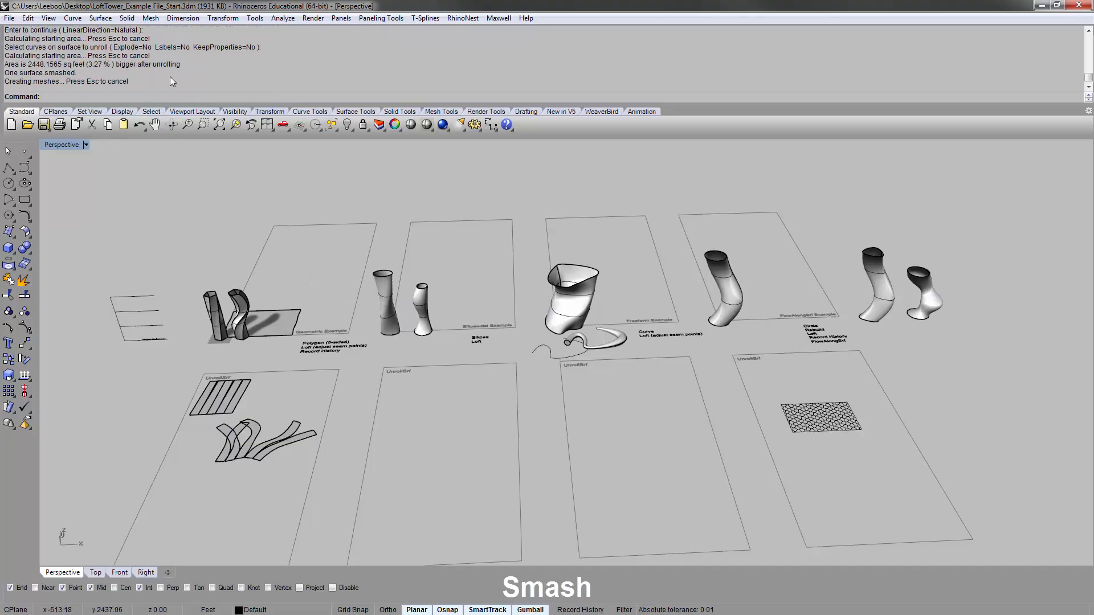
left_click_drag(12, 61, 78, 70)
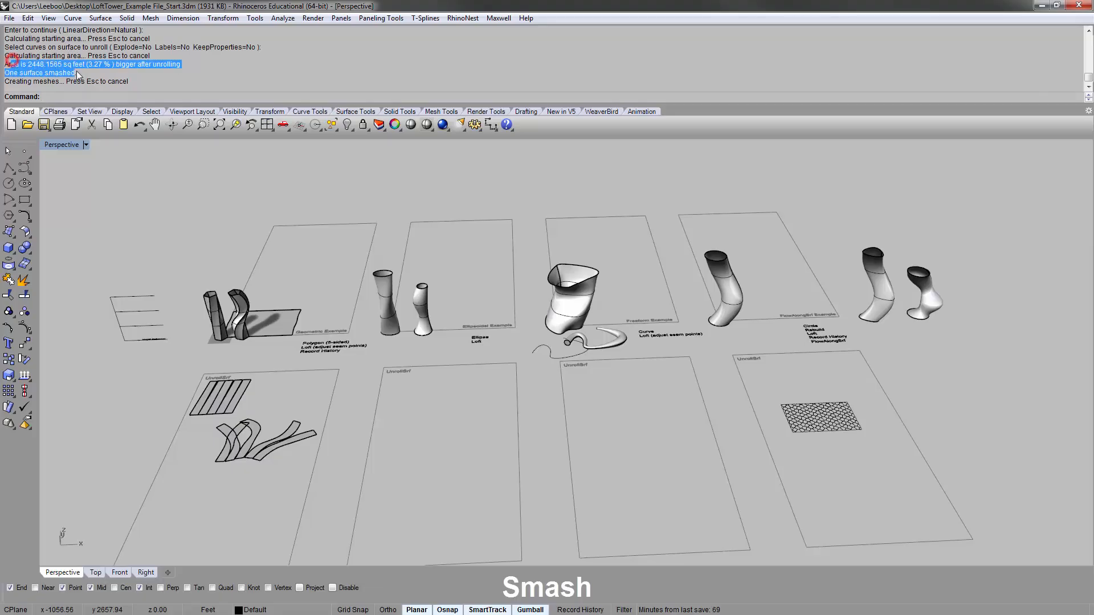
left_click(79, 69)
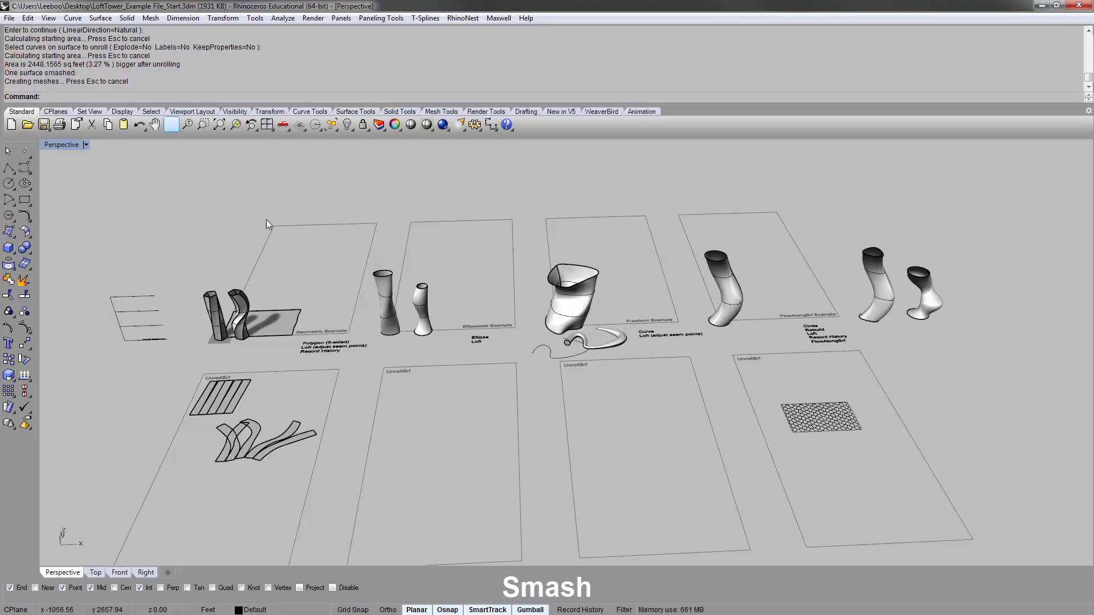
Move the taller Ellipsoidal Example tower's smashed surface into the UnrollSrf frame below that tower.
left_click(295, 310)
left_click(265, 256)
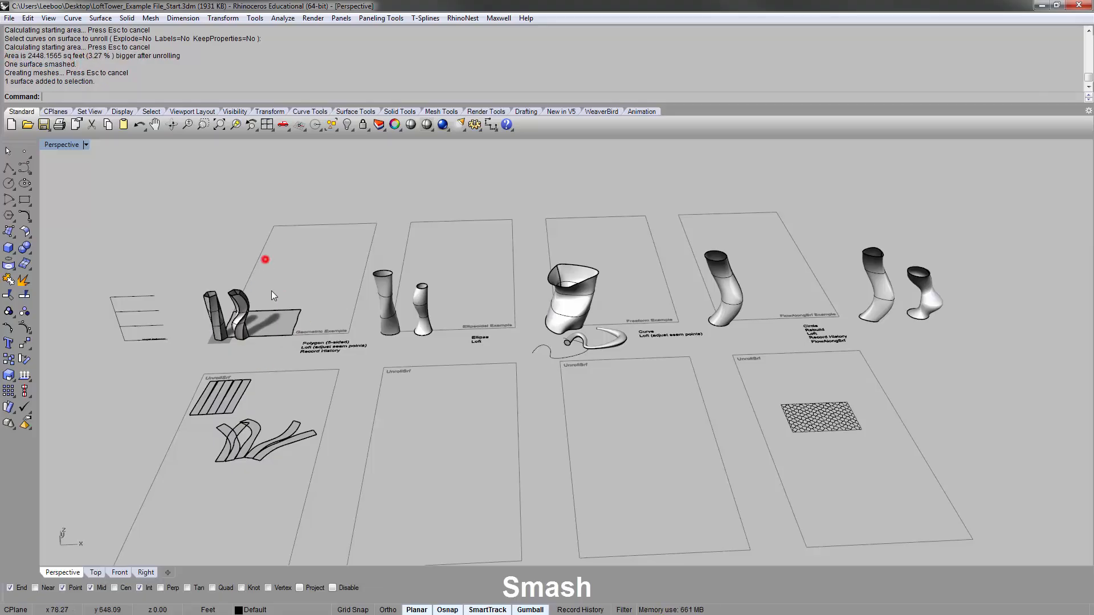
left_click(275, 316)
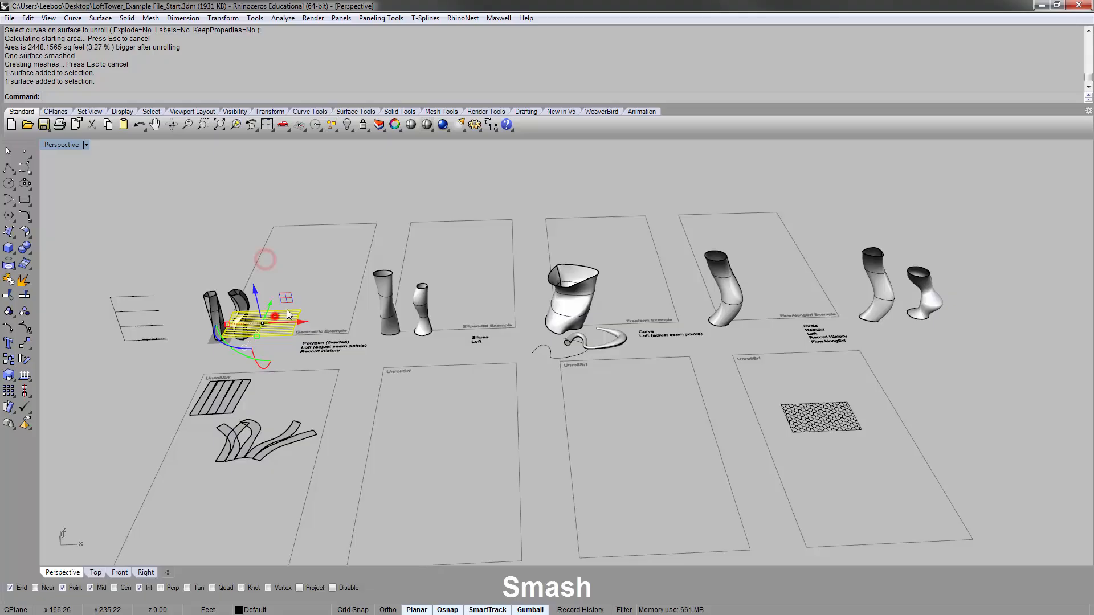
left_click(97, 61)
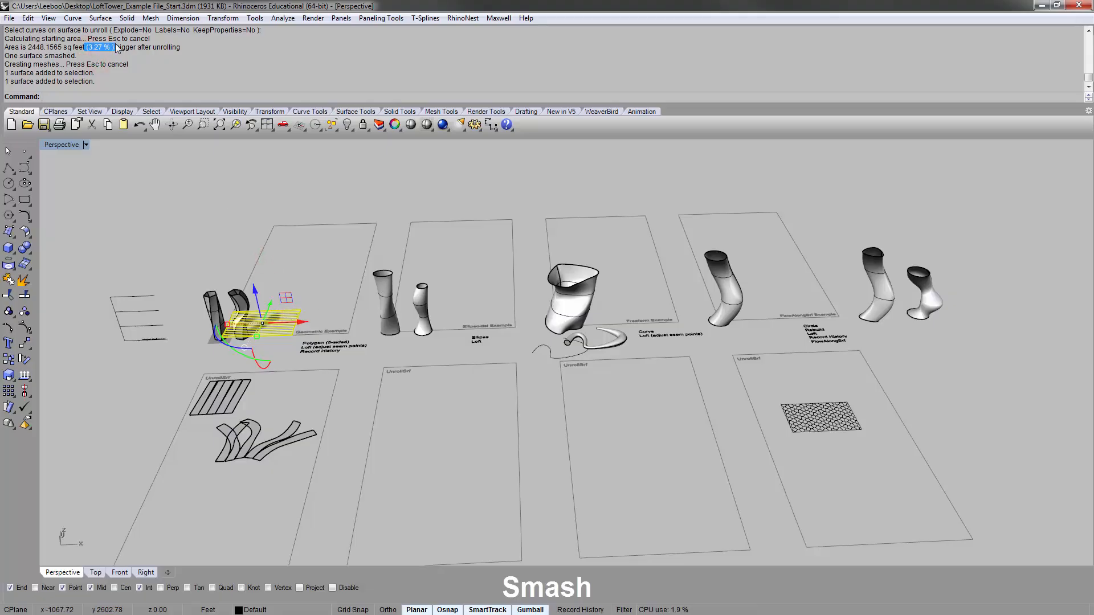
left_click_drag(85, 47, 180, 56)
left_click(181, 49)
left_click(320, 278)
right_click_drag(320, 277, 286, 327)
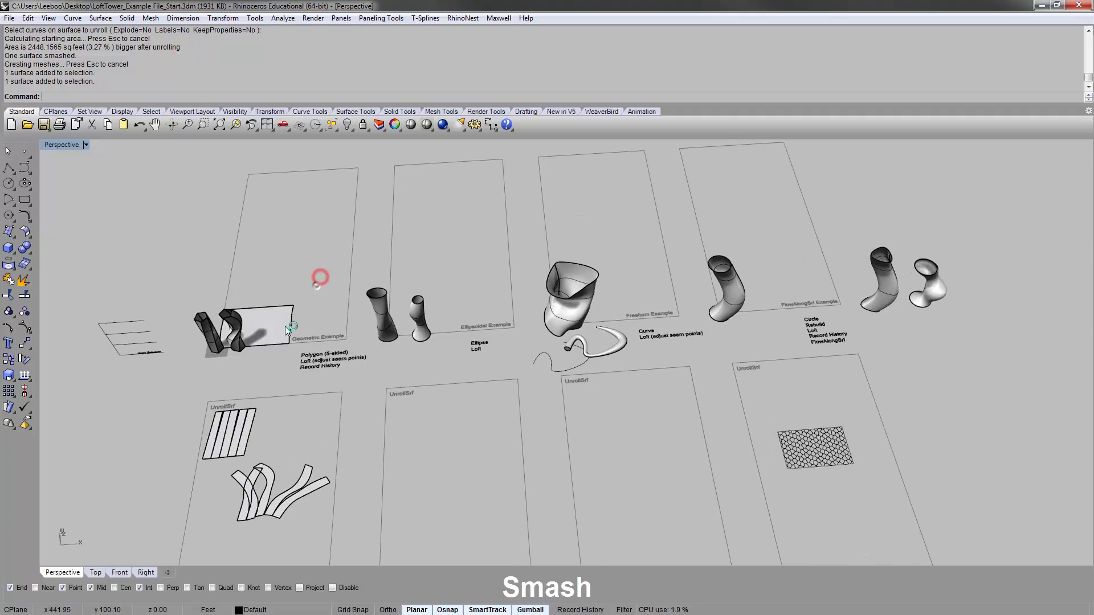
left_click_drag(268, 327, 451, 438)
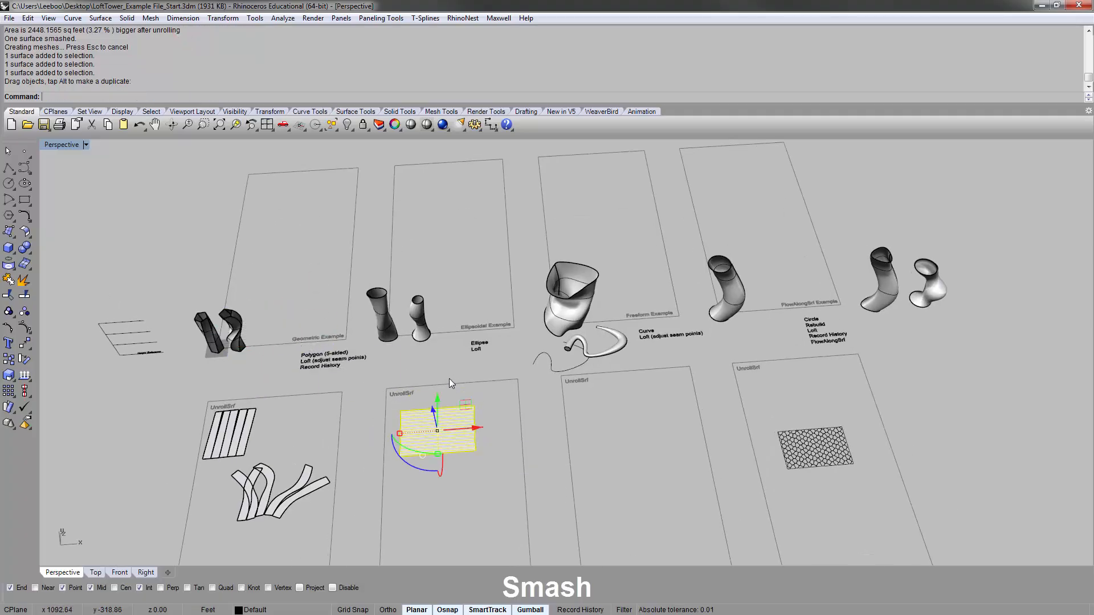
left_click(447, 377)
Smash the shorter Ellipsoidal Example tower with Explode=No and LinearDirection=Natural, selecting no curves to unroll.
right_click_drag(448, 377, 434, 267)
scroll(429, 332, "up", 4)
right_click_drag(442, 310, 447, 274)
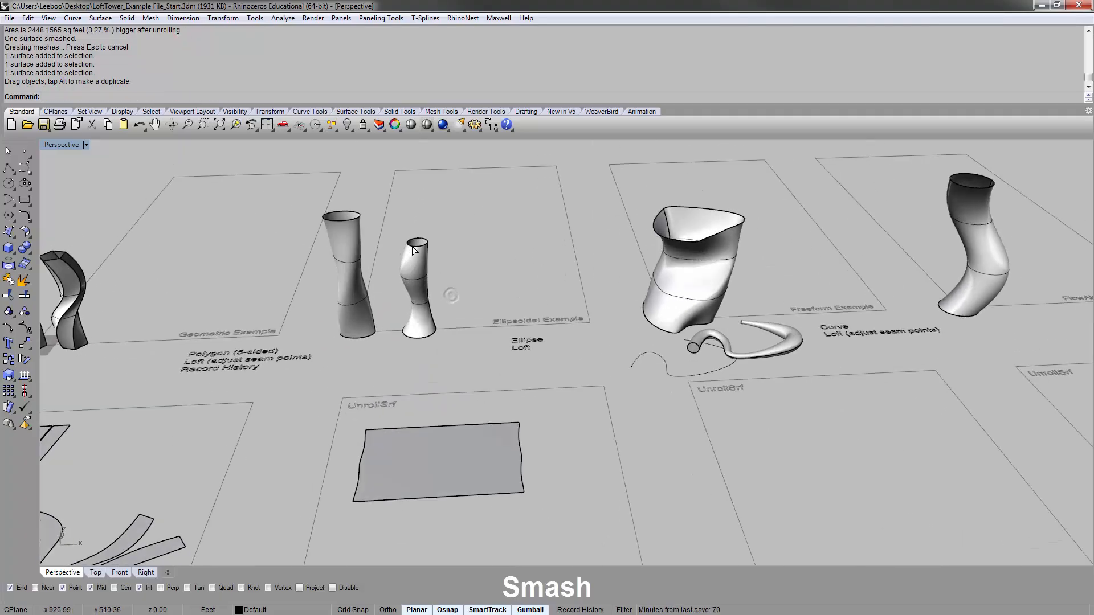
right_click(414, 258)
left_click(411, 259)
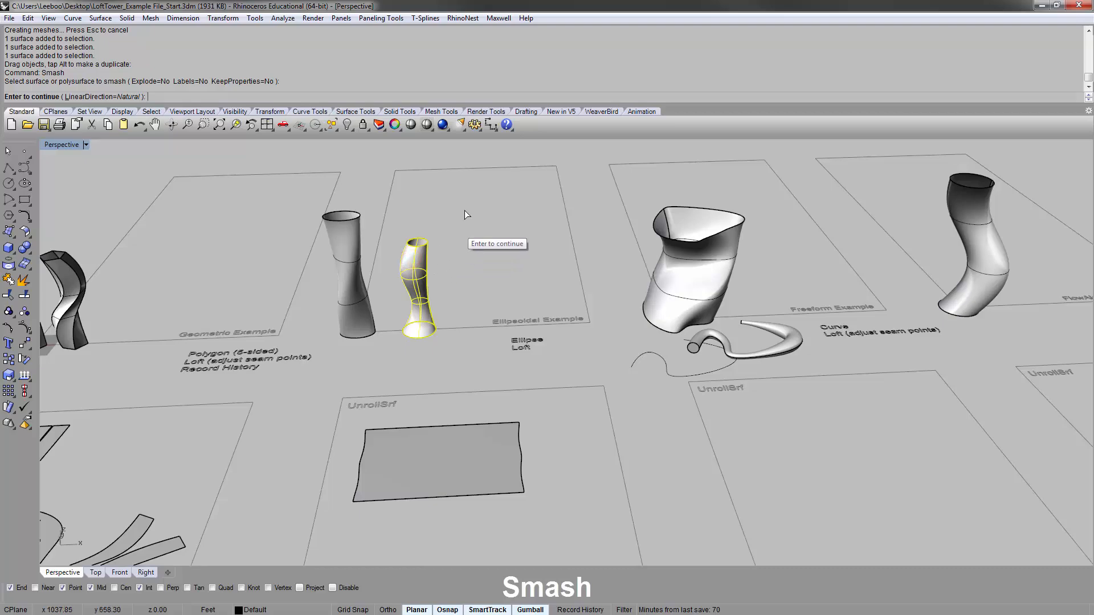
key("Return")
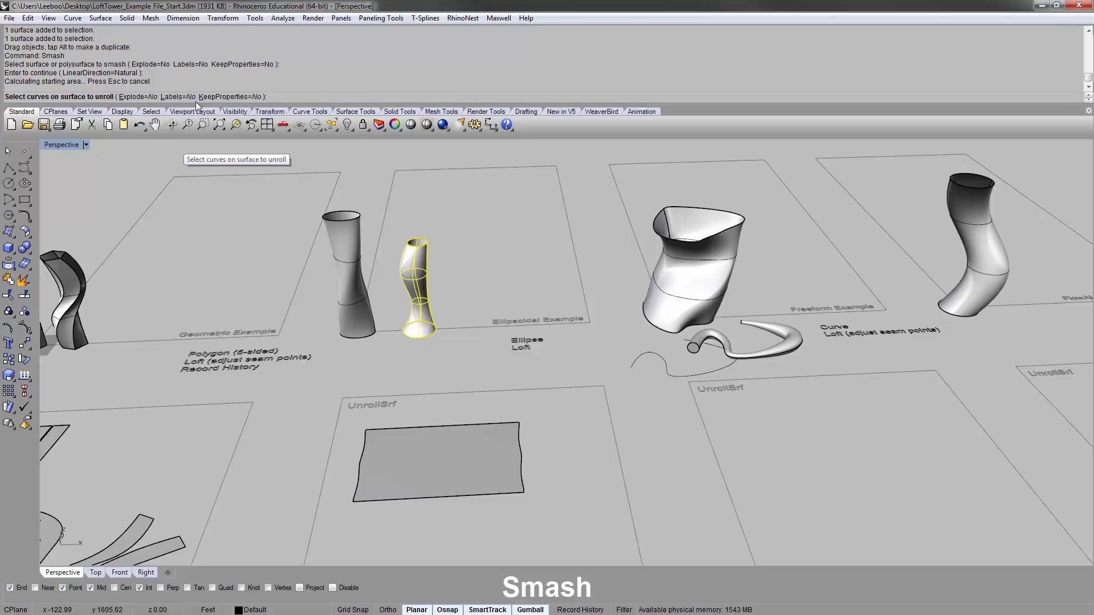
key("Return")
key("Return")
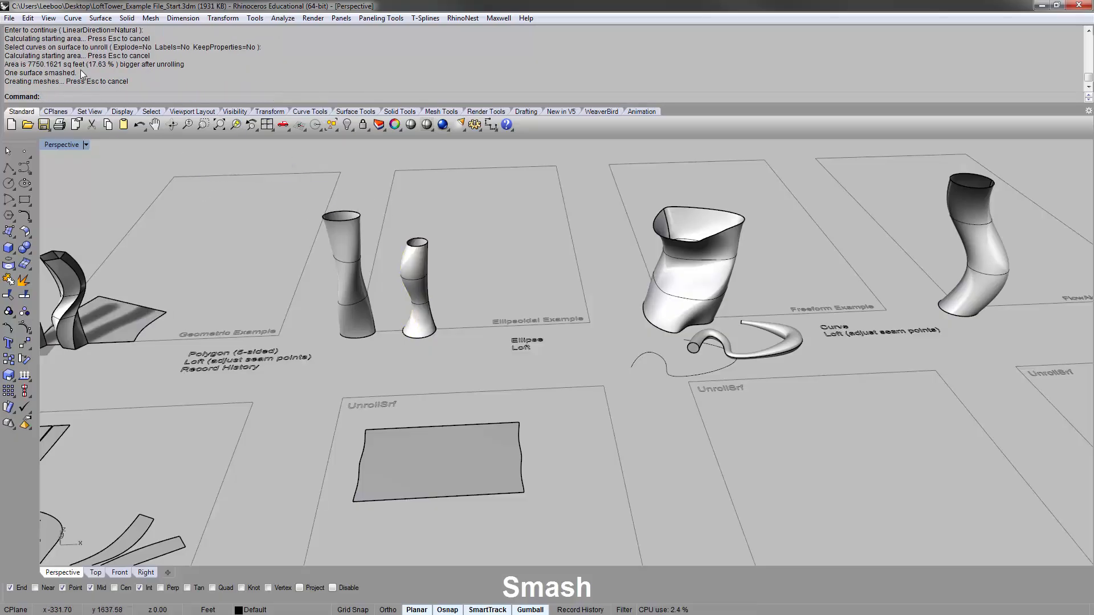
Move the shorter tower's smashed surface into the Ellipsoidal Example's UnrollSrf frame, below the first flattened surface.
scroll(361, 254, "down", 5)
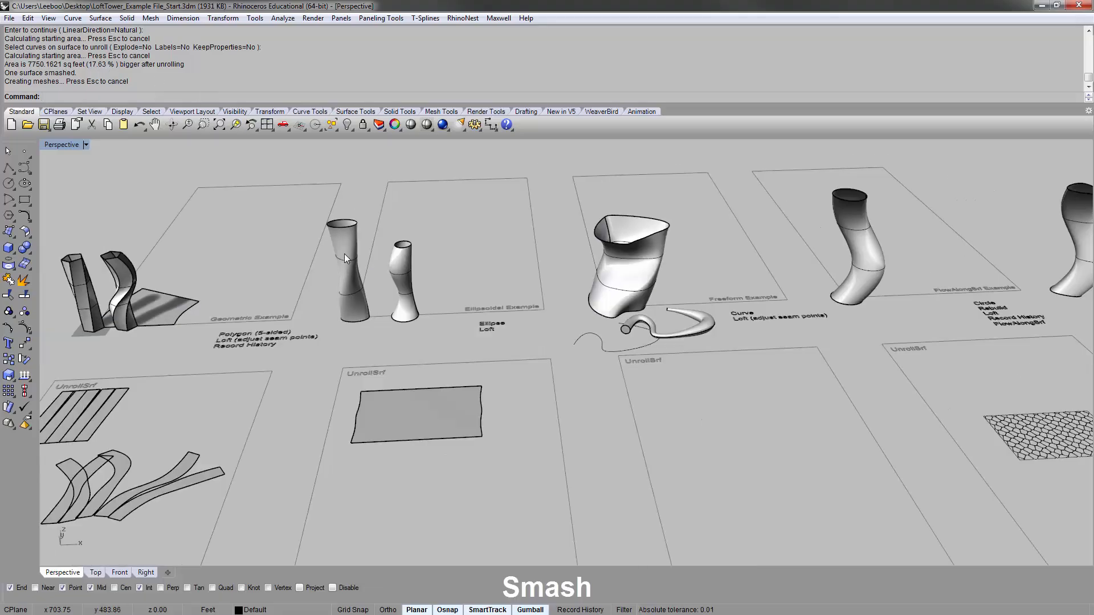
left_click_drag(209, 292, 423, 432)
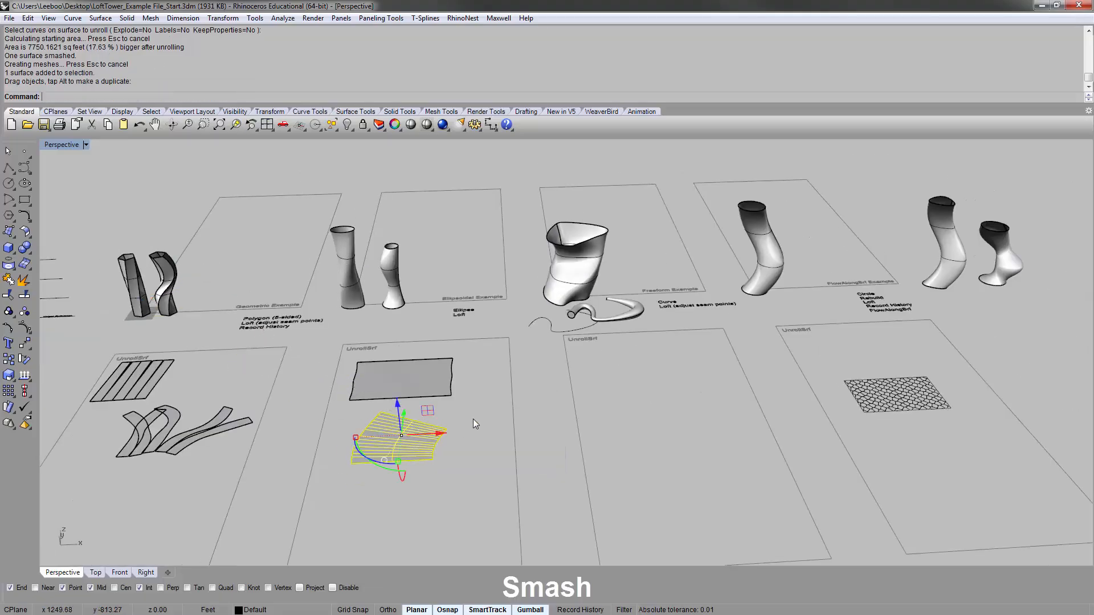
left_click(473, 418)
right_click_drag(472, 418, 460, 448)
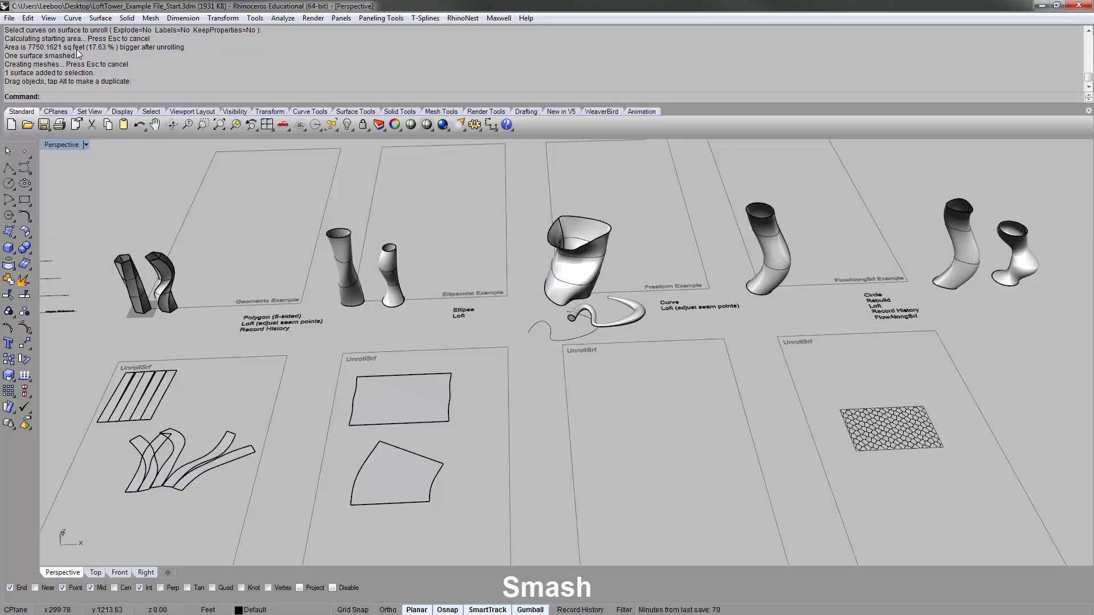
Examine the area change reported for the shorter tower and compare the smashed surfaces with the ellipsoidal and polygon towers.
left_click_drag(87, 48, 187, 53)
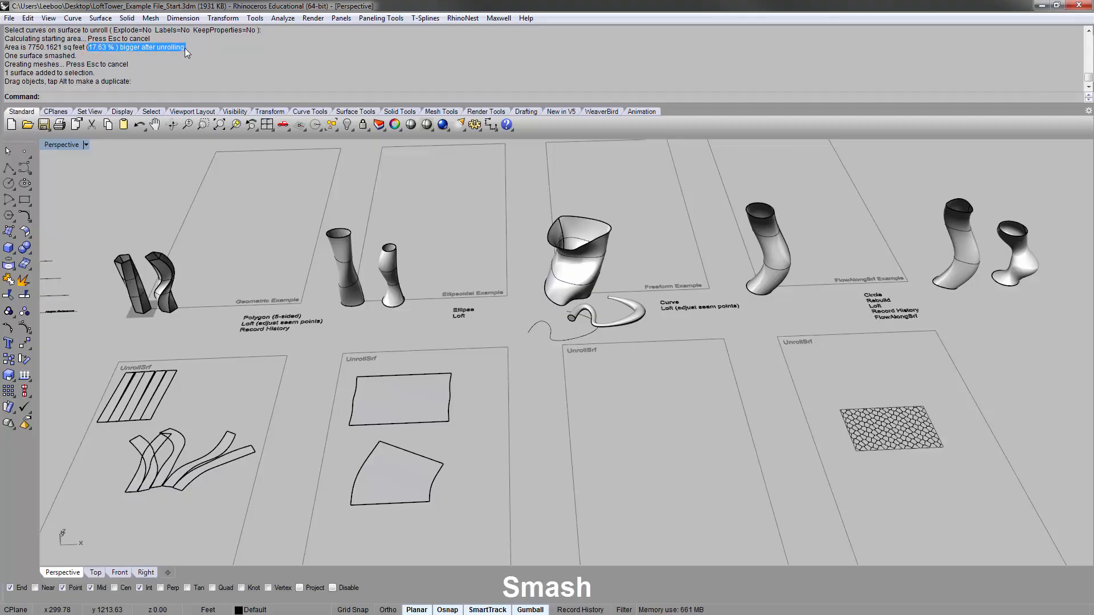
left_click(429, 481)
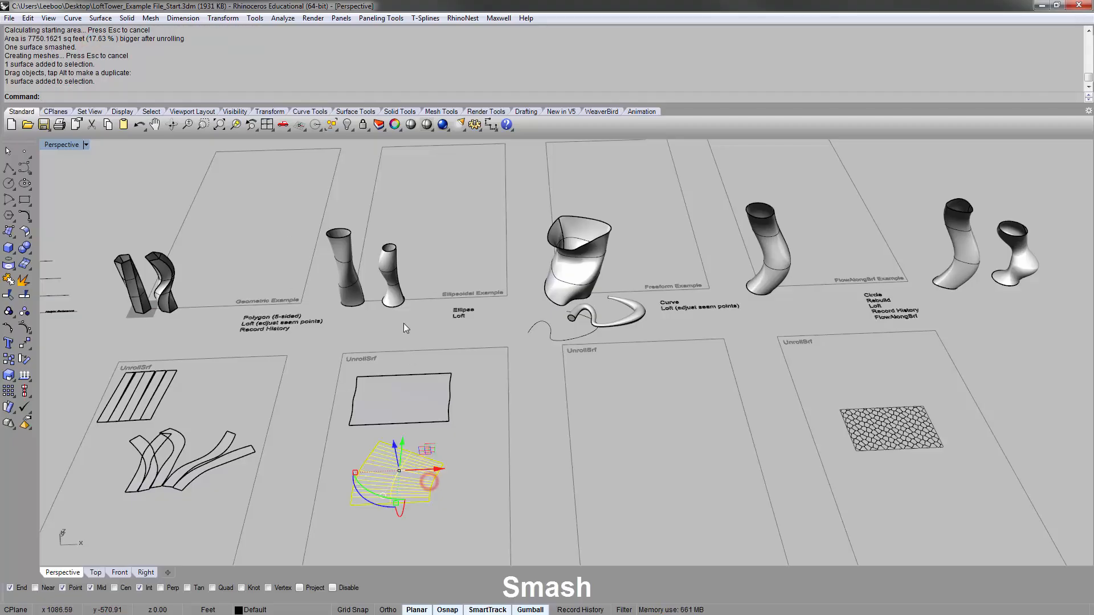
left_click(470, 450)
scroll(439, 419, "up", 5)
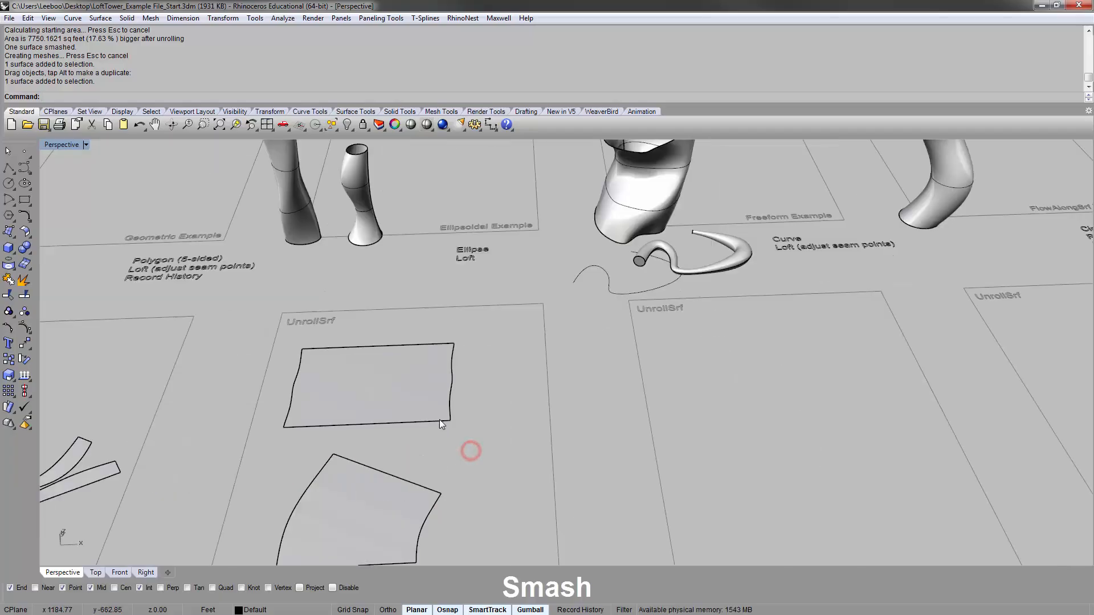
right_click_drag(357, 203, 373, 267, "shift")
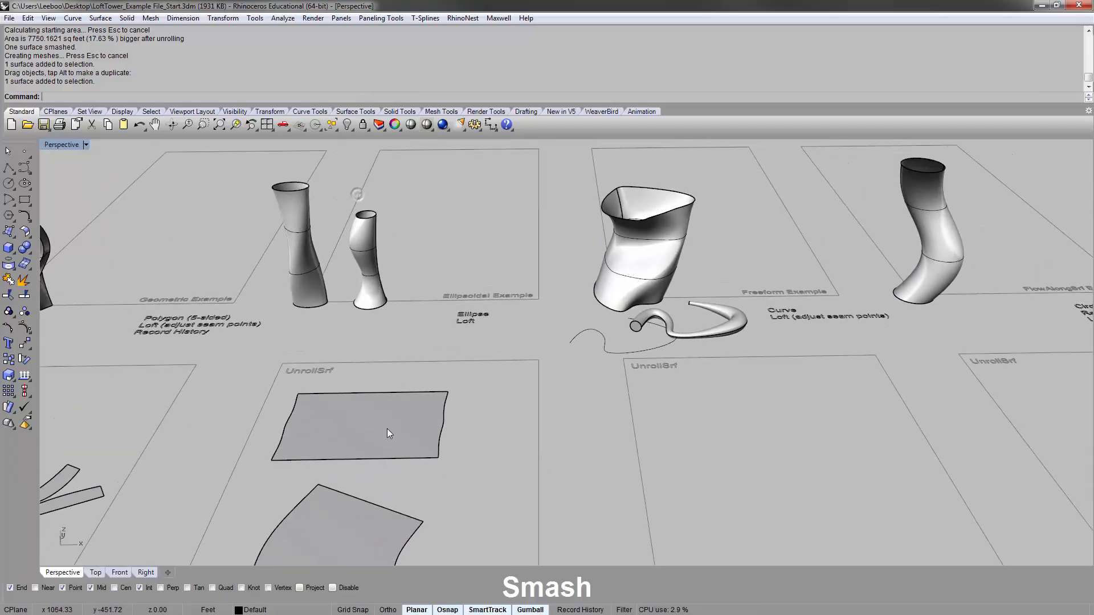
left_click(370, 251)
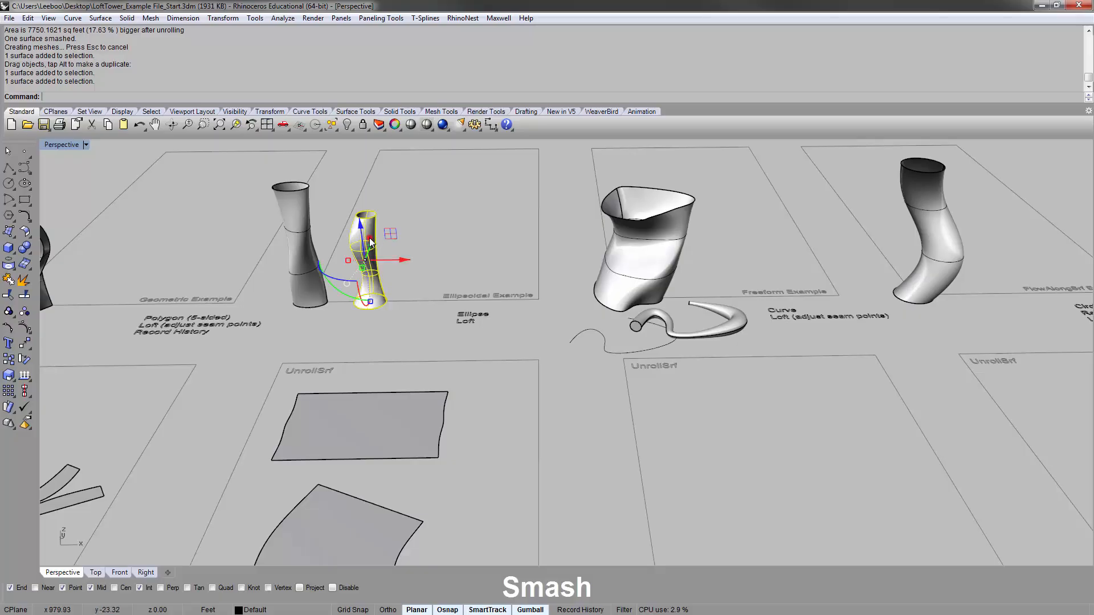
type("zs")
key("Return")
left_click(669, 266)
right_click_drag(707, 273, 618, 283)
scroll(576, 277, "down", 12)
right_click_drag(536, 464, 561, 433)
scroll(562, 432, "up", 5)
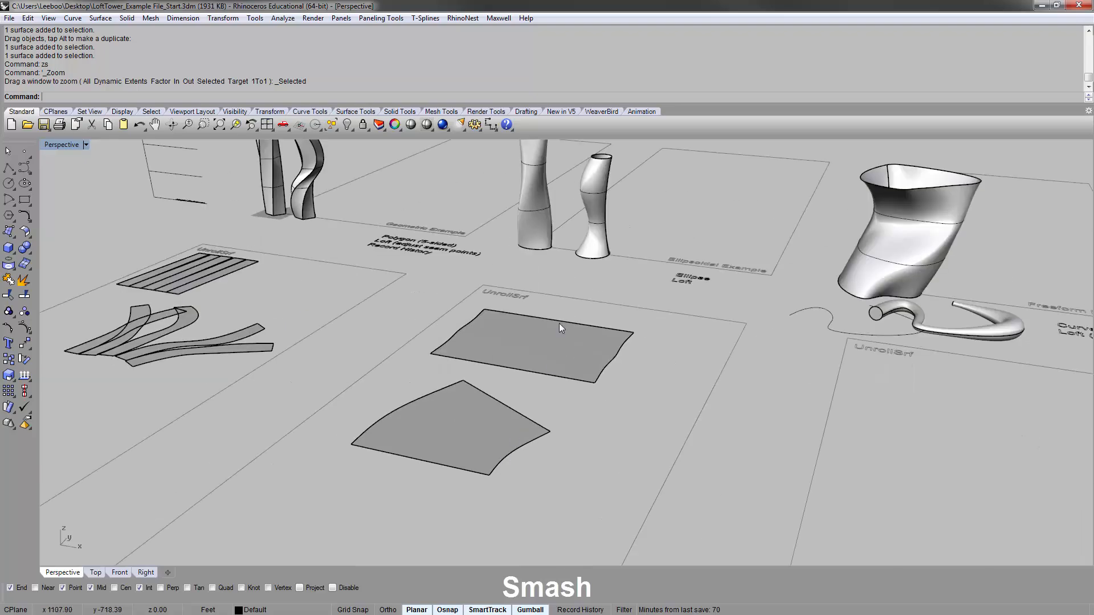
left_click(311, 173)
left_click(271, 159)
left_click(414, 192)
right_click_drag(412, 191, 466, 278)
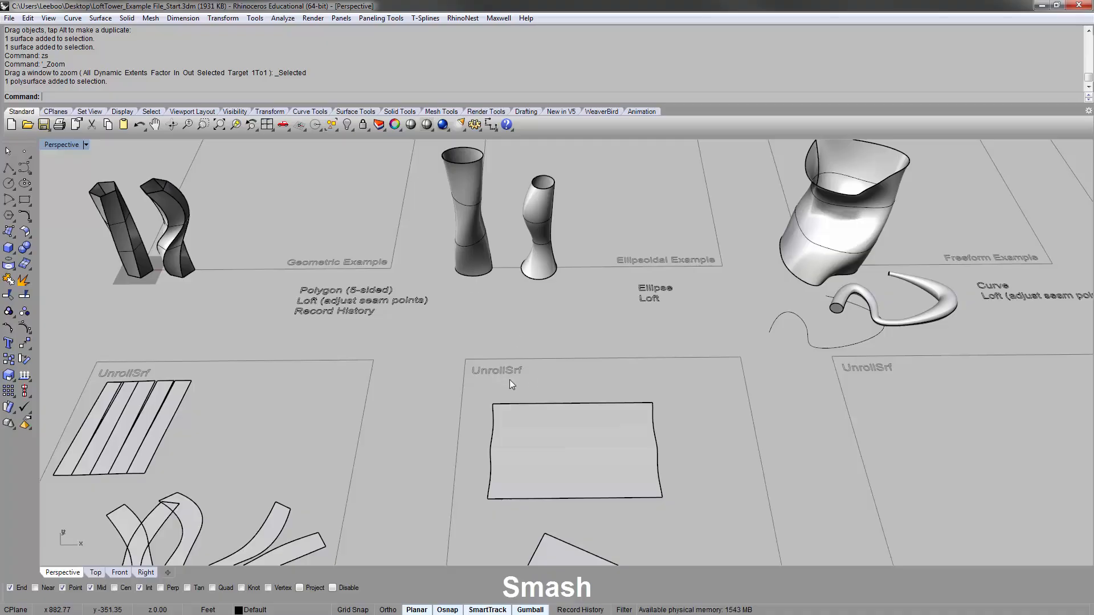
scroll(515, 364, "down", 4)
right_click_drag(569, 338, 450, 326, "shift")
Nudge the shorter tower's flattened surface slightly closer to the taller tower's flattened surface.
left_click(381, 482)
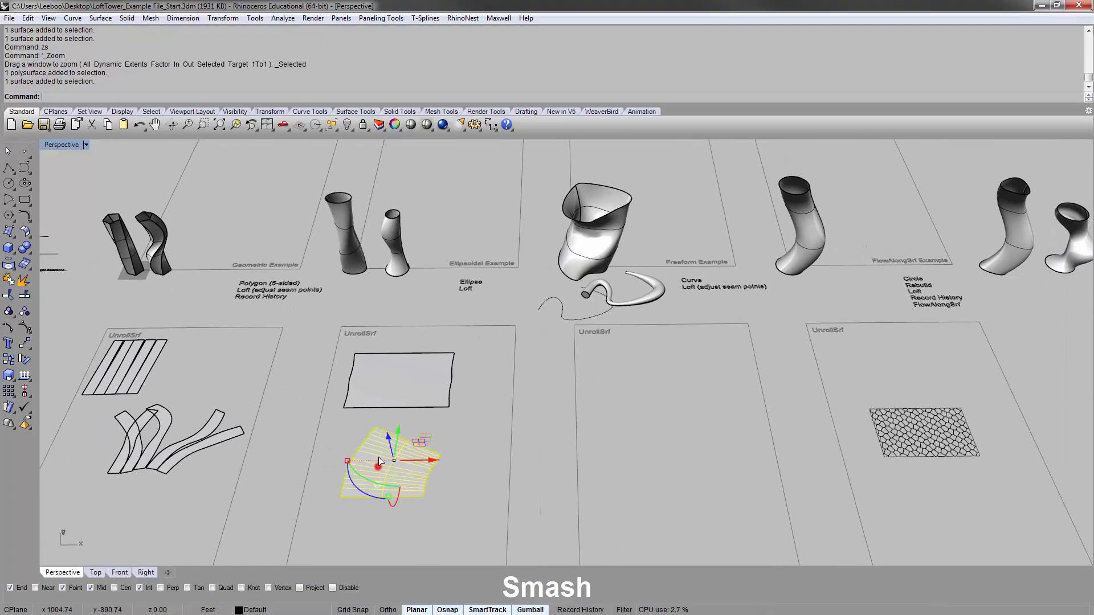
left_click_drag(378, 475, 383, 466)
left_click(473, 440)
scroll(378, 356, "up", 2)
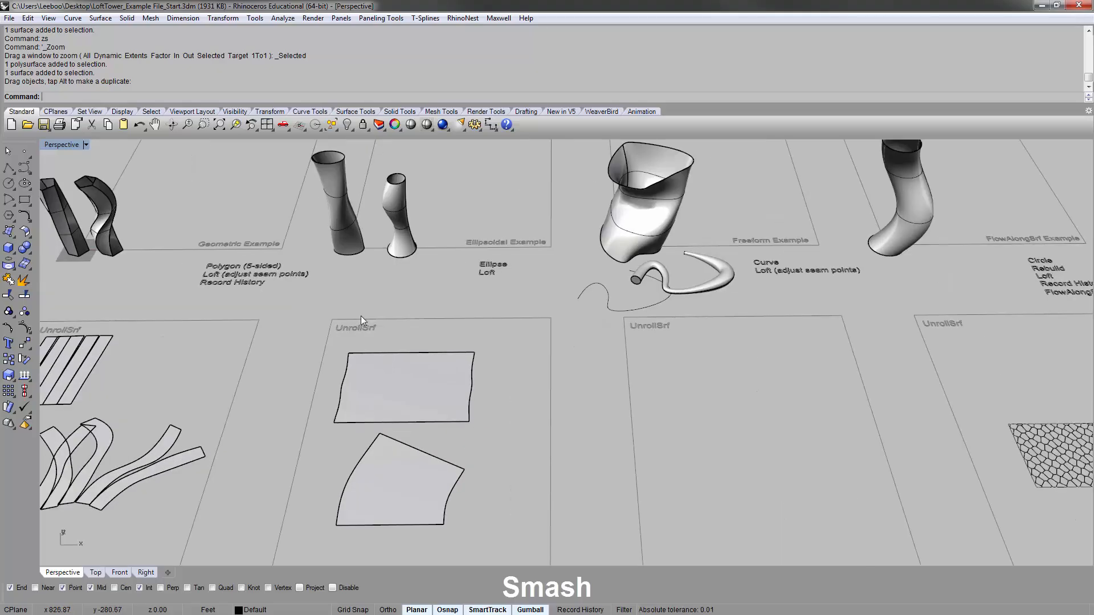
Smash the Freeform Example tower with Explode=No and LinearDirection=Natural, selecting no curves to unroll.
right_click_drag(687, 342, 521, 374, "shift")
type("Smash")
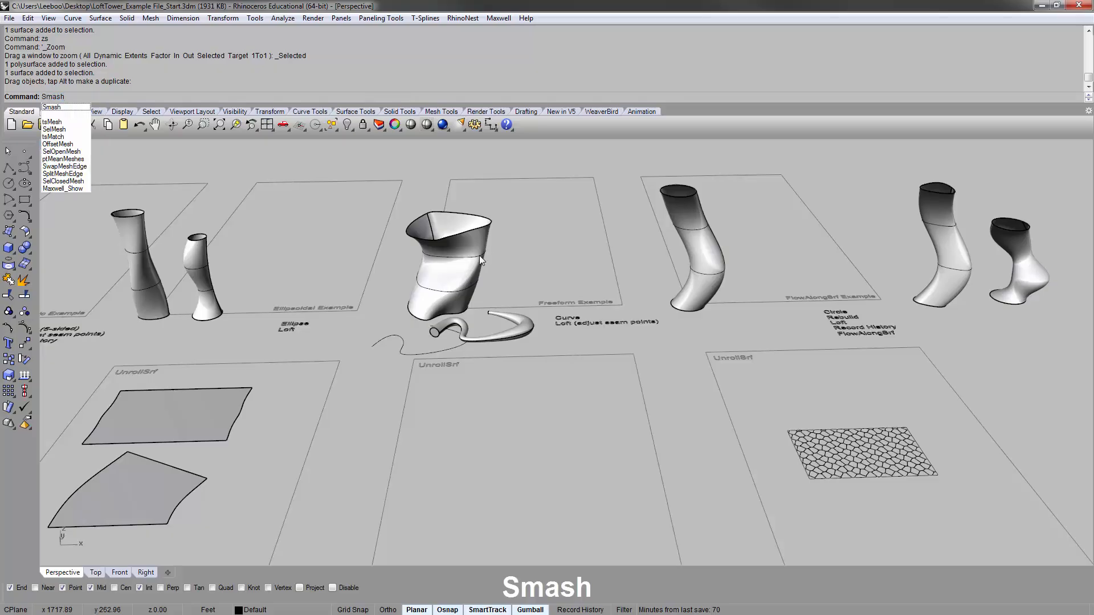
key("Return")
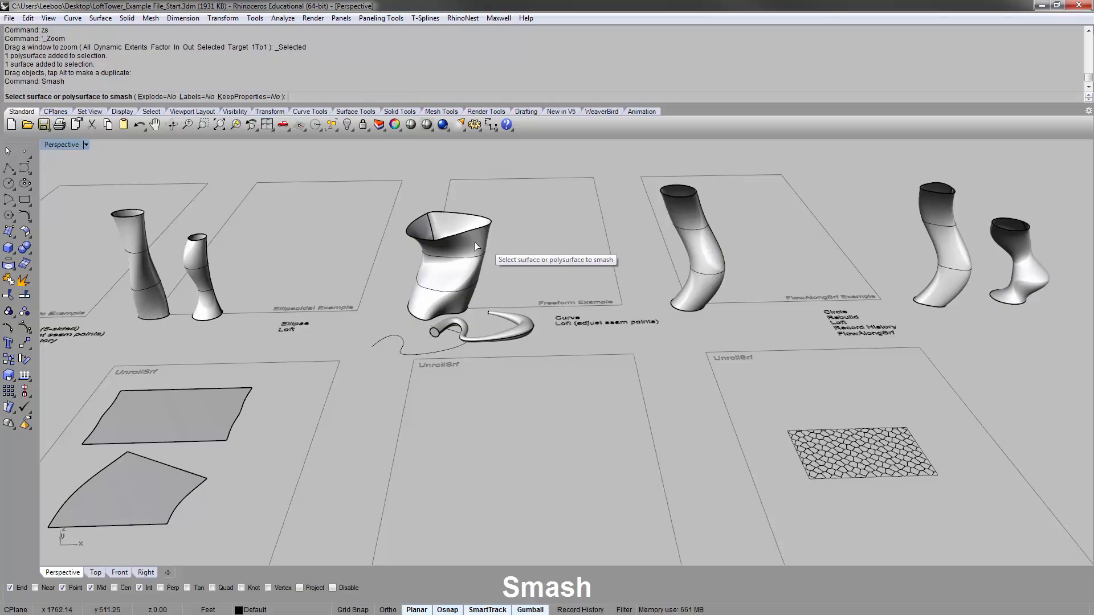
left_click(467, 262)
key("Return")
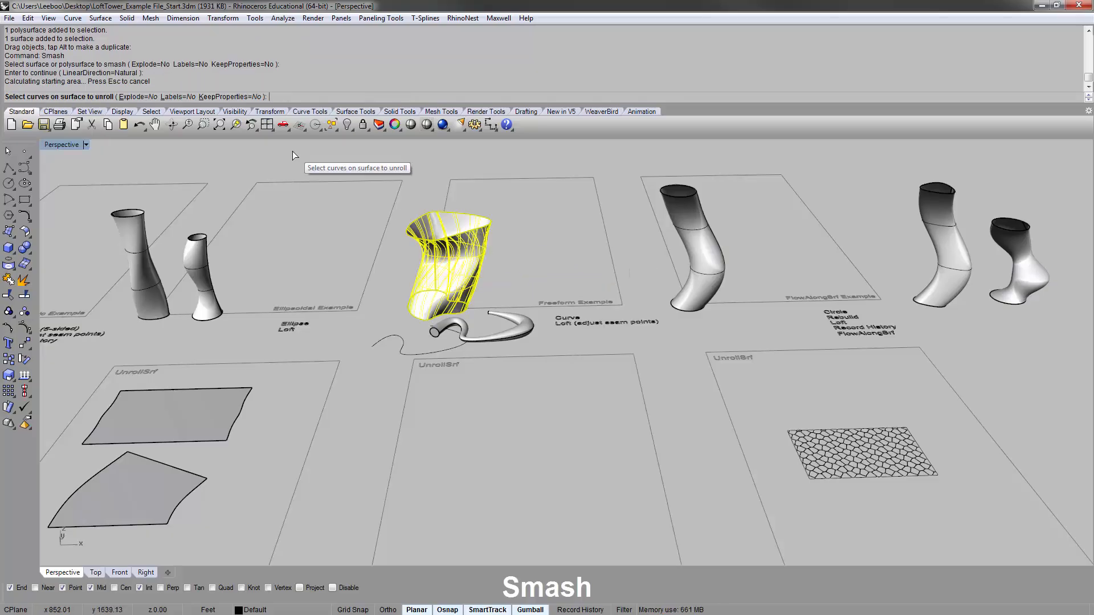
key("Return")
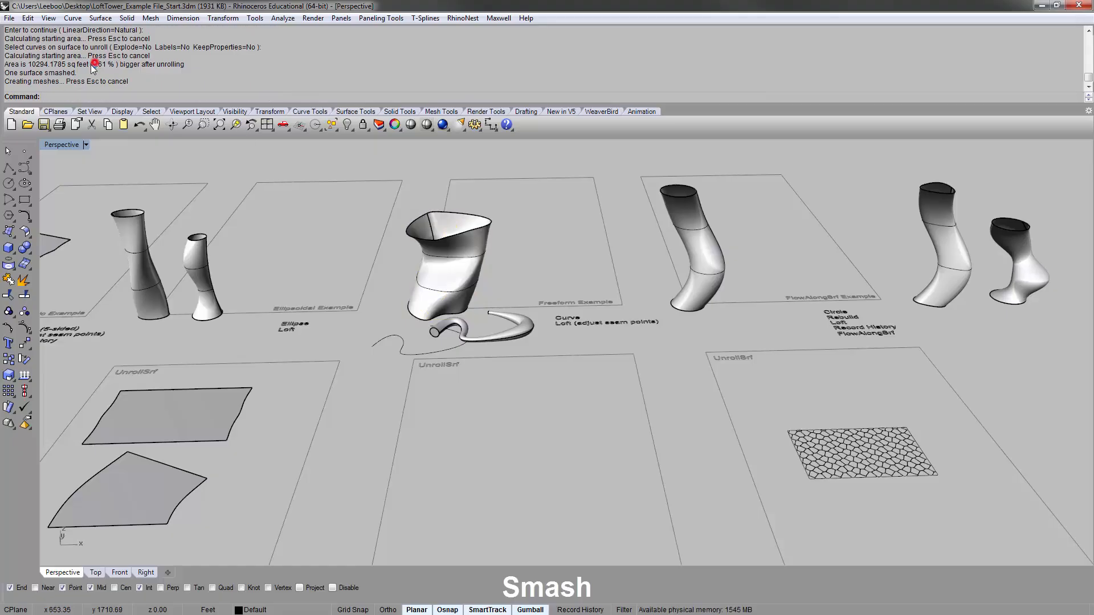
Move the Freeform Example tower's smashed surface into the empty UnrollSrf frame below that tower.
scroll(299, 223, "down", 6)
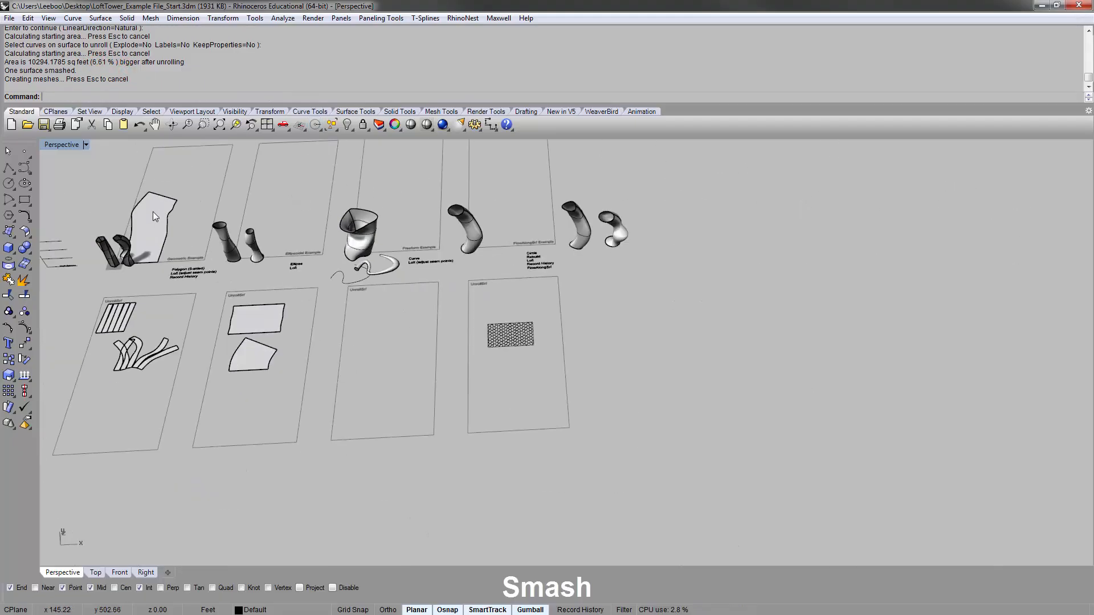
left_click_drag(153, 217, 392, 316)
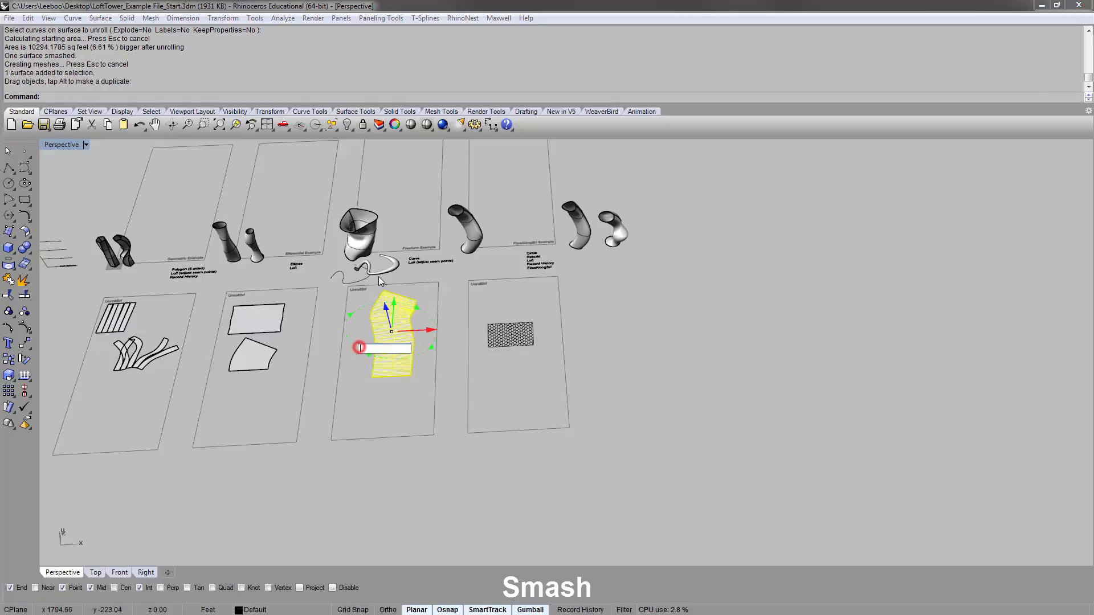
left_click(431, 295)
scroll(402, 279, "up", 5)
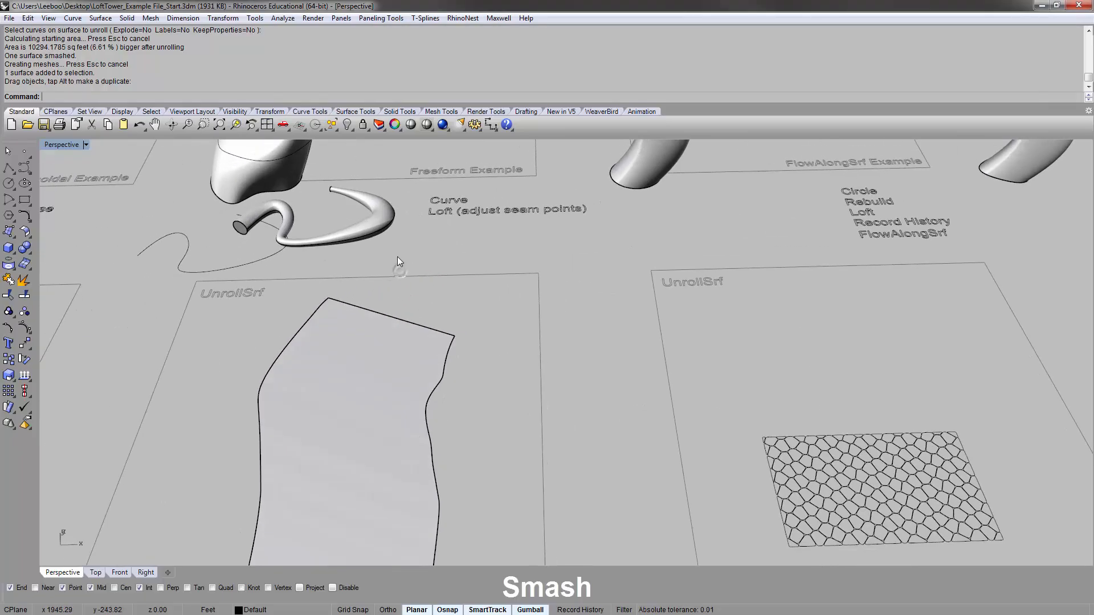
Try to unroll the curved tapered tube beside the Freeform Example tower with UnrollSrf.
type("UnrollSrf")
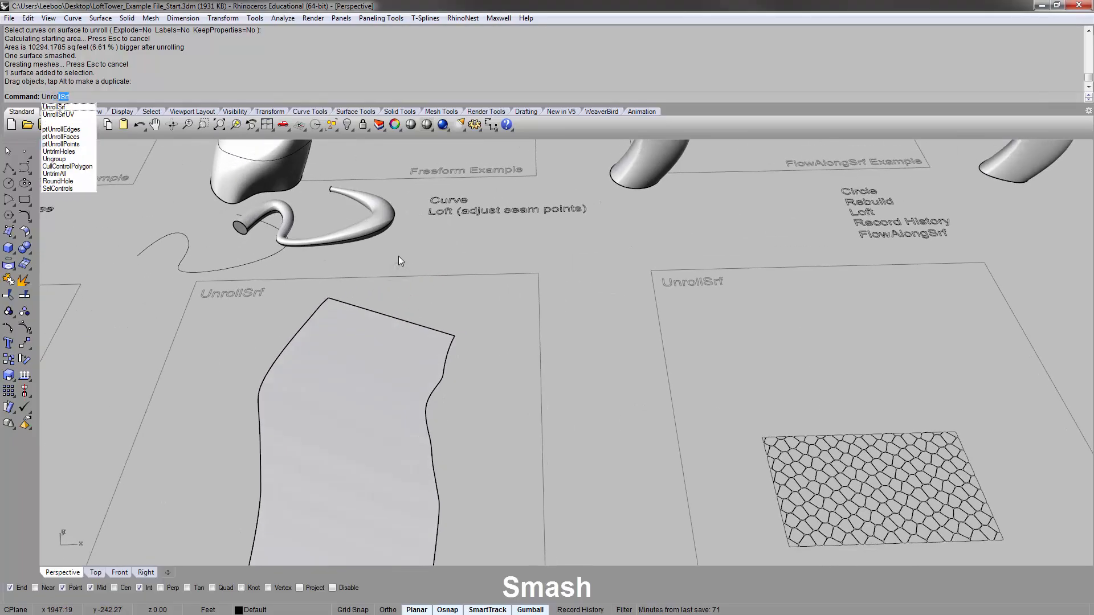
key("Return")
left_click(361, 217)
key("Return")
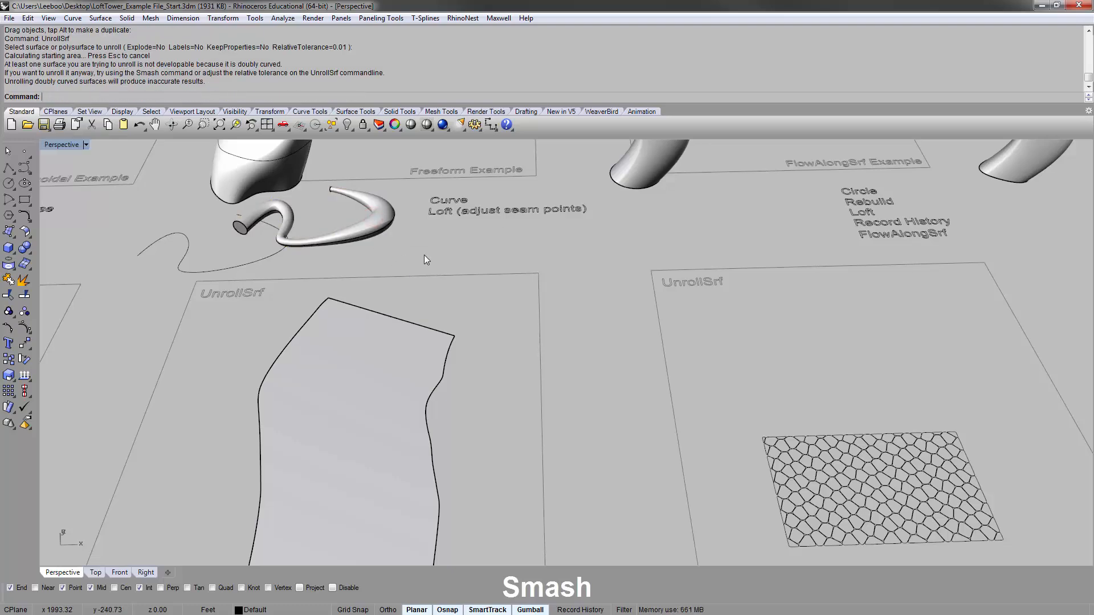
Try to smash the curved tapered tube beside the Freeform Example tower with LinearDirection=Natural.
type("Smash")
key("Return")
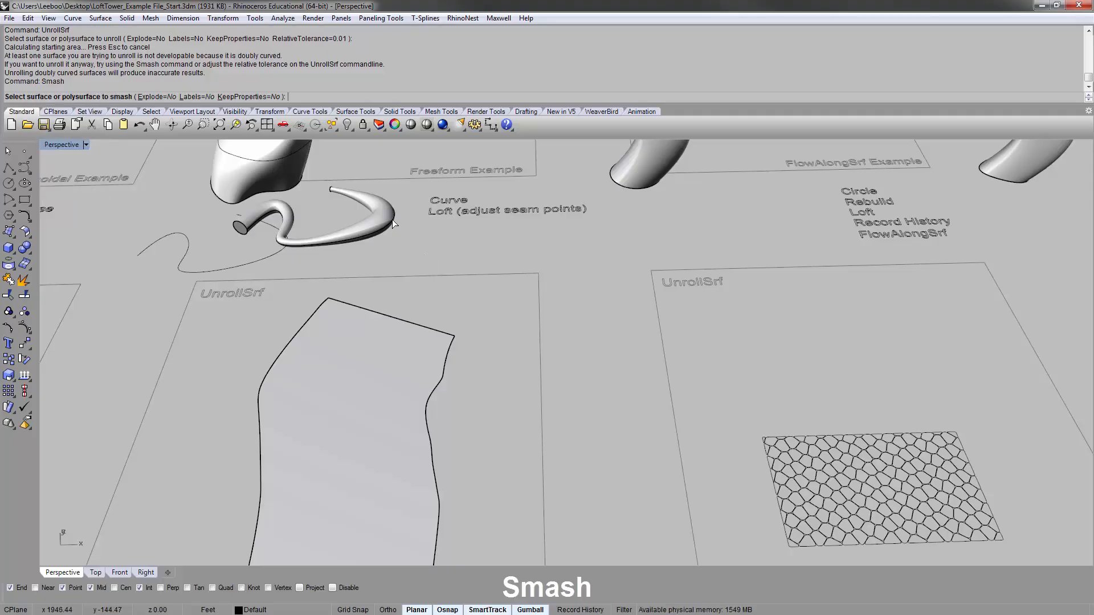
left_click(391, 220)
key("Return")
Review the flattened surfaces against their towers and inspect the curved tapered tube at the Freeform Example.
scroll(448, 276, "down", 6)
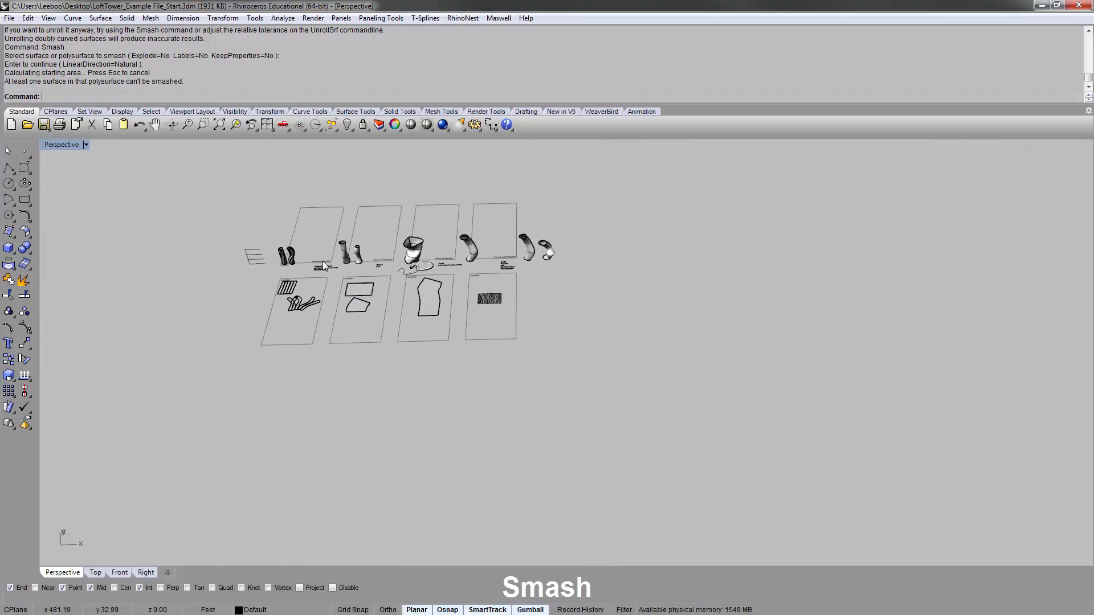
scroll(323, 266, "up", 8)
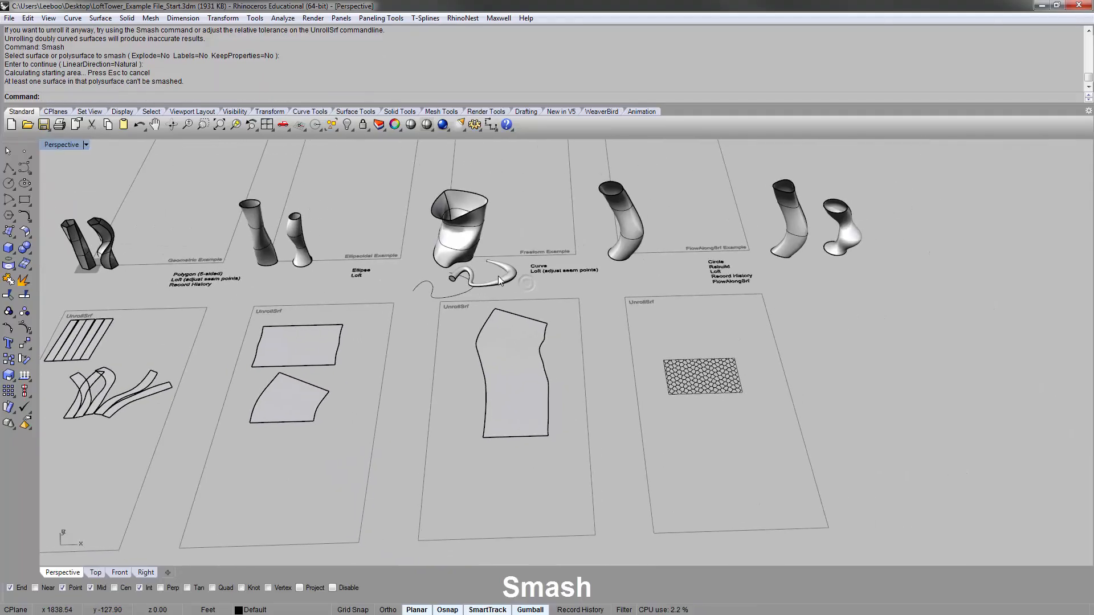
scroll(498, 276, "up", 2)
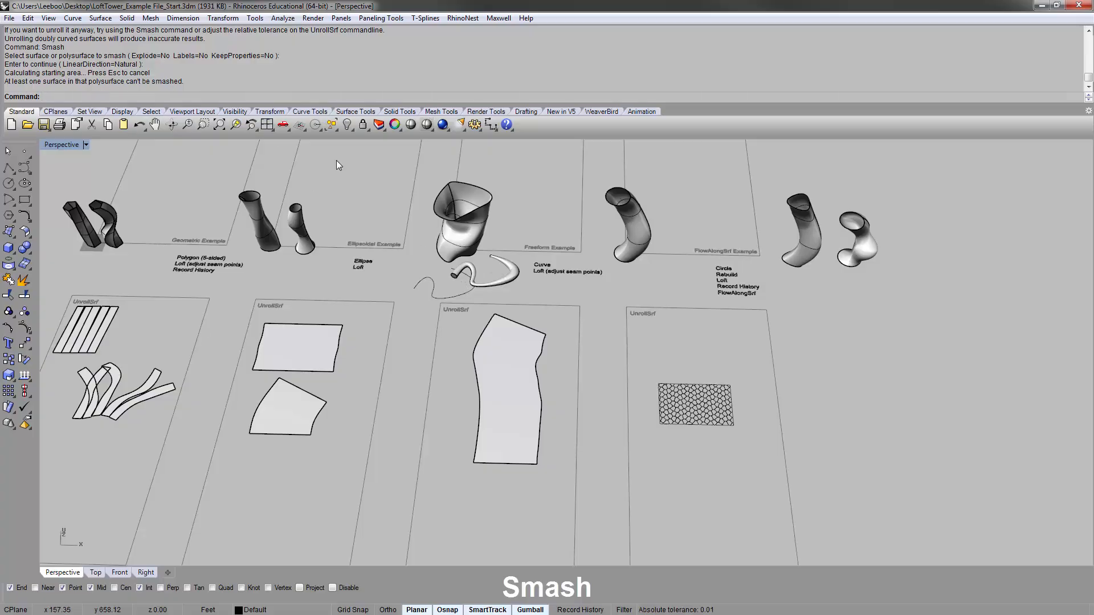
scroll(378, 237, "up", 4)
left_click(454, 279)
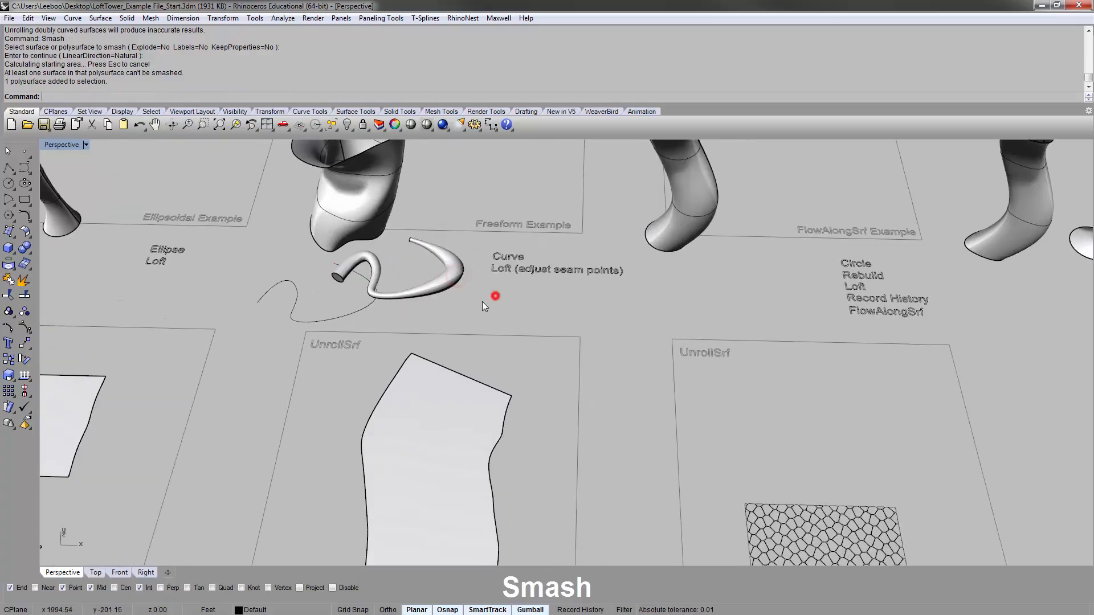
Try to unroll the FlowAlongSrf Example tower with UnrollSrf at RelativeTolerance=0.01.
right_click_drag(421, 271, 332, 343)
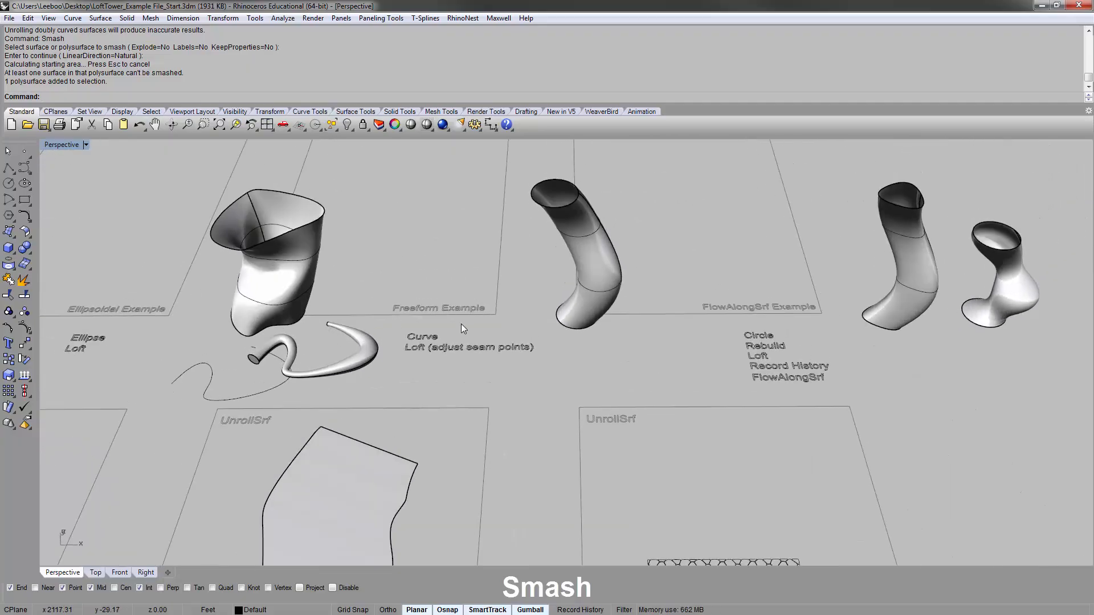
scroll(461, 323, "down", 2)
right_click_drag(551, 312, 467, 317, "shift")
type("U")
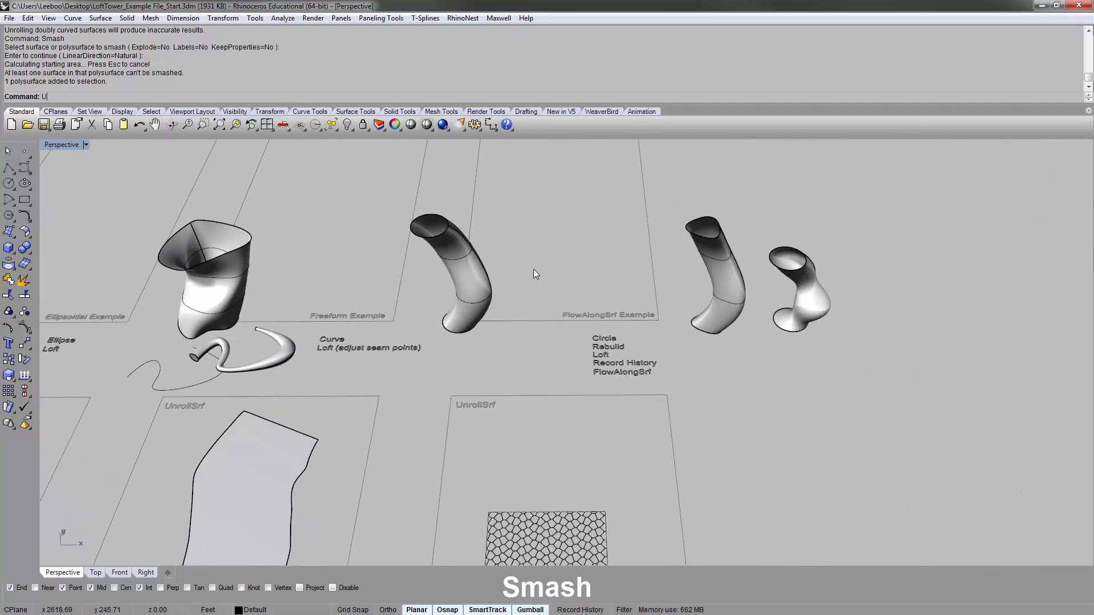
type("nrollsrf")
key("Return")
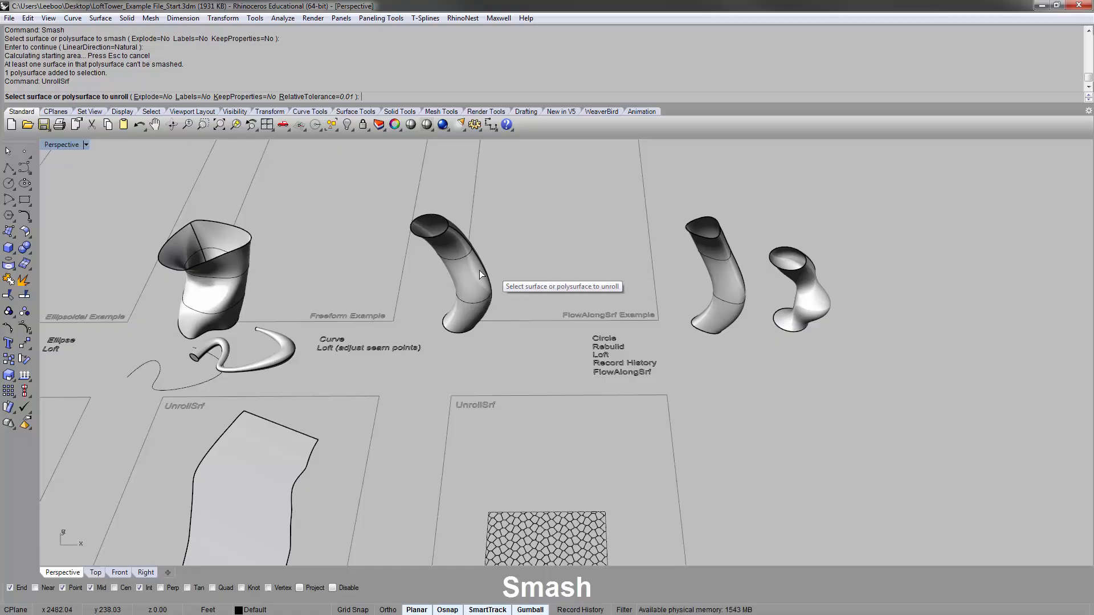
left_click(480, 275)
key("Return")
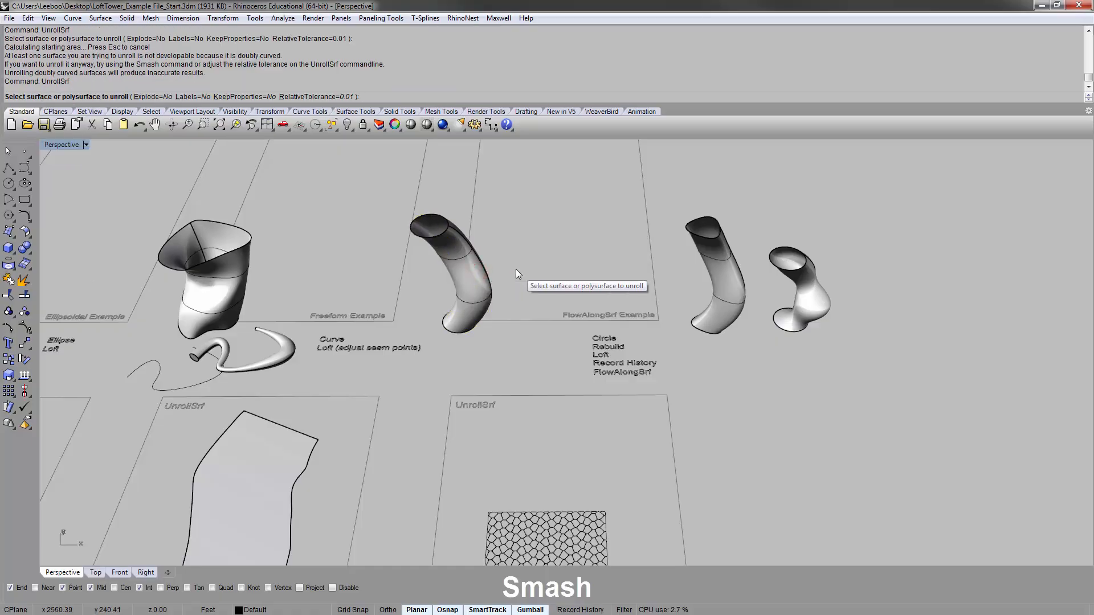
scroll(519, 265, "down", 3)
scroll(519, 266, "up", 2)
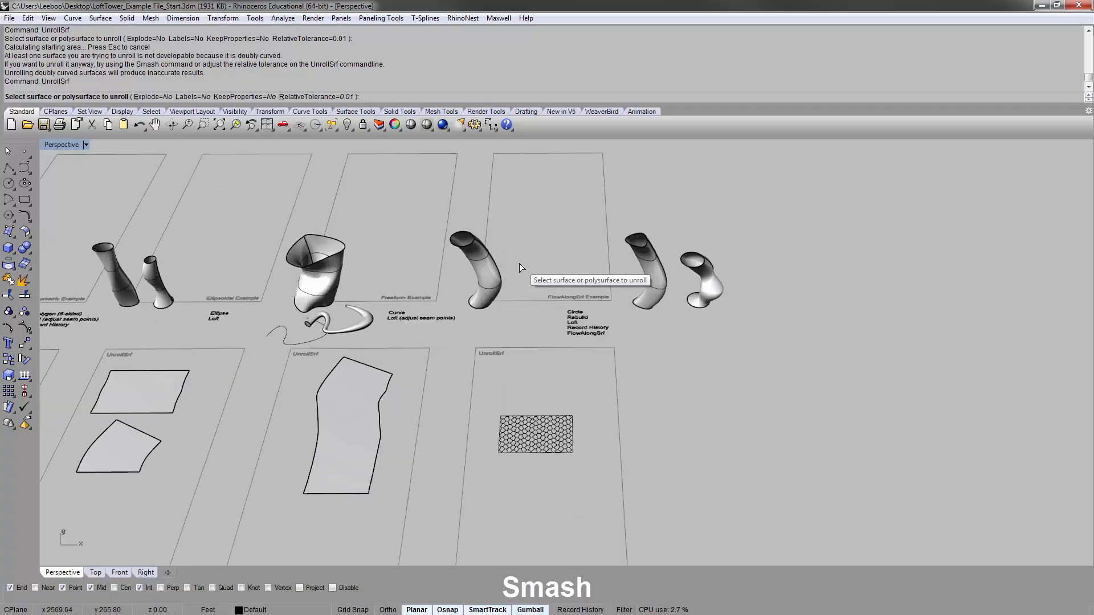
key("Escape")
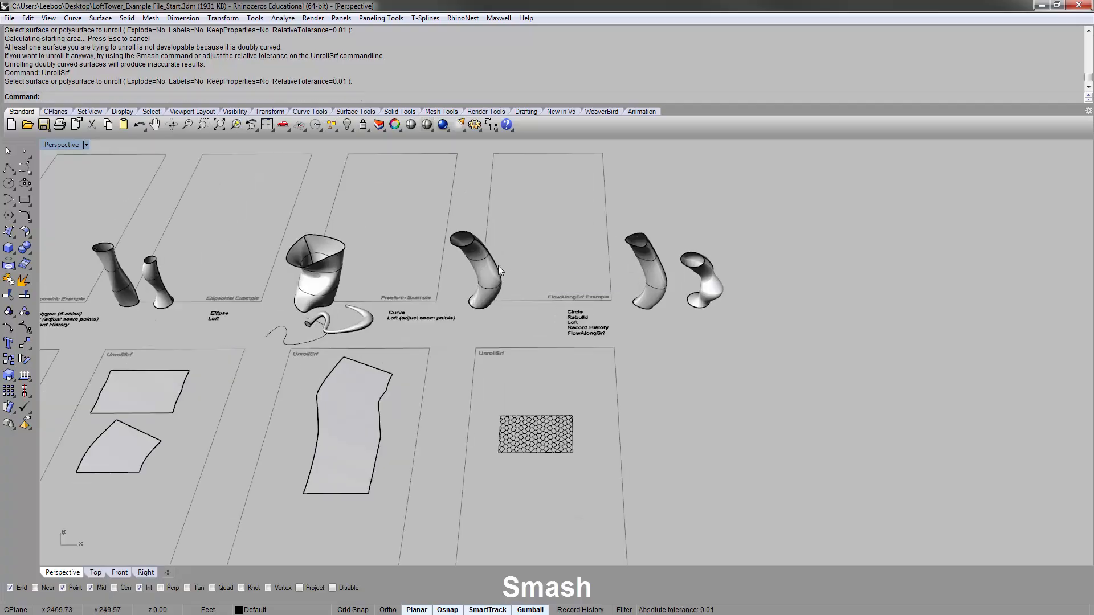
Try UnrollSrf again on the FlowAlongSrf Example tower and also on the similar bent tower outside its frame.
key("Return")
left_click(490, 266)
left_click(526, 266)
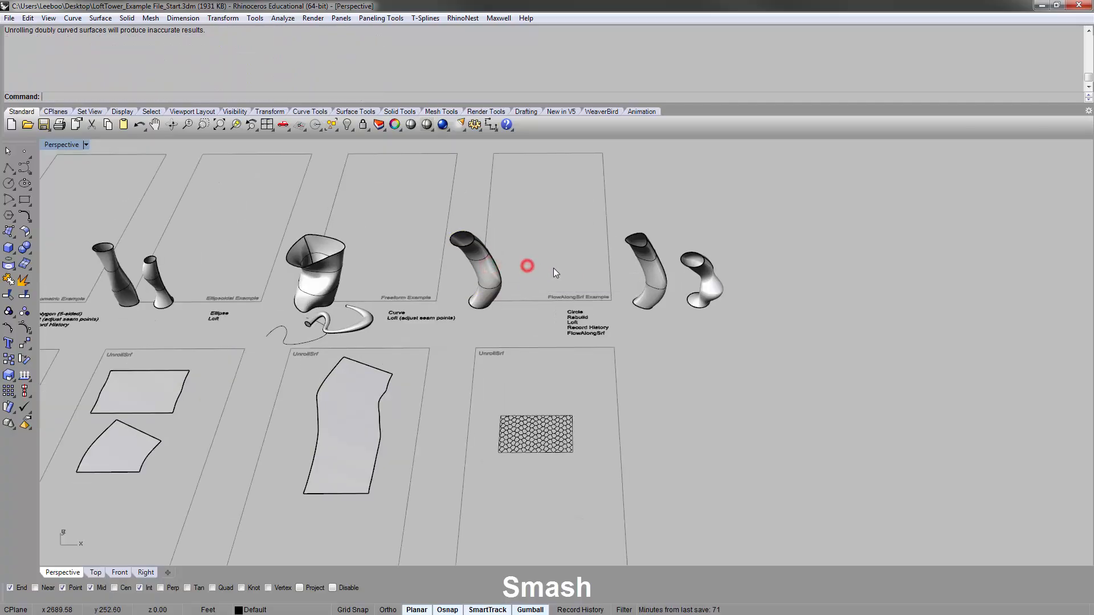
key("Return")
left_click(648, 274)
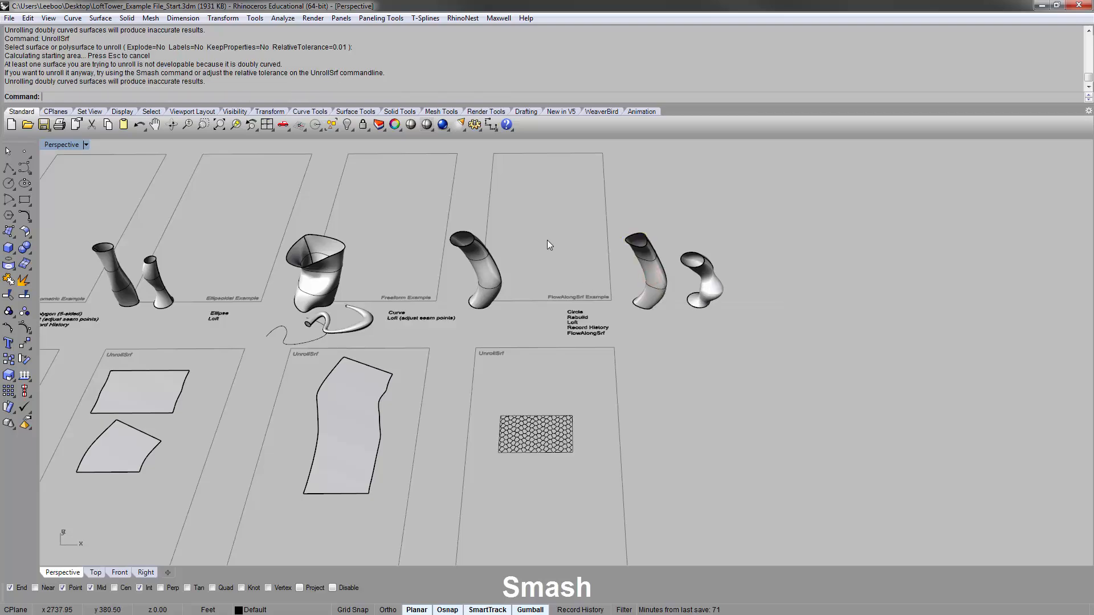
Smash the FlowAlongSrf Example tower with LinearDirection=Natural, without adding any curves.
type("Smash")
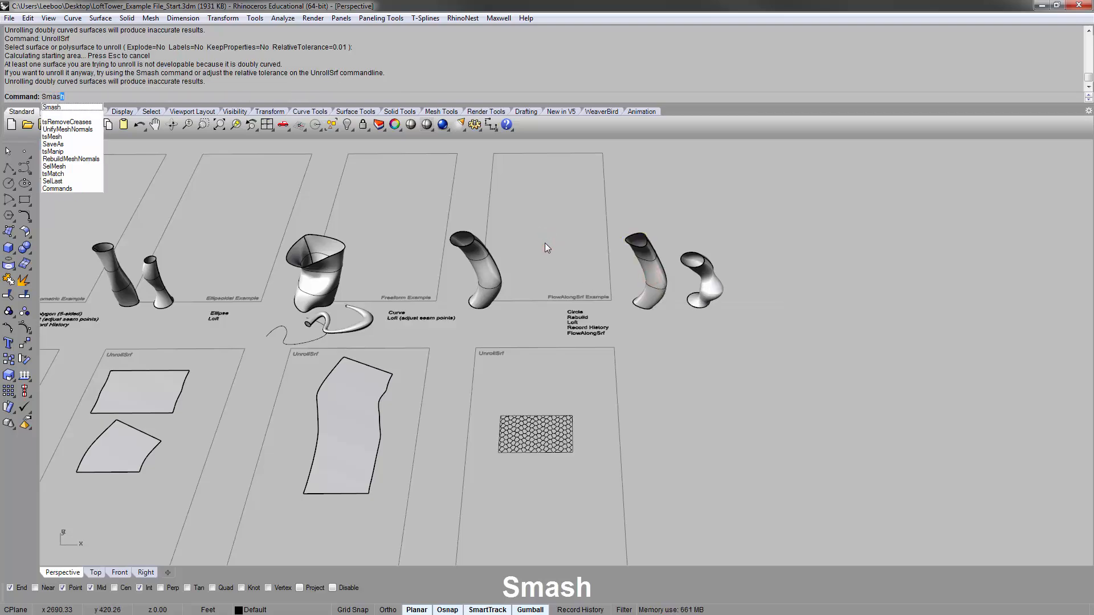
key("Return")
left_click(491, 268)
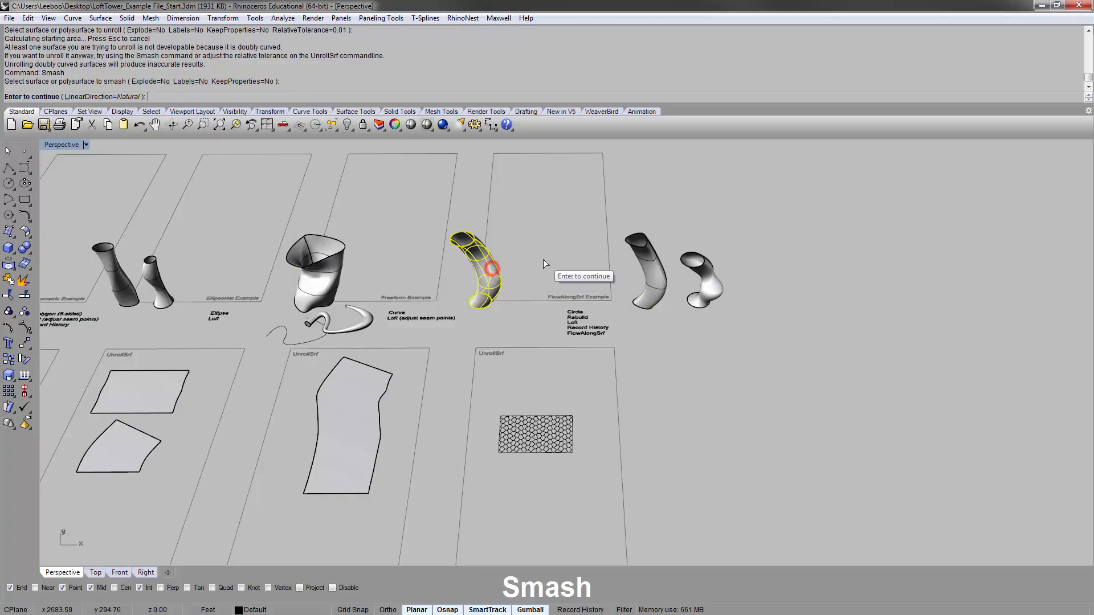
key("Return")
scroll(543, 259, "down", 8)
scroll(476, 287, "up", 6)
key("Return")
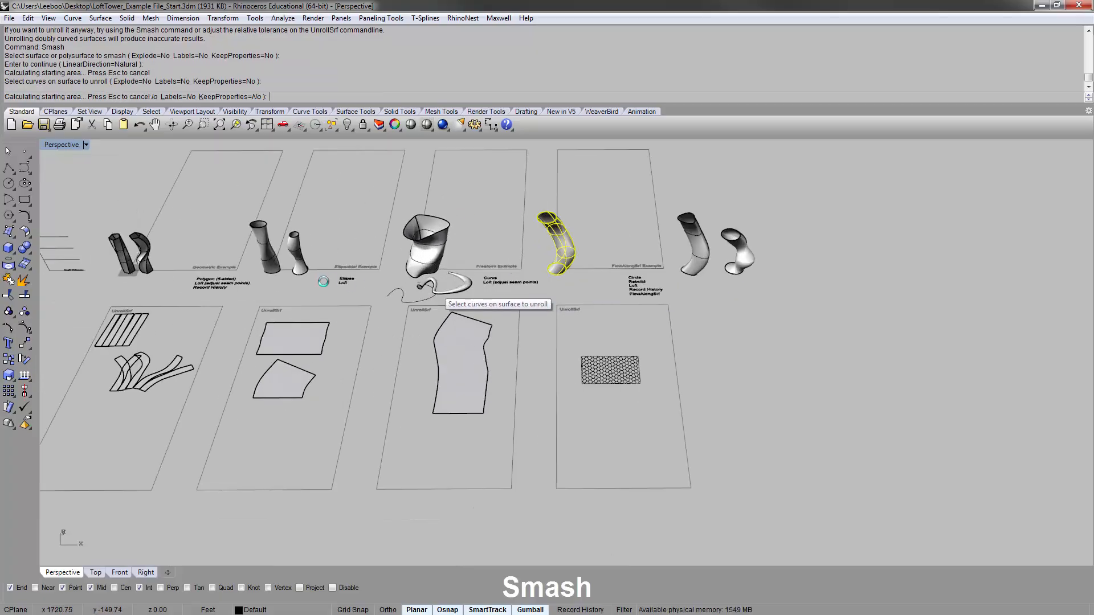
Move the FlowAlongSrf Example tower's smashed surface into the UnrollSrf frame below it, above the cell pattern.
left_click(189, 248)
left_click_drag(201, 237, 647, 314)
left_click(590, 279)
Smash the bent tower outside the FlowAlongSrf Example frame with LinearDirection=Natural and move its flat surface beside the last UnrollSrf frame.
right_click_drag(590, 279, 490, 278, "shift")
key("Return")
left_click(594, 245)
key("Return")
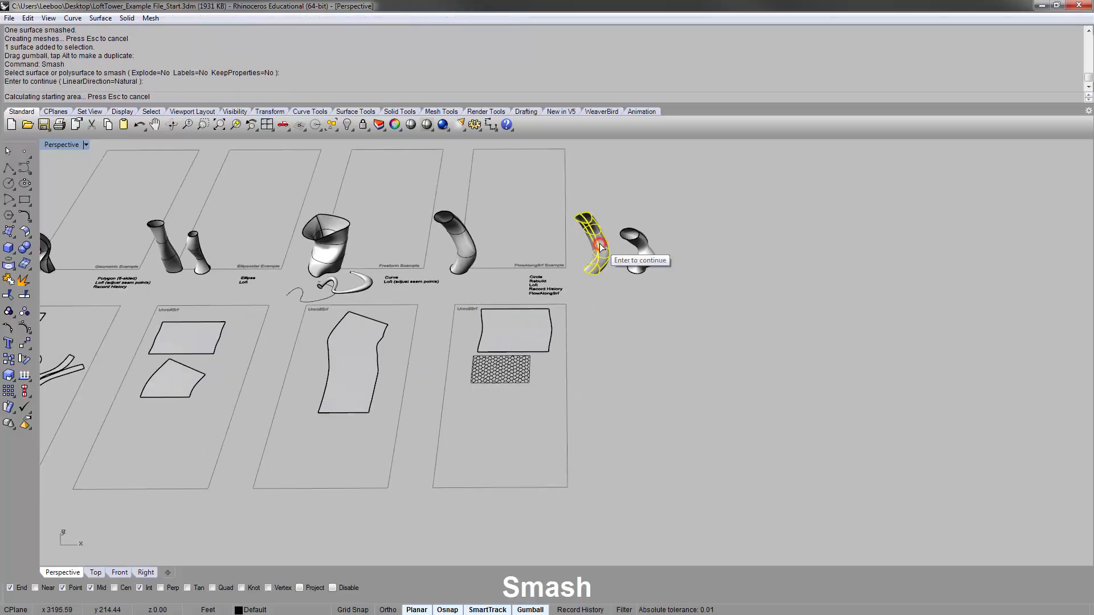
scroll(512, 238, "down", 6)
key("Return")
scroll(323, 220, "up", 4)
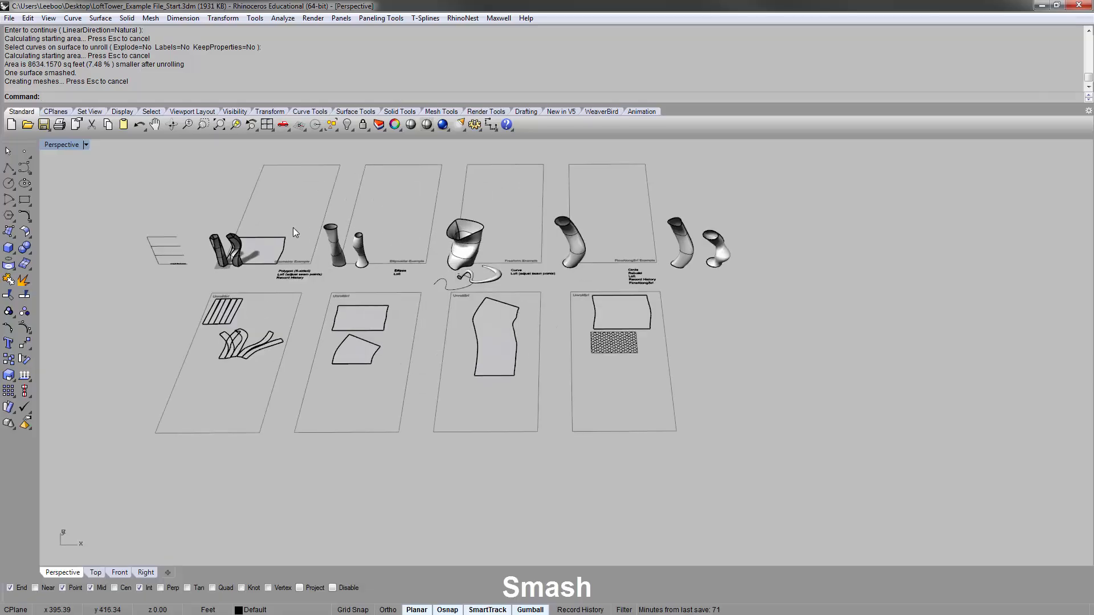
left_click_drag(276, 243, 718, 307)
left_click(675, 278)
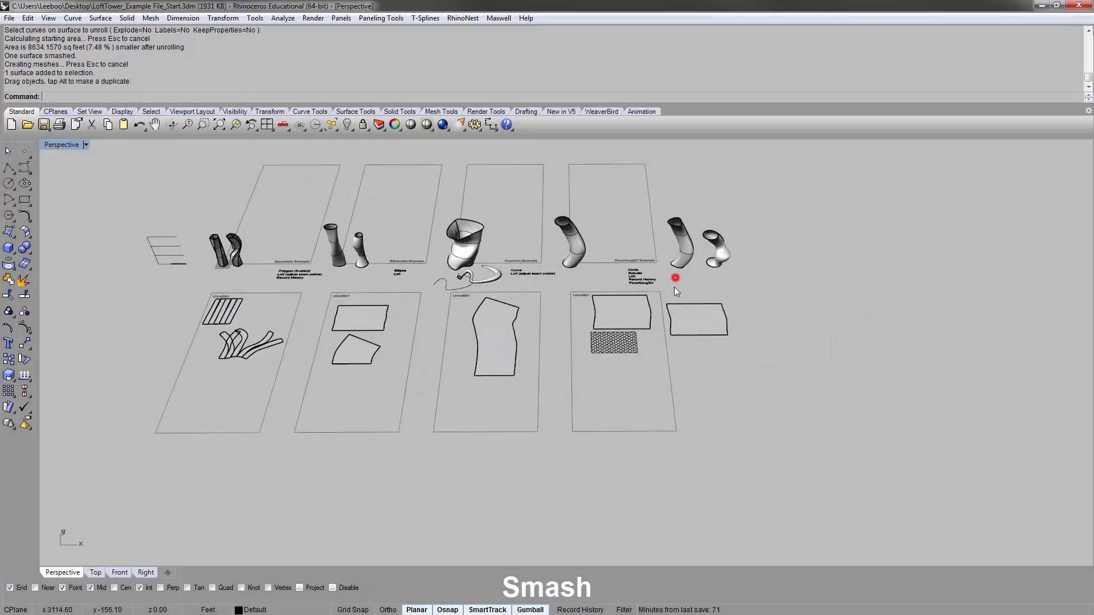
Zoom to the smashed surface in the last UnrollSrf frame and compare it with the FlowAlongSrf Example tower.
right_click_drag(674, 304, 673, 350)
left_click(620, 328)
type("zs")
key("Return")
key("Escape")
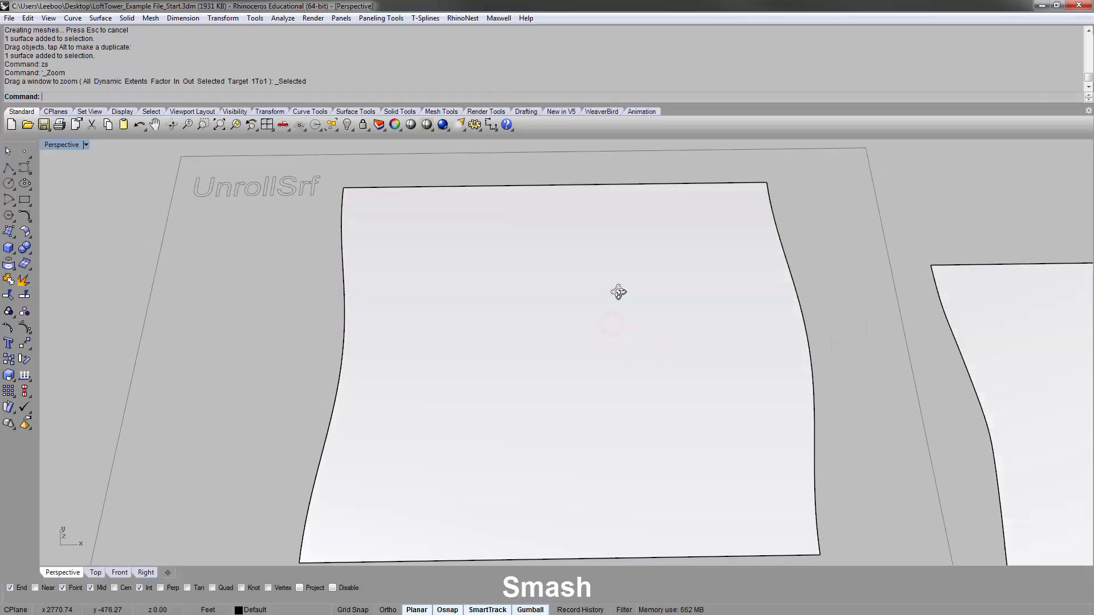
scroll(615, 280, "down", 6)
left_click(602, 293)
right_click_drag(601, 293, 755, 222)
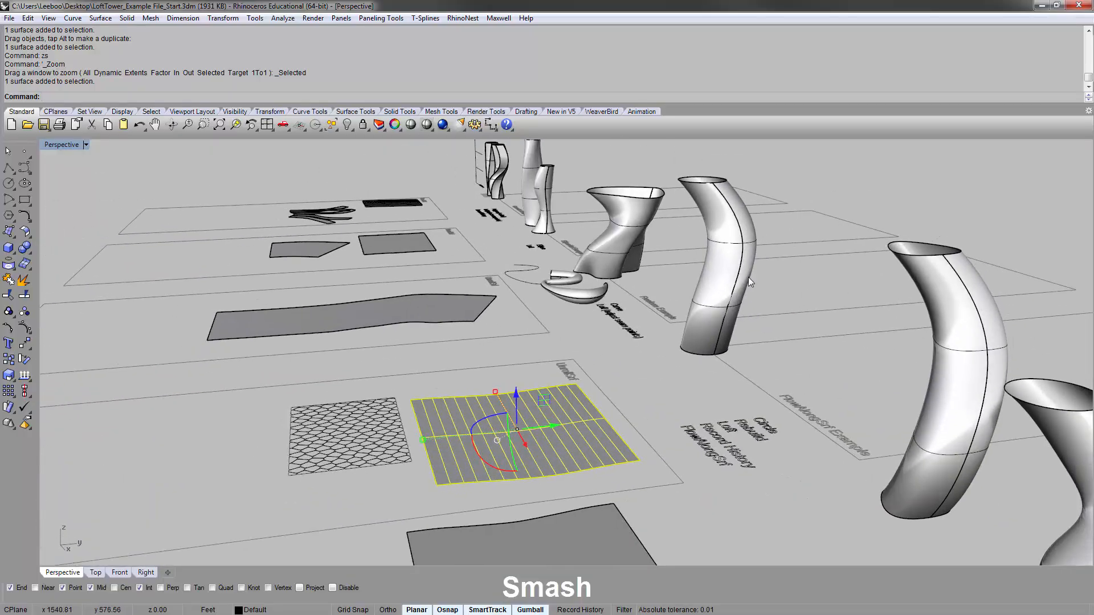
right_click_drag(699, 320, 608, 309)
scroll(576, 327, "up", 3)
left_click(626, 240)
right_click_drag(560, 268, 560, 292)
scroll(594, 332, "down", 5)
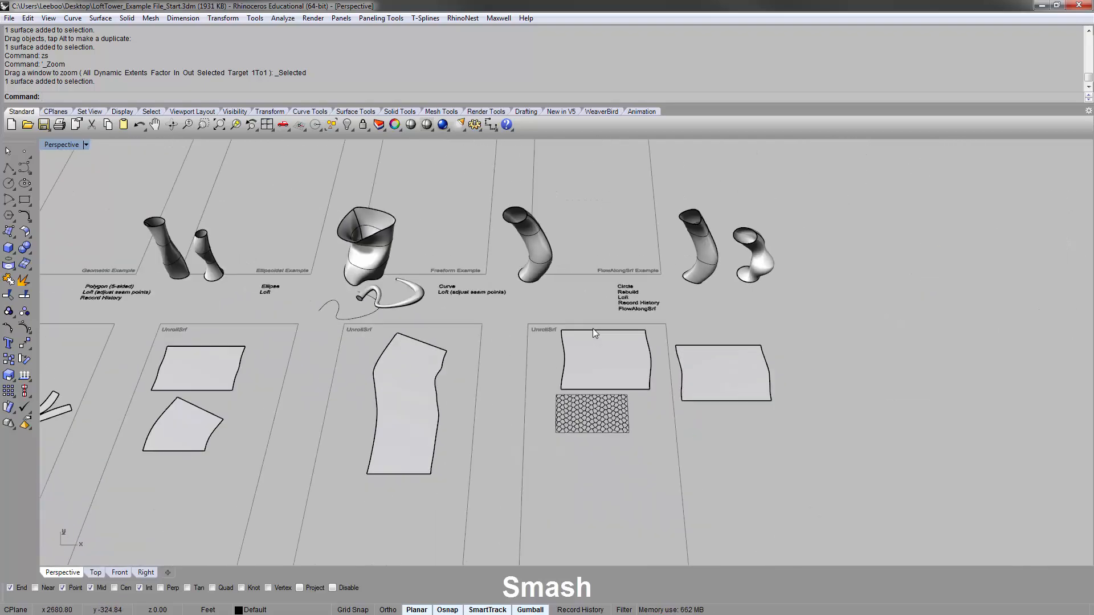
Review all example towers against their flattened surfaces, from the Geometric Example to the FlowAlongSrf Example.
right_click_drag(240, 323, 420, 298, "shift")
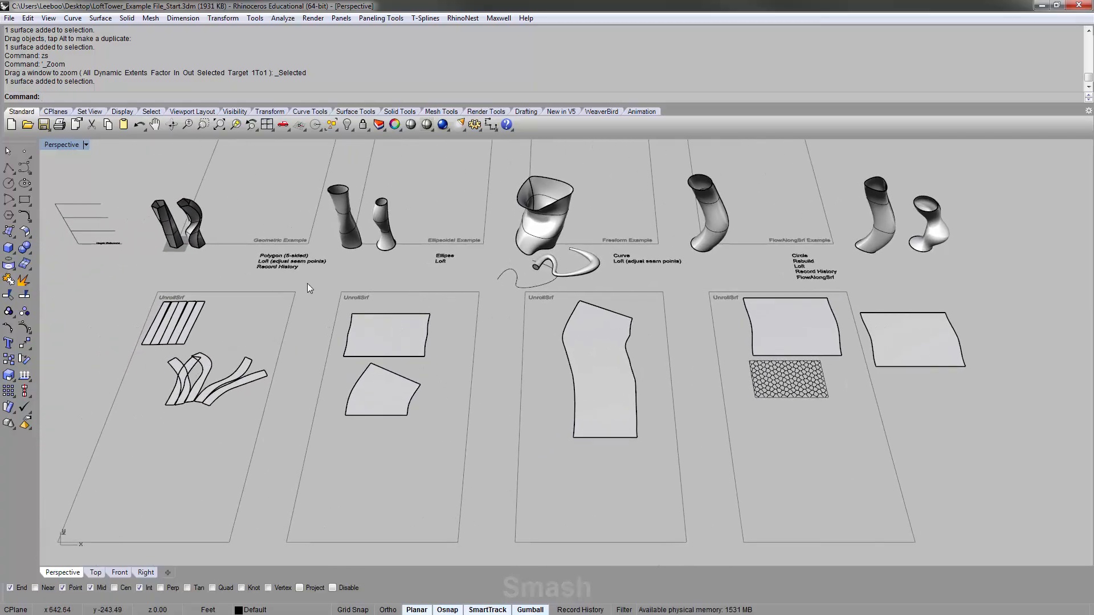
scroll(234, 274, "up", 5)
right_click_drag(149, 283, 153, 262)
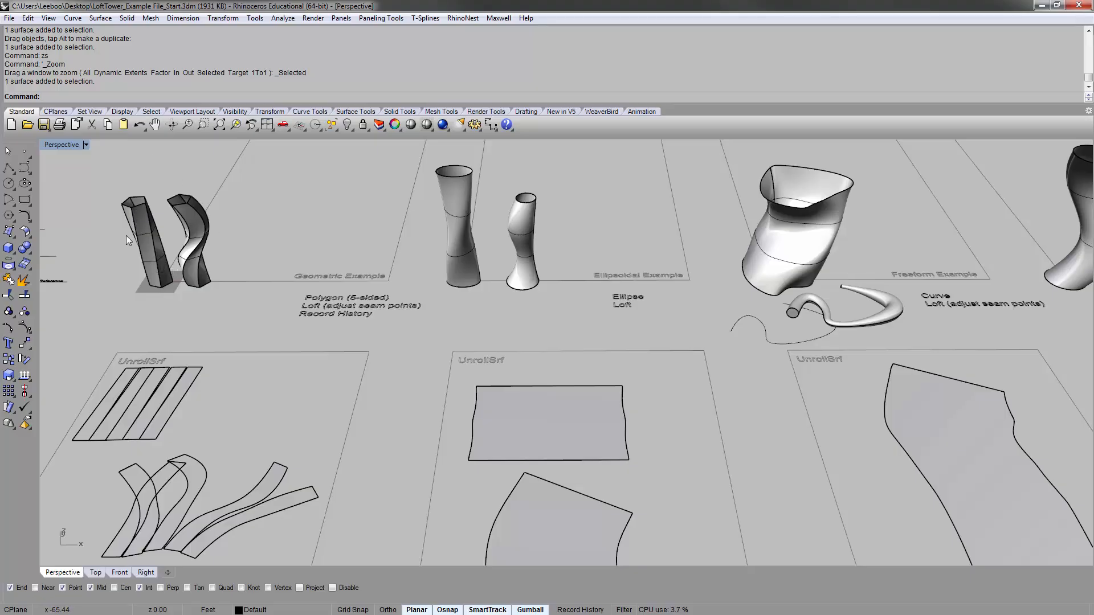
right_click_drag(491, 383, 250, 350, "shift")
scroll(293, 253, "up", 3)
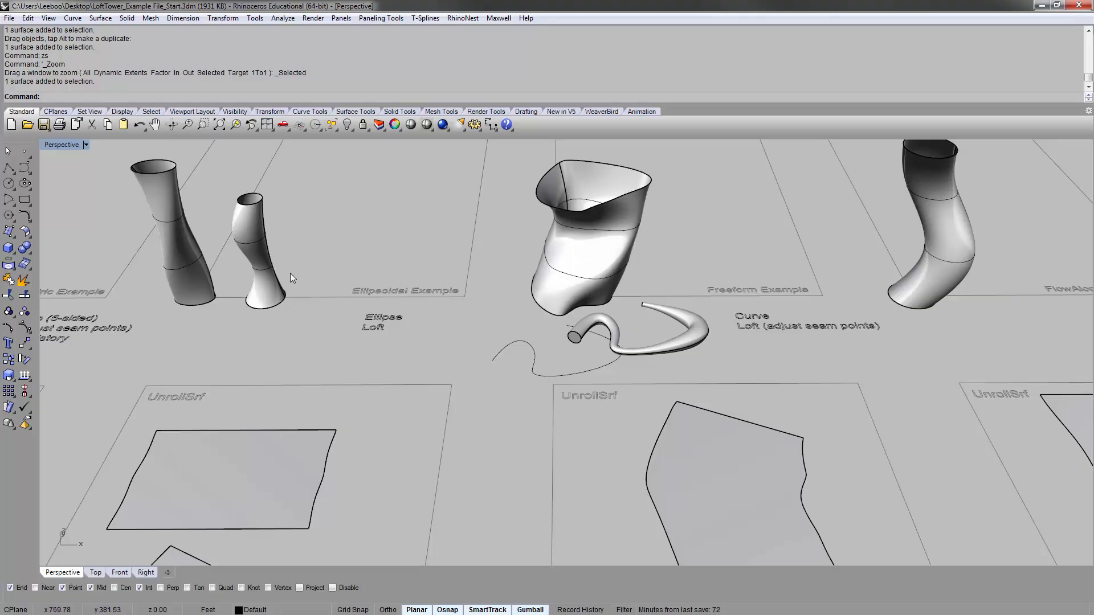
right_click_drag(619, 319, 358, 271, "shift")
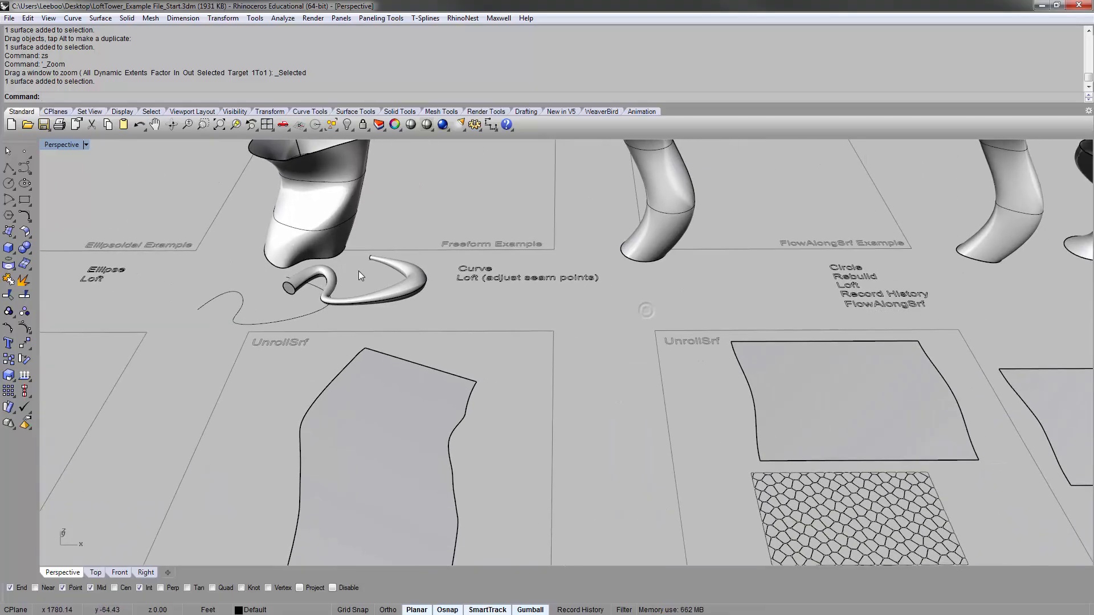
mouse_move(679, 274)
right_mouse_down("shift")
mouse_move(380, 228)
mouse_move(396, 285)
mouse_move(322, 262)
mouse_move(335, 276)
right_mouse_up("shift")
scroll(397, 236, "down", 2)
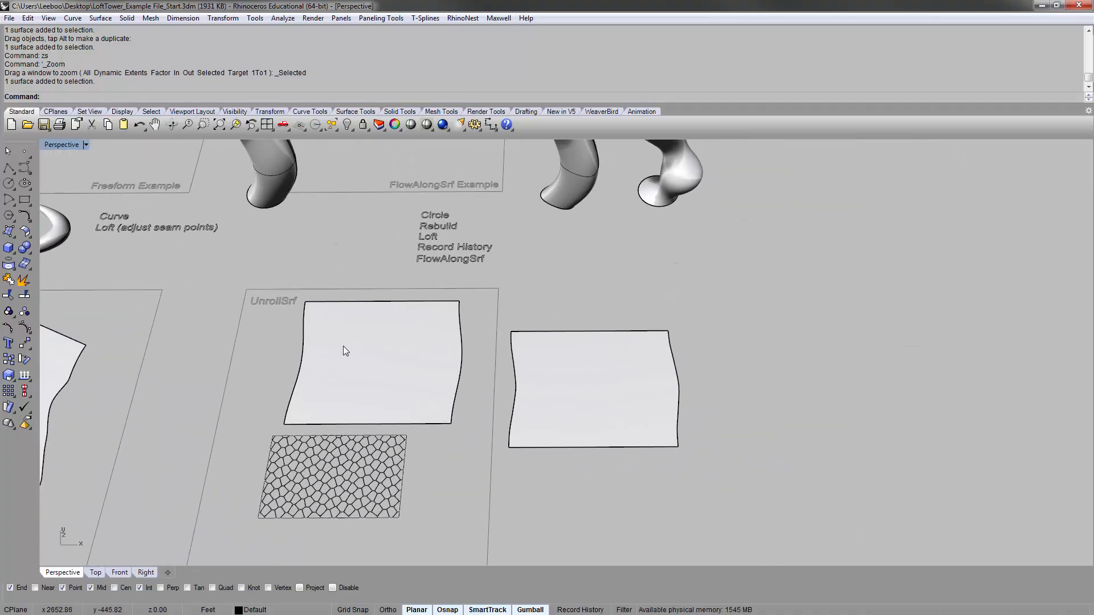
right_click_drag(343, 347, 378, 288)
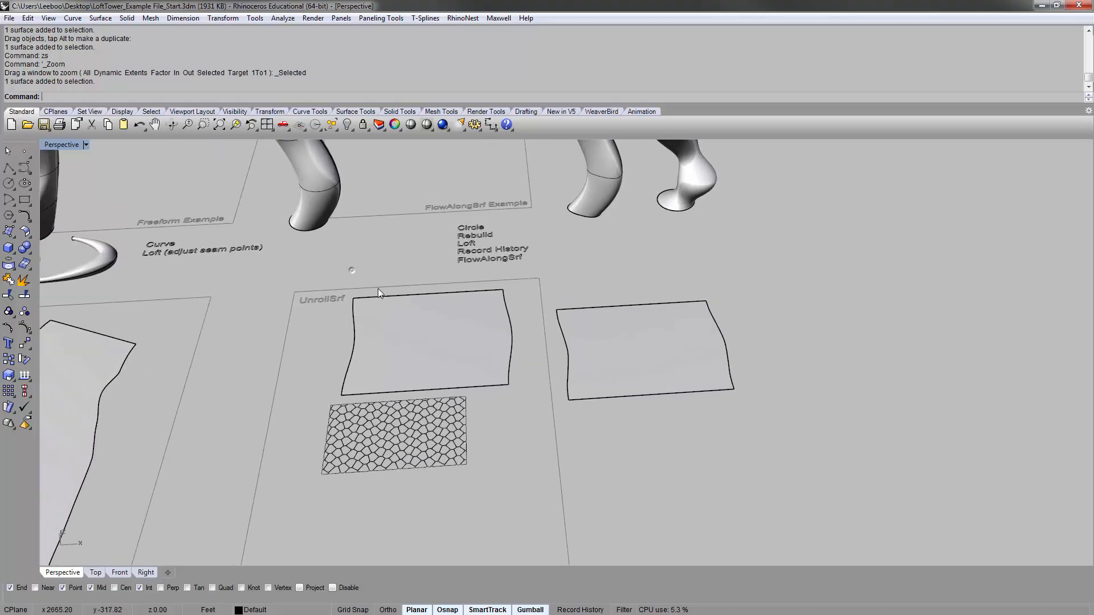
scroll(357, 254, "up", 6)
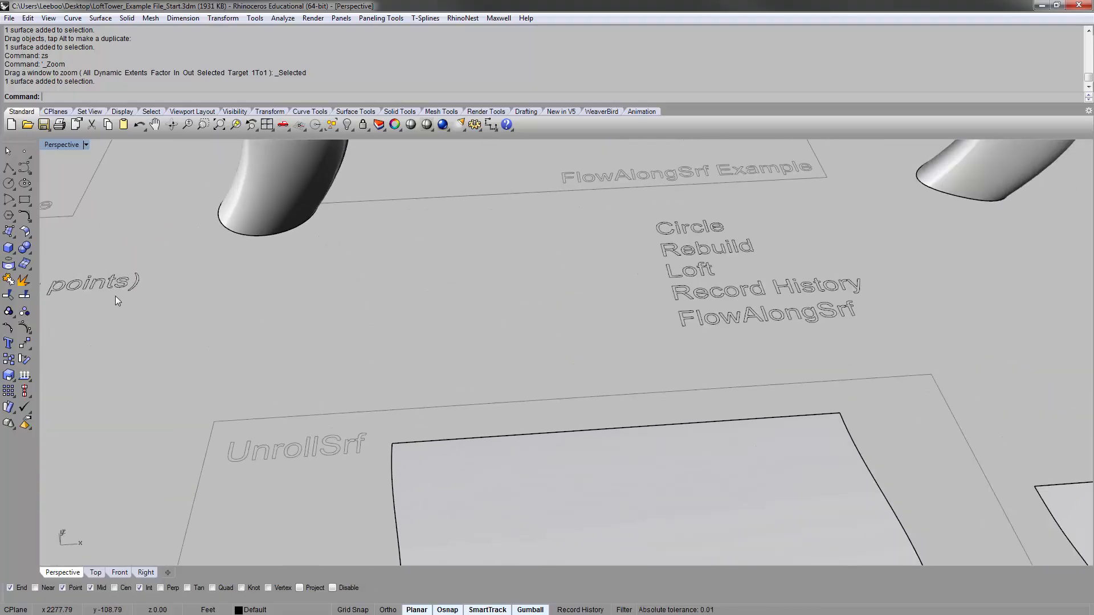
right_click_drag(376, 372, 324, 254, "shift")
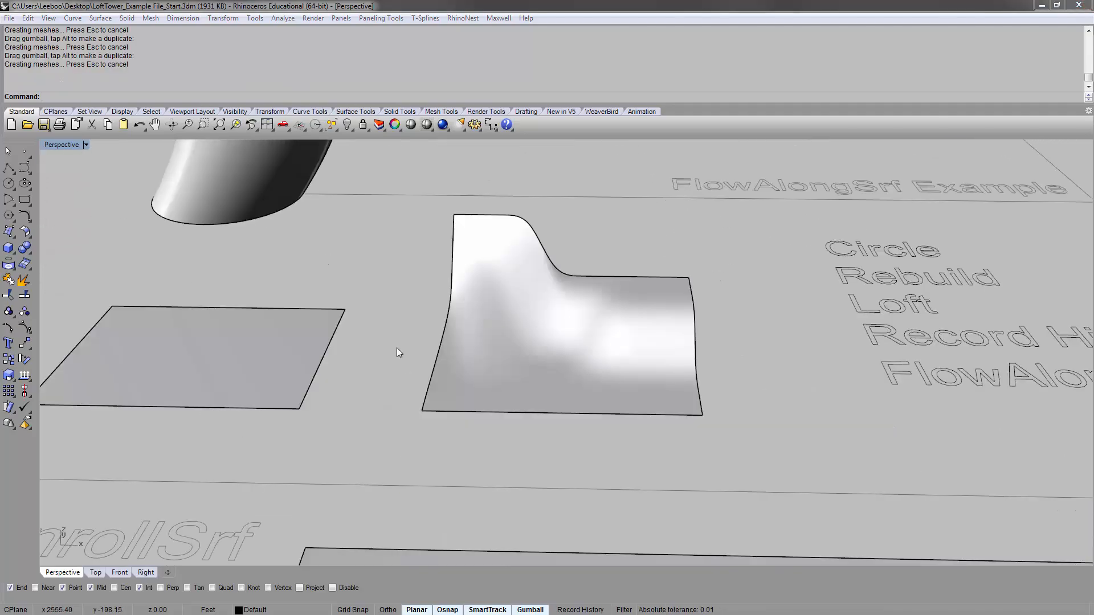
Turn on the control points of the flat rectangle and the curved patch above the last UnrollSrf frame.
right_click_drag(397, 348, 418, 327)
scroll(411, 326, "down", 2)
left_click(368, 320)
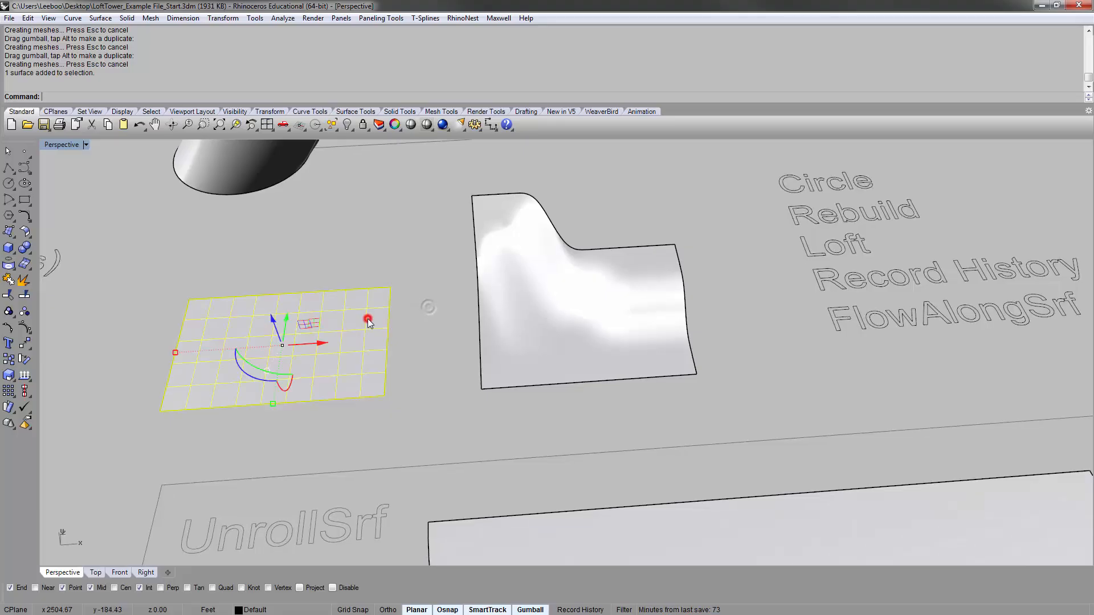
key("F10")
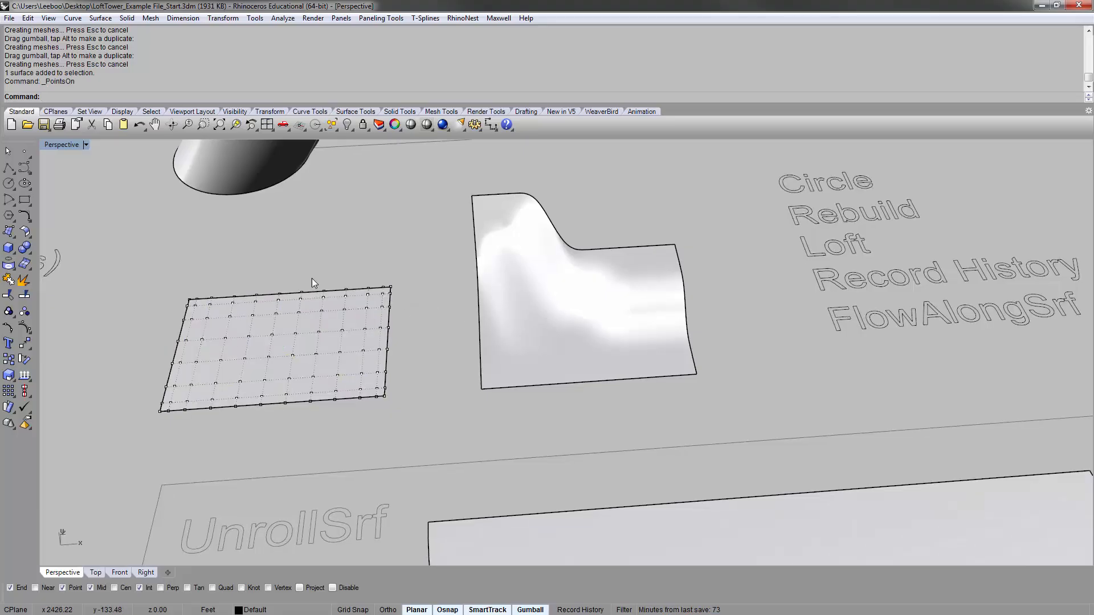
left_click(510, 304)
key("F10")
right_click_drag(450, 271, 337, 324)
right_click_drag(618, 344, 563, 315)
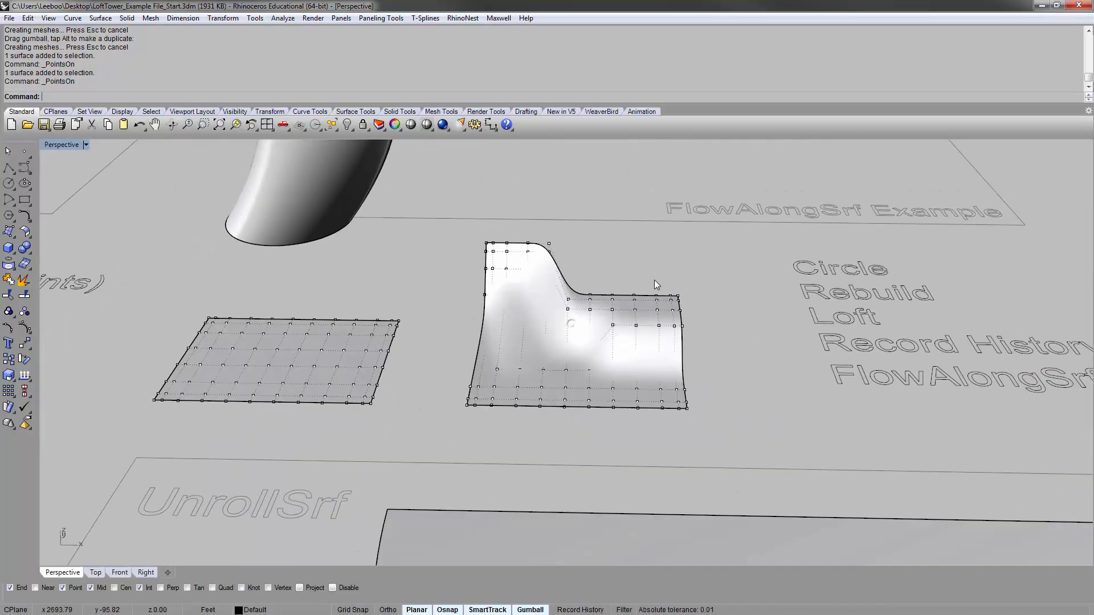
Select control points at the curved patch's rear corner nearest the FlowAlongSrf text and move them to reshape it.
scroll(654, 280, "up", 4)
left_click_drag(660, 297, 720, 369)
right_click_drag(708, 334, 708, 375)
left_click_drag(709, 314, 761, 272)
left_click(758, 384)
Move 12 control points near the curved patch's front corner to deform it further, and hide the control points.
right_click_drag(713, 474, 719, 411, "shift")
left_click_drag(754, 454, 588, 367)
right_click_drag(702, 414, 699, 426)
left_click_drag(664, 393, 730, 438)
right_click_drag(729, 422, 705, 354, "shift")
left_click_drag(651, 436, 611, 428)
left_click(744, 327)
key("Escape")
right_click_drag(647, 386, 559, 295)
scroll(584, 332, "down", 8)
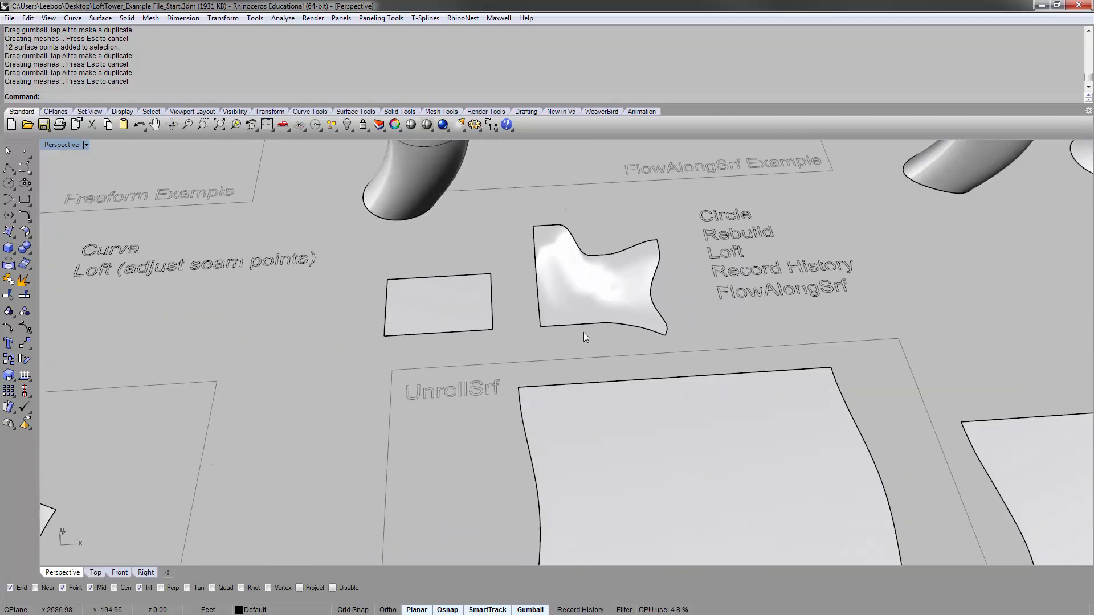
right_click_drag(469, 323, 333, 367, "shift")
scroll(333, 367, "up", 2)
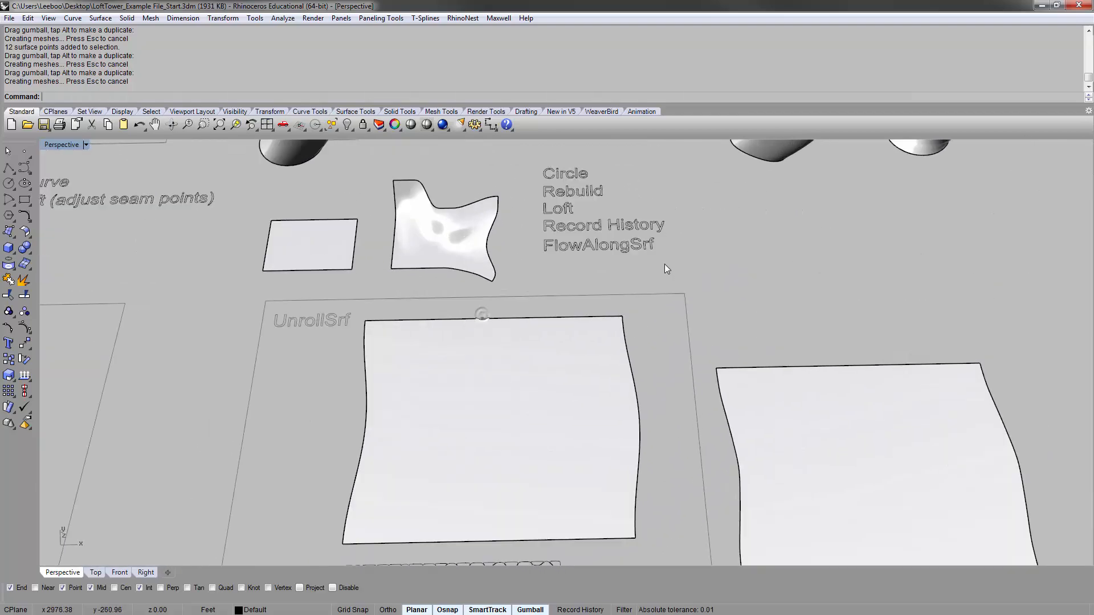
left_click(626, 248)
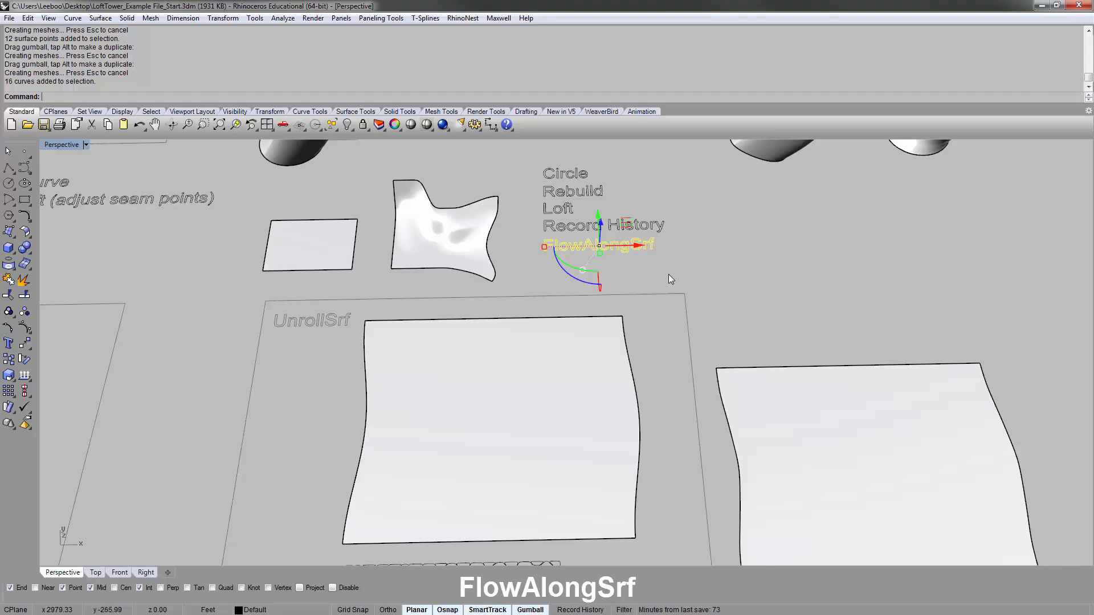
left_click(637, 274)
Copy the corner group of 19 cell curves from the pattern in the UnrollSrf frame onto the small flat rectangle.
scroll(477, 271, "down", 4)
right_click_drag(444, 356, 474, 378, "shift")
scroll(440, 374, "up", 6)
left_click_drag(373, 325, 479, 441)
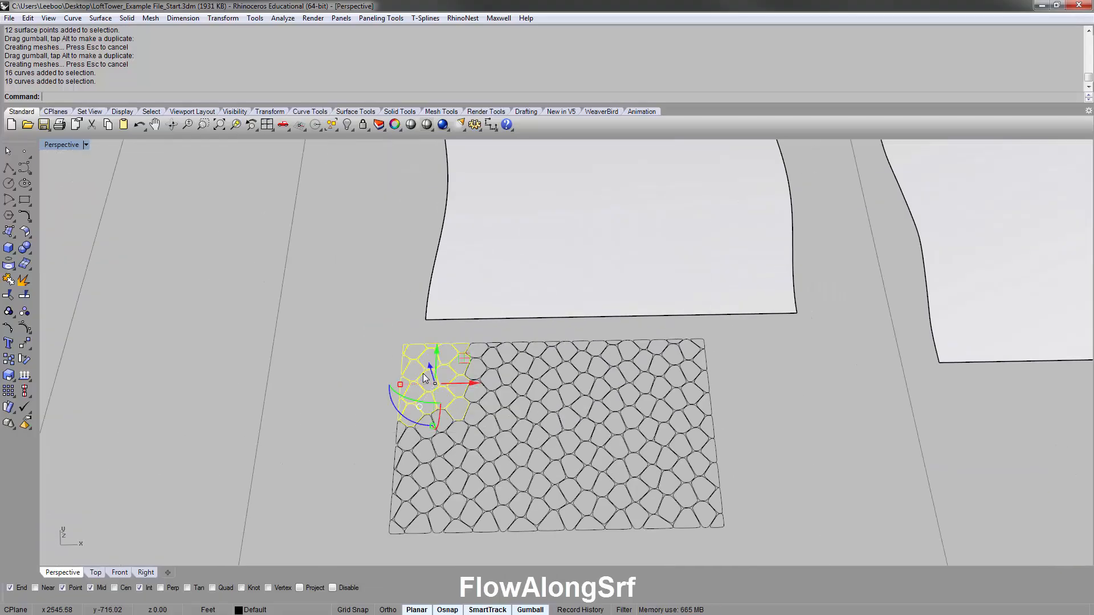
scroll(427, 376, "up", 2)
type("c")
key("Return")
left_click(463, 375)
scroll(501, 419, "down", 5)
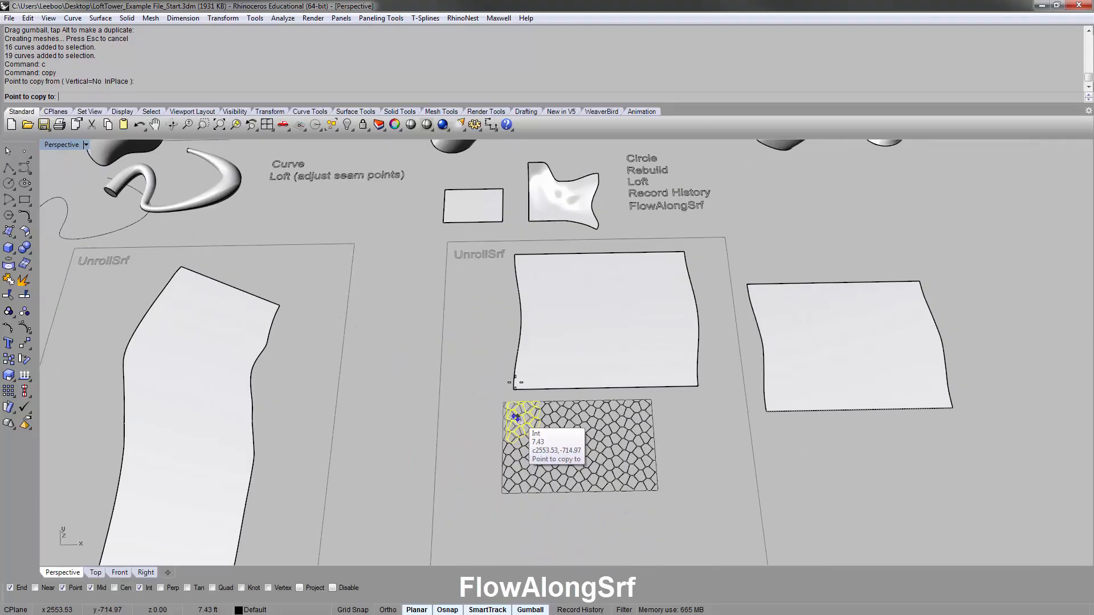
scroll(515, 382, "down", 4)
scroll(476, 284, "up", 13)
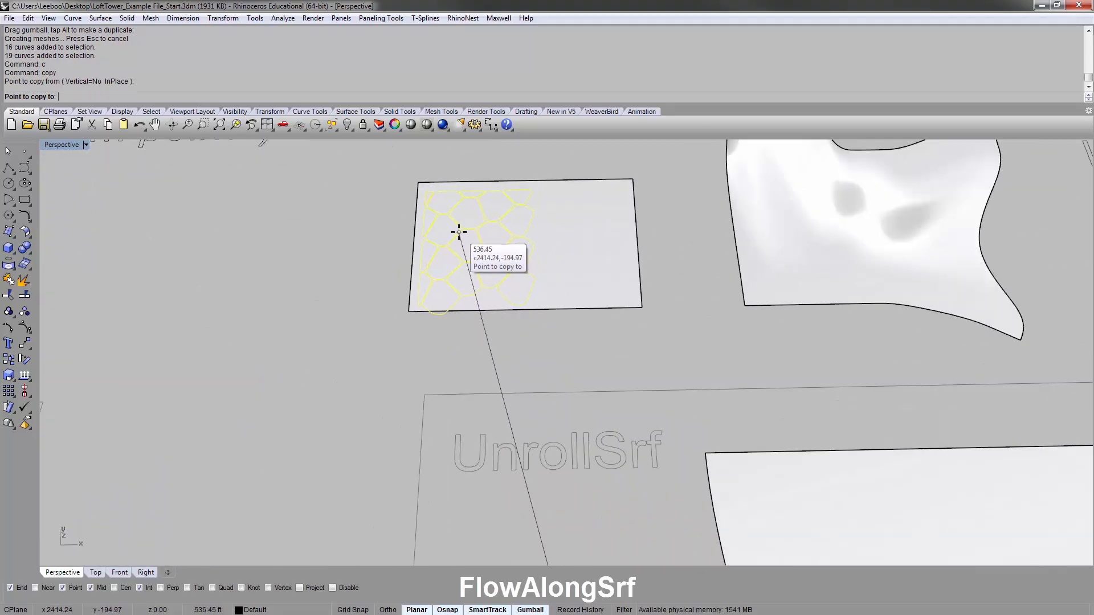
left_click(455, 228)
right_click(455, 227)
left_click(385, 237)
right_click_drag(354, 232, 341, 254, "shift")
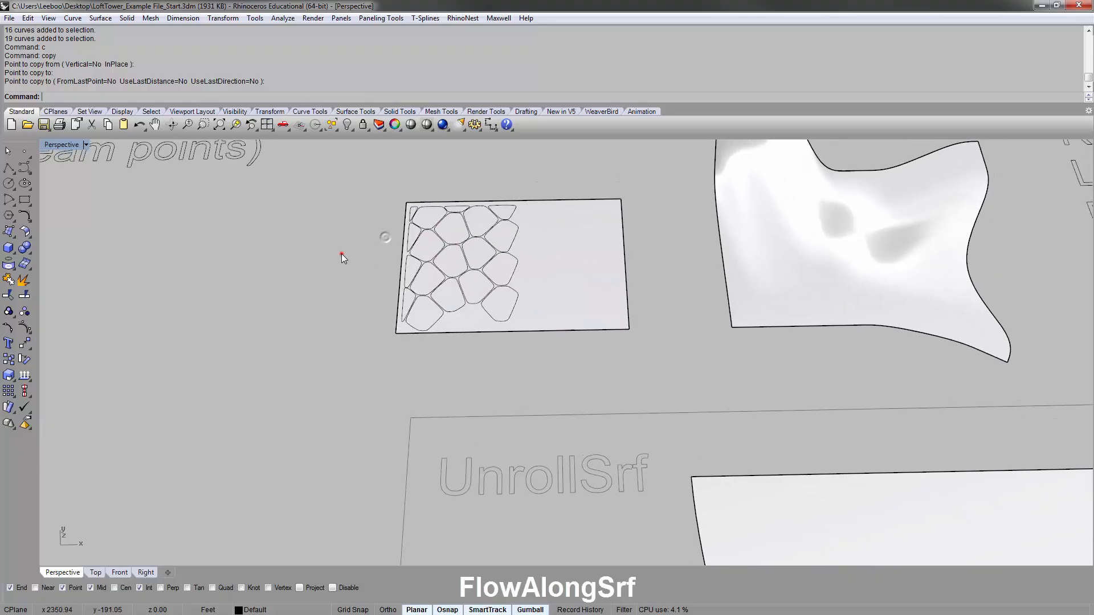
Delete the eight cell curves on the lower part of the copied pattern, keeping only the cells at the flat rectangle's upper-left corner.
left_click_drag(342, 258, 564, 381)
scroll(528, 346, "up", 3)
scroll(520, 356, "down", 1)
key("Delete")
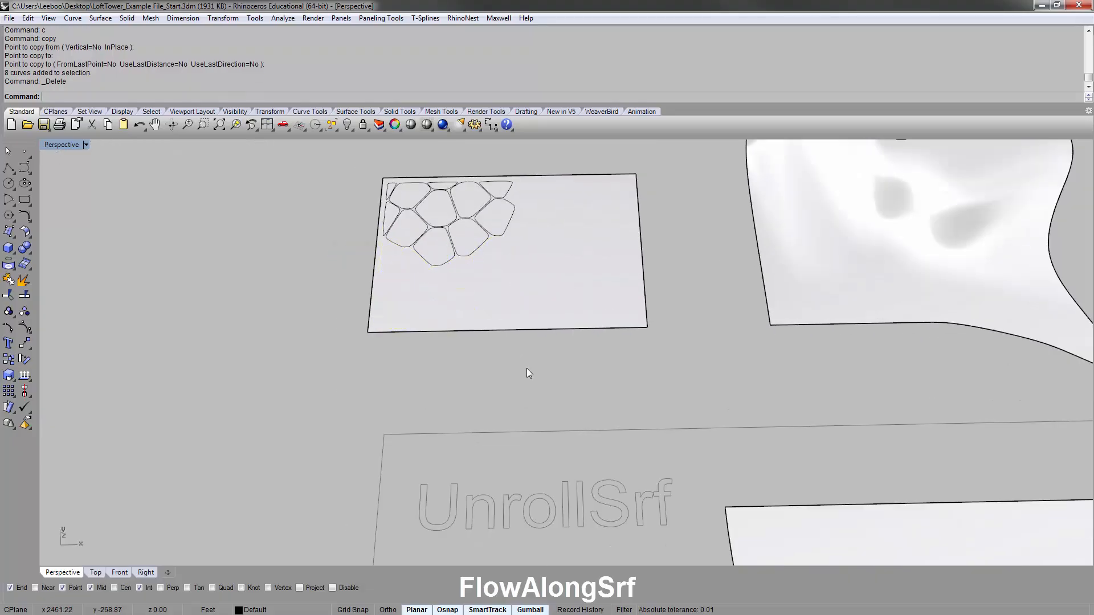
Start FlowAlongSrf with all remaining cell curves on the small flat rectangle as the objects to flow.
right_click_drag(558, 241, 439, 302, "shift")
right_click_drag(373, 308, 454, 359)
right_click_drag(572, 330, 520, 325, "shift")
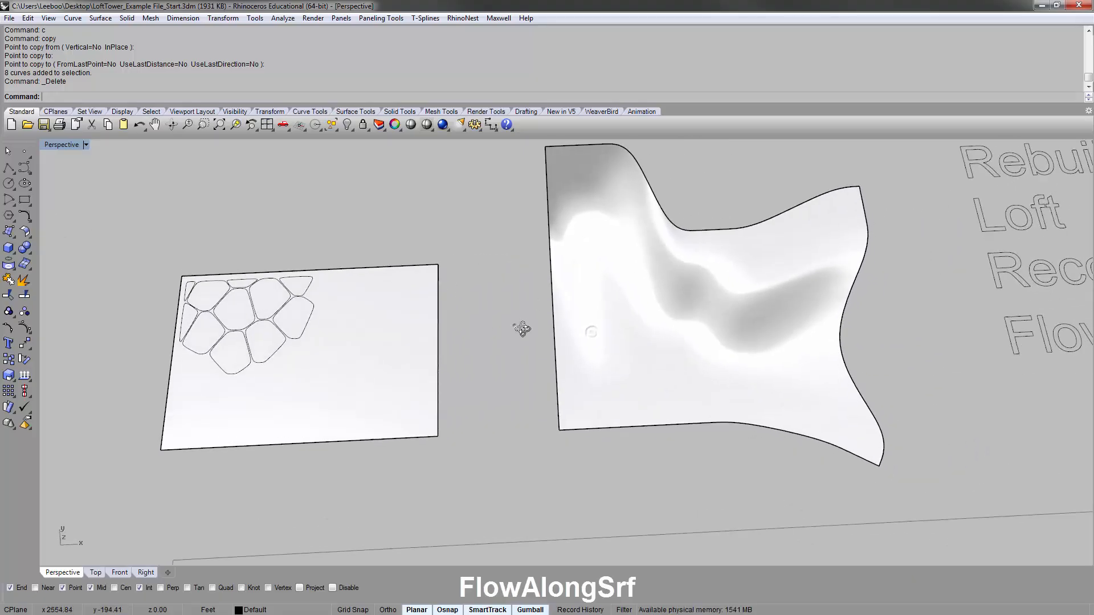
type("Flow")
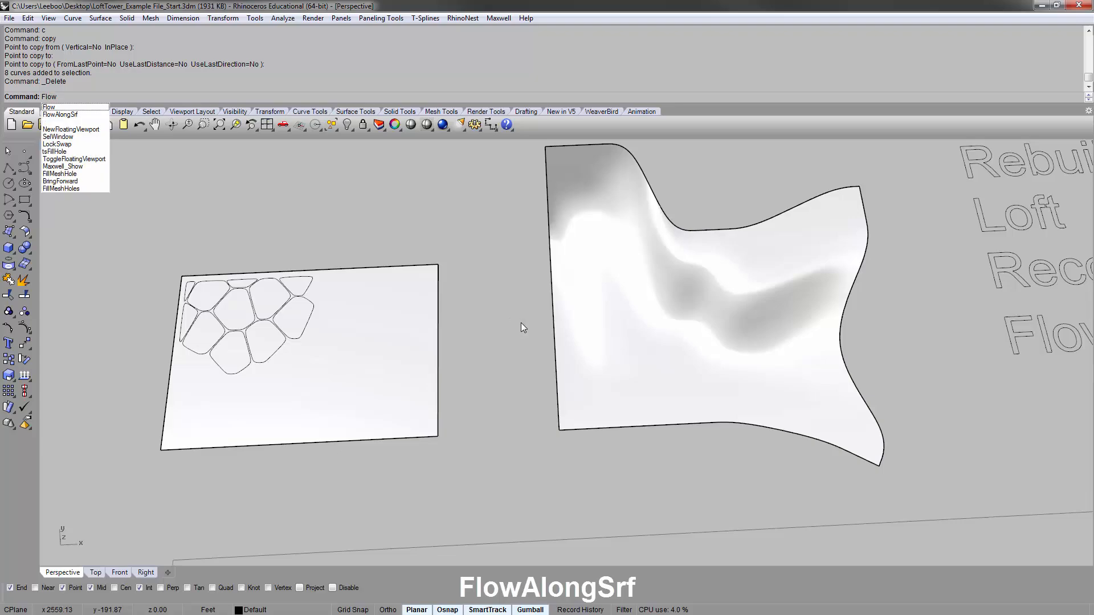
key("Down")
key("Down")
key("Return")
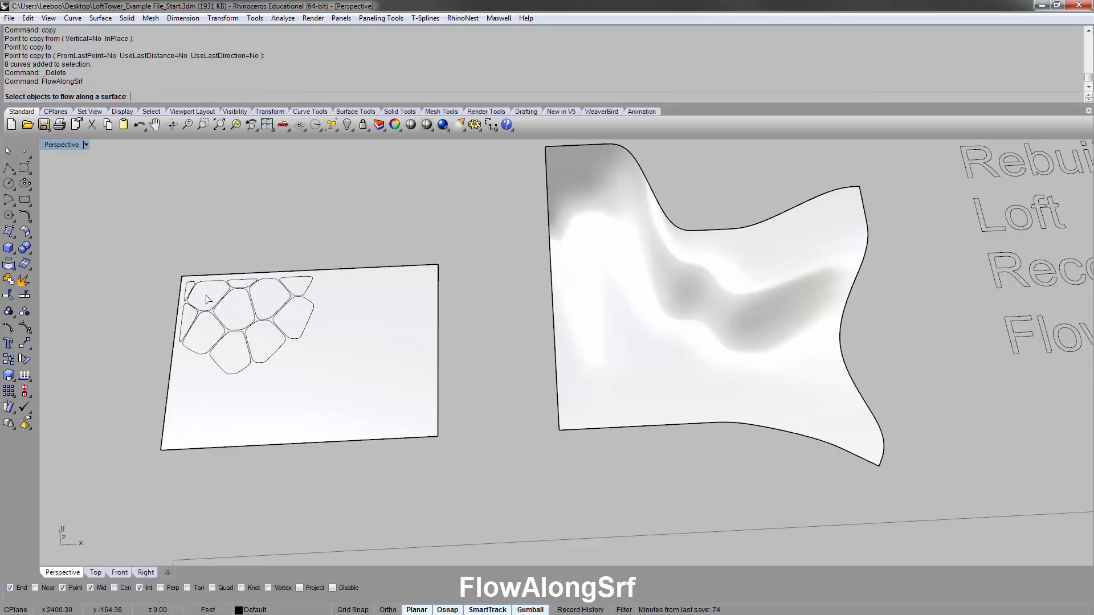
left_click_drag(141, 220, 322, 379)
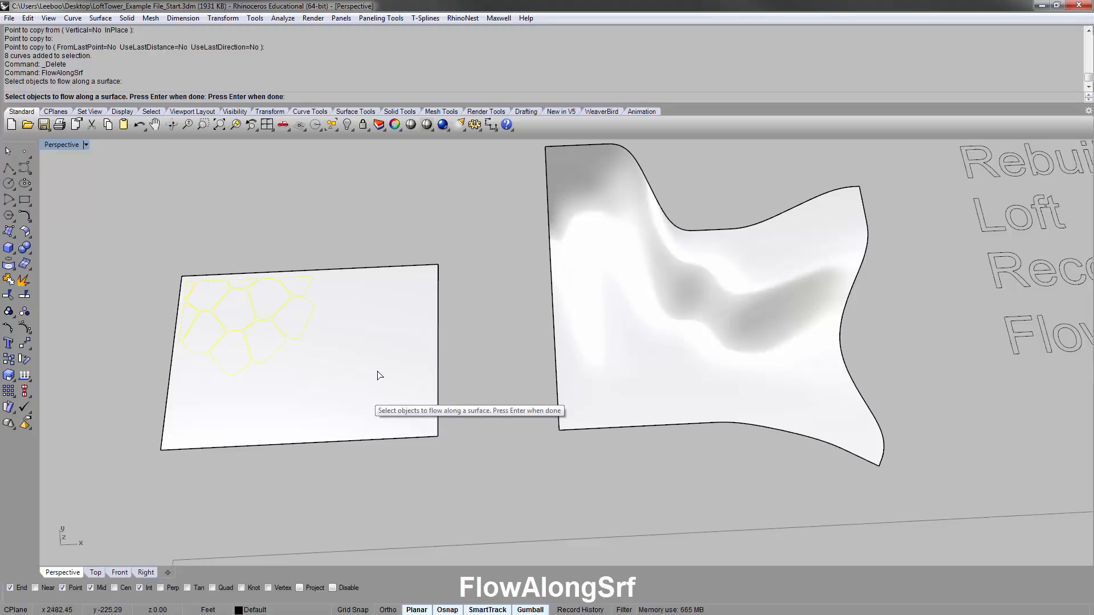
key("Return")
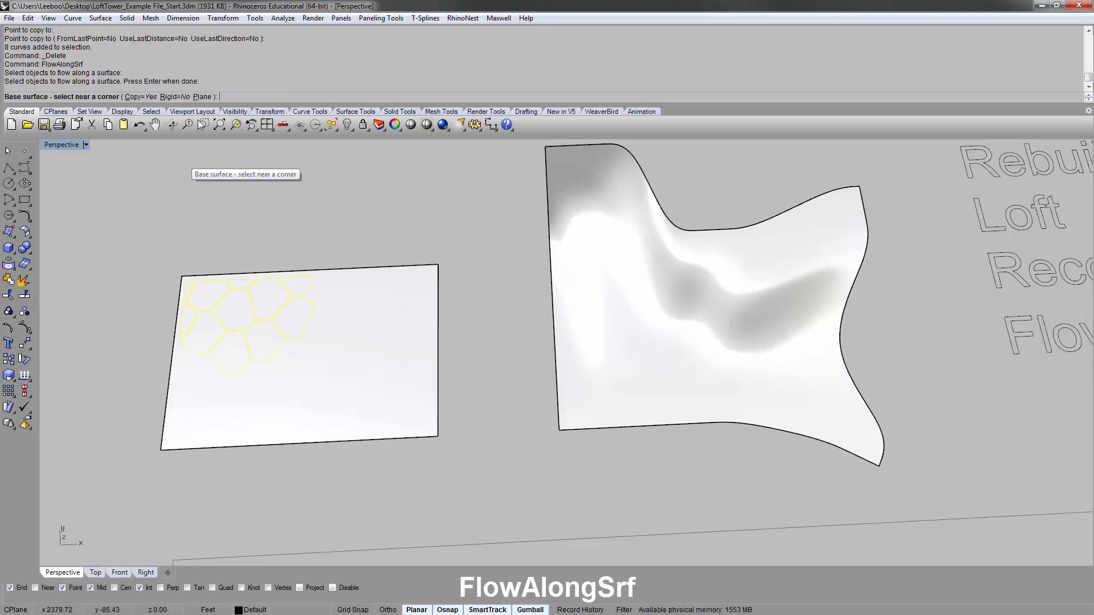
scroll(227, 258, "up", 5)
scroll(178, 281, "down", 6)
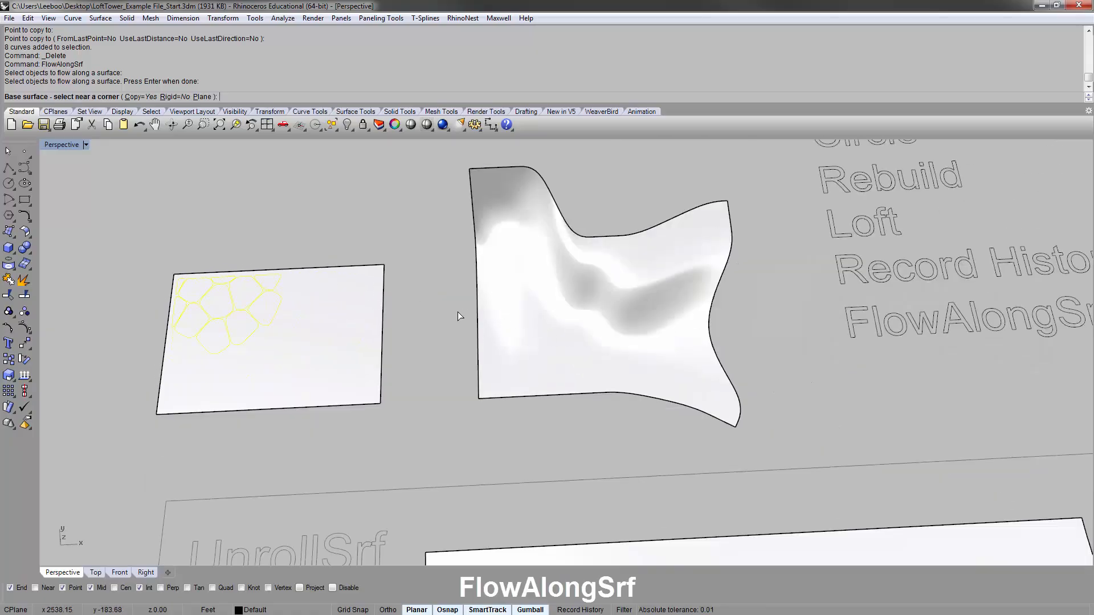
Try flowing the selected cell curves from the flat rectangle onto the curved surface, matching their upper-right corners.
left_click(383, 278)
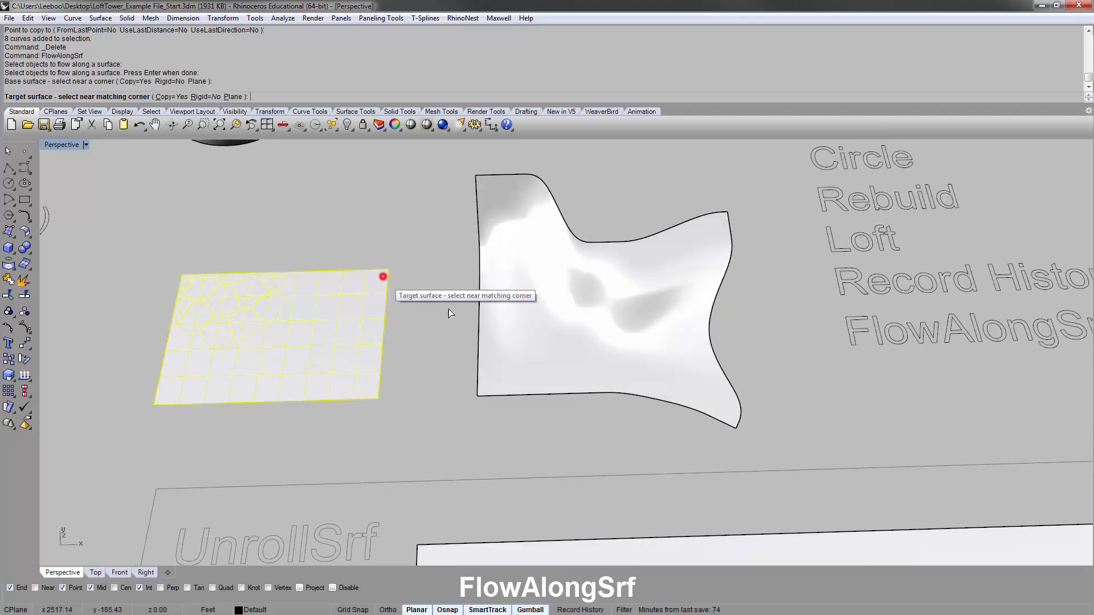
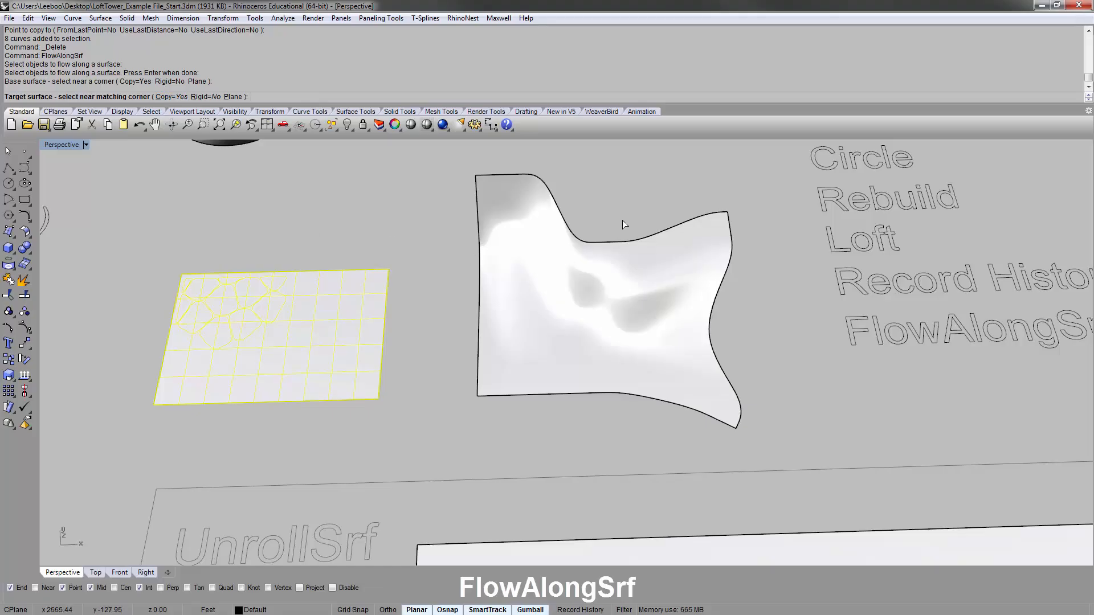
left_click(723, 219)
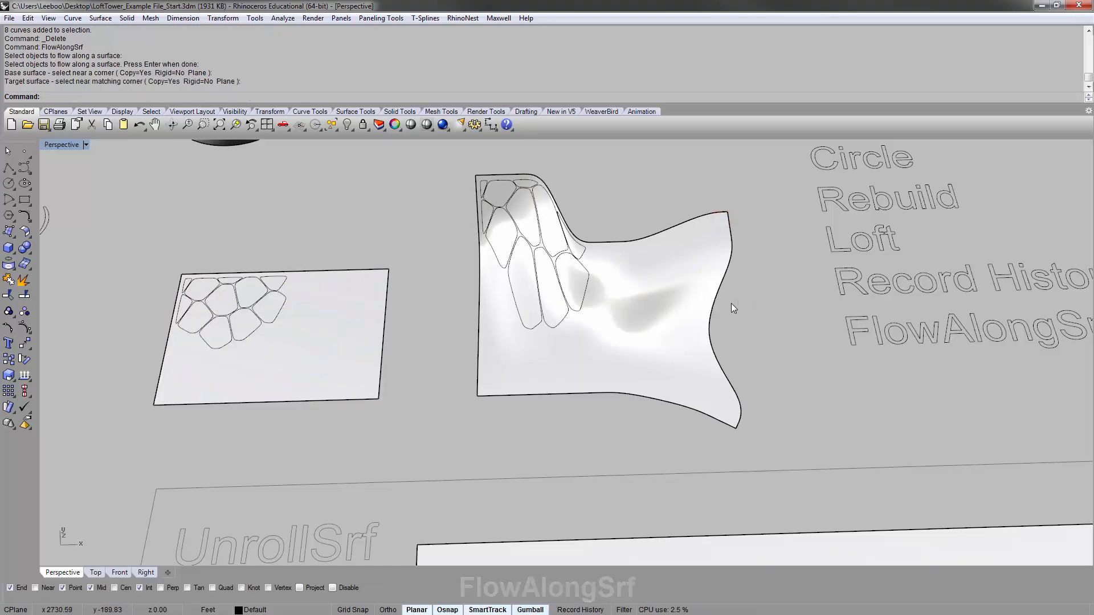
right_click_drag(724, 294, 707, 300, "shift")
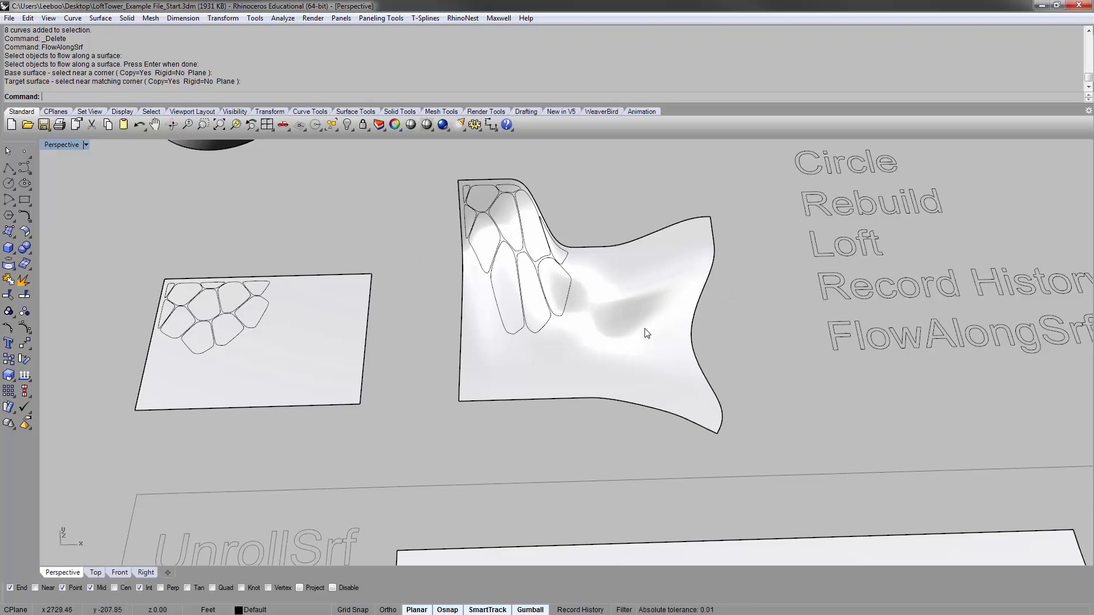
key("ctrl+z")
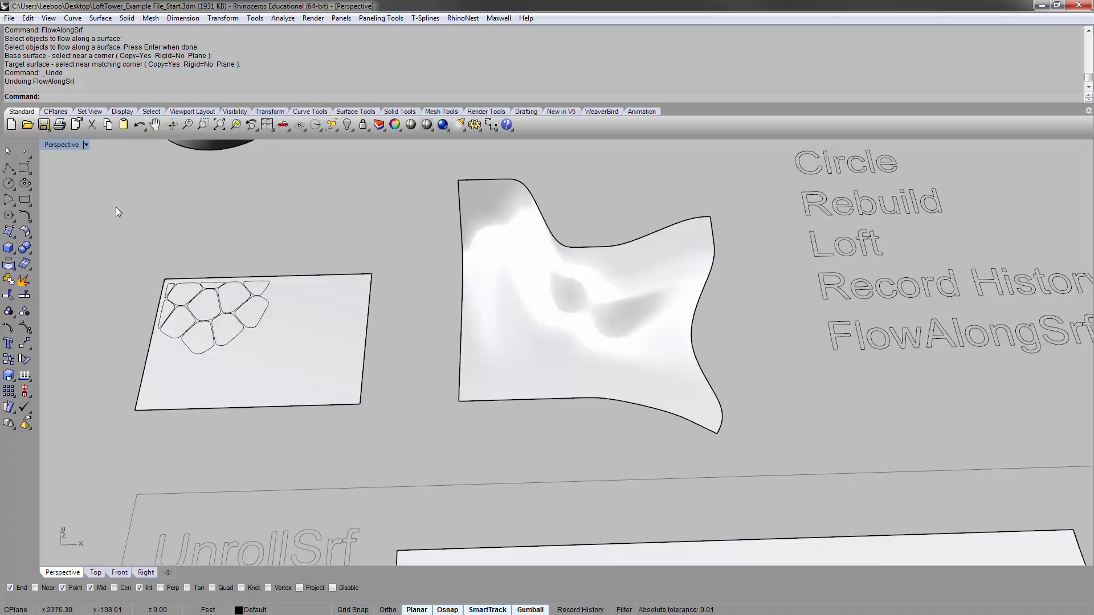
Turn on Record History and flow the cell curves from the flat rectangle onto the curved surface, matching their upper-right corners.
left_click_drag(115, 206, 340, 375)
left_click(340, 258)
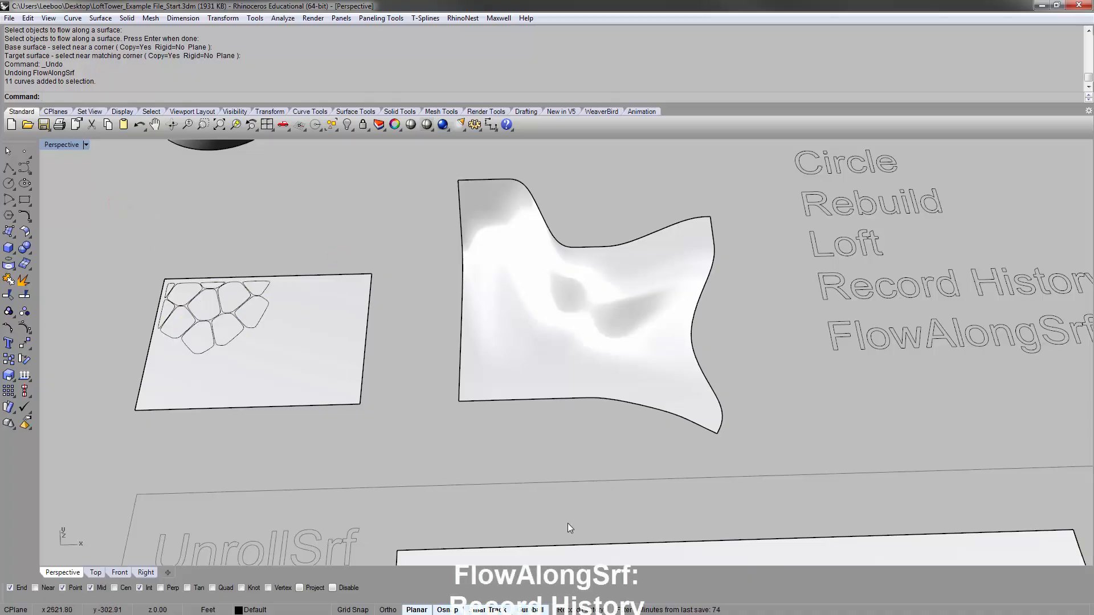
left_click(577, 608)
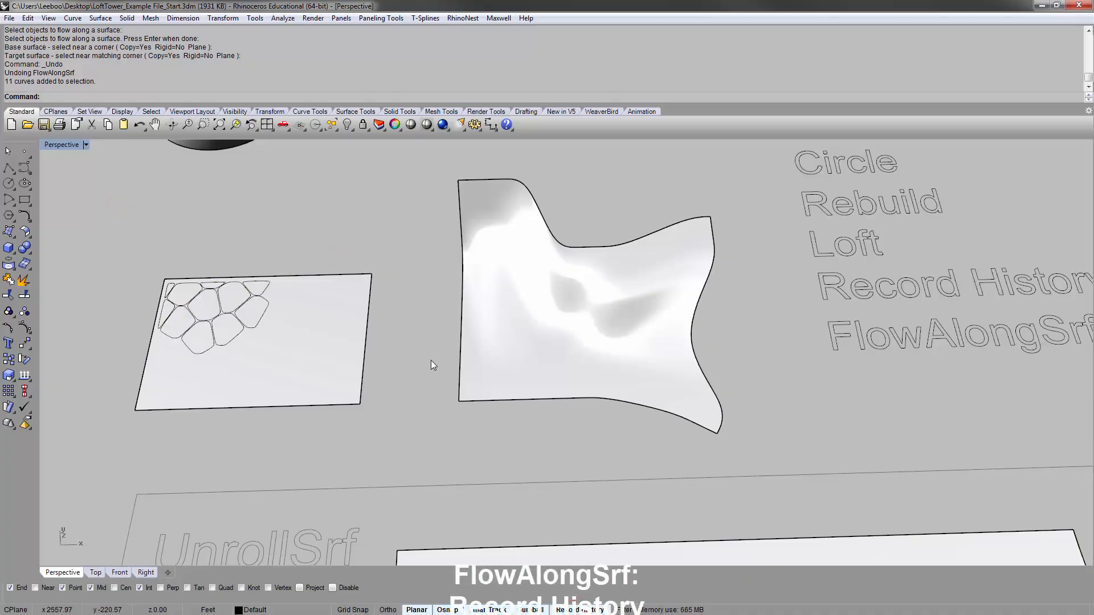
type("FlowAlongSrf")
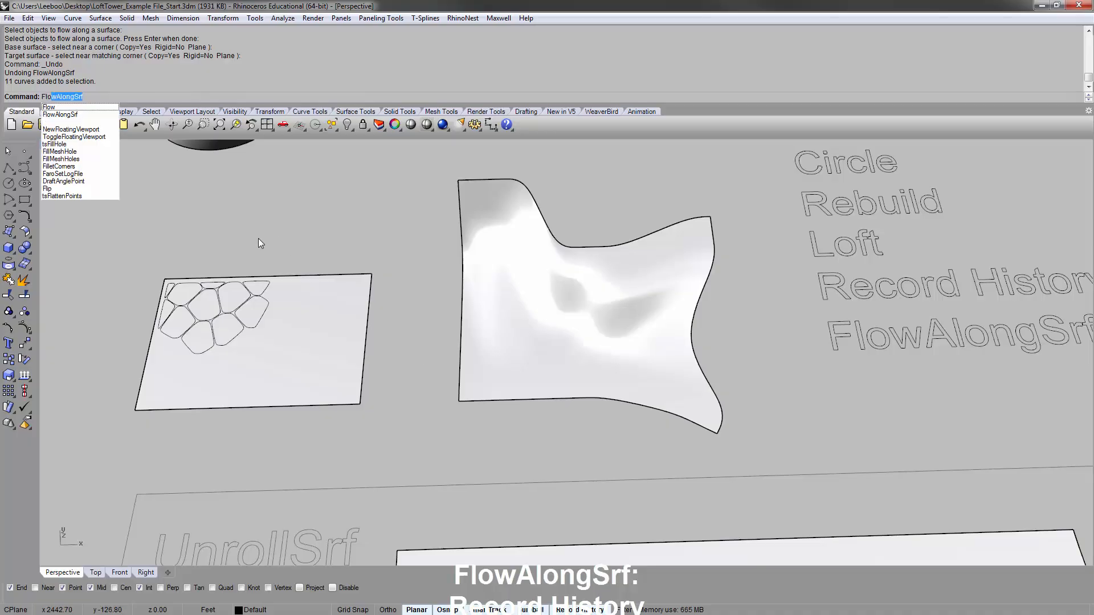
key("Return")
left_click_drag(123, 237, 301, 409)
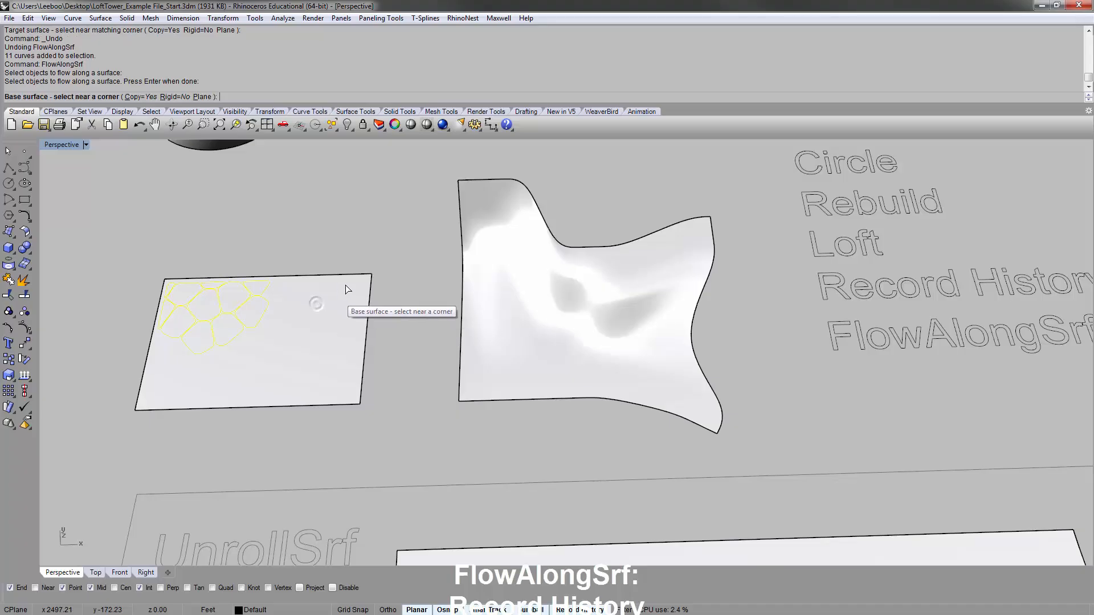
key("Return")
left_click(364, 281)
left_click(706, 235)
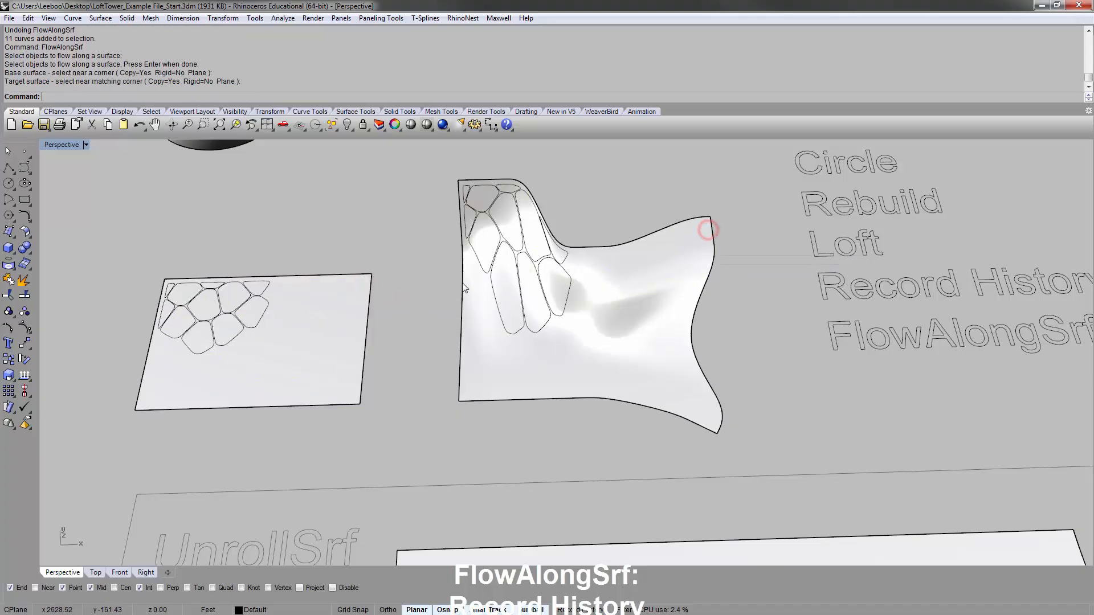
Test the history link by moving the source cell curves around the flat rectangle's lower corners and back to its upper-left area.
left_click_drag(121, 212, 314, 362)
right_click_drag(313, 363, 238, 326)
scroll(240, 305, "up", 2)
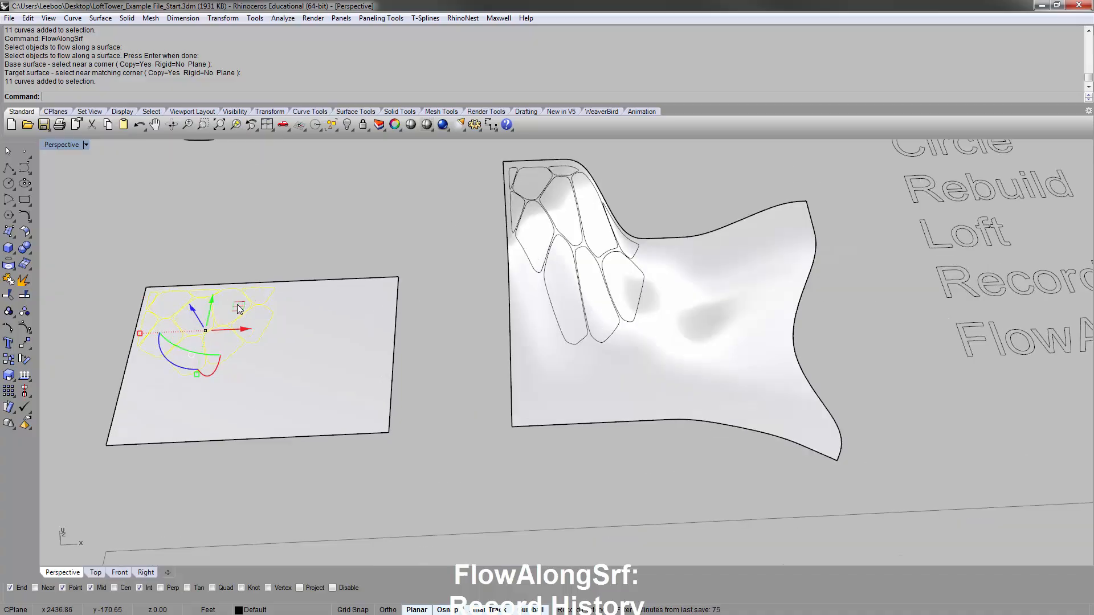
left_click_drag(237, 306, 402, 478)
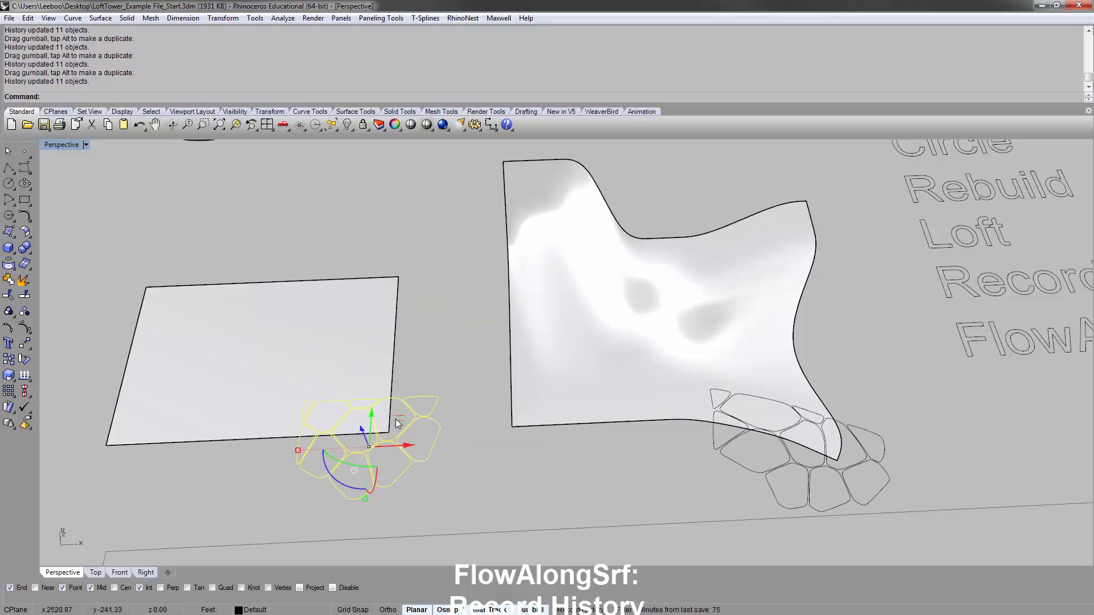
left_click_drag(399, 426, 143, 413)
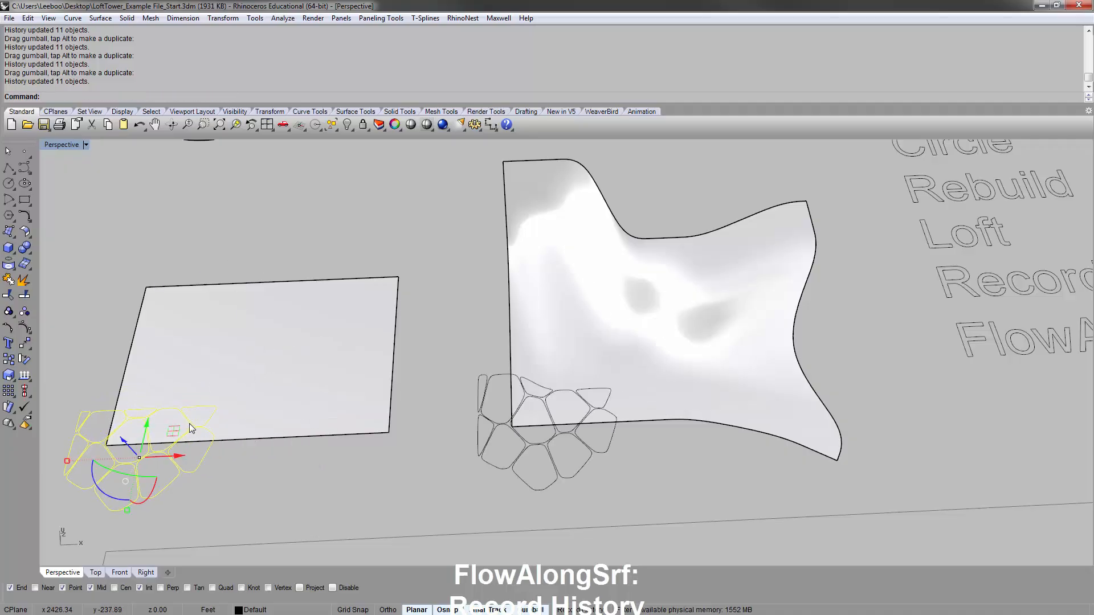
left_click_drag(174, 434, 237, 312)
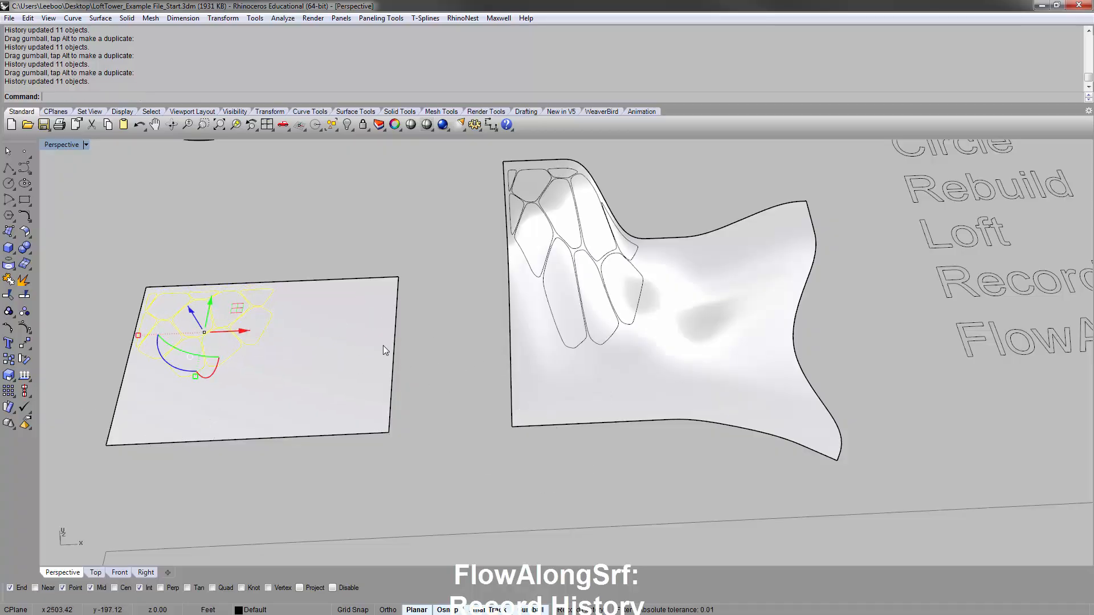
Check the flat rectangle's point counts and degrees in the Rebuild settings without rebuilding it.
scroll(350, 340, "down", 3)
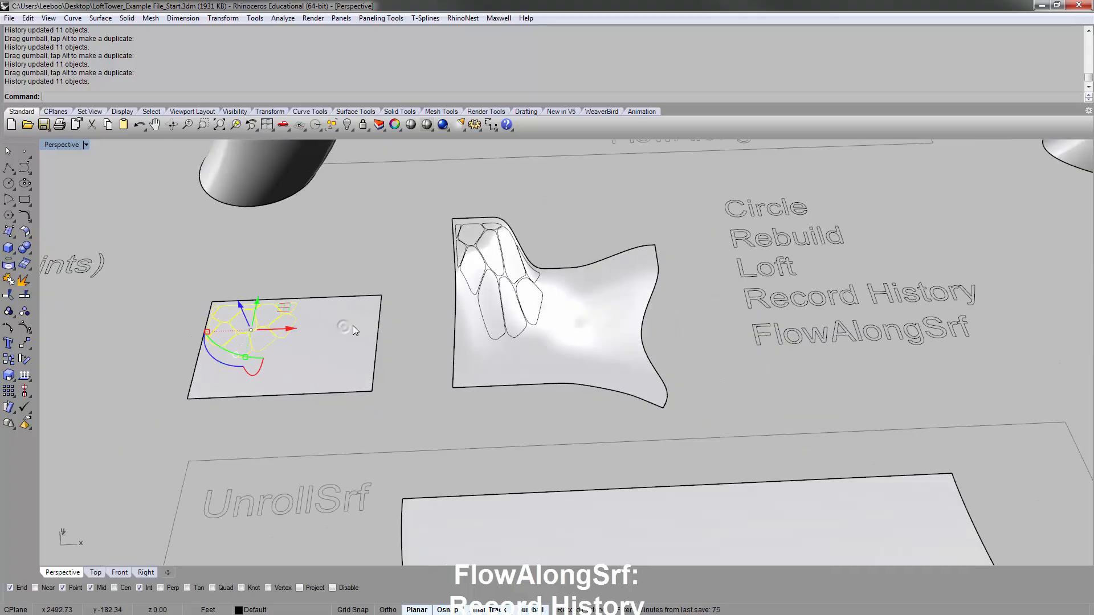
left_click(342, 337)
key("Escape")
left_click(364, 353)
type("r")
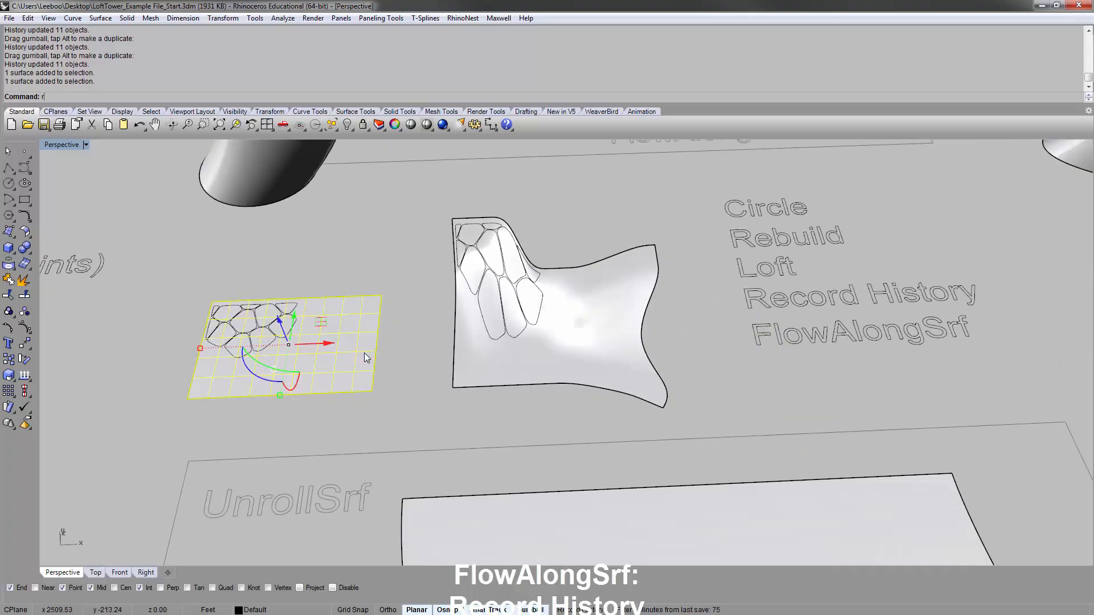
type("ebuild")
key("Return")
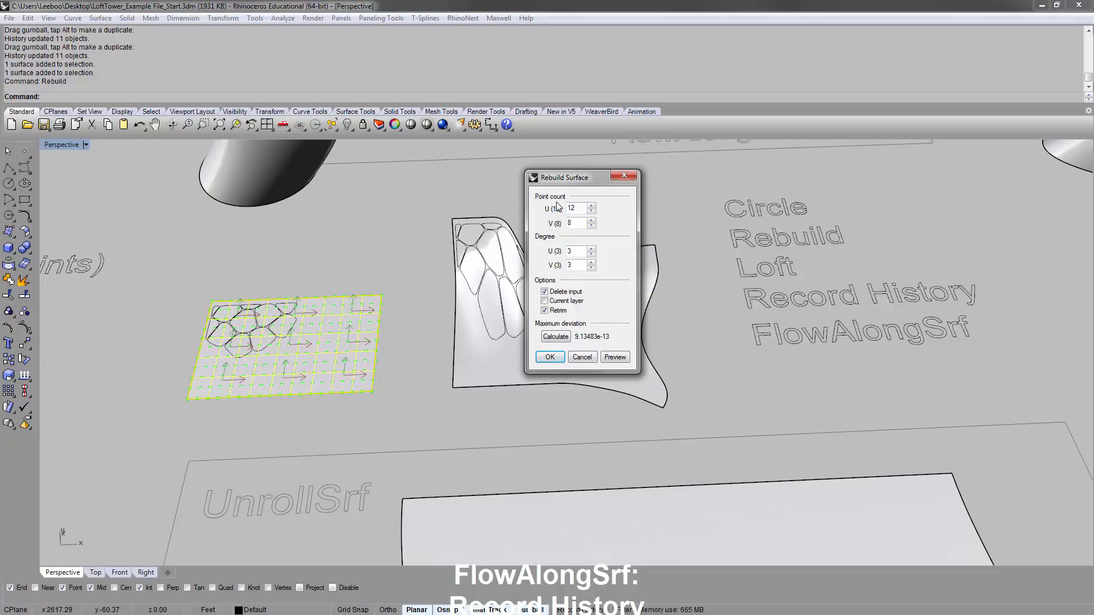
left_click(582, 358)
left_click(431, 308)
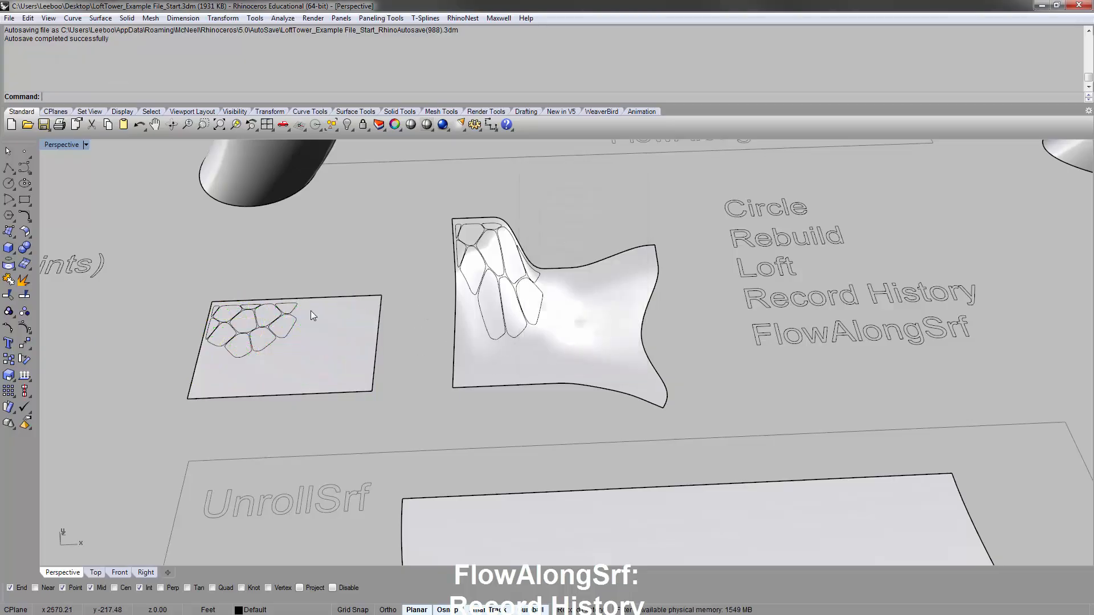
Move the source cell curves from the flat rectangle's upper edge towards its lower edge.
left_click_drag(176, 264, 304, 359)
scroll(285, 319, "up", 2)
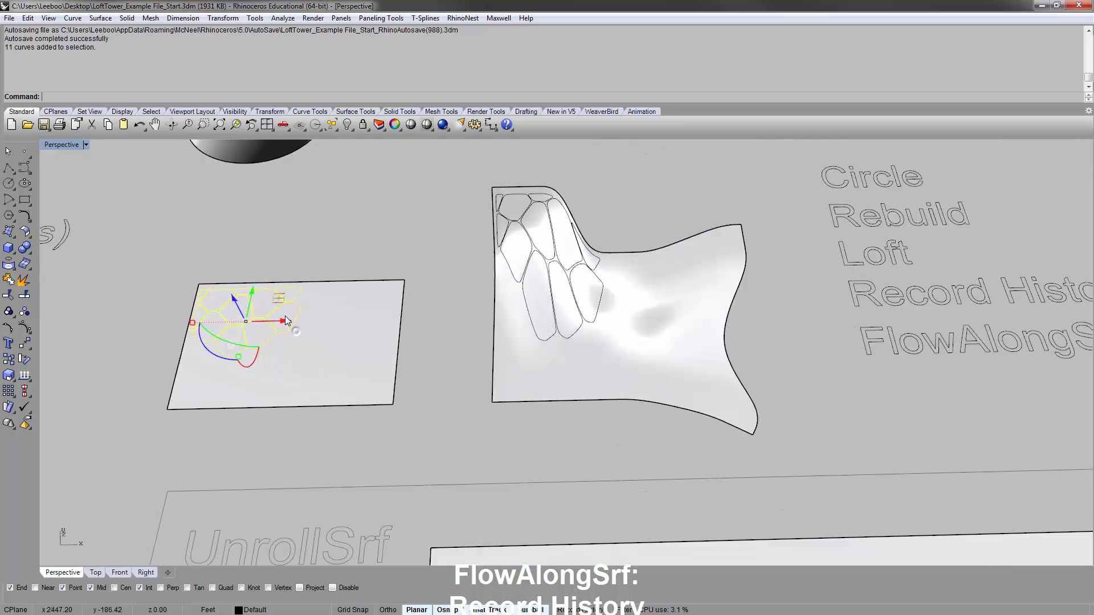
scroll(285, 320, "up", 1)
left_click_drag(271, 297, 265, 344)
left_click(291, 202)
Examine the flat rectangle, the curved surface and the flowed cell curves from several angles.
right_click_drag(241, 341, 273, 304)
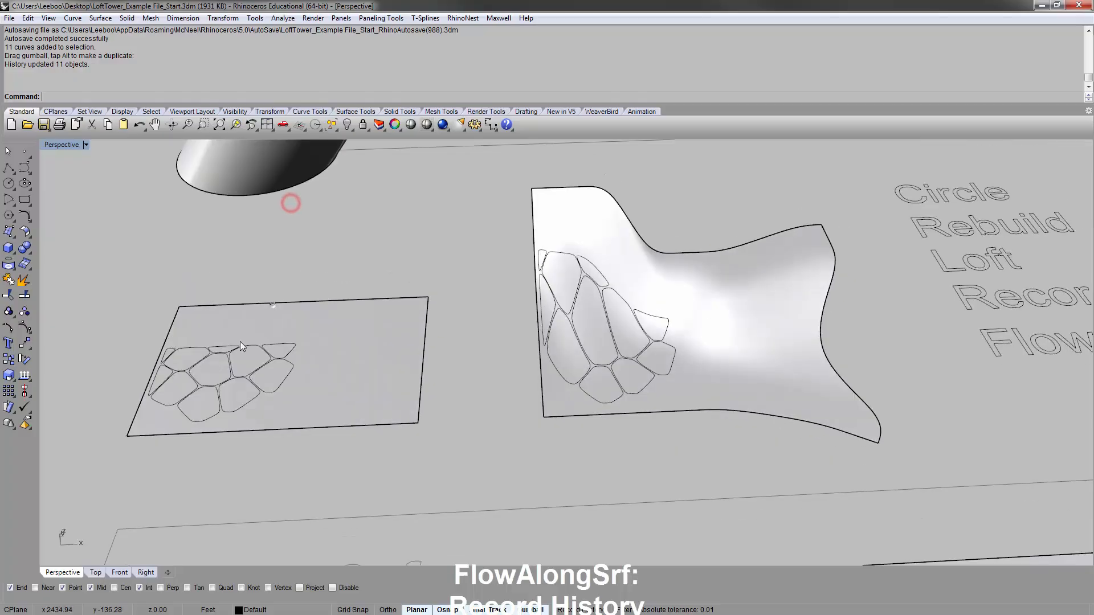
right_click_drag(627, 316, 571, 331)
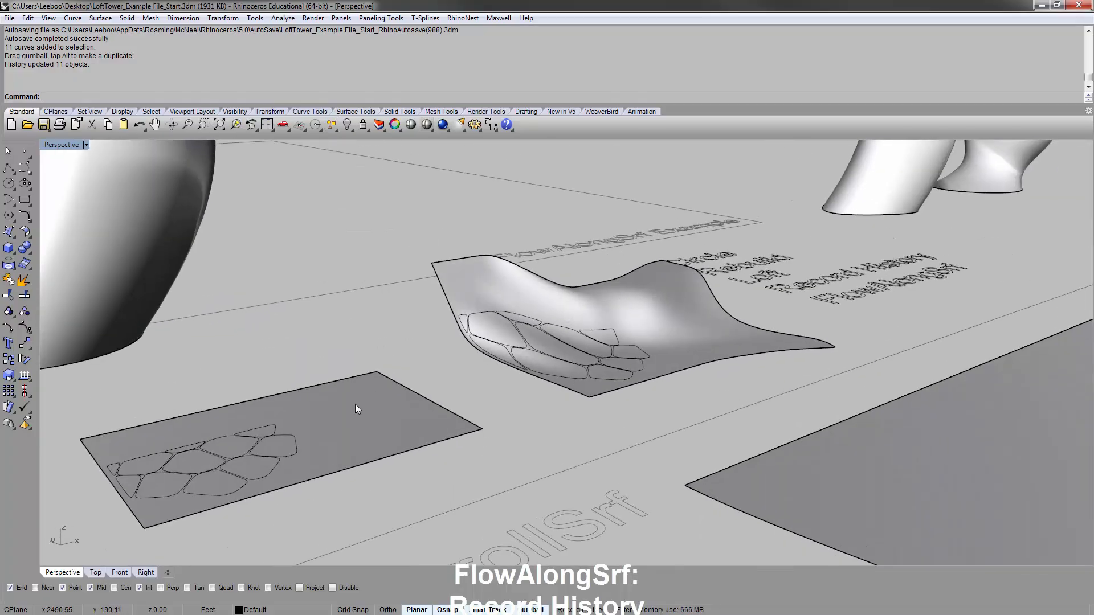
left_click(356, 409)
left_click(350, 347)
left_click(560, 312)
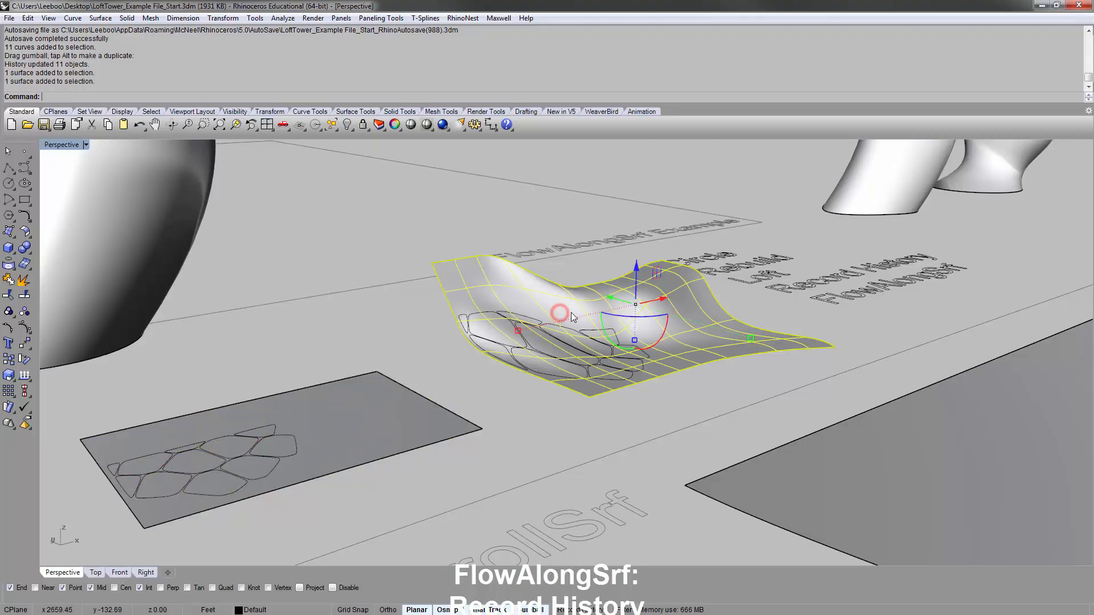
left_click(369, 336)
mouse_move(423, 313)
right_mouse_down()
mouse_move(374, 330)
mouse_move(407, 325)
right_mouse_up()
scroll(376, 328, "down", 6)
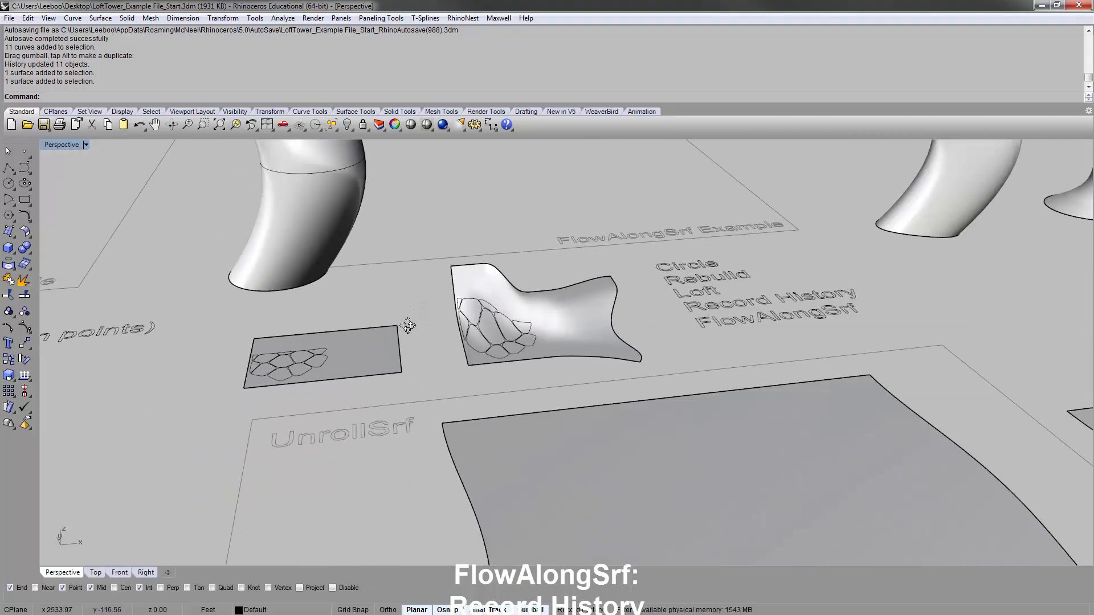
mouse_move(435, 371)
right_mouse_down()
mouse_move(340, 335)
mouse_move(373, 334)
mouse_move(358, 323)
right_mouse_up()
scroll(304, 344, "down", 3)
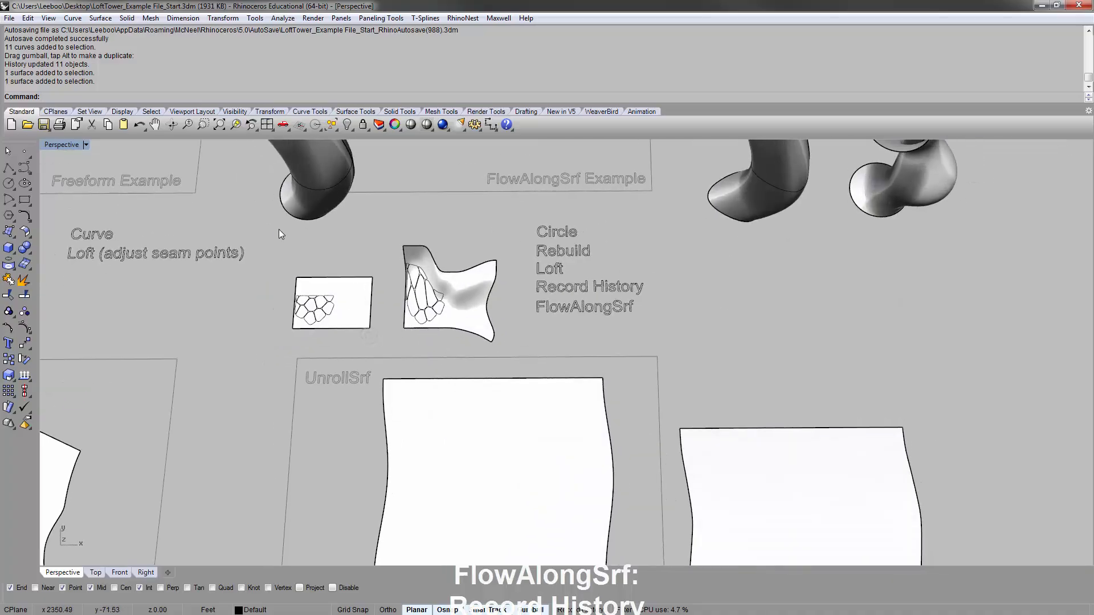
left_click_drag(279, 229, 512, 353)
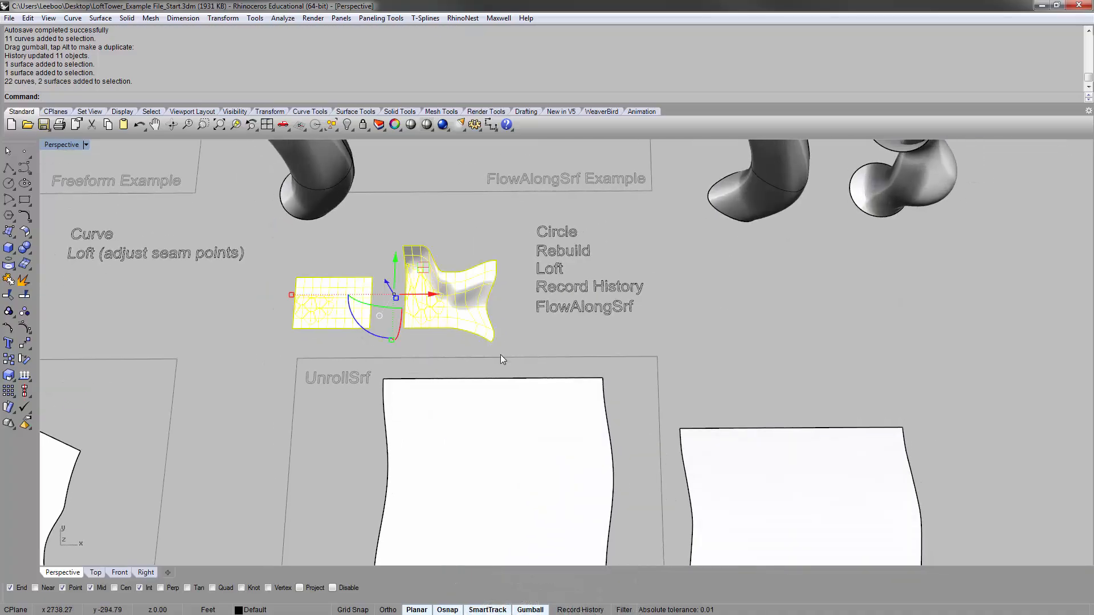
key("Escape")
right_click_drag(342, 220, 343, 276)
Compare the middle section of the FlowAlongSrf example tower with its flat surface in the UnrollSrf area.
left_click(343, 274)
left_click(446, 505)
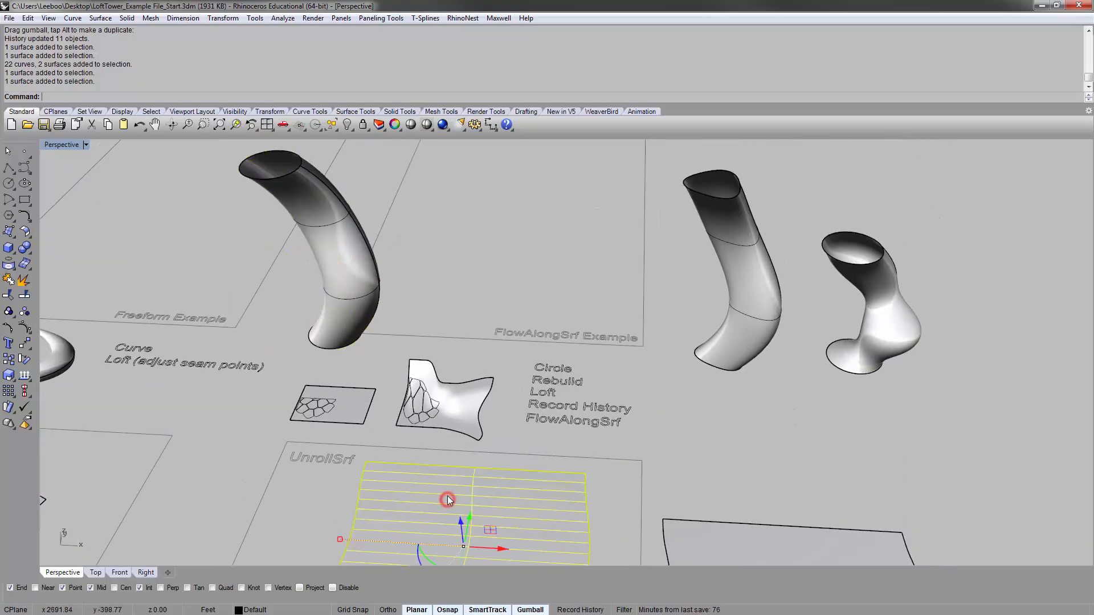
right_click_drag(447, 496, 438, 425, "shift")
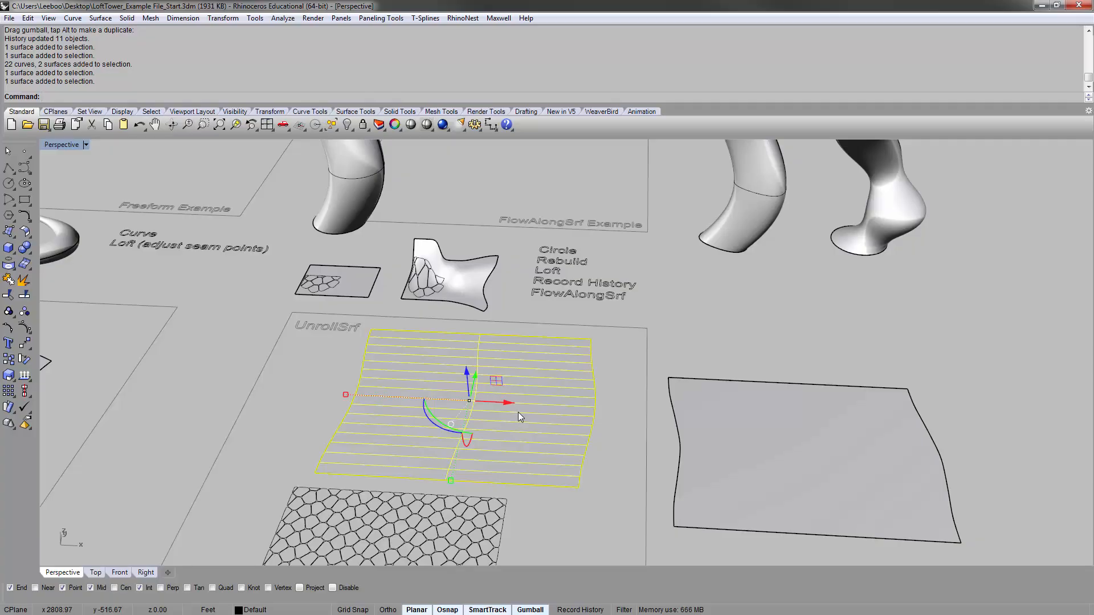
scroll(536, 385, "down", 5)
left_click(429, 393)
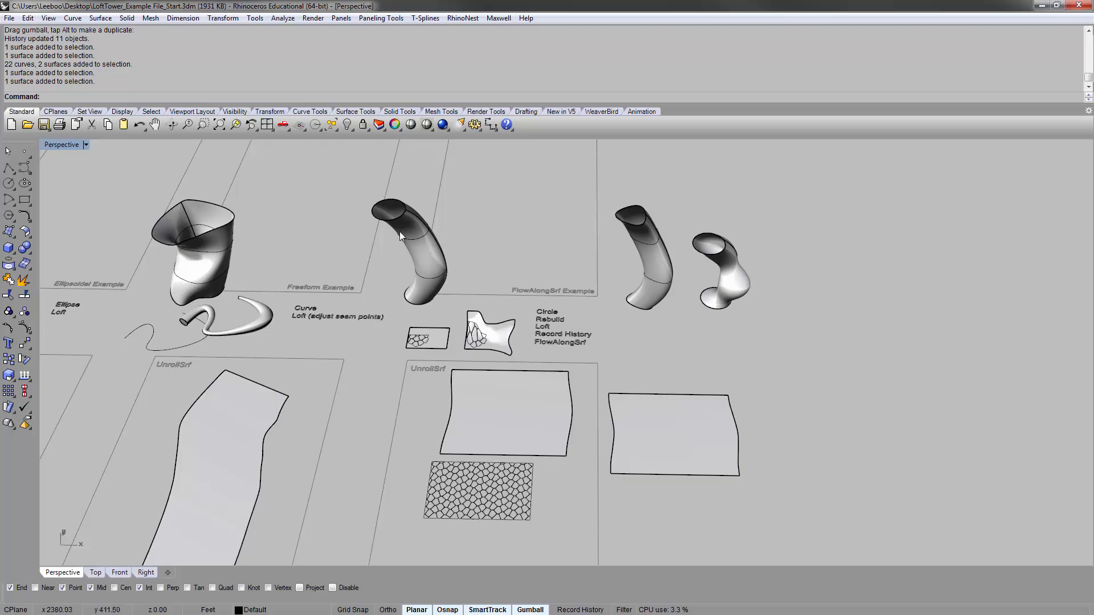
Move the full cell pattern so its lower-left corner meets the lower-left corner of the unrolled surface above it.
right_click_drag(520, 372, 427, 417, "shift")
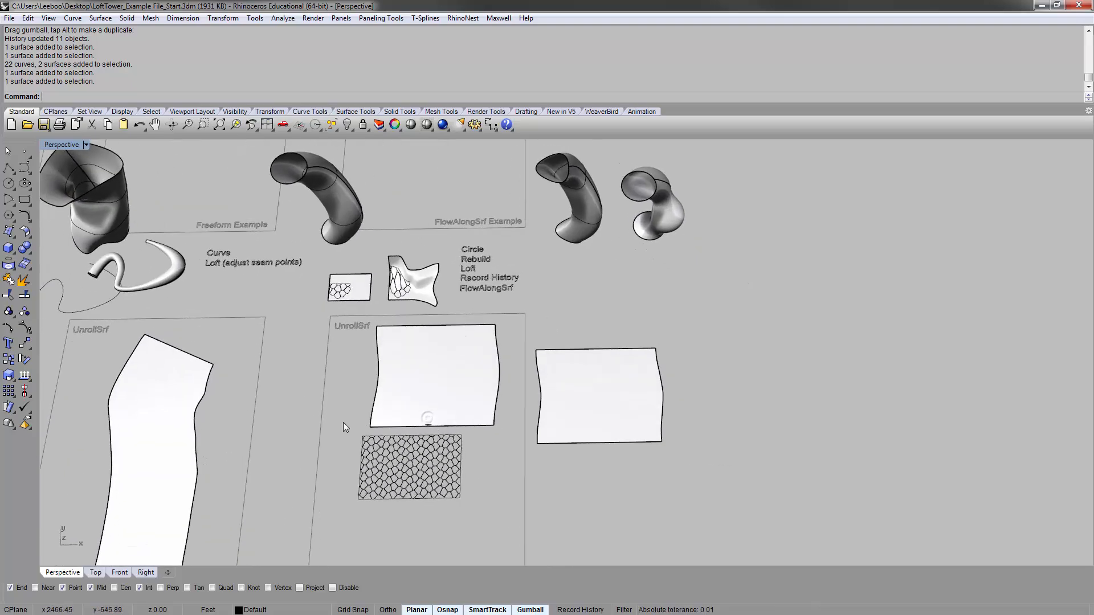
left_click_drag(343, 423, 470, 521)
scroll(375, 486, "up", 5)
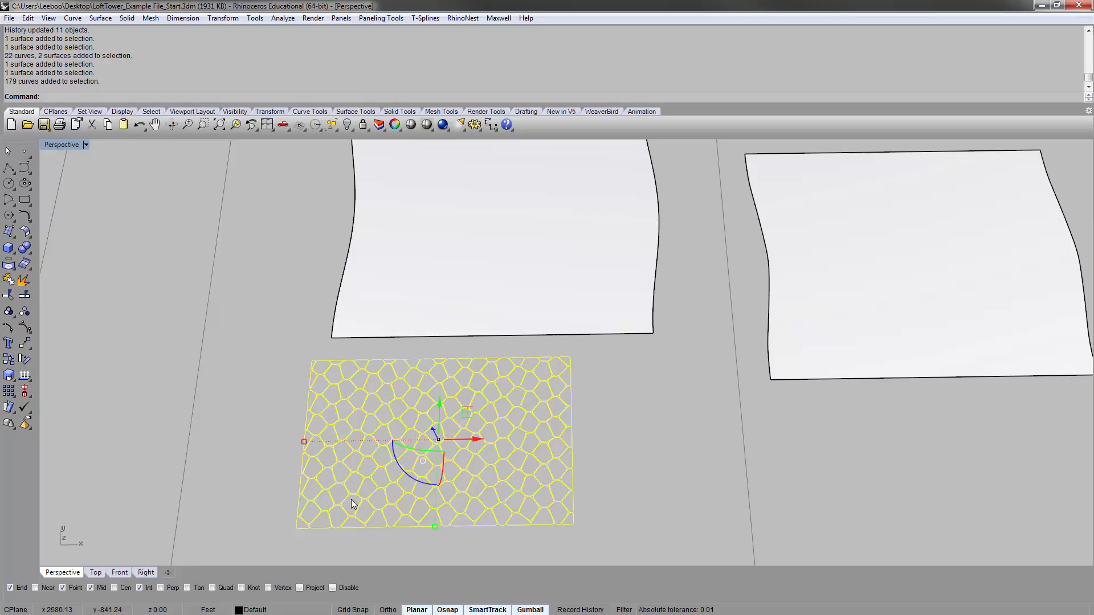
type("M")
key("Return")
scroll(291, 524, "up", 3)
left_click(292, 517)
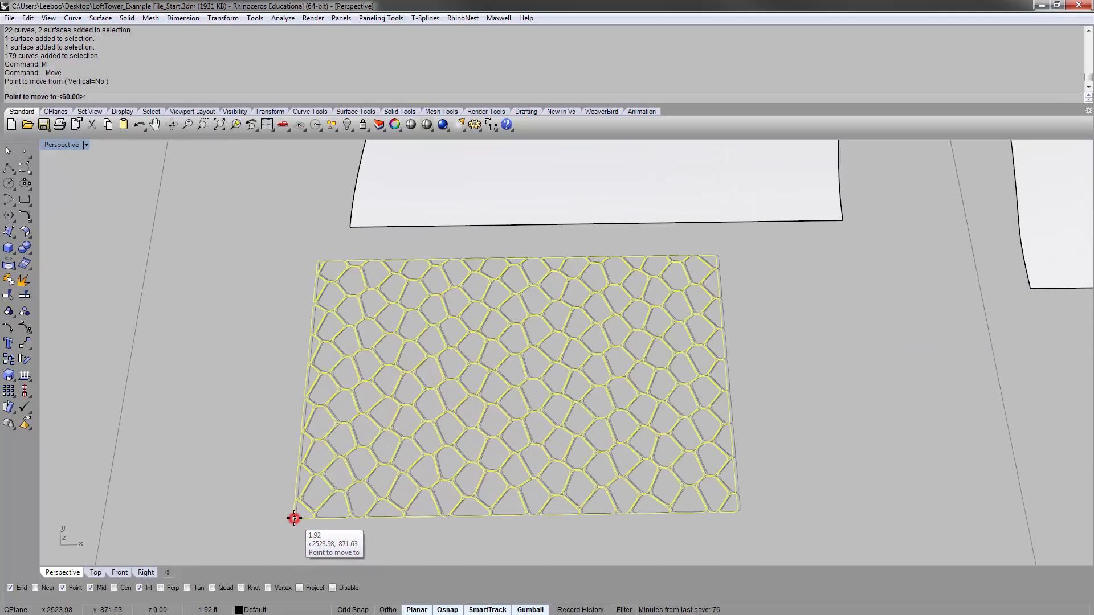
scroll(306, 391, "down", 5)
scroll(317, 391, "up", 8)
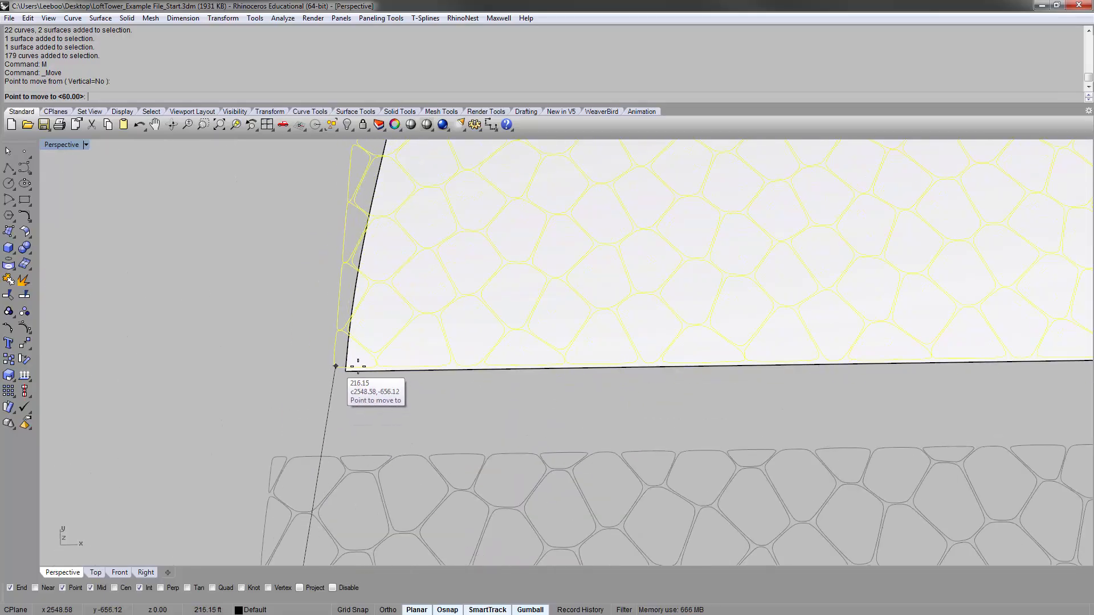
left_click(337, 368)
Nudge the cell pattern slightly at the unrolled surface's lower-left corner and check its placement.
scroll(313, 419, "down", 2)
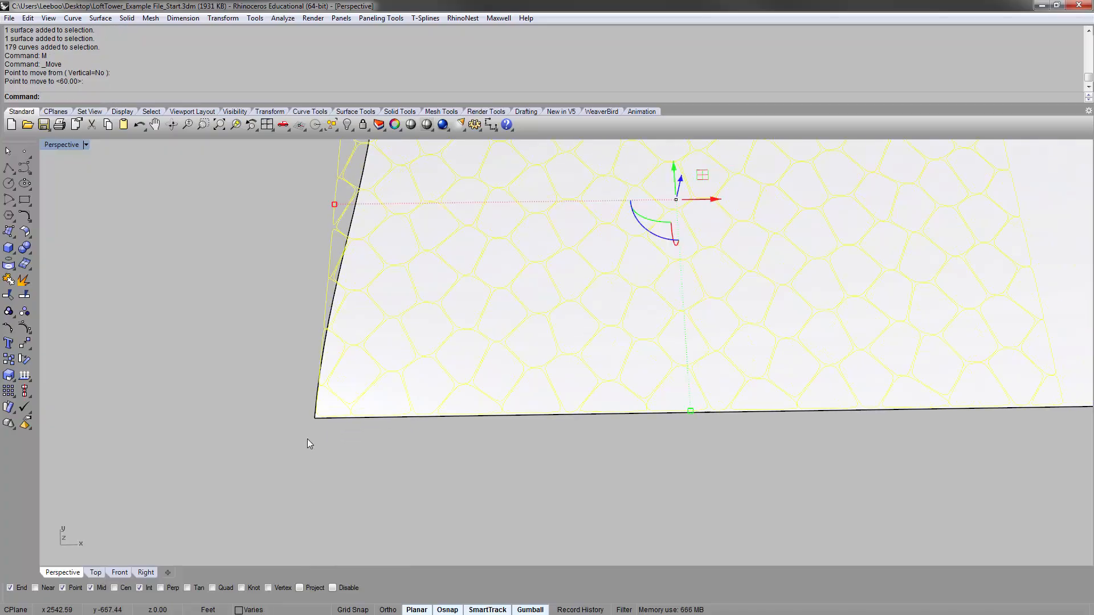
scroll(309, 443, "down", 4)
scroll(442, 381, "up", 3)
left_click_drag(507, 357, 500, 357)
scroll(265, 500, "up", 6)
scroll(173, 532, "down", 5)
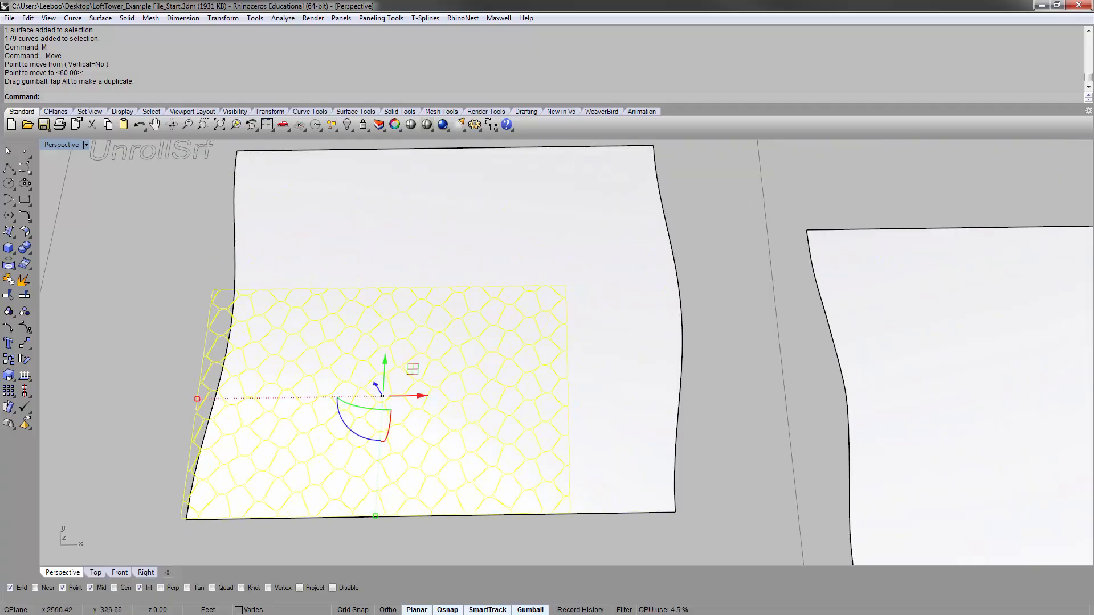
scroll(295, 337, "down", 2)
mouse_move(362, 465)
right_mouse_down()
mouse_move(381, 442)
mouse_move(379, 454)
mouse_move(353, 456)
right_mouse_up()
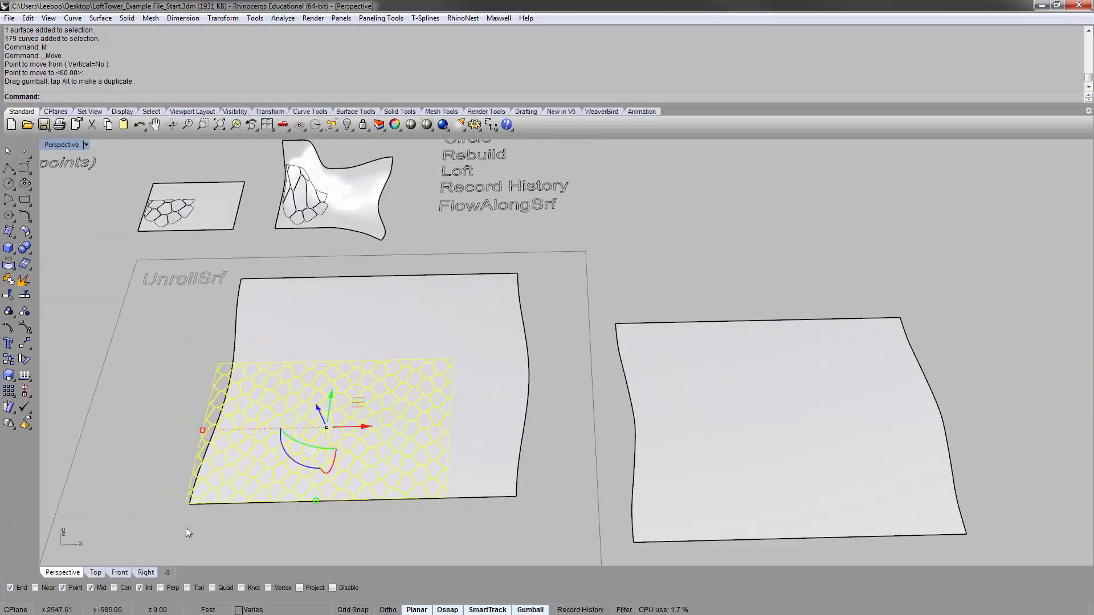
Scale the selected cell pattern by a factor of 1.5 from the unrolled surface's lower-left corner.
type("ca")
scroll(153, 517, "up", 10)
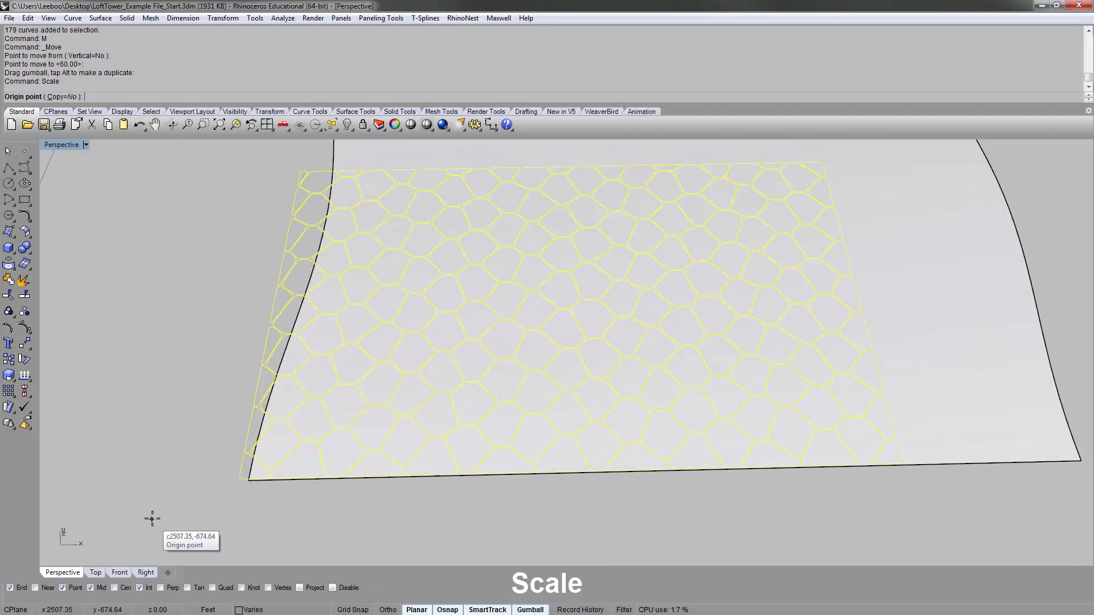
left_click(238, 311)
scroll(237, 313, "down", 8)
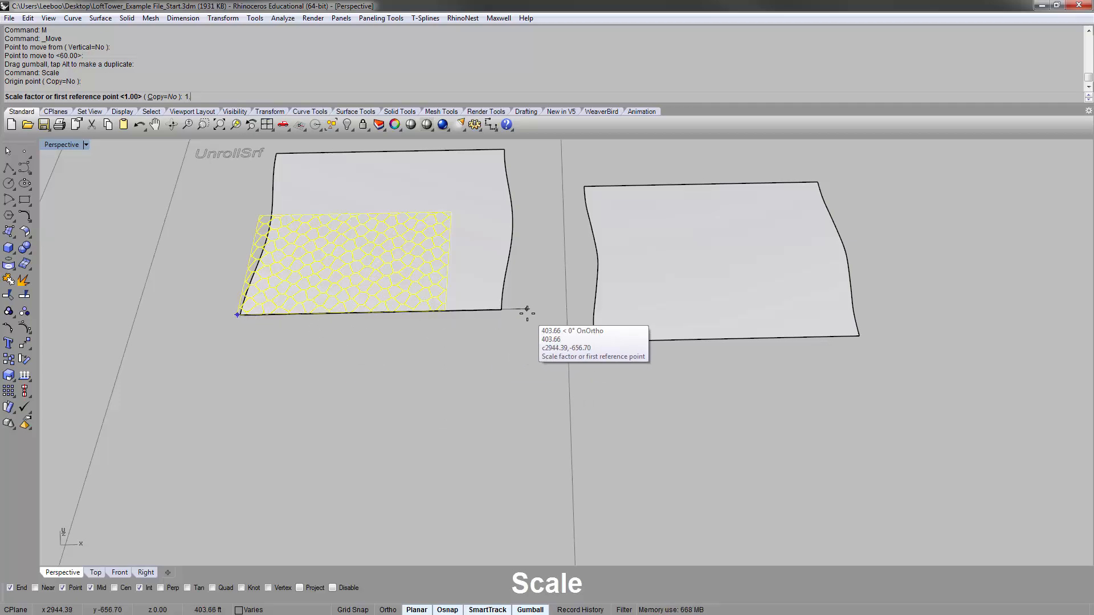
key("Return")
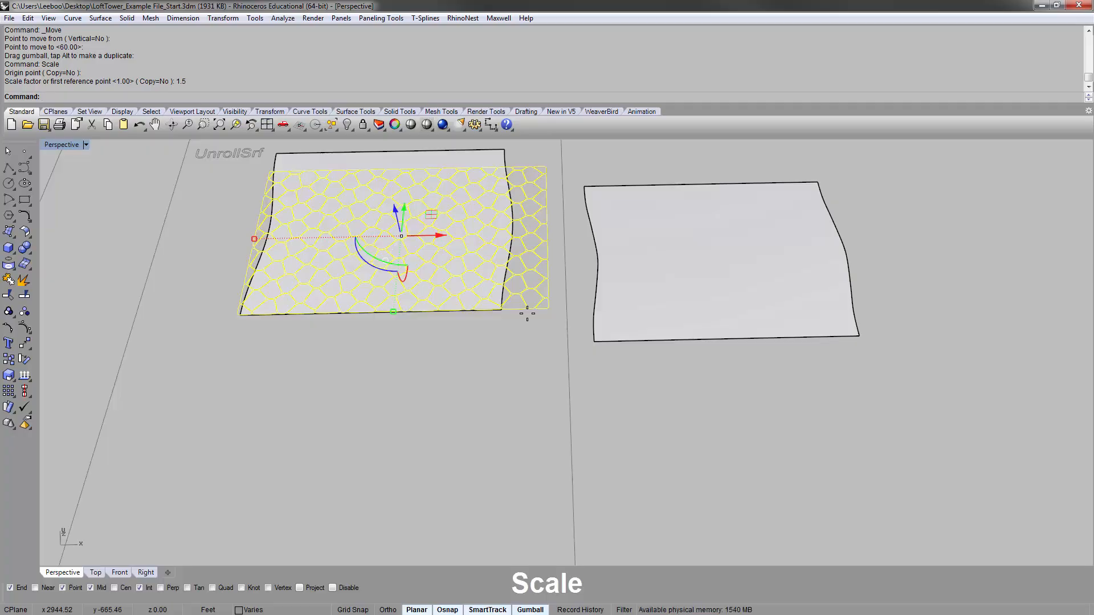
Stretch the cell pattern slightly in the Y direction and move it so it spans the unrolled surface from lower to upper edge.
right_click_drag(458, 215, 429, 256, "shift")
right_click_drag(394, 219, 349, 299)
scroll(319, 326, "up", 4)
right_click_drag(398, 337, 376, 411, "shift")
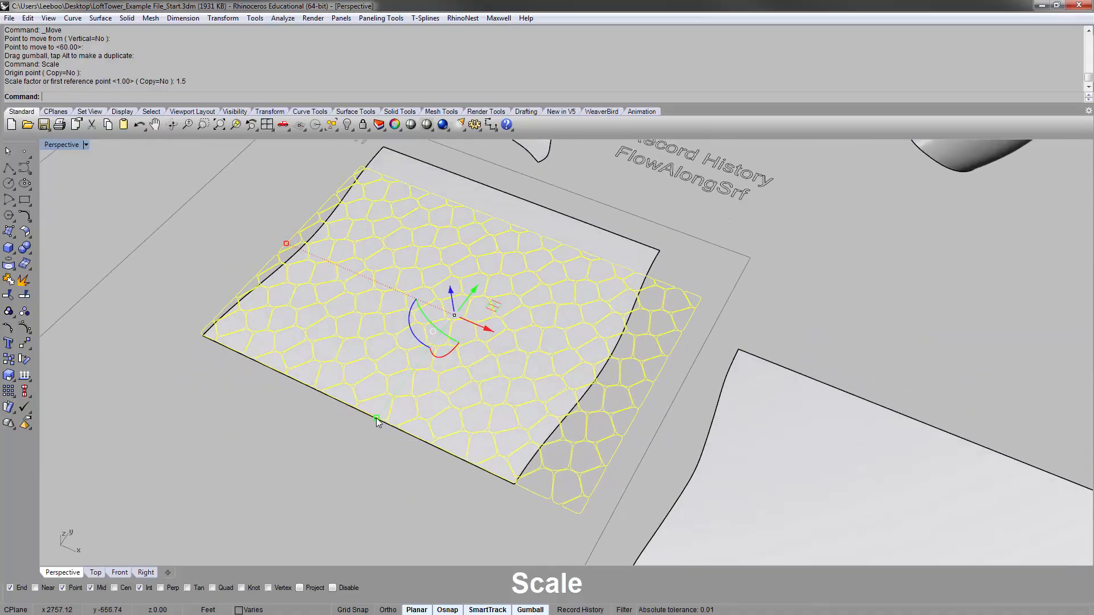
left_click_drag(376, 421, 357, 432)
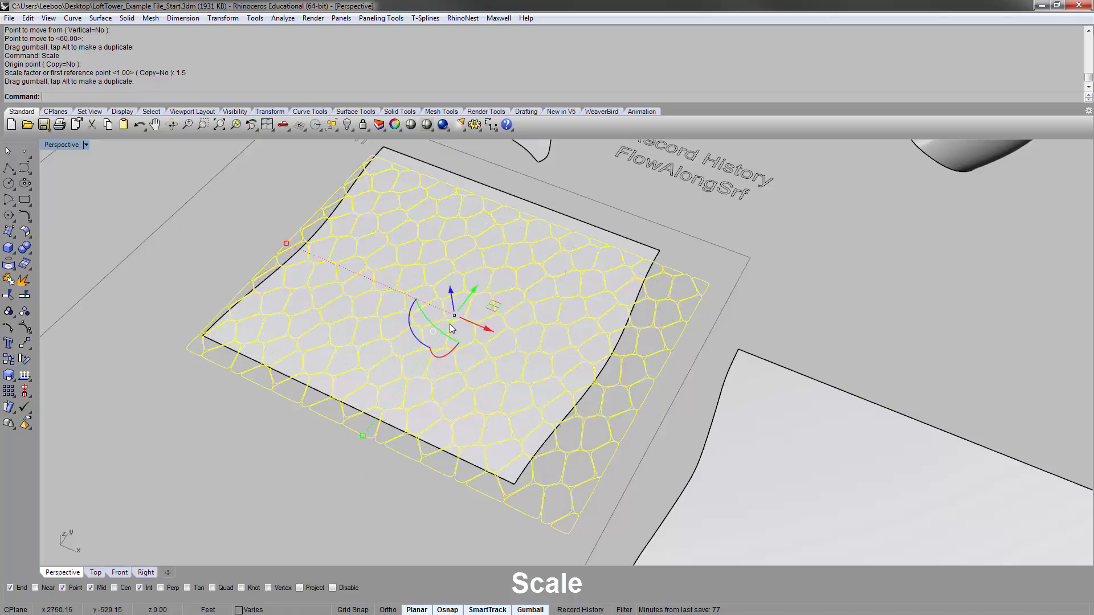
left_click_drag(453, 319, 490, 283)
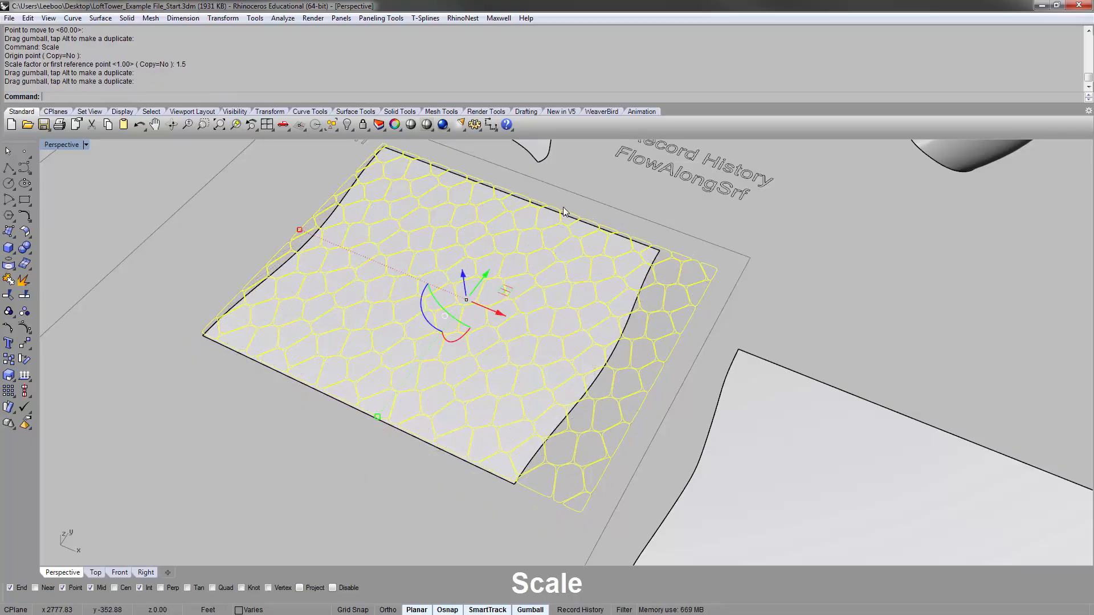
Scale the cell pattern down slightly in Y and shift it a little back toward the unrolled surface's lower edge.
right_click_drag(533, 242, 562, 291)
right_click_drag(542, 191, 507, 246, "shift")
right_click_drag(507, 246, 507, 188)
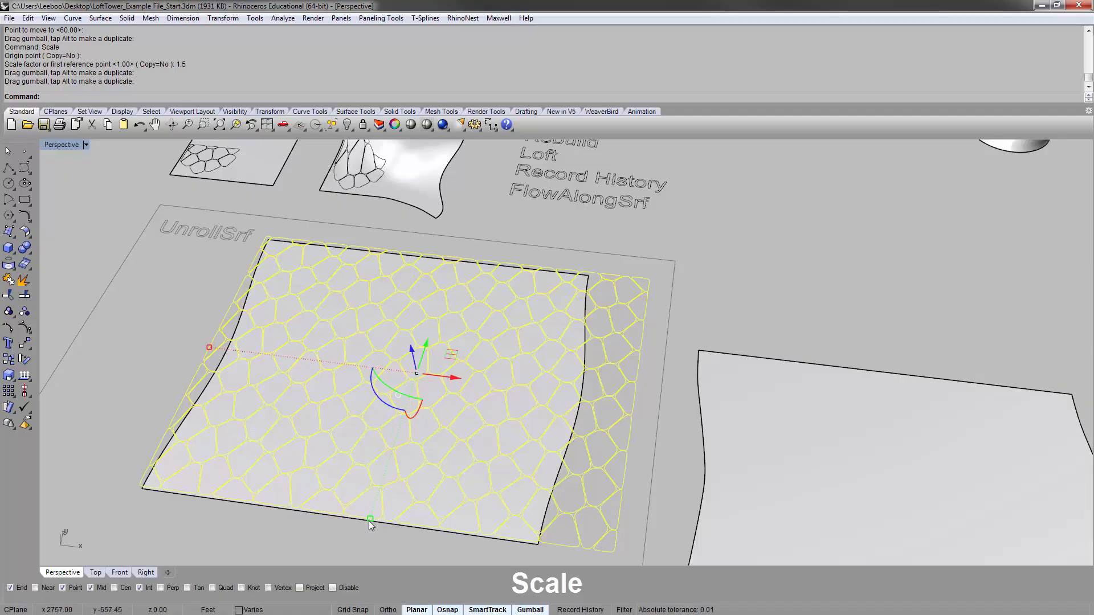
left_click_drag(370, 520, 373, 510)
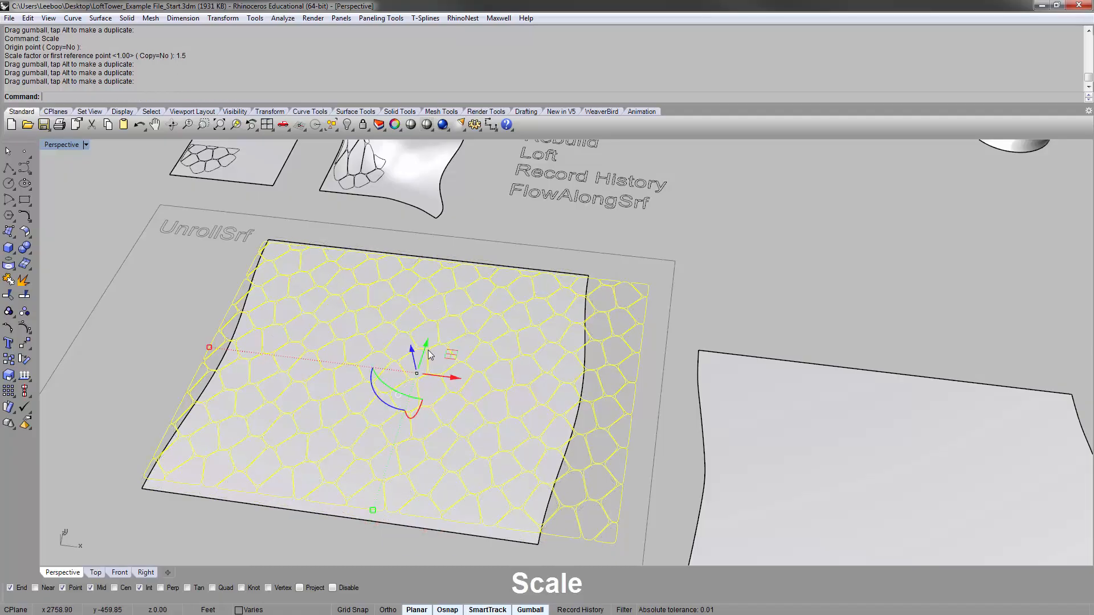
left_click_drag(428, 349, 423, 348)
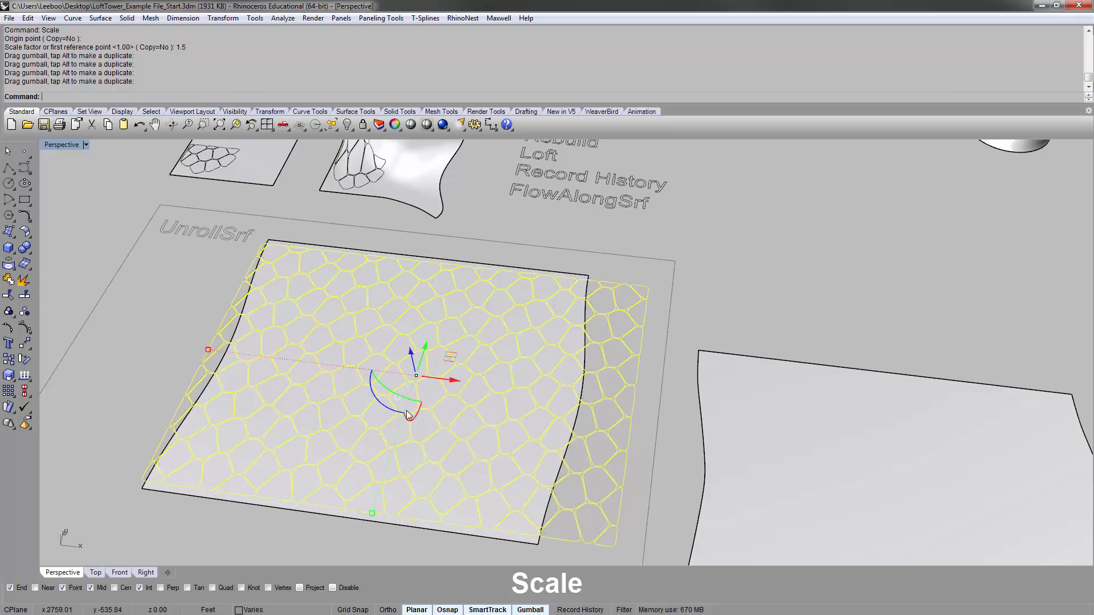
Fine-tune the pattern's Y scale and Y position to fit just inside the surface's upper and lower edges, and deselect it.
scroll(369, 515, "up", 5)
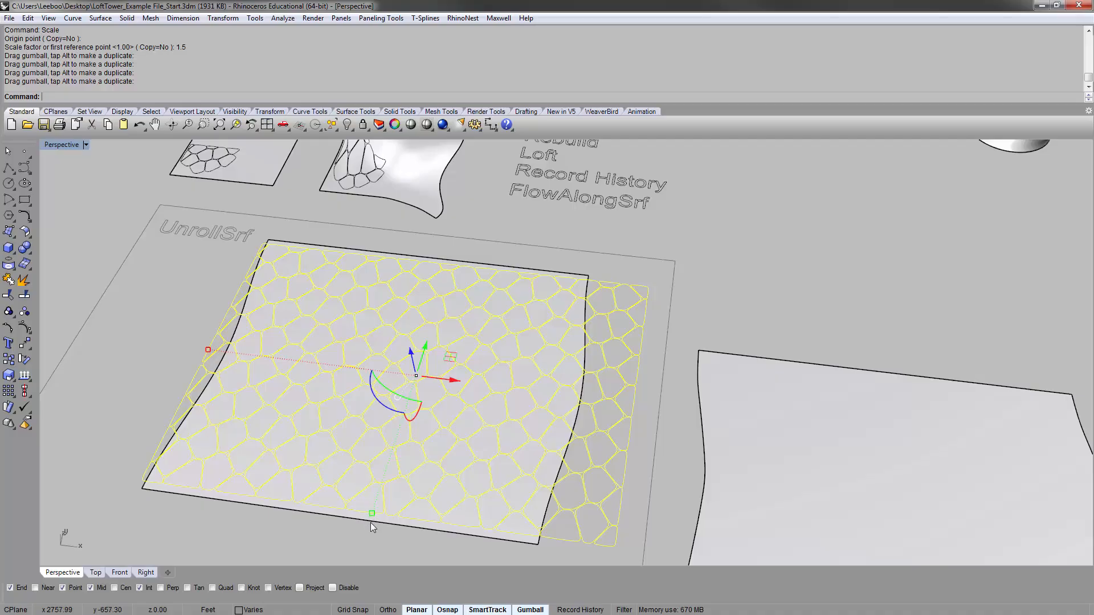
left_click_drag(374, 499, 370, 508)
scroll(370, 507, "down", 5)
scroll(427, 254, "up", 5)
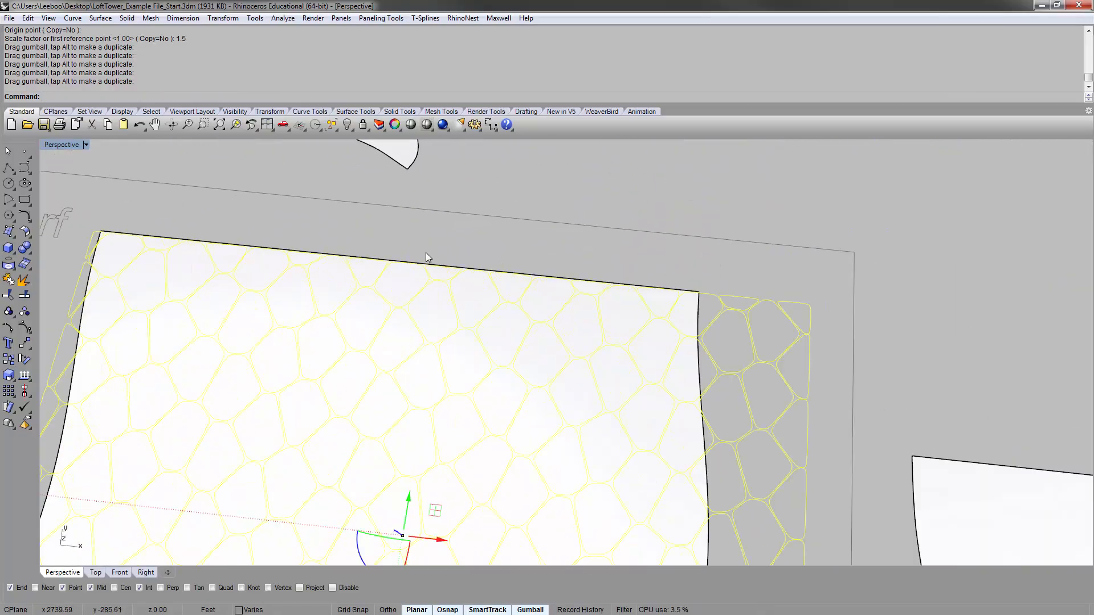
scroll(446, 254, "down", 3)
right_click_drag(438, 337, 340, 285)
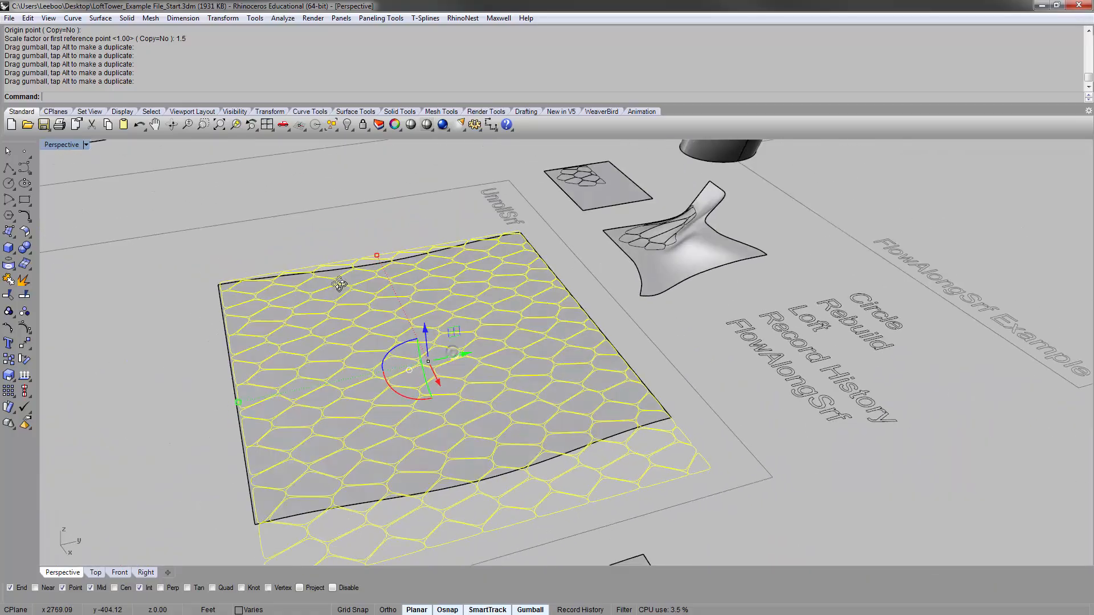
scroll(268, 430, "up", 3)
left_click_drag(216, 379, 222, 381)
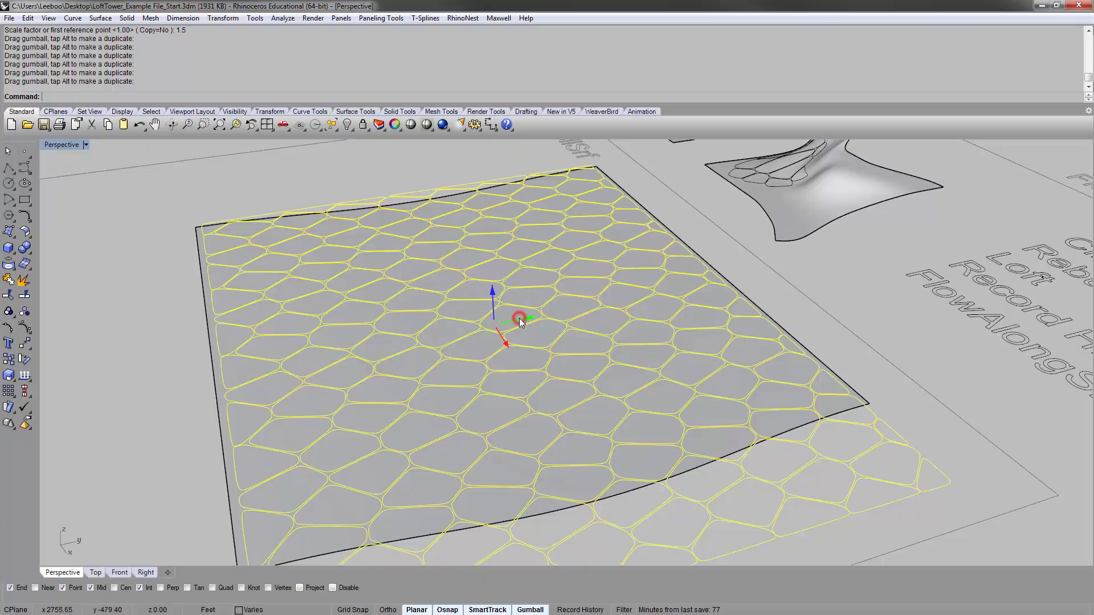
left_click_drag(519, 318, 516, 321)
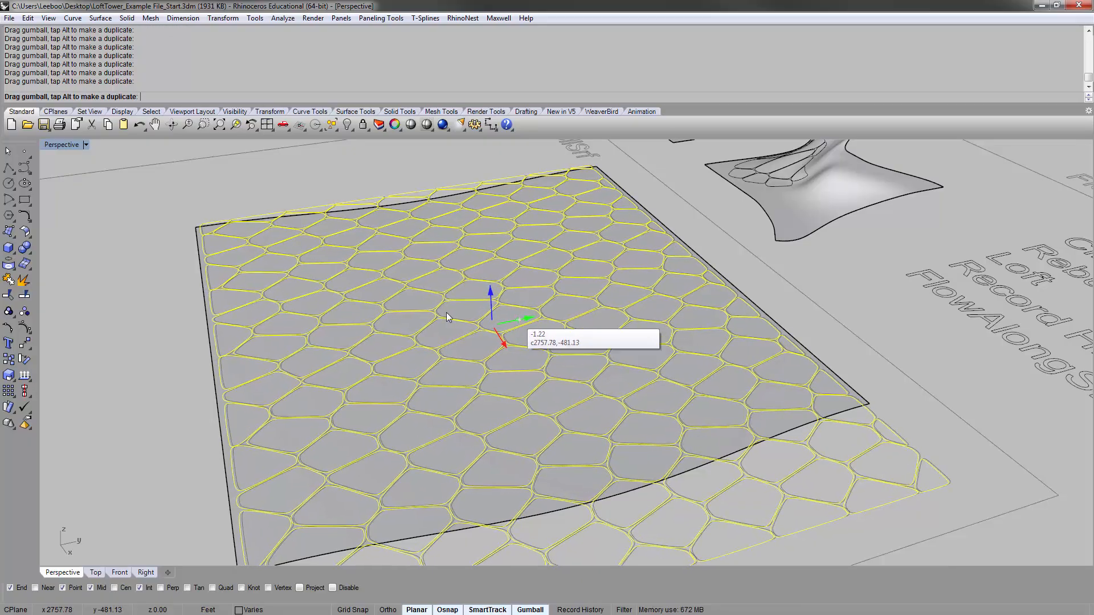
right_click_drag(368, 319, 495, 361)
scroll(496, 361, "down", 7)
left_click(453, 485)
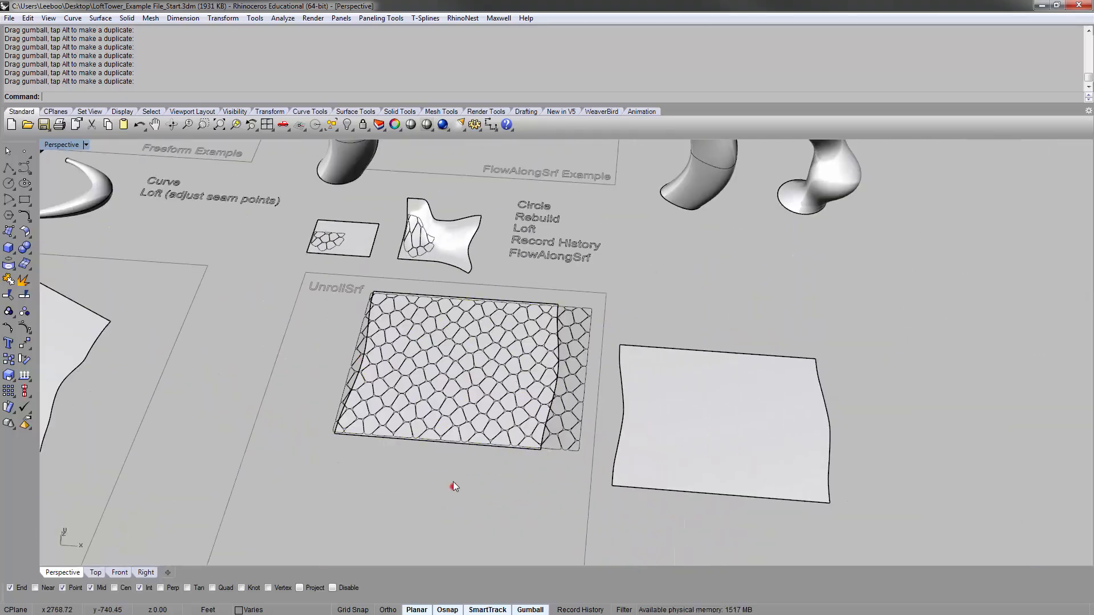
Delete the outermost cell curves lying completely beyond the unrolled surface's right edge.
scroll(529, 395, "up", 4)
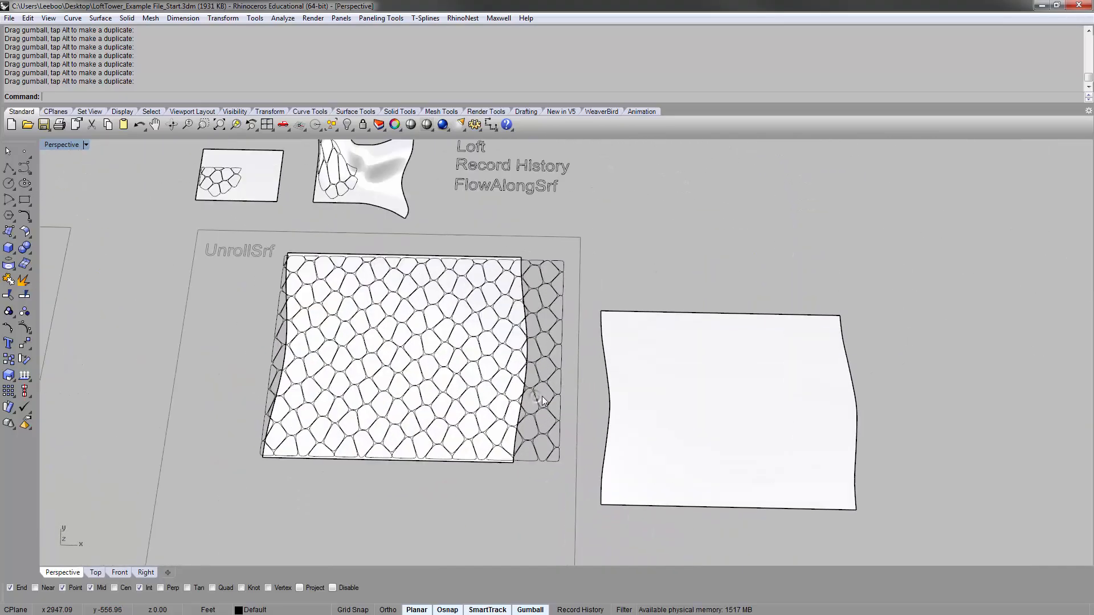
left_click_drag(570, 470, 554, 245)
key("Delete")
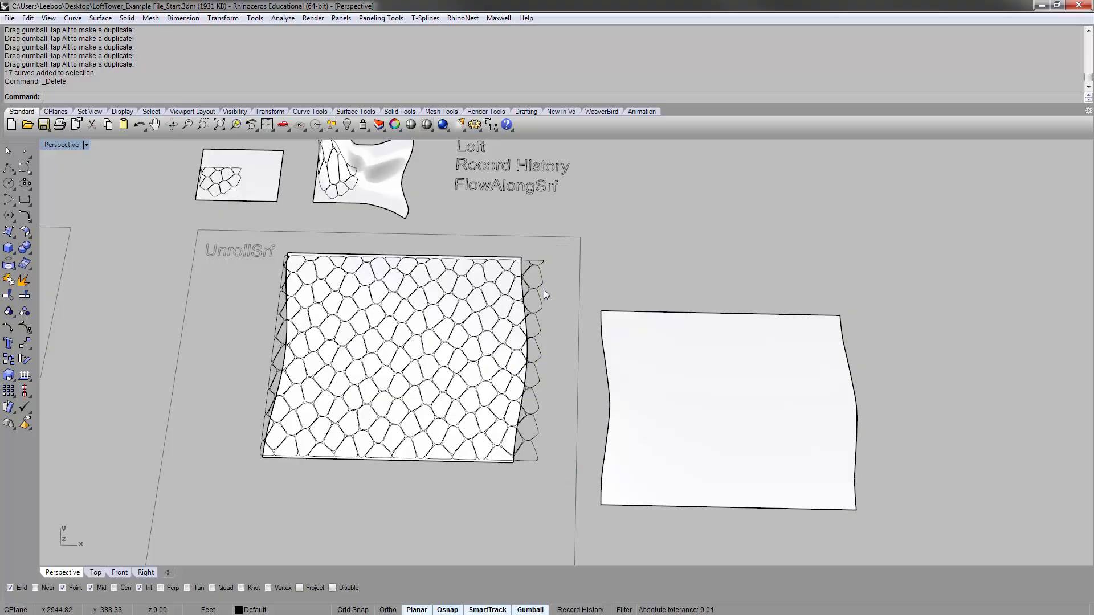
Delete the two remaining stray cells outside the unrolled surface near its upper-right corner.
scroll(450, 279, "up", 3)
left_click(627, 253)
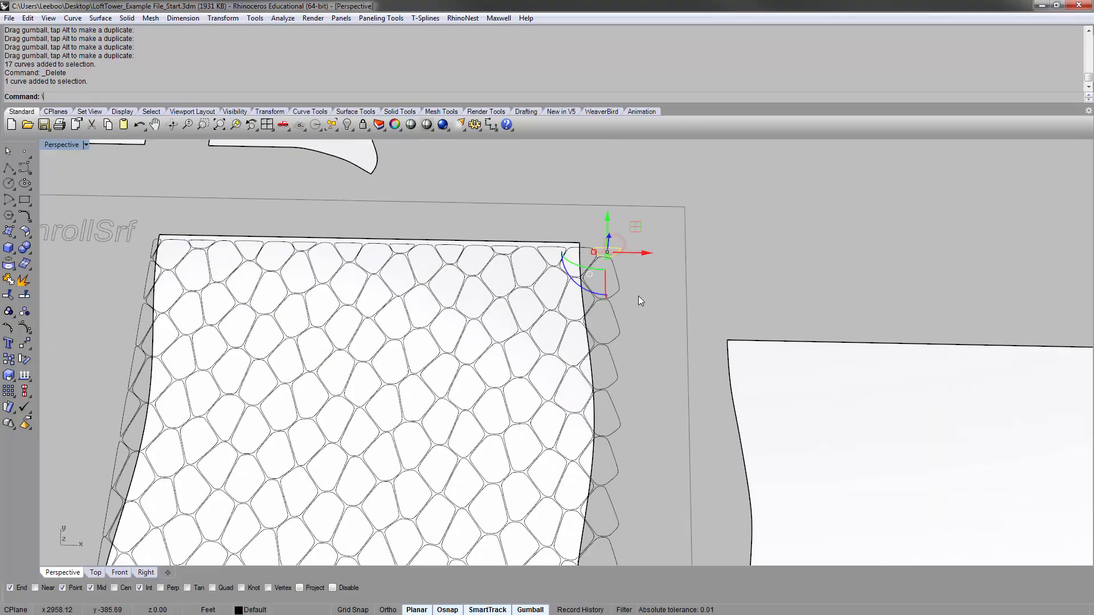
key("Delete")
scroll(614, 303, "down", 3)
scroll(631, 279, "up", 3)
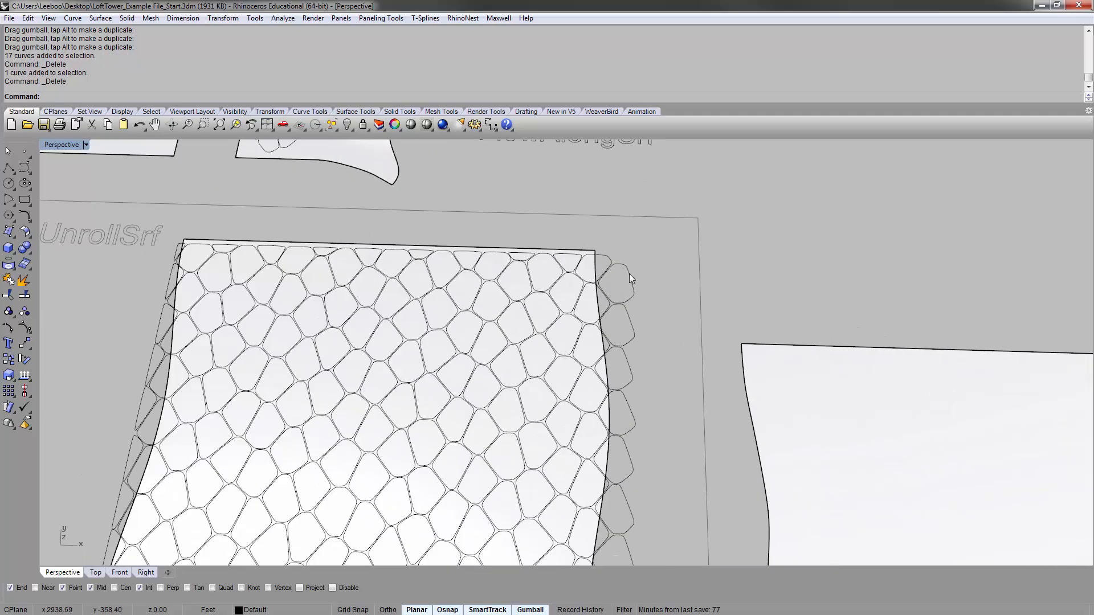
left_click(630, 279)
scroll(631, 341, "up", 2)
key("Delete")
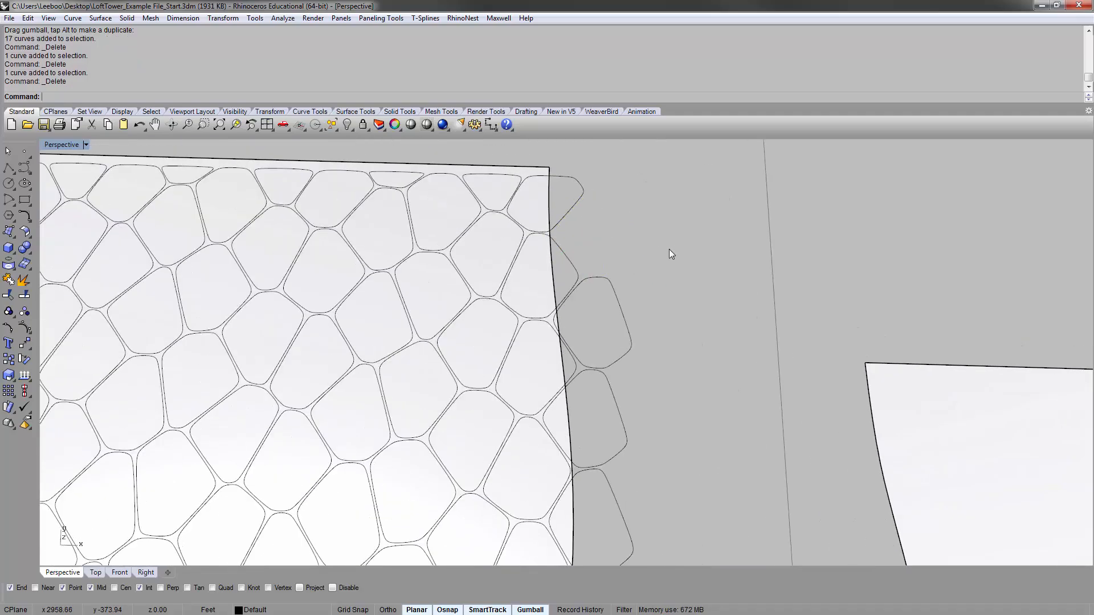
Examine the cells along the unrolled surface's right edge and lower-right corner for any that lie completely outside it.
scroll(615, 340, "down", 3)
scroll(615, 341, "up", 4)
scroll(637, 339, "down", 3)
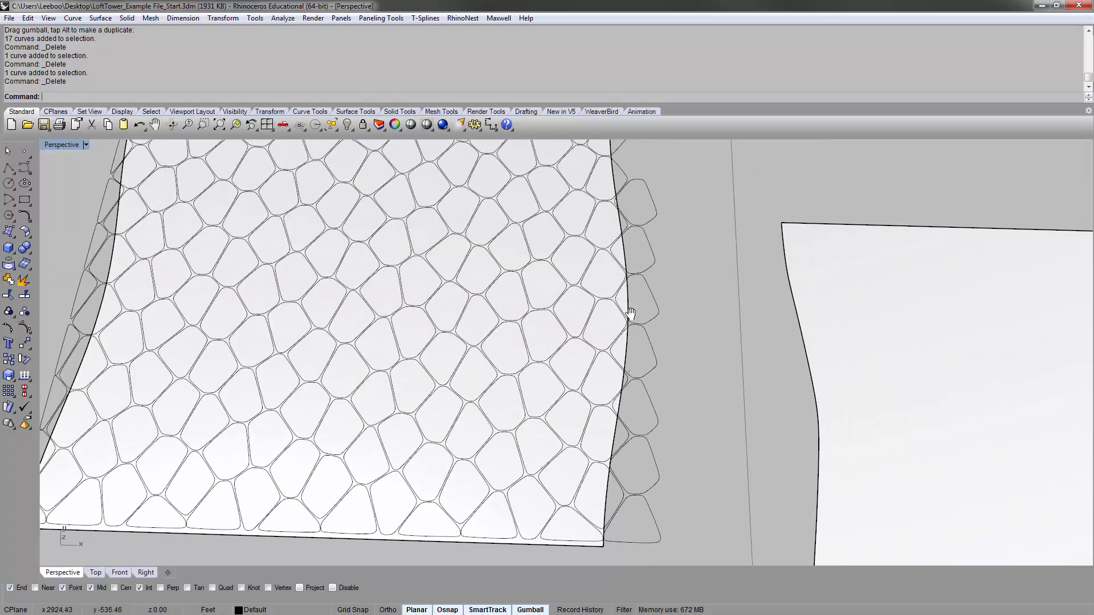
scroll(633, 308, "up", 2)
scroll(631, 388, "up", 2)
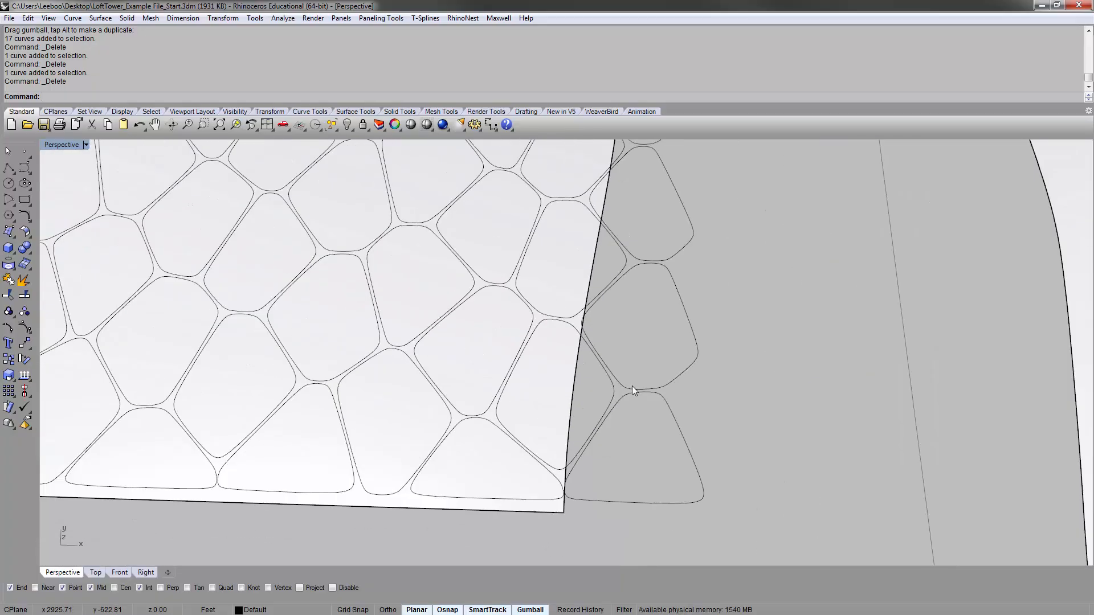
scroll(631, 385, "down", 1)
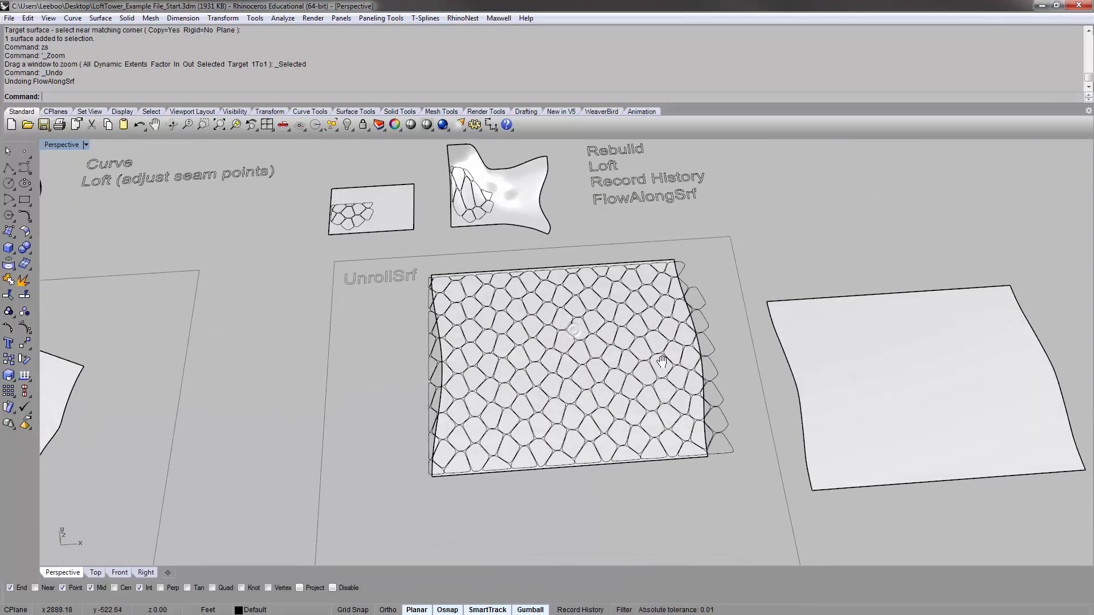
scroll(695, 439, "up", 8)
scroll(693, 441, "down", 8)
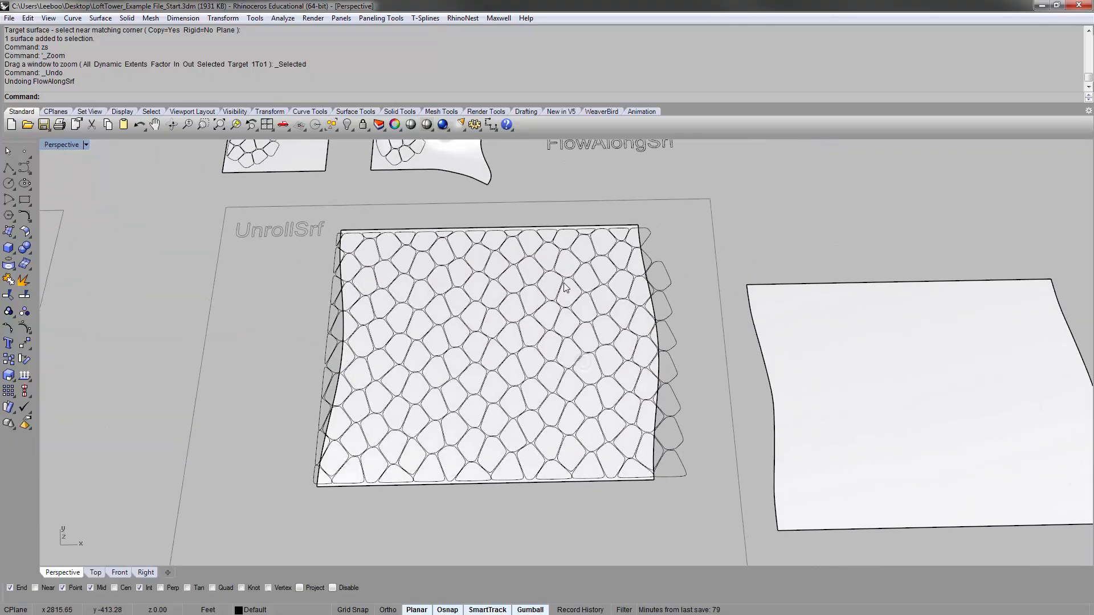
right_click_drag(564, 287, 555, 323, "shift")
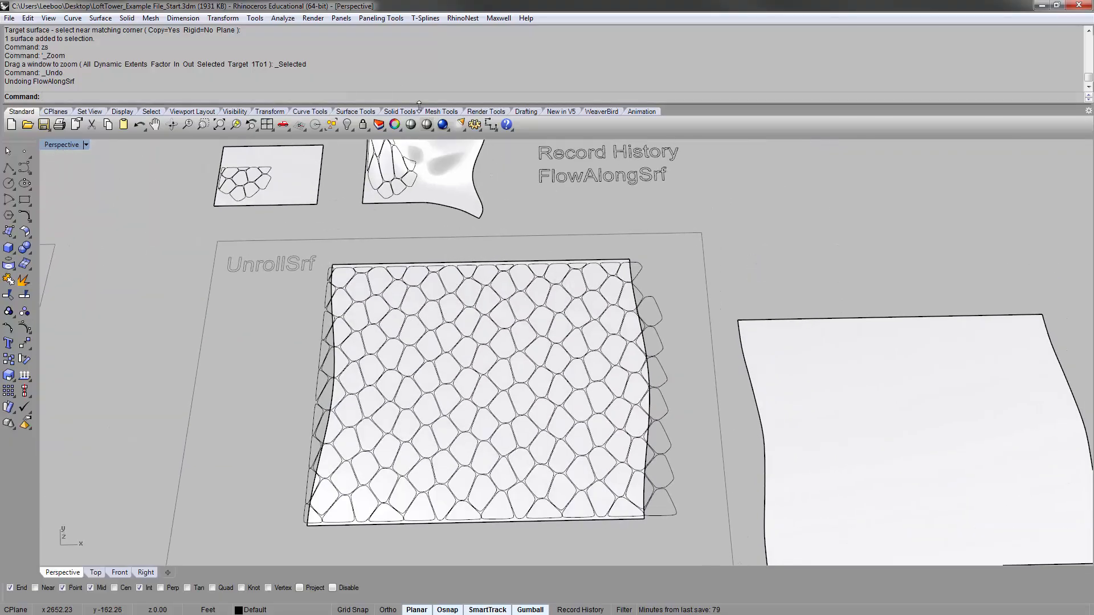
Shrink the command history area to about two lines to enlarge the viewport around the unrolled surface.
left_click_drag(419, 103, 415, 57)
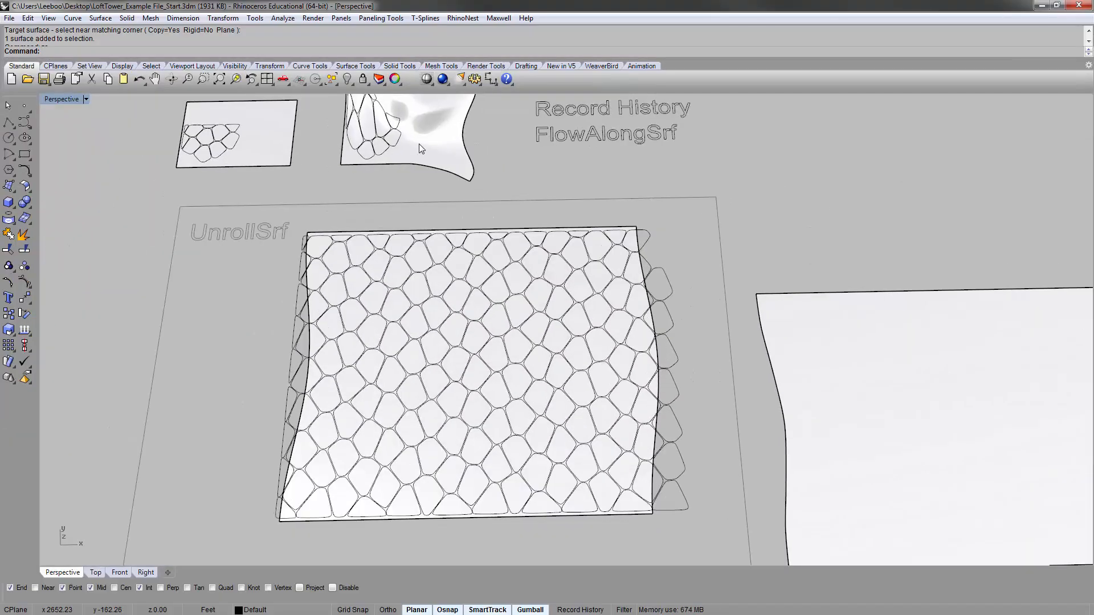
right_click_drag(447, 230, 435, 198, "shift")
mouse_move(473, 301)
right_mouse_down()
mouse_move(468, 271)
mouse_move(471, 304)
right_mouse_up()
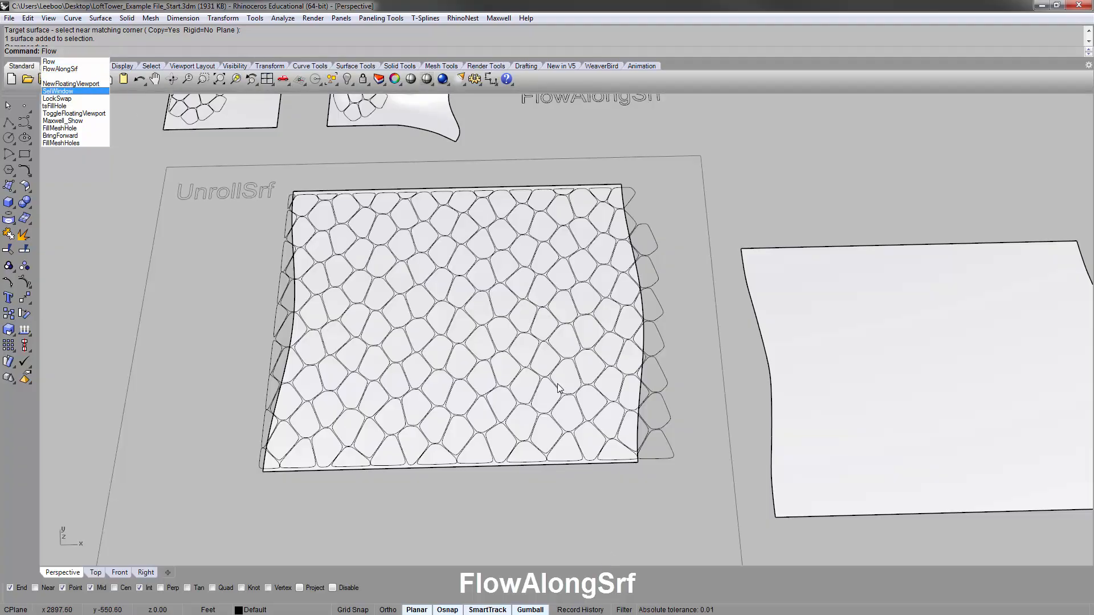
Start FlowAlongSrf and select all cell curves on the unrolled surface as the objects to flow.
left_click(77, 69)
right_click_drag(276, 176, 276, 180)
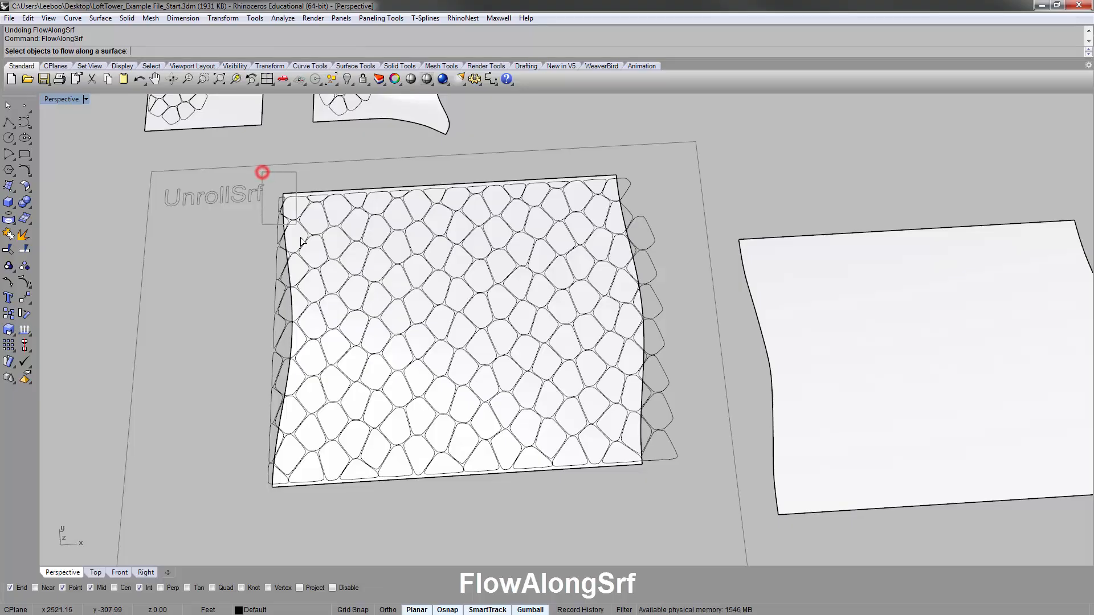
left_click_drag(301, 239, 536, 515)
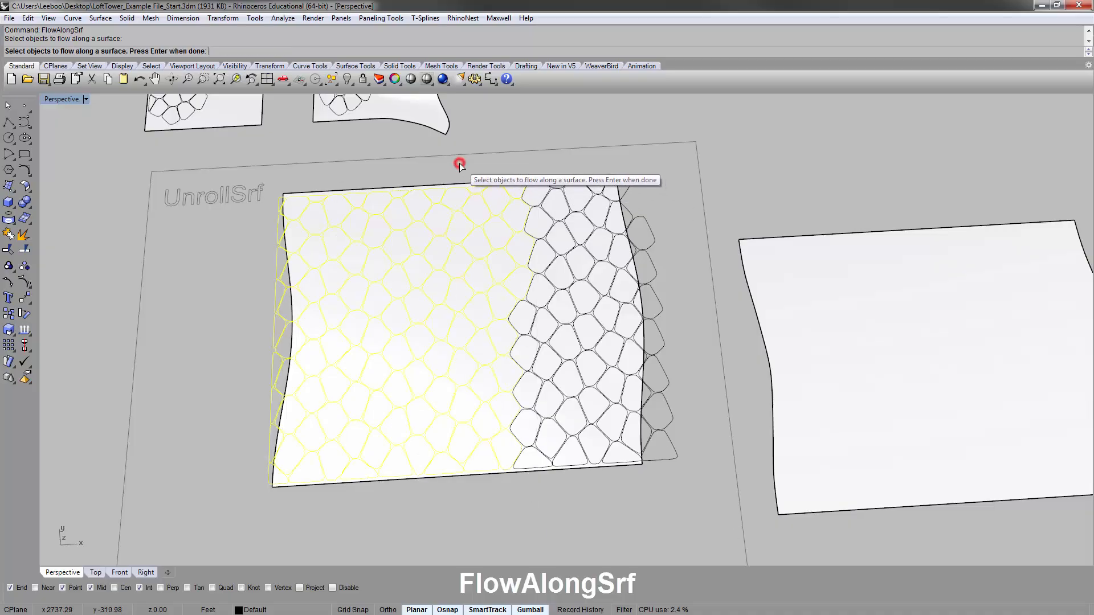
left_click_drag(459, 164, 719, 512)
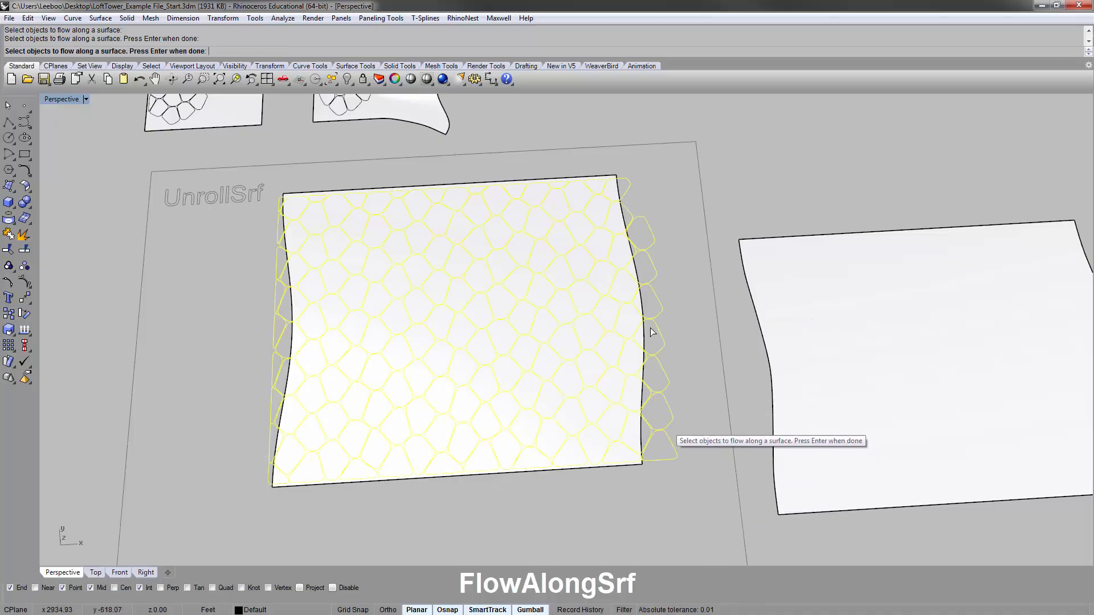
right_click_drag(392, 365, 430, 326)
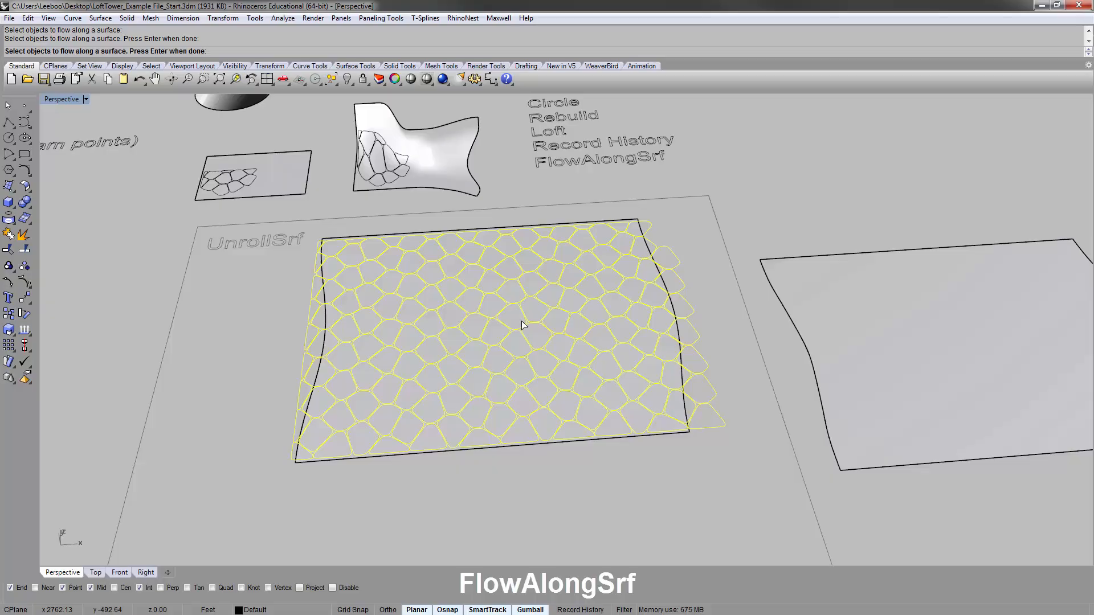
key("Return")
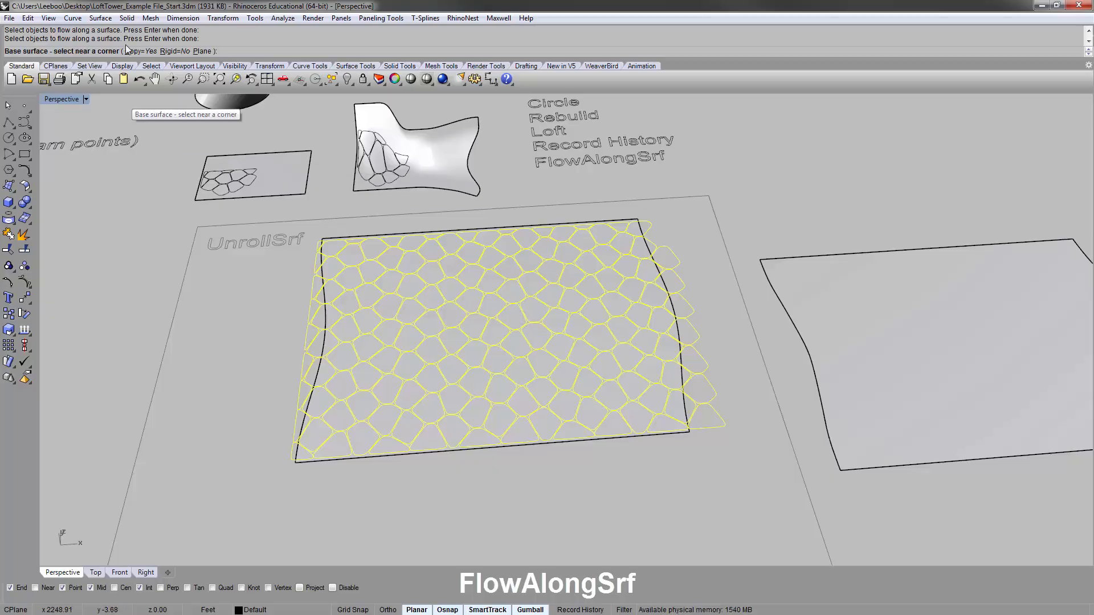
Set the unrolled surface as the base surface, picking it near its lower-left corner, and bring the towers into view.
scroll(297, 459, "up", 5)
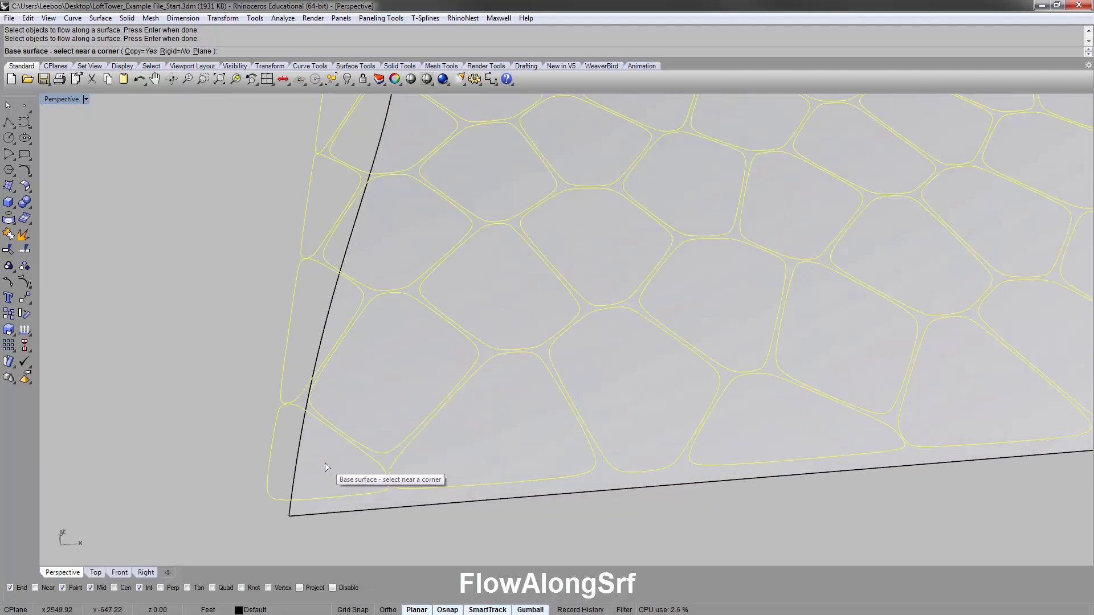
left_click(311, 483)
scroll(275, 493, "down", 5)
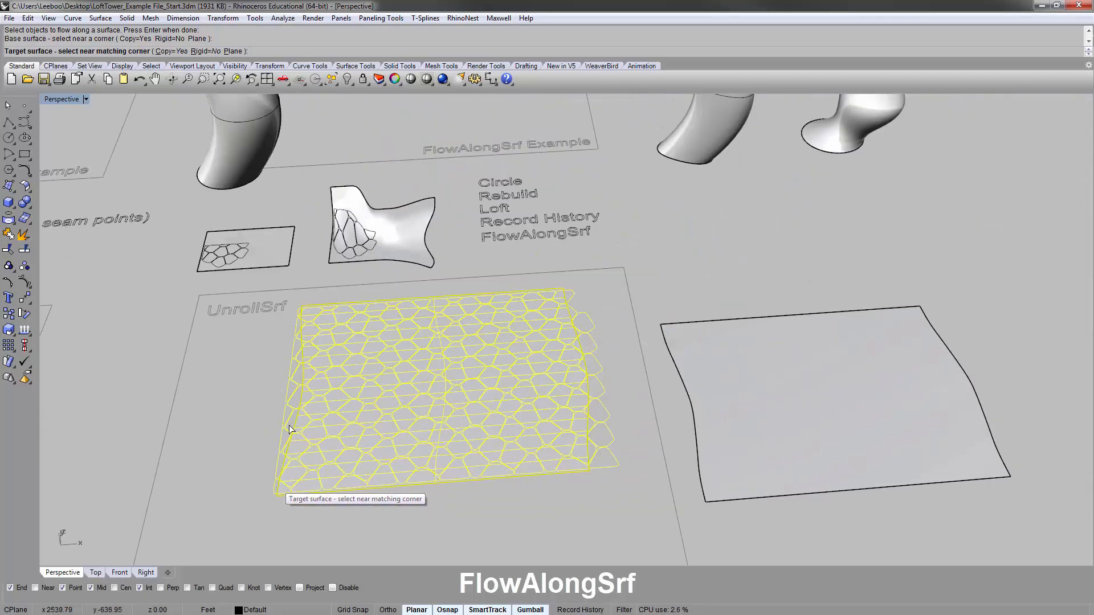
right_click_drag(422, 463, 445, 548, "shift")
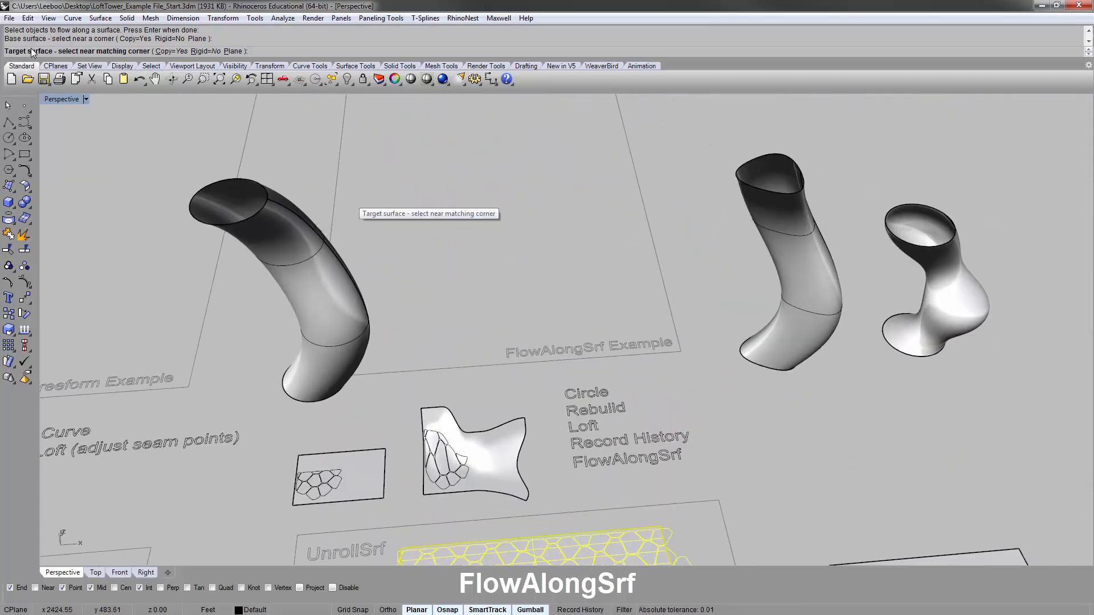
Set the curved tower as the flow's target surface, picking it beside the seam at its base, and inspect the flowed cells there.
right_click_drag(472, 215, 627, 347)
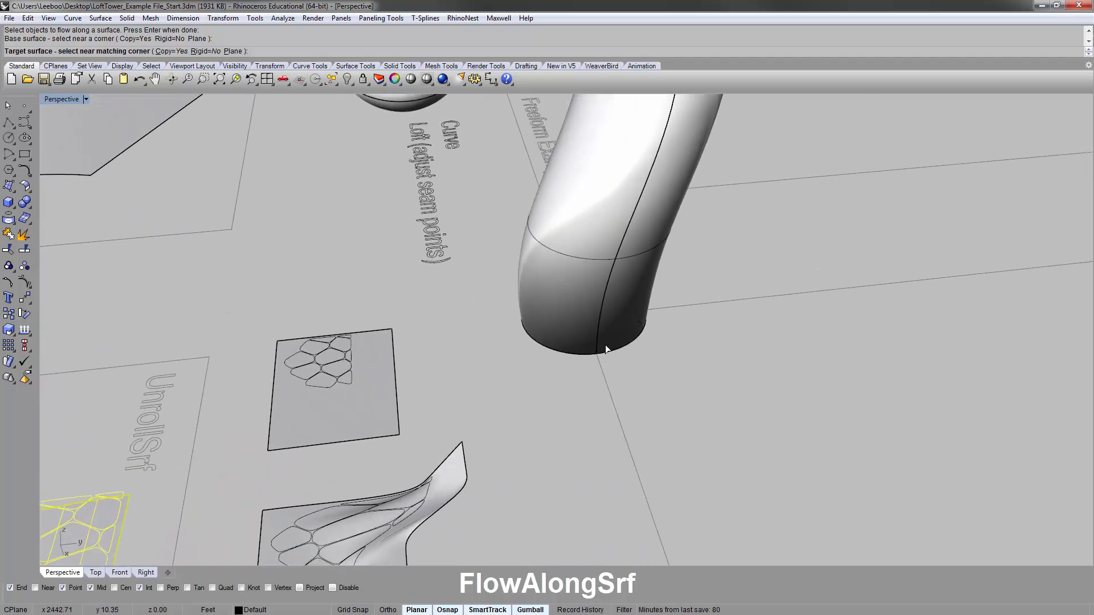
left_click(605, 344)
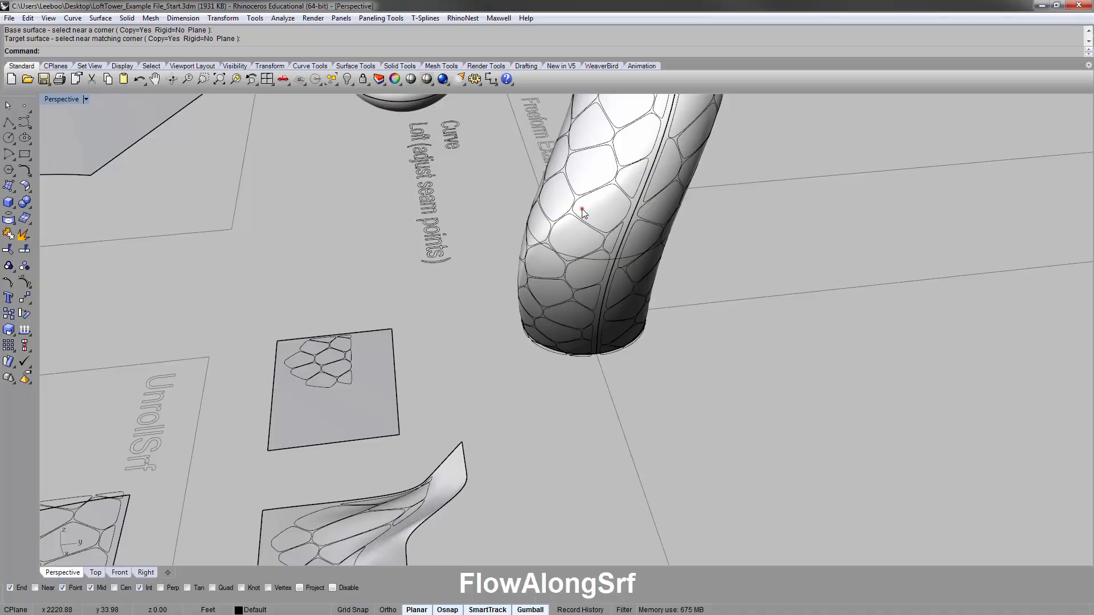
left_click(581, 210)
type("zs")
key("space")
left_click(711, 245)
right_click_drag(711, 240, 511, 256)
scroll(551, 214, "down", 14)
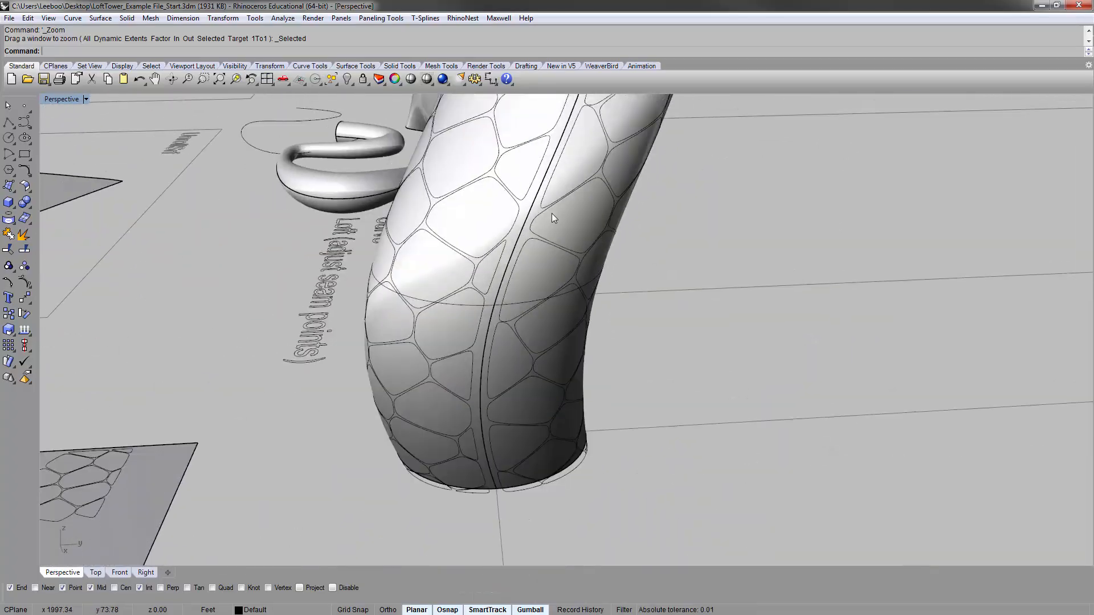
Compare the cell pattern on the unrolled surface with the flowed pattern on the tower, including the cells beyond the surface's edges.
right_click_drag(551, 215, 440, 263)
scroll(440, 263, "up", 6)
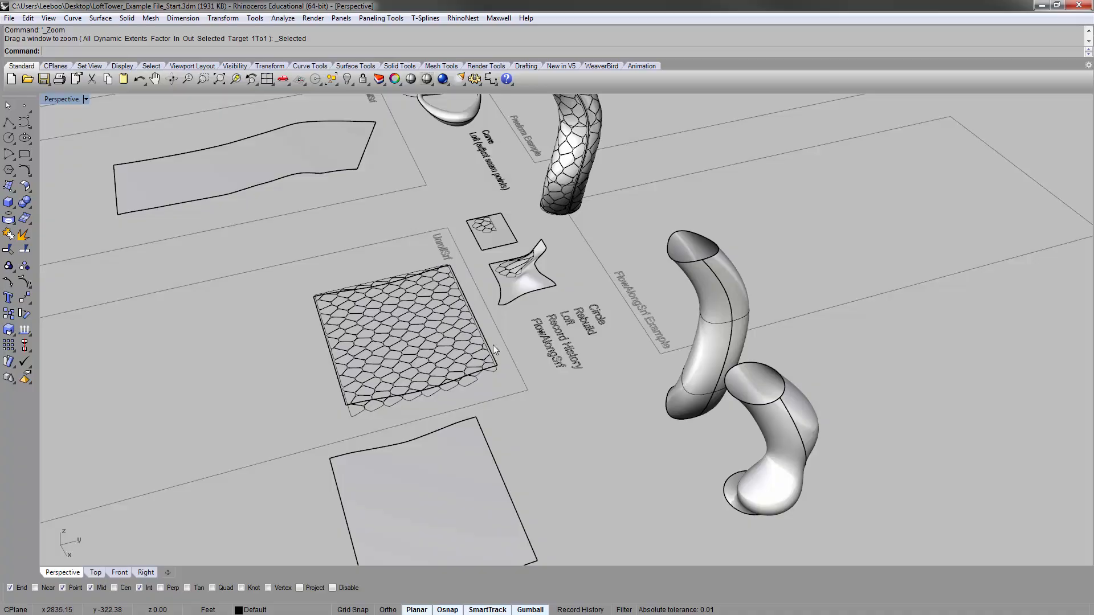
scroll(463, 272, "up", 3)
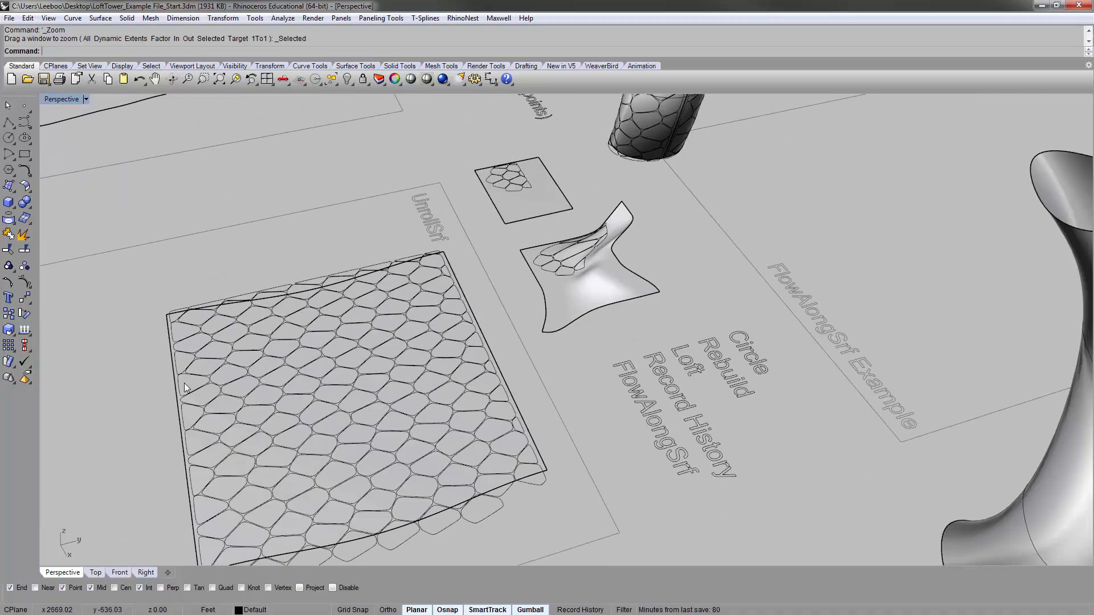
right_click_drag(736, 186, 291, 354)
scroll(353, 331, "down", 5)
right_click_drag(477, 263, 497, 194)
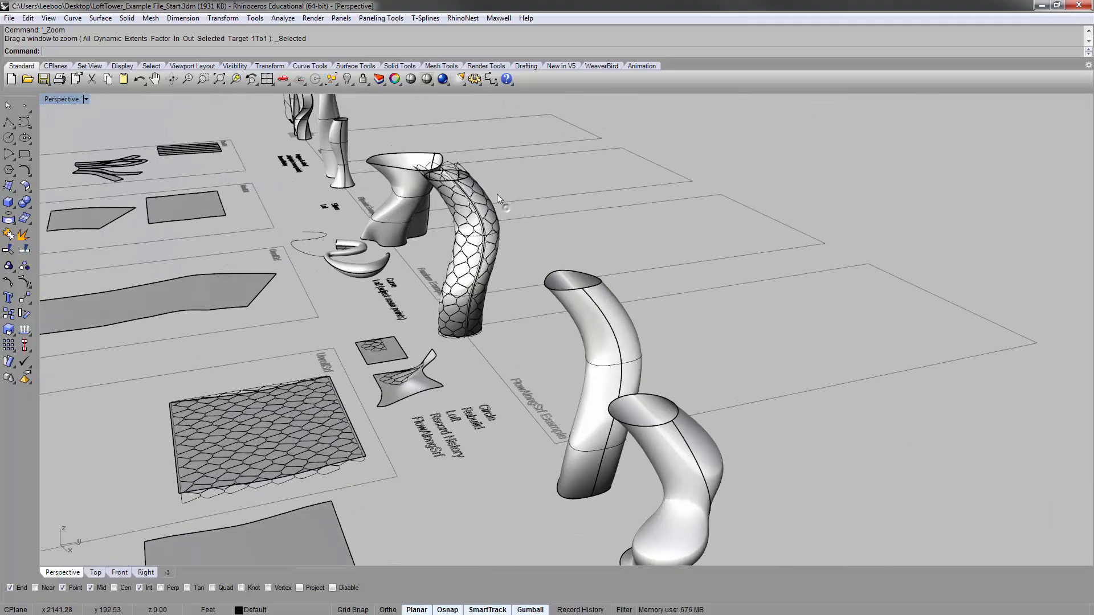
scroll(507, 325, "up", 3)
right_click_drag(192, 373, 221, 499)
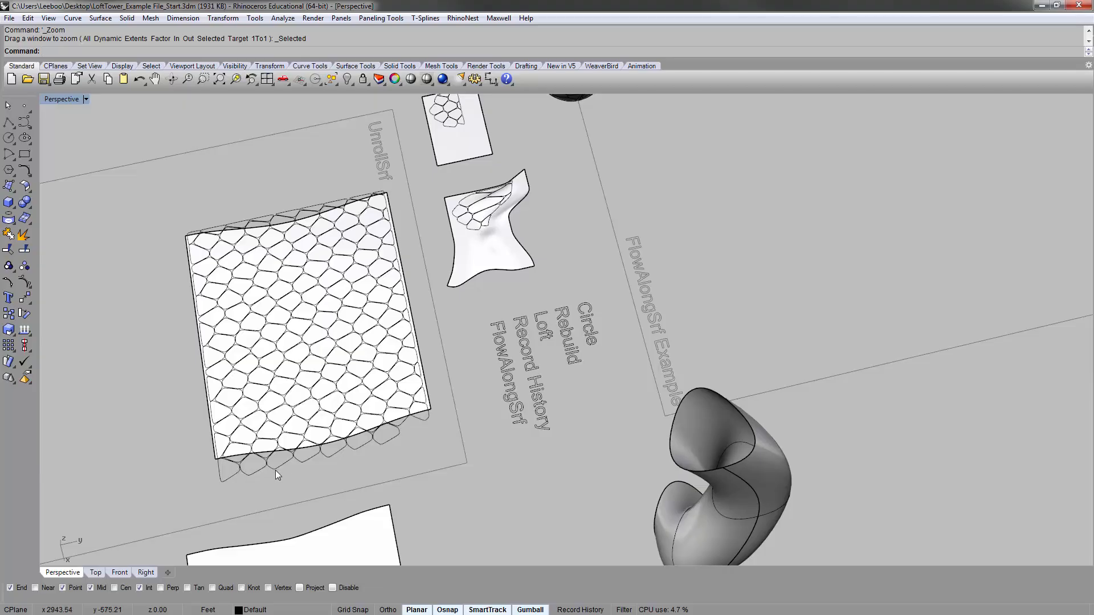
right_click_drag(406, 390, 388, 555, "shift")
right_click_drag(570, 241, 573, 197)
scroll(571, 181, "up", 4)
Examine the flowed cells that extend beyond the tower's top rim and the pattern around its opening.
left_click(568, 200)
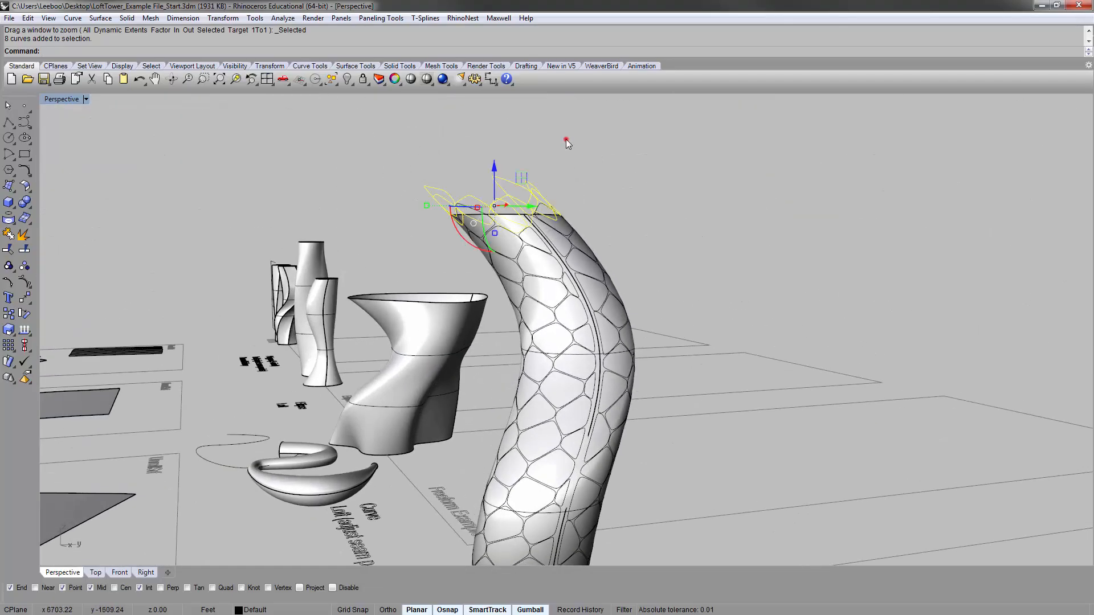
right_click_drag(565, 139, 639, 179)
scroll(520, 243, "up", 4)
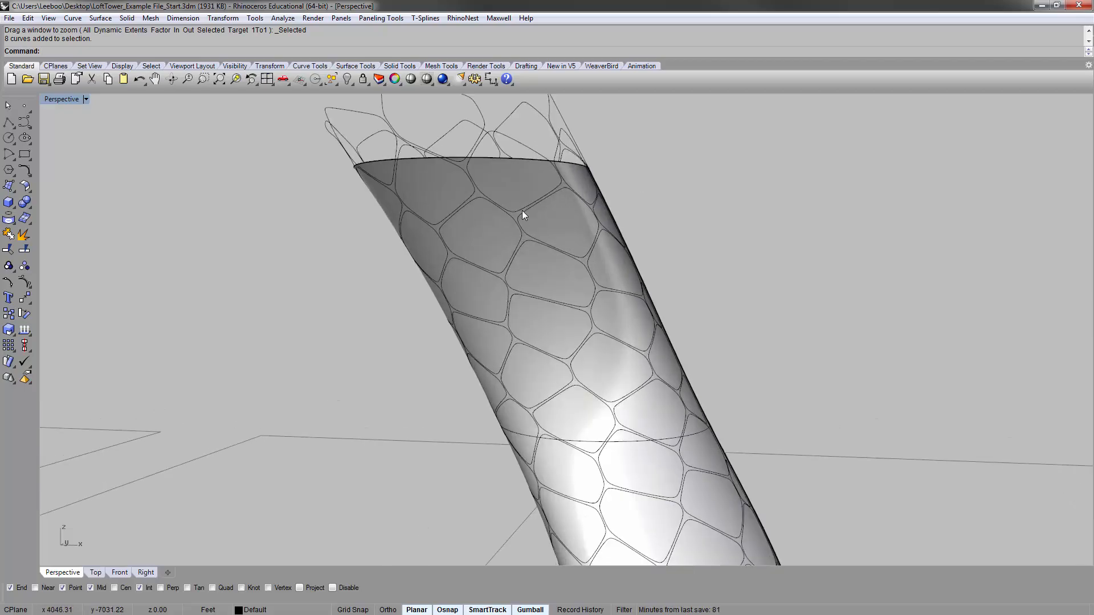
right_click_drag(655, 232, 664, 357)
scroll(664, 357, "down", 5)
mouse_move(632, 285)
right_mouse_down()
mouse_move(640, 241)
mouse_move(621, 273)
right_mouse_up()
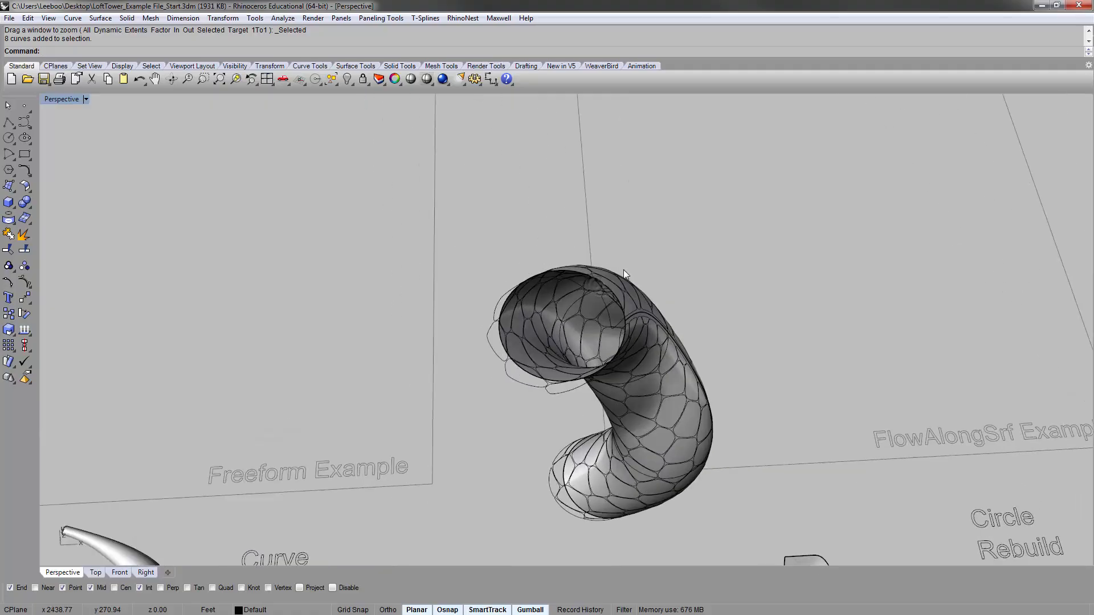
scroll(621, 274, "down", 3)
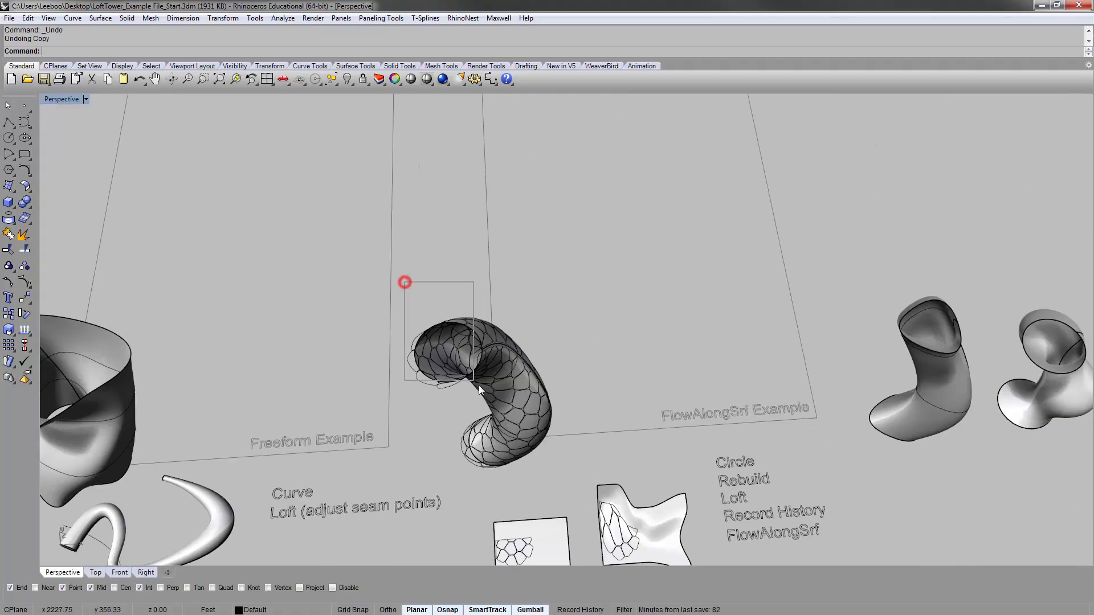
Copy the patterned tower together with its cell curves to the open area behind the original.
left_click_drag(478, 385, 585, 487)
type("copy")
key("Return")
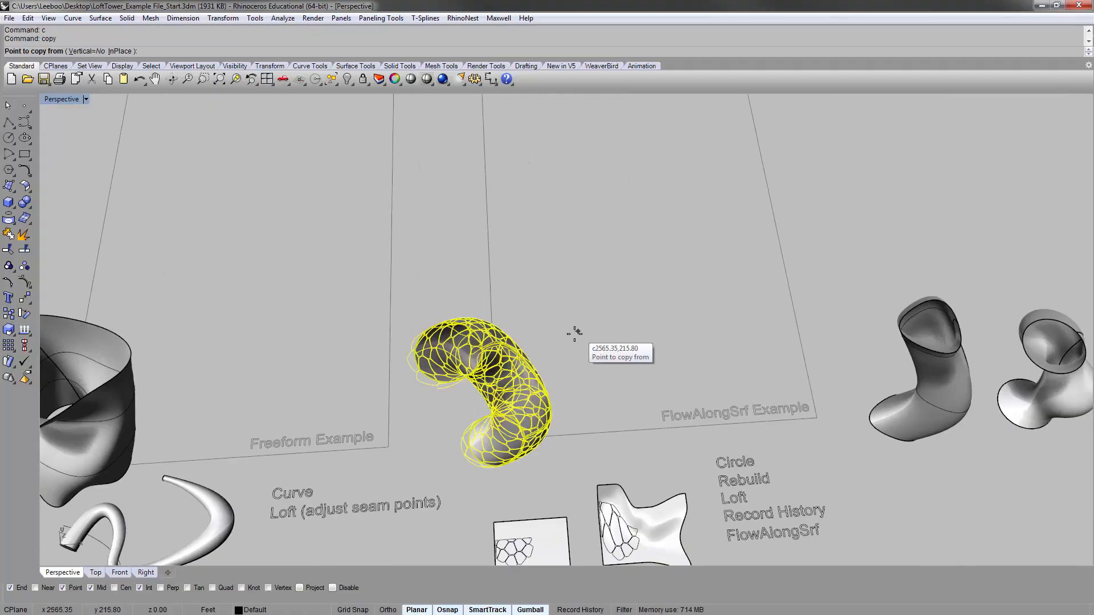
left_click(570, 337)
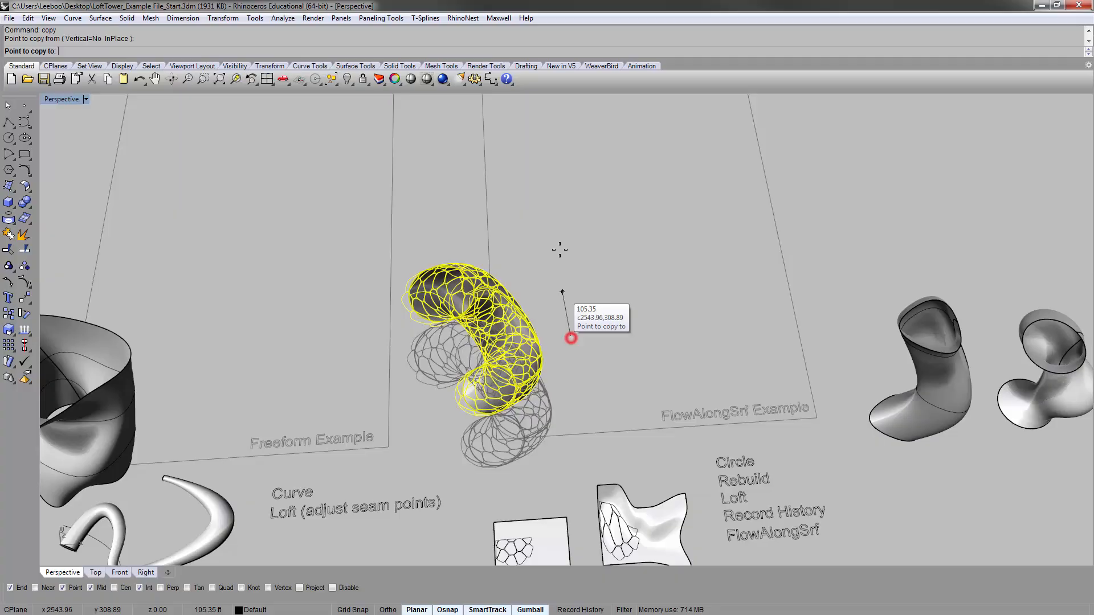
left_click(557, 147)
key("Return")
Bring the copied tower into close view and examine its cells and the profile curves running around it.
right_click_drag(664, 237, 397, 240)
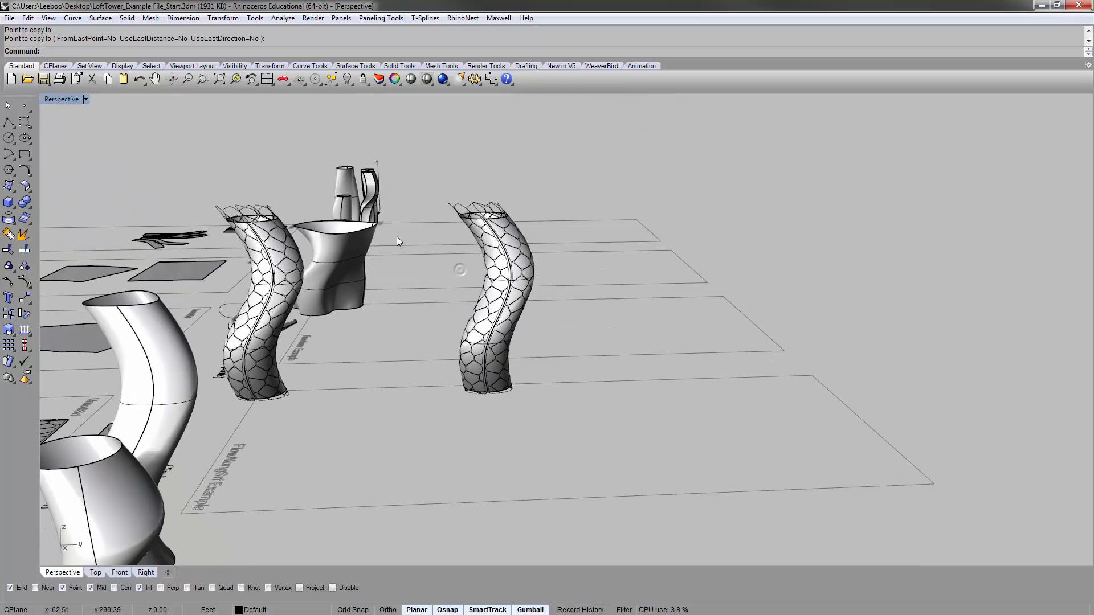
right_click_drag(277, 294, 274, 308)
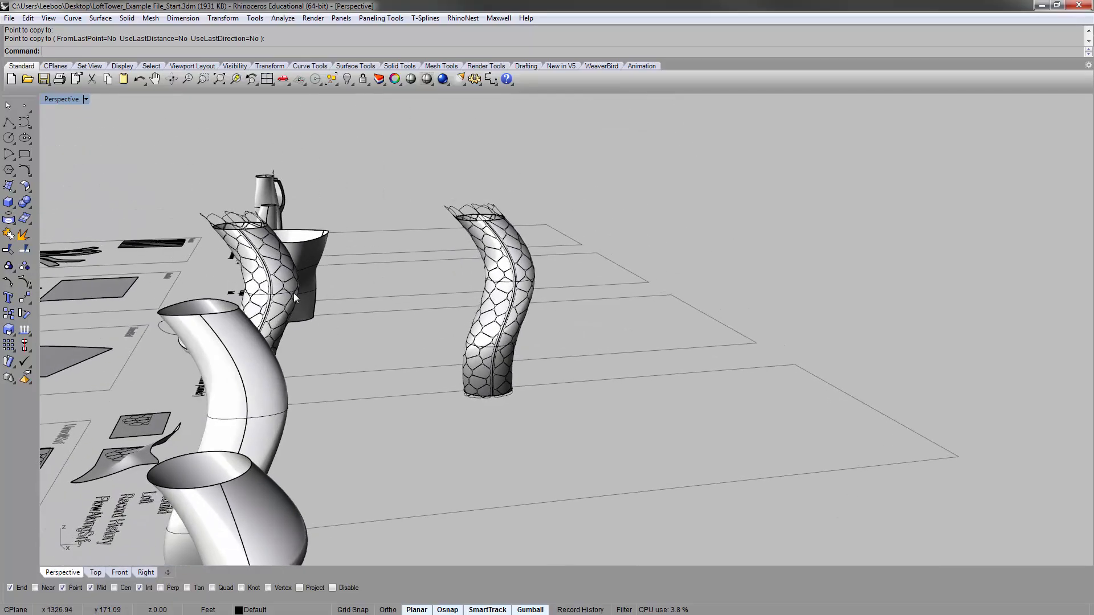
left_click_drag(527, 398, 571, 420)
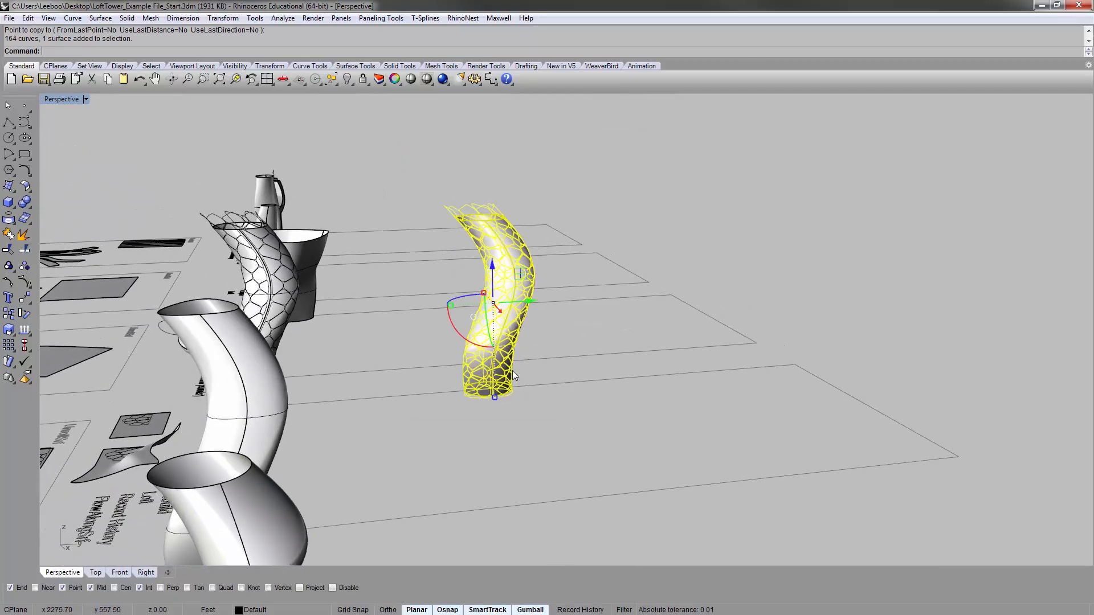
type("zs")
key("Return")
left_click(488, 279)
key("Home")
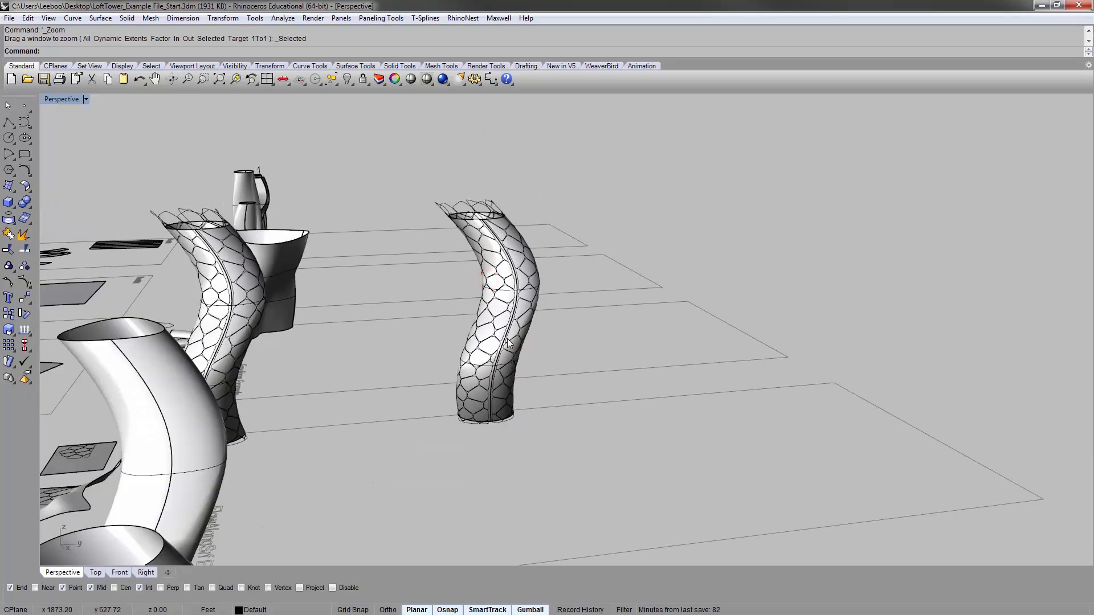
scroll(508, 341, "up", 5)
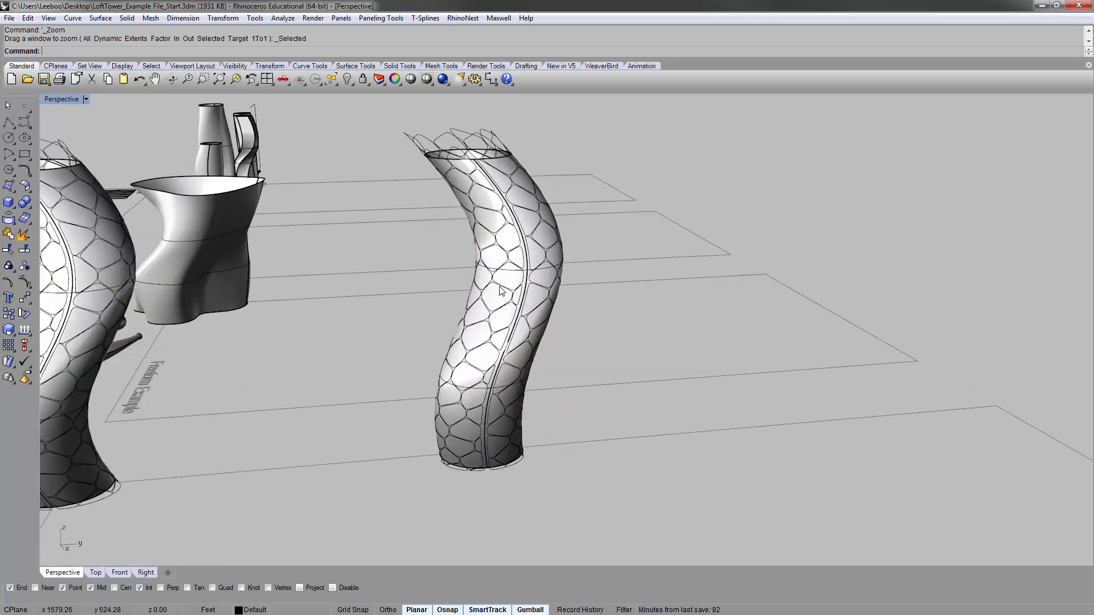
right_click_drag(496, 306, 482, 263)
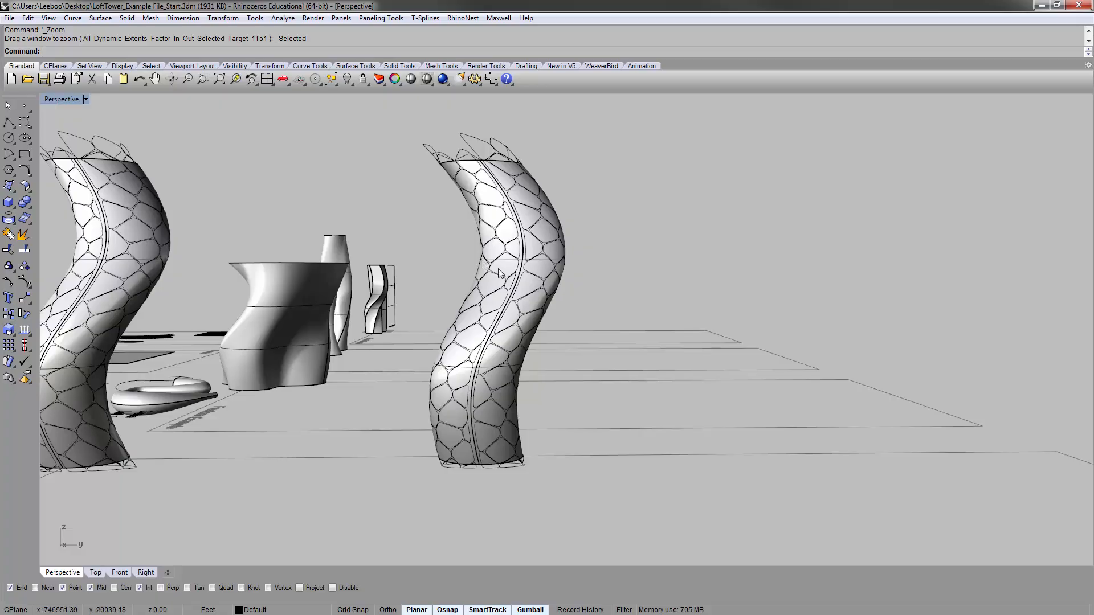
scroll(505, 272, "up", 3)
Delete the upper-middle loft profile curve from the copied tower, keeping its surface.
left_click(513, 256)
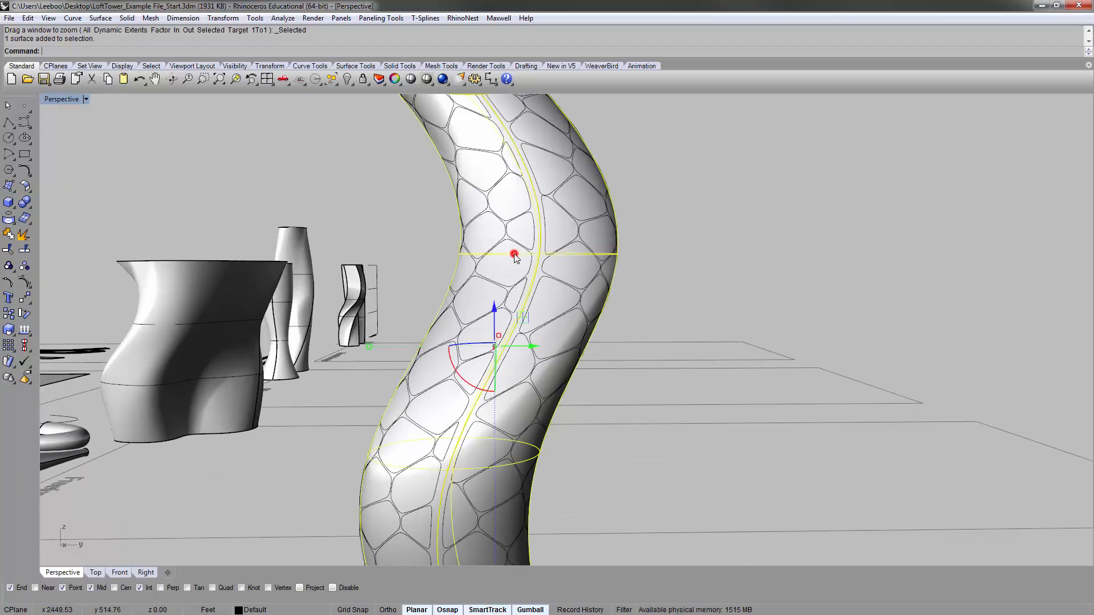
left_click(688, 217)
right_click_drag(628, 241, 623, 278)
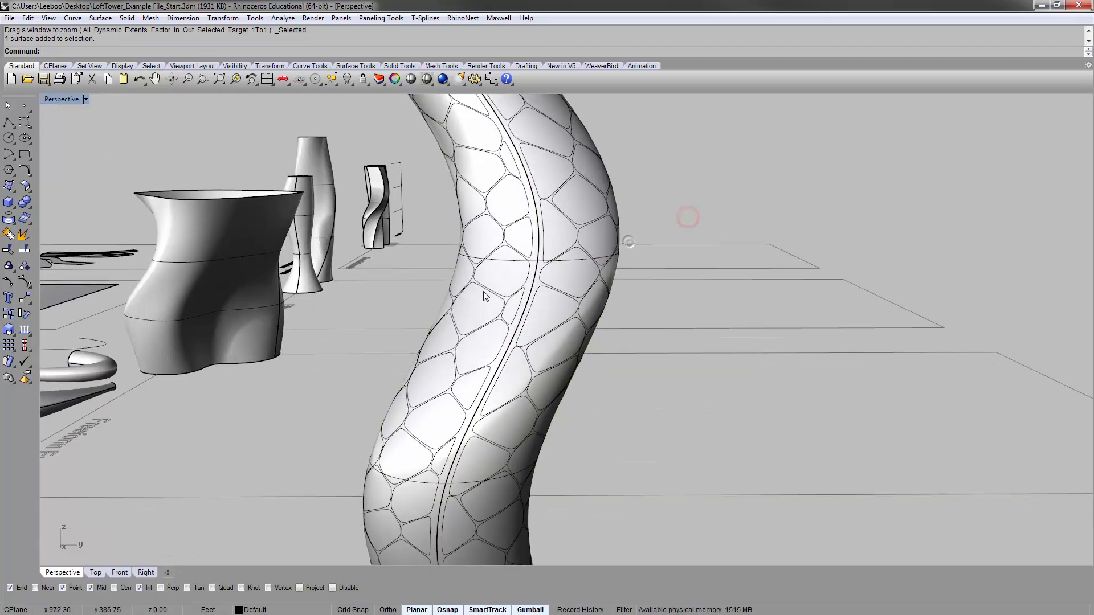
left_click(510, 266)
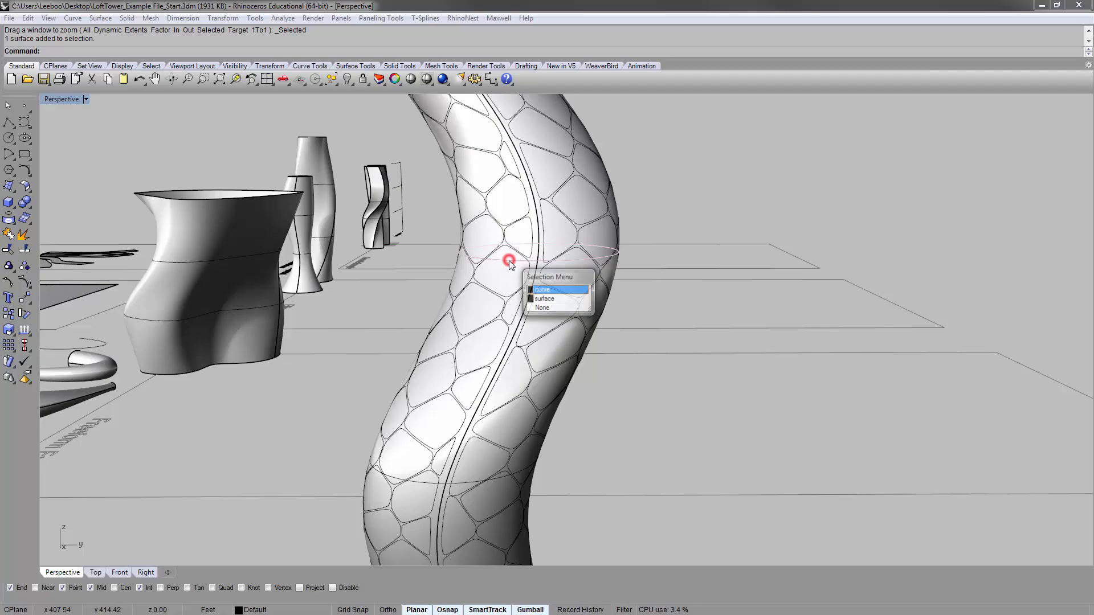
left_click(621, 305)
left_click(581, 256)
left_click(613, 286)
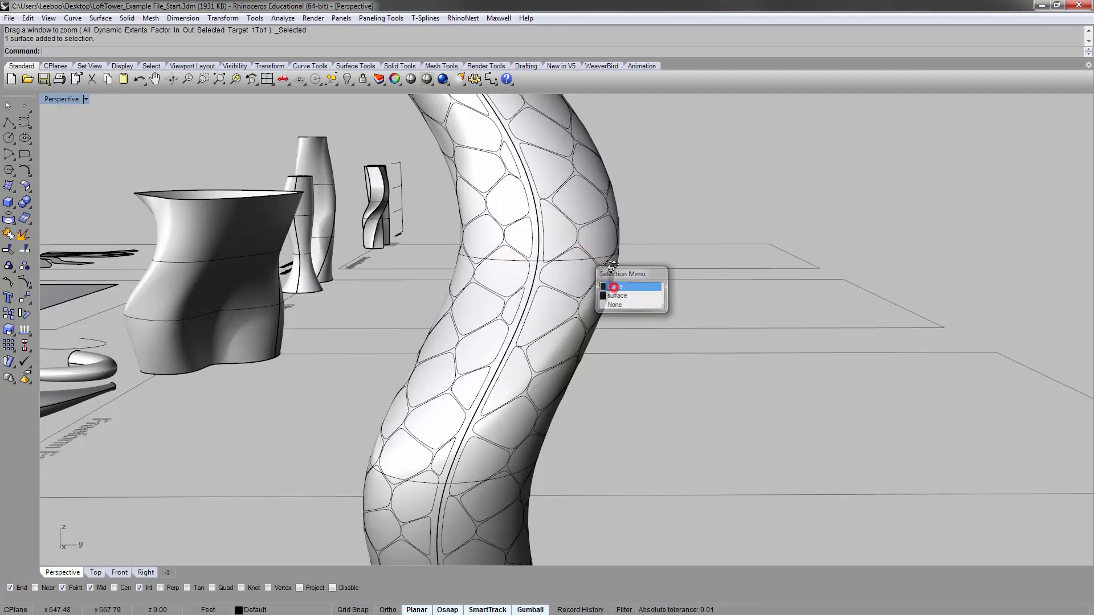
right_click_drag(613, 285, 619, 245)
scroll(618, 250, "down", 4)
key("Delete")
Delete the lower-middle loft profile curve from the copied tower.
scroll(505, 373, "up", 4)
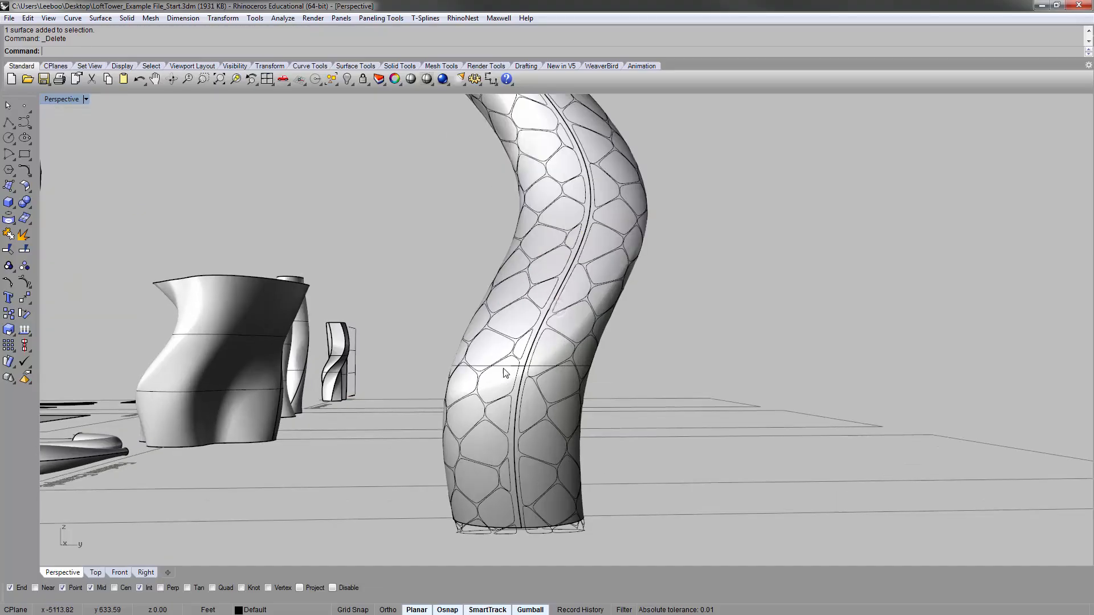
left_click(508, 362)
left_click(407, 320)
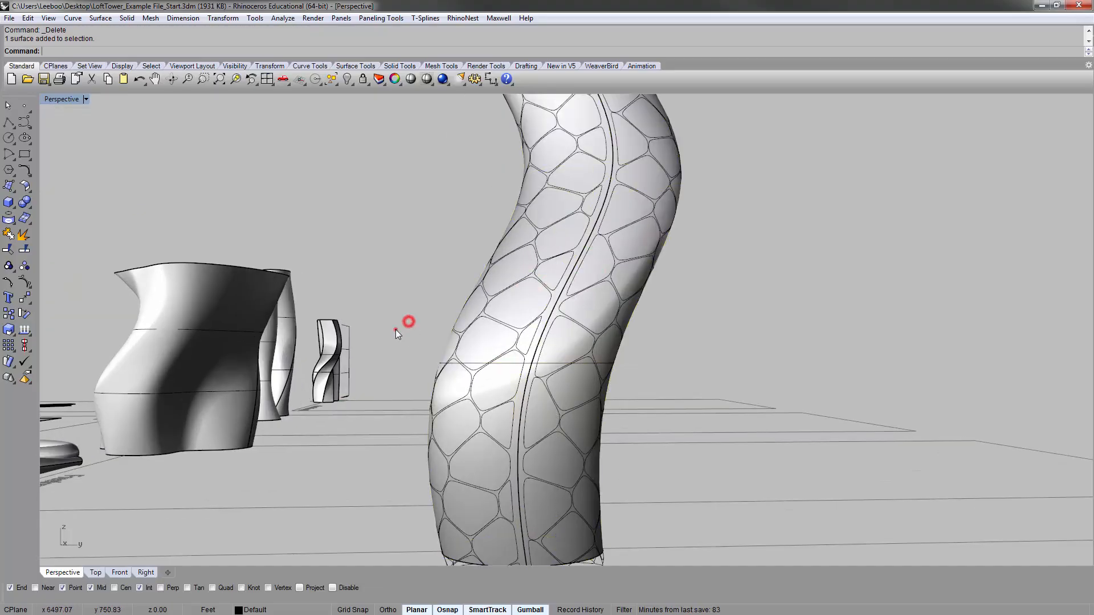
left_click_drag(393, 327, 633, 371)
left_click(379, 351)
scroll(636, 366, "down", 5)
right_click_drag(633, 368, 613, 424)
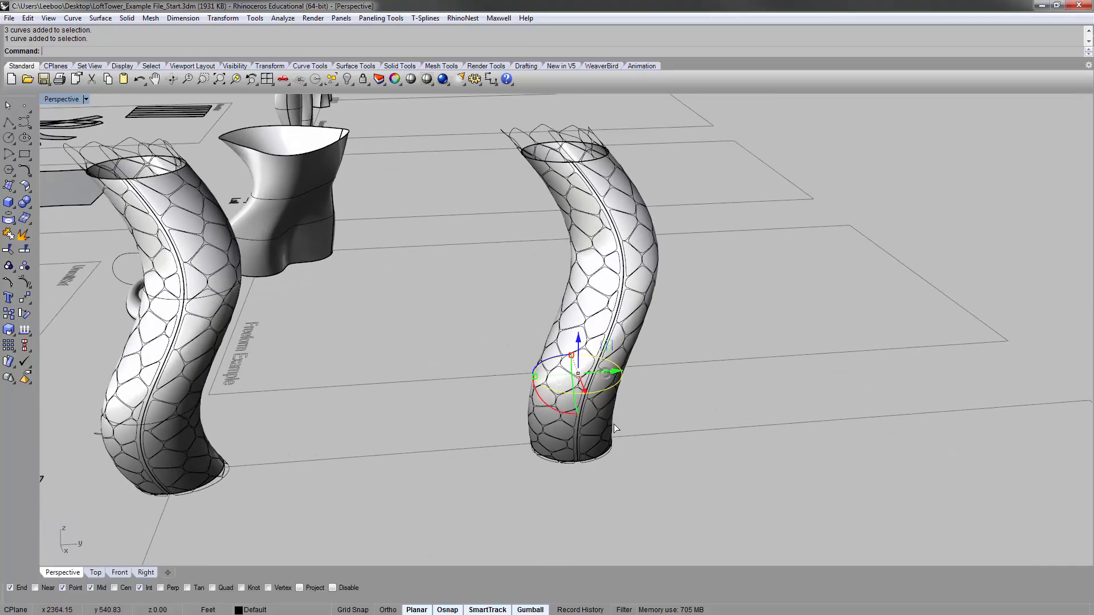
key("Delete")
Delete the loft profile curve at the base of the copied tower.
scroll(569, 478, "up", 6)
left_click(566, 470)
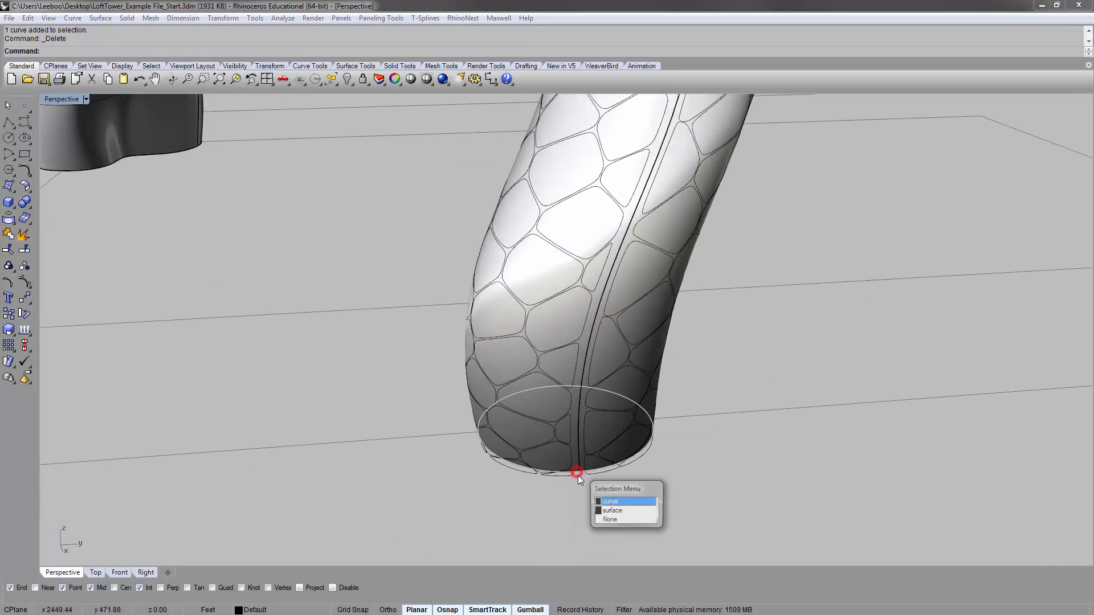
left_click(606, 501)
right_click_drag(668, 367, 546, 307)
key("Delete")
Delete the loft profile curve at the top rim of the copied tower.
right_click_drag(609, 212, 545, 377, "shift")
right_click_drag(629, 196, 667, 117)
scroll(550, 202, "up", 5)
left_click(525, 226)
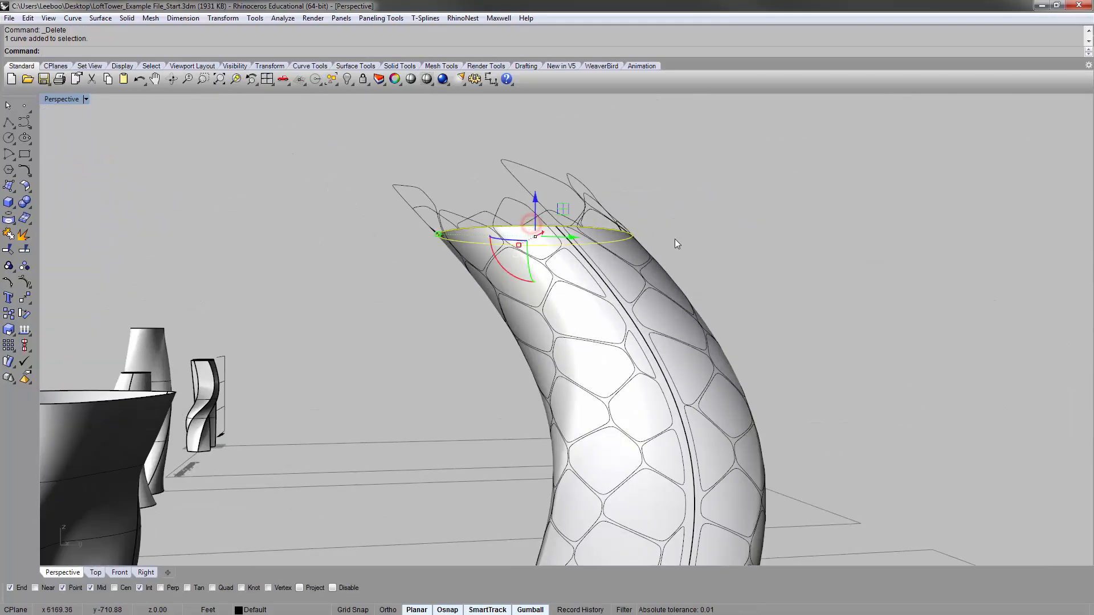
key("Delete")
Start Split and set the copied tower's surface as the object to split.
scroll(630, 215, "down", 8)
right_click_drag(594, 262, 619, 246)
right_click_drag(682, 259, 657, 276)
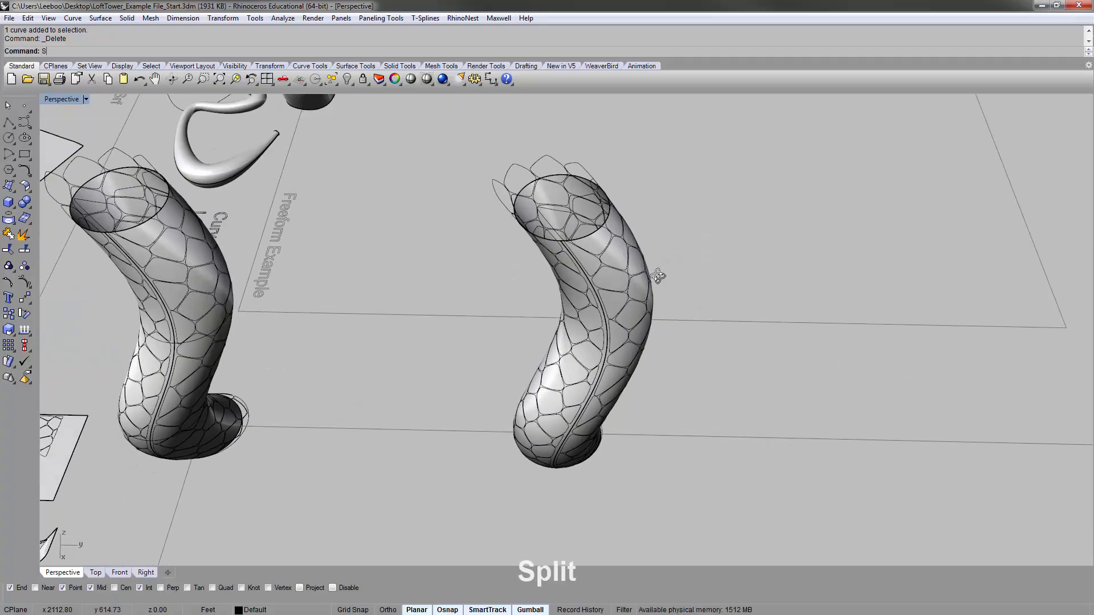
type("Split")
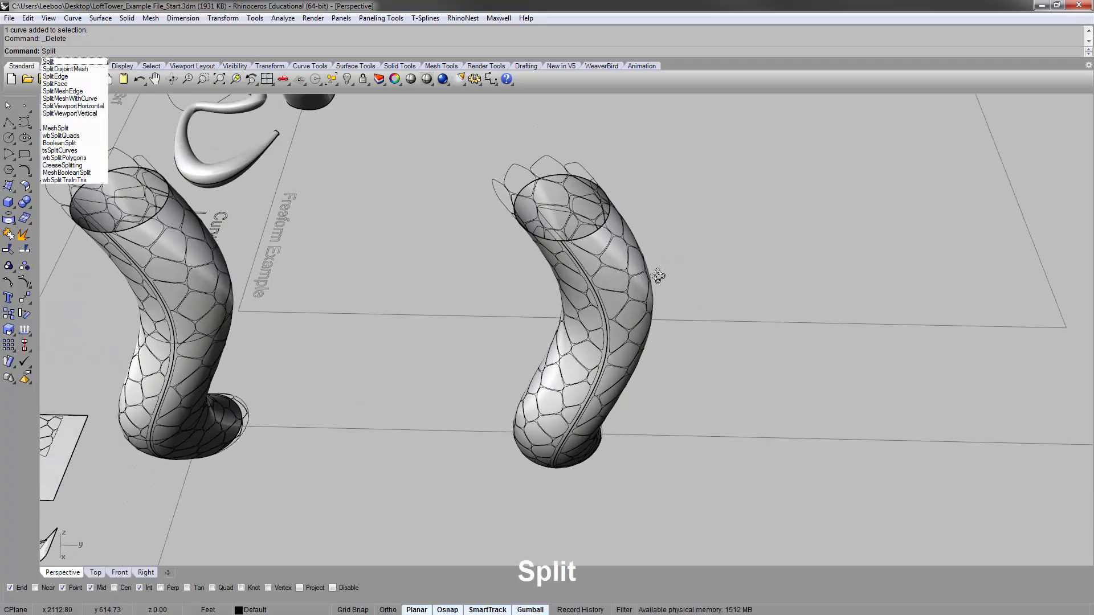
key("Return")
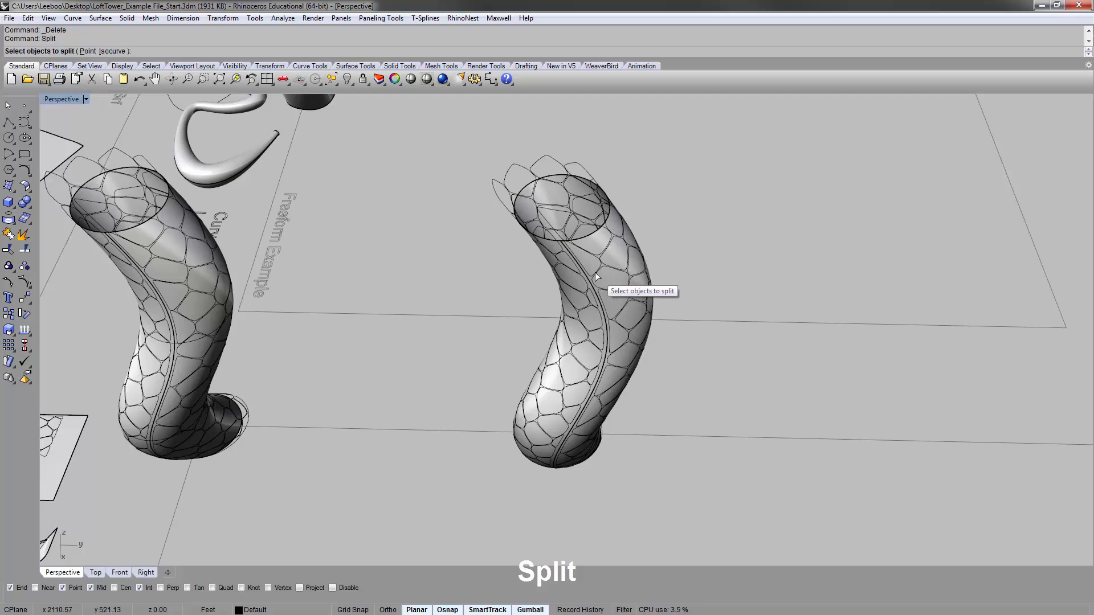
left_click(616, 279)
right_click_drag(686, 349, 687, 241)
right_click(706, 273)
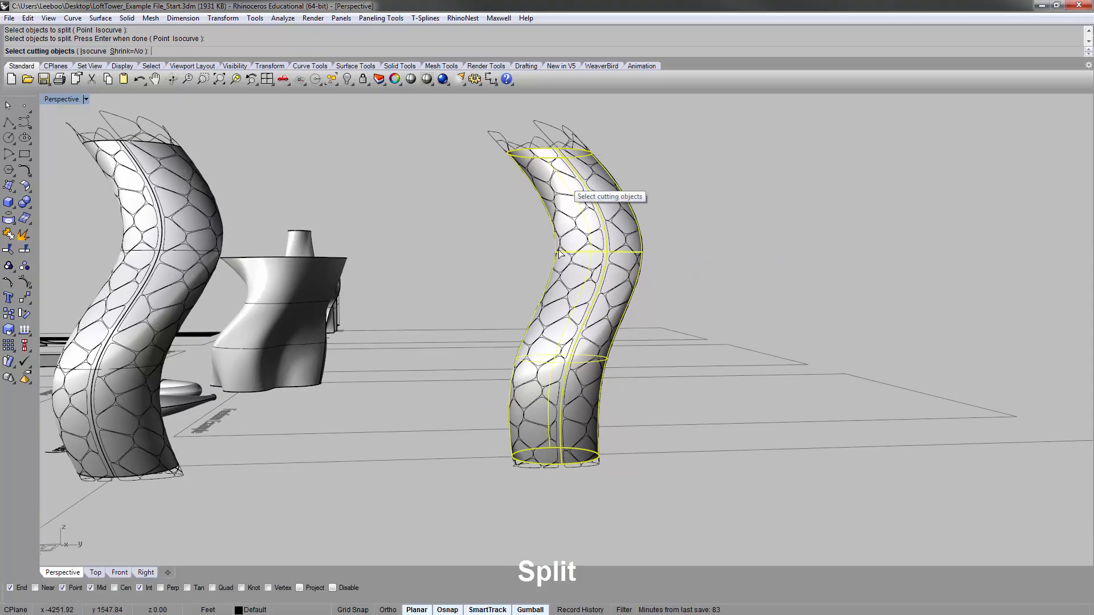
Split the copied tower's surface using all of its cell curves as cutting objects.
mouse_move(453, 102)
left_mouse_down()
mouse_move(652, 225)
mouse_move(723, 302)
mouse_move(736, 343)
mouse_move(730, 321)
left_mouse_up()
left_click_drag(429, 222, 762, 518)
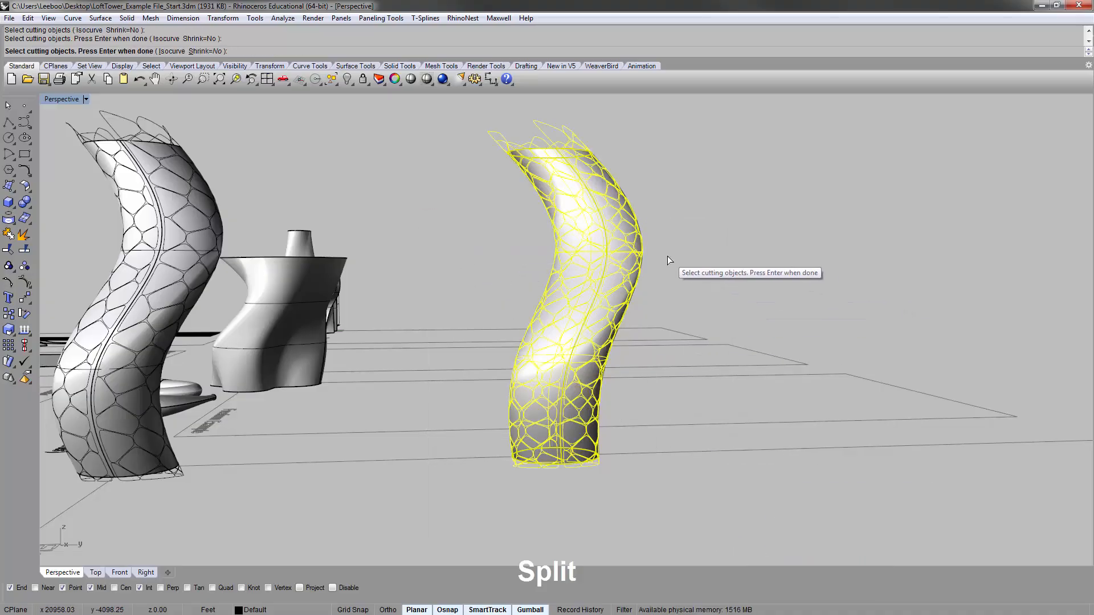
key("Return")
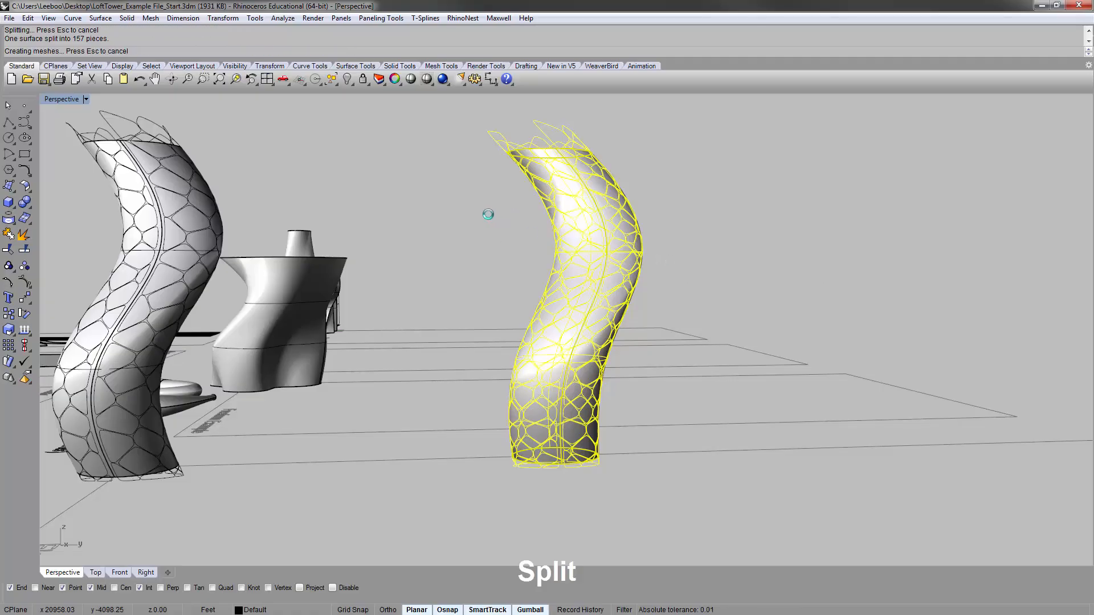
scroll(631, 275, "up", 5)
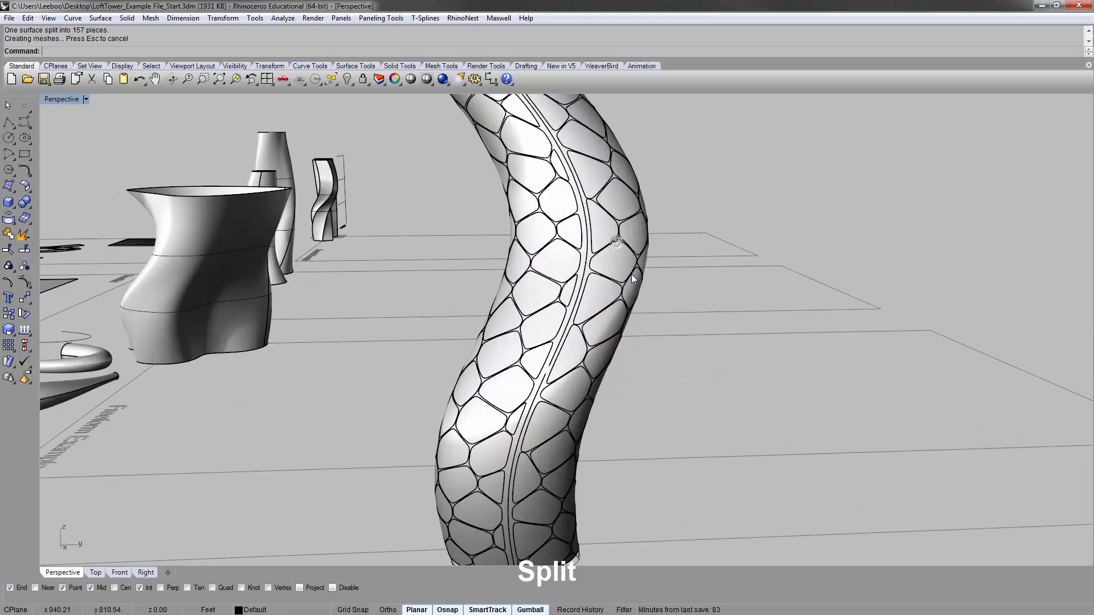
Inspect the split tower by selecting individual cell panels on its surface.
scroll(631, 274, "up", 2)
left_click(608, 259)
left_click(541, 265)
left_click(516, 223)
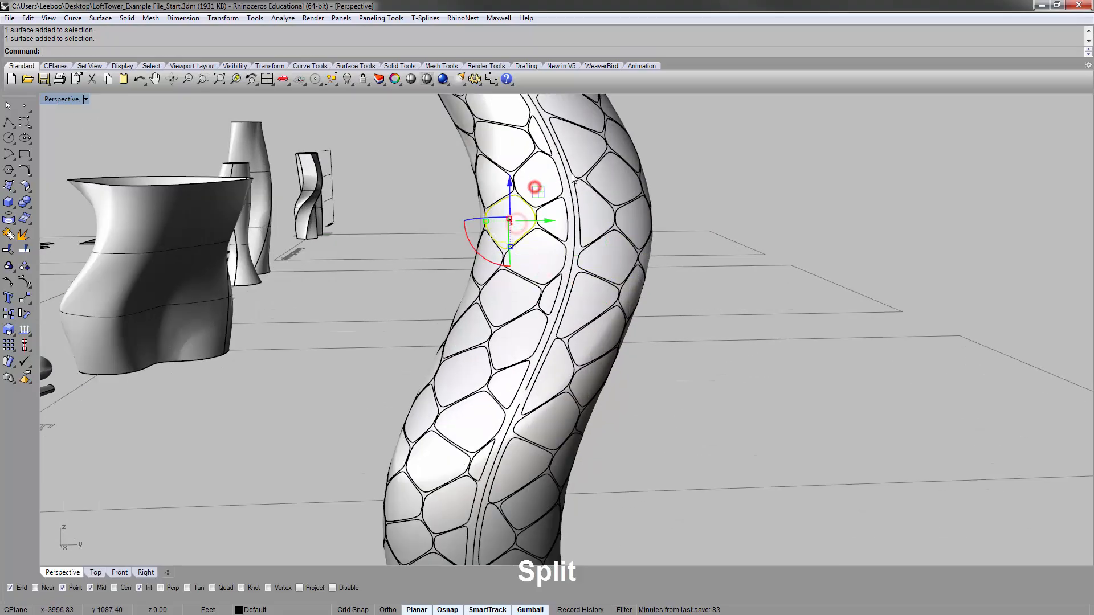
left_click(683, 177)
left_click(625, 178)
left_click(692, 149)
scroll(569, 190, "up", 7)
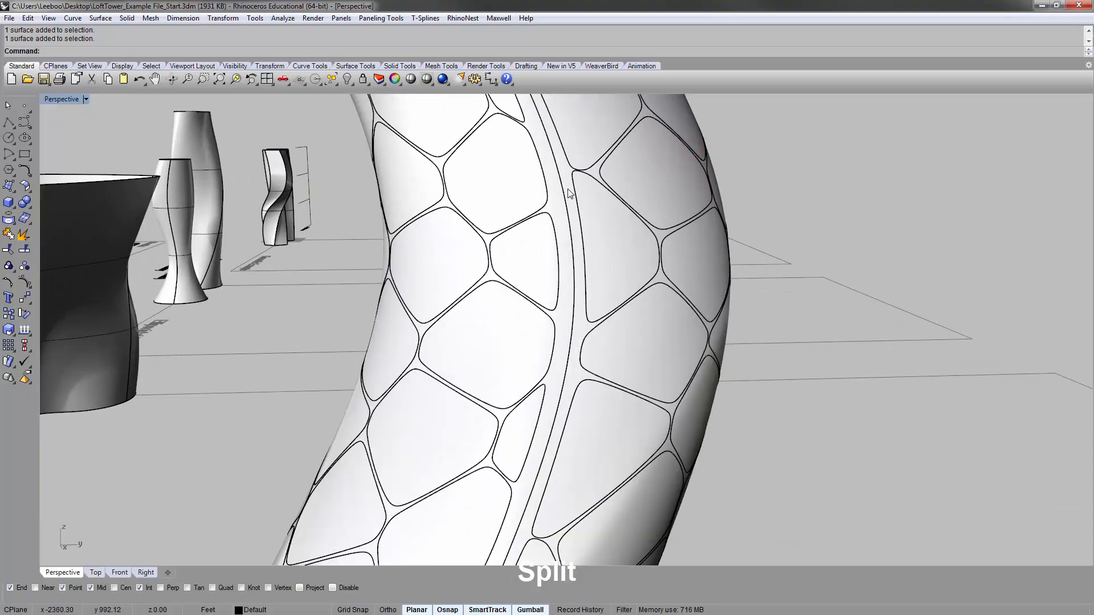
Copy the split tower's lattice frame surface 300 ft sideways, clear of the tower.
left_click(568, 193)
scroll(553, 228, "down", 8)
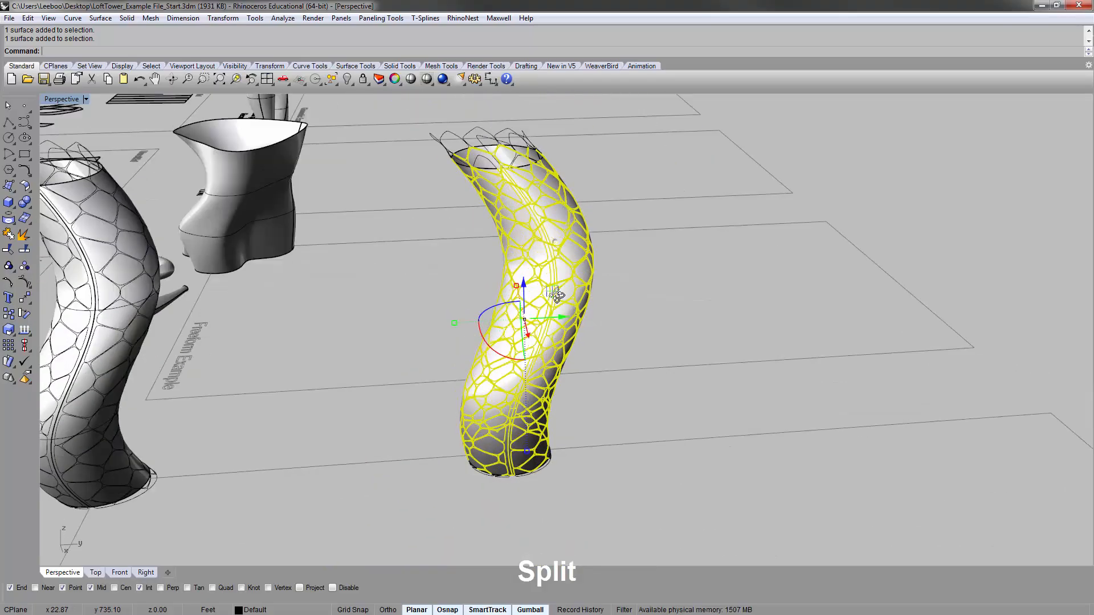
right_click_drag(556, 295, 529, 233)
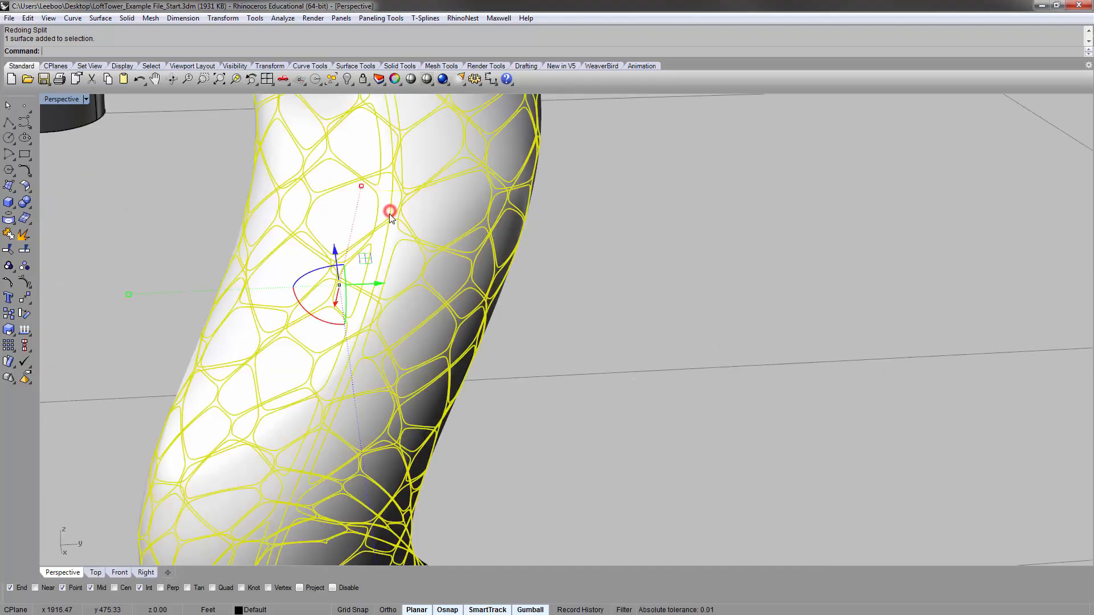
scroll(388, 216, "down", 5)
right_click_drag(387, 244, 389, 262)
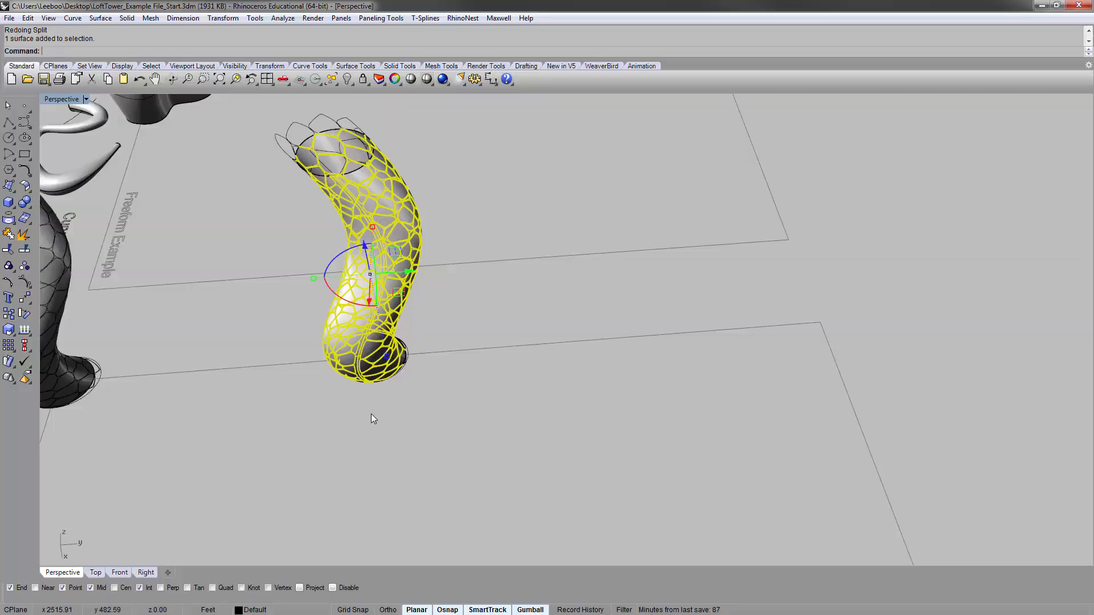
type("copy")
key("Return")
left_click(355, 421)
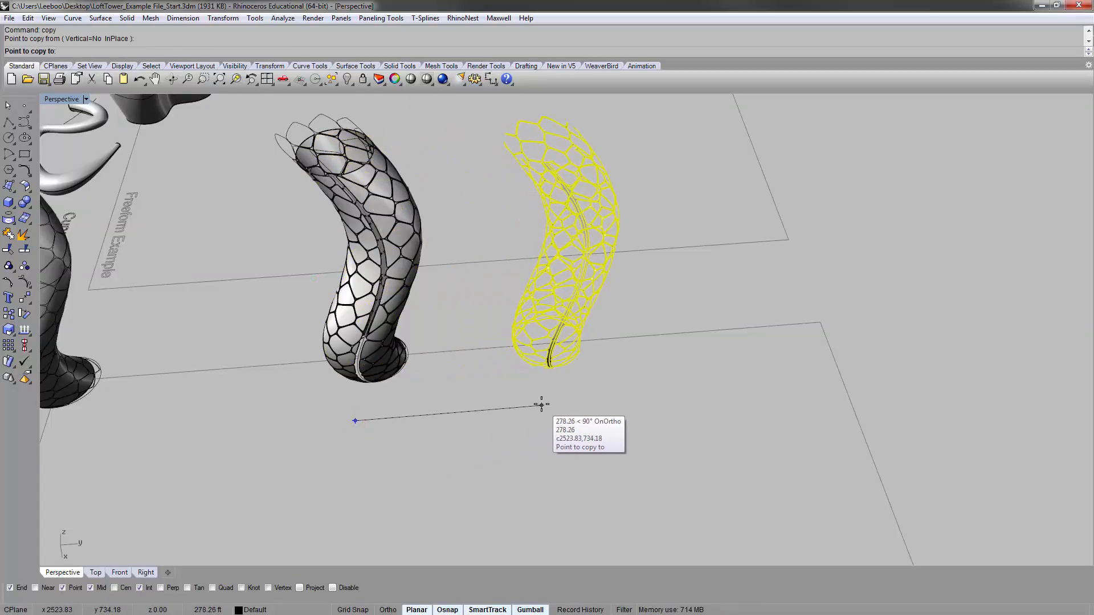
type("300")
key("Return")
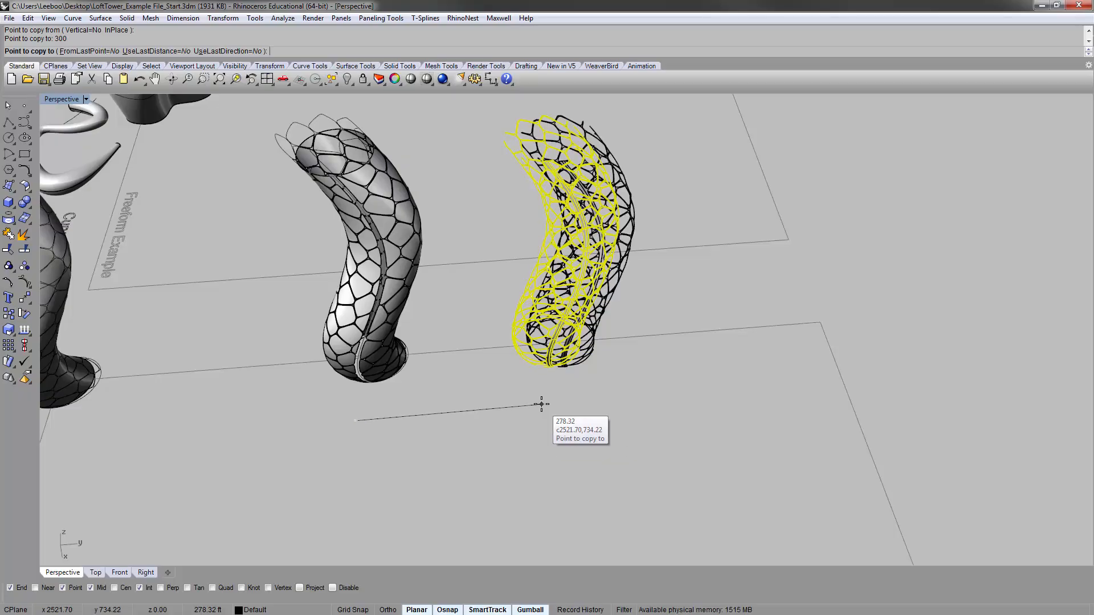
left_click(605, 420)
Thicken the copied lattice frame into a solid with OffsetSrf at a distance of 2 ft.
left_click(585, 275)
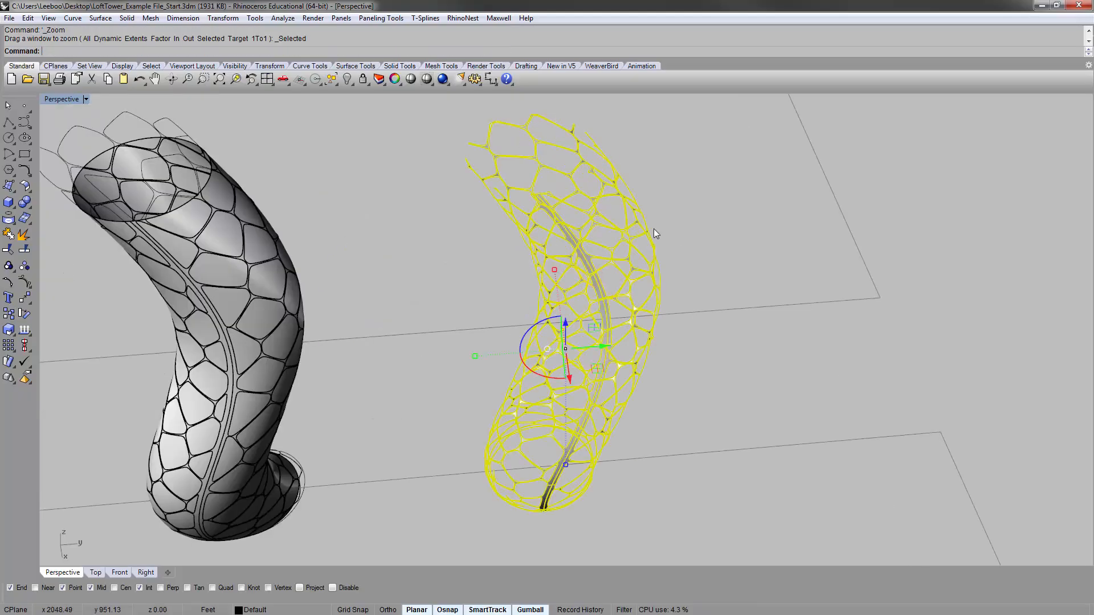
left_click(654, 228)
right_click_drag(608, 210, 304, 340)
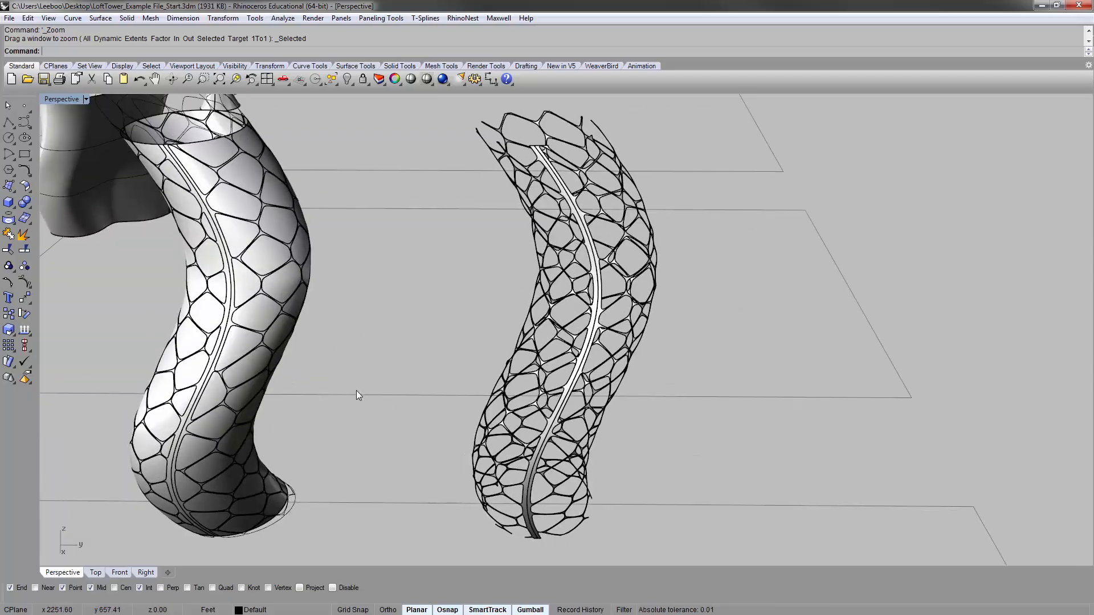
scroll(383, 324, "down", 5)
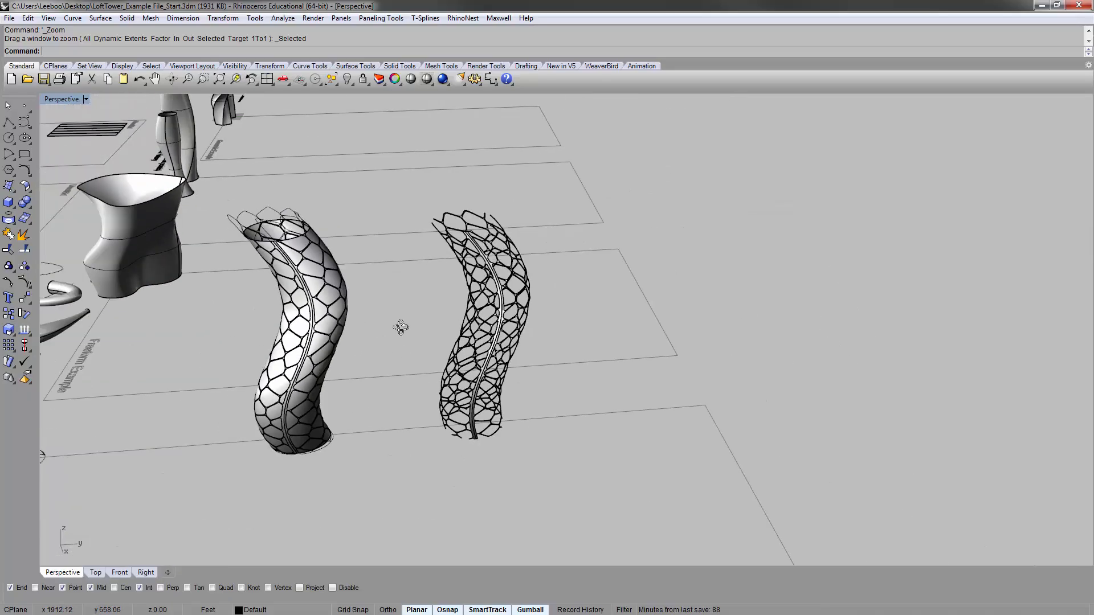
left_click(457, 282)
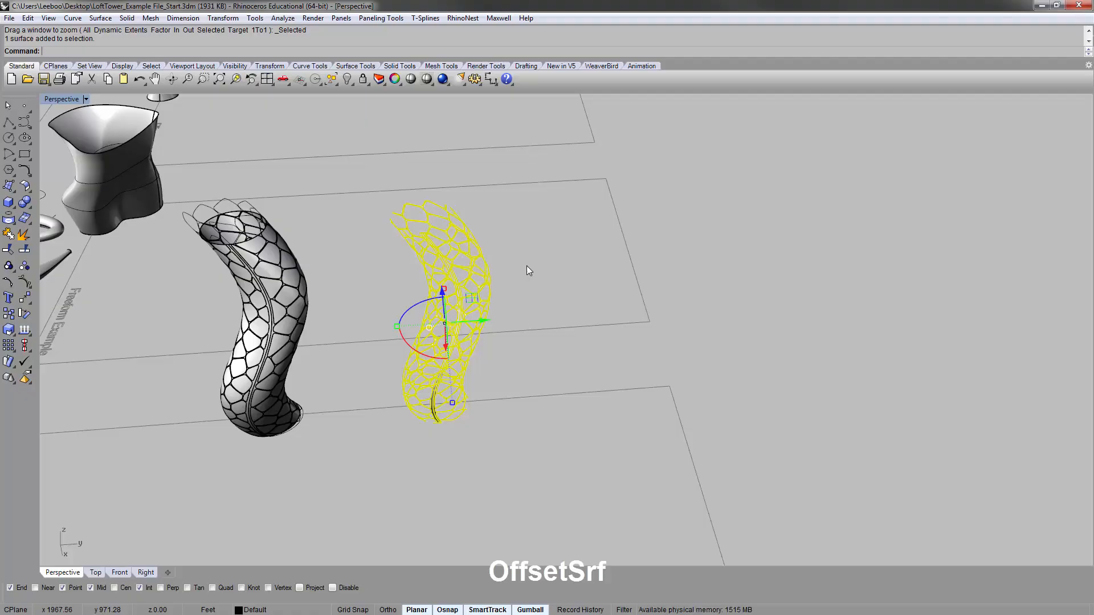
type("OffsetSrf")
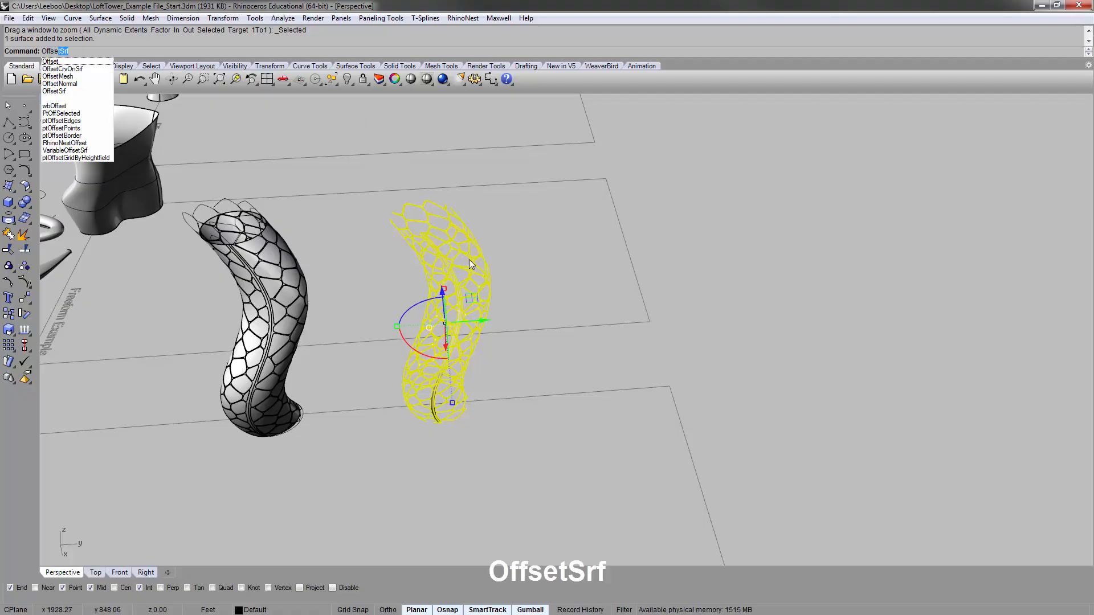
key("Return")
right_click_drag(484, 199, 472, 347)
scroll(422, 445, "up", 9)
scroll(472, 341, "down", 4)
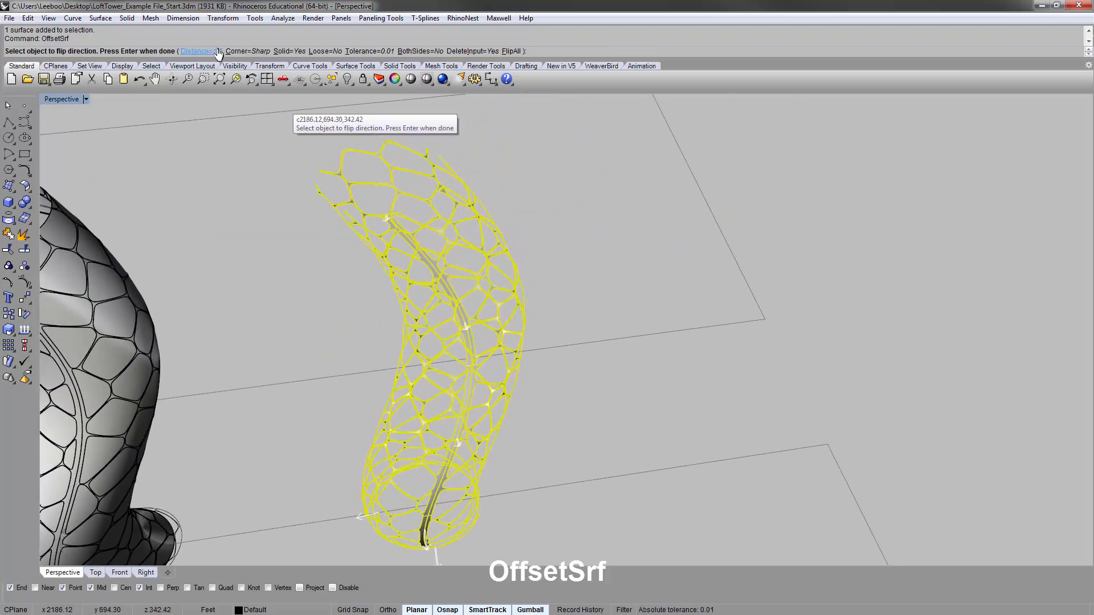
left_click(192, 51)
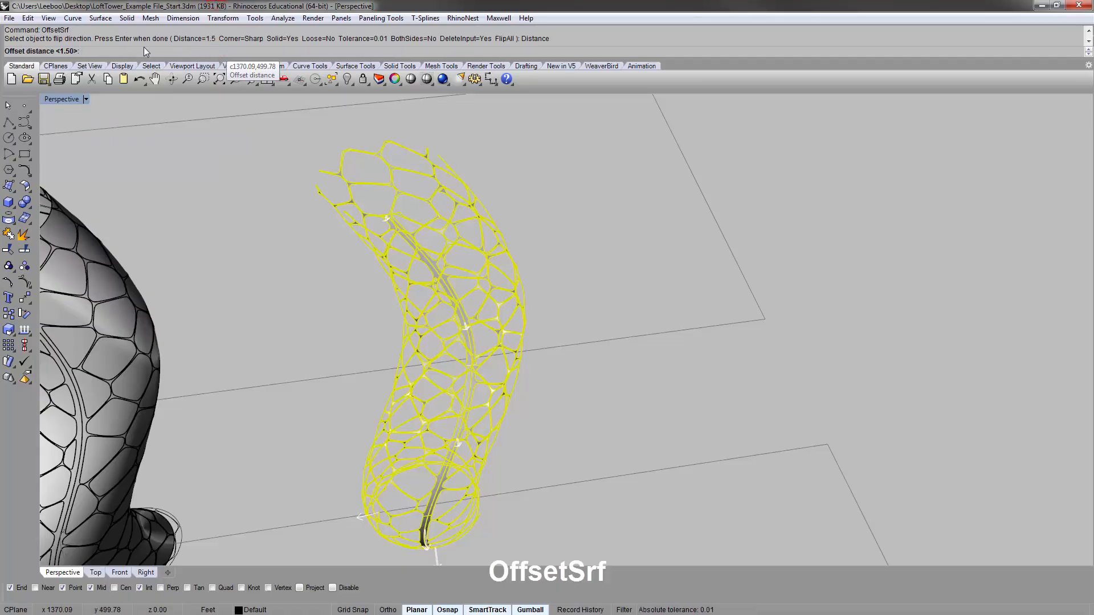
type("2")
key("Return")
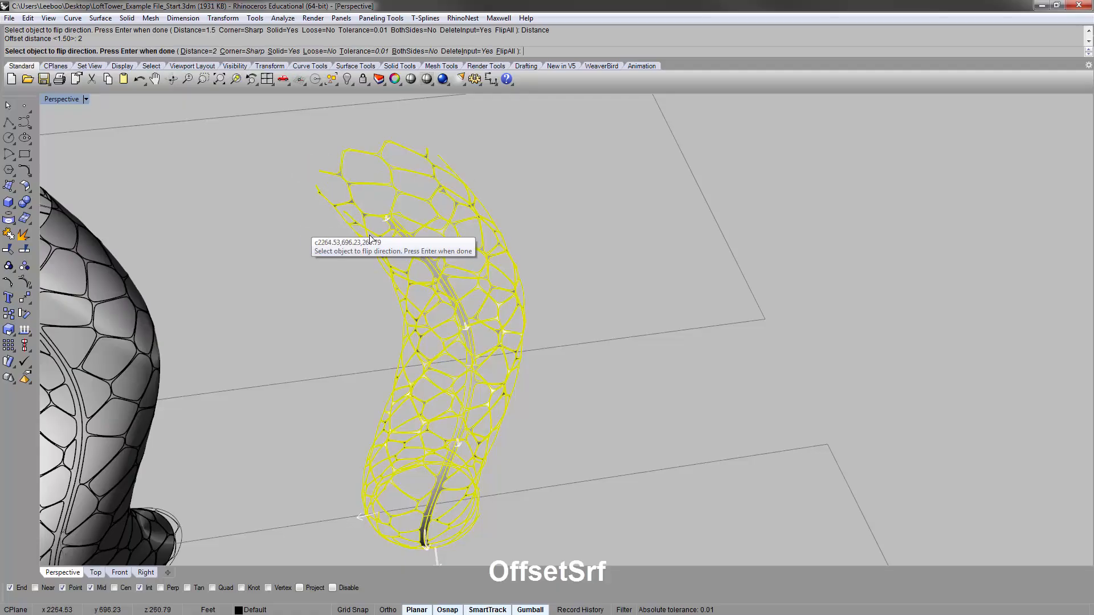
right_click_drag(502, 212, 637, 232)
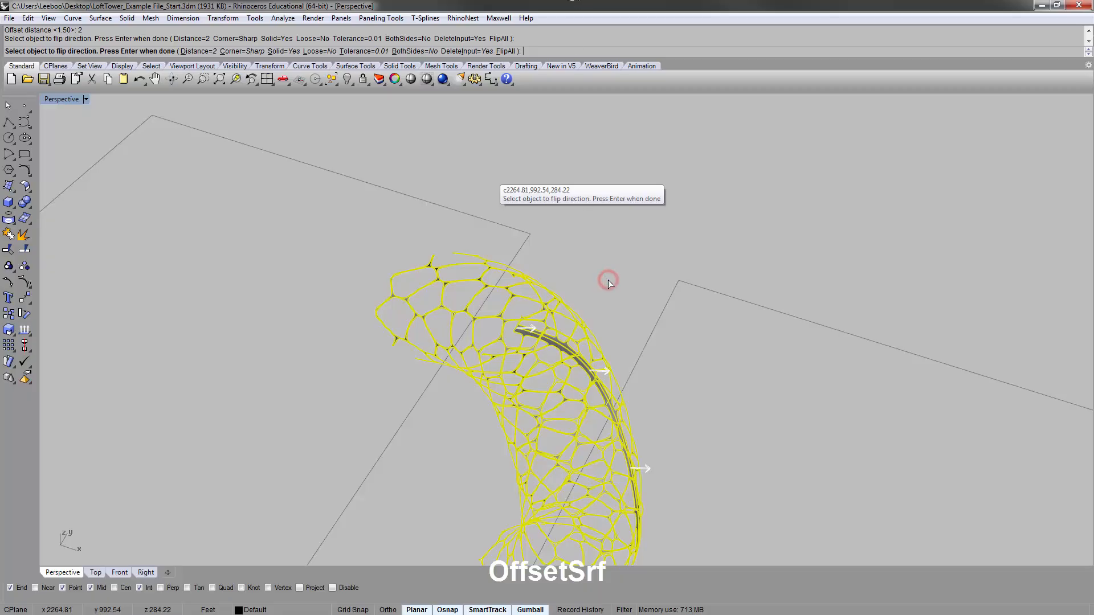
key("Return")
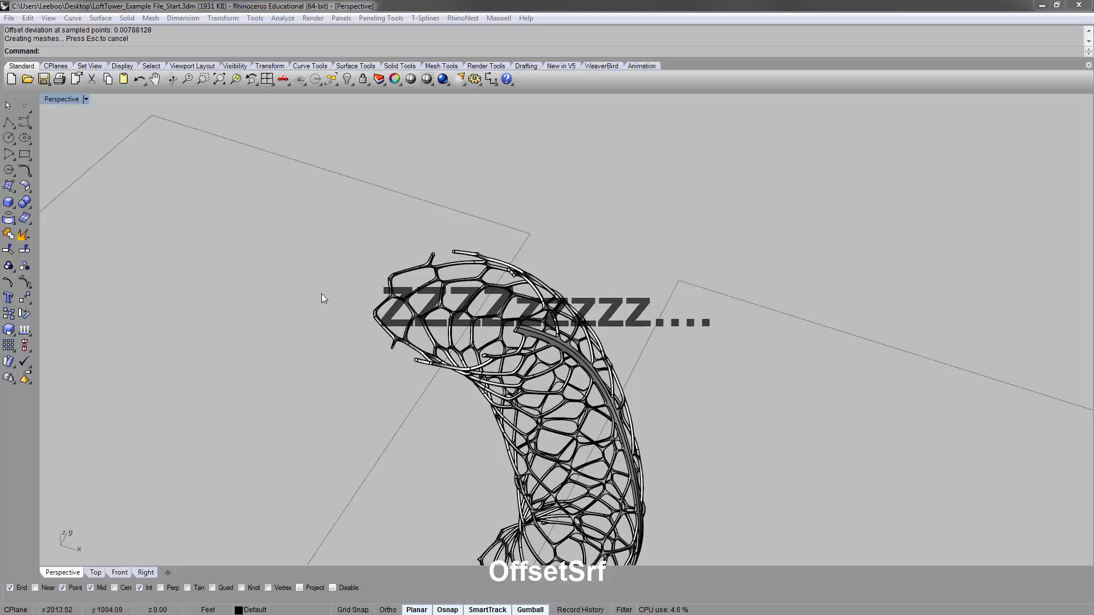
Examine the thickened lattice frame from several angles and compare it with the split tower.
left_click(316, 247)
right_click_drag(621, 291, 570, 319)
left_click(559, 332)
type("zs")
key("Return")
left_click(692, 268)
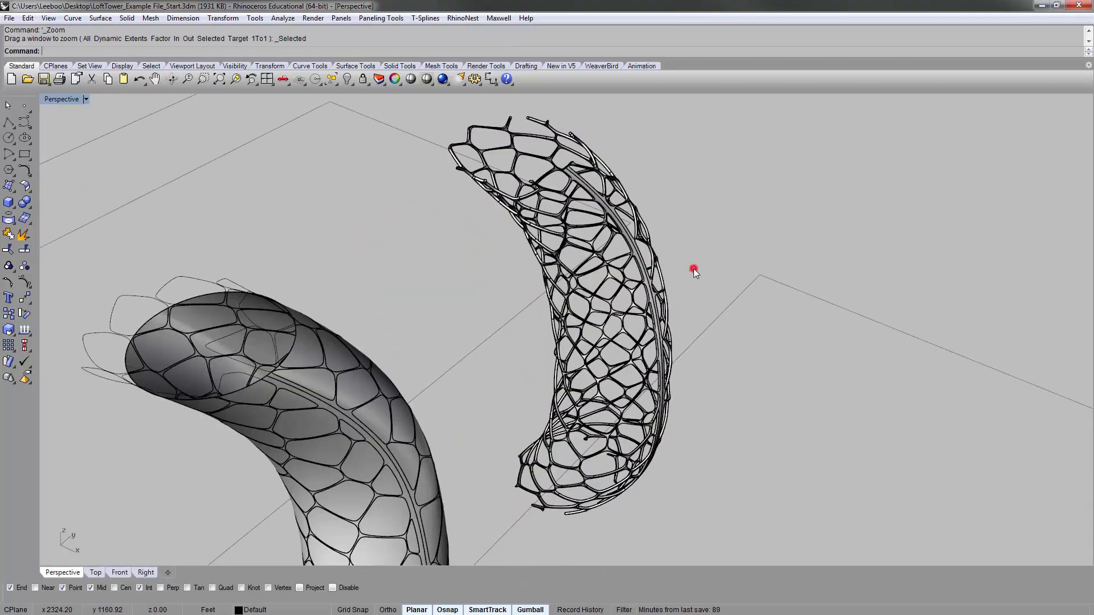
right_click_drag(658, 290, 601, 285)
scroll(639, 303, "up", 3)
scroll(585, 216, "up", 6)
scroll(586, 215, "up", 5)
left_click(622, 237)
scroll(622, 237, "down", 8)
left_click(682, 244)
scroll(602, 285, "down", 9)
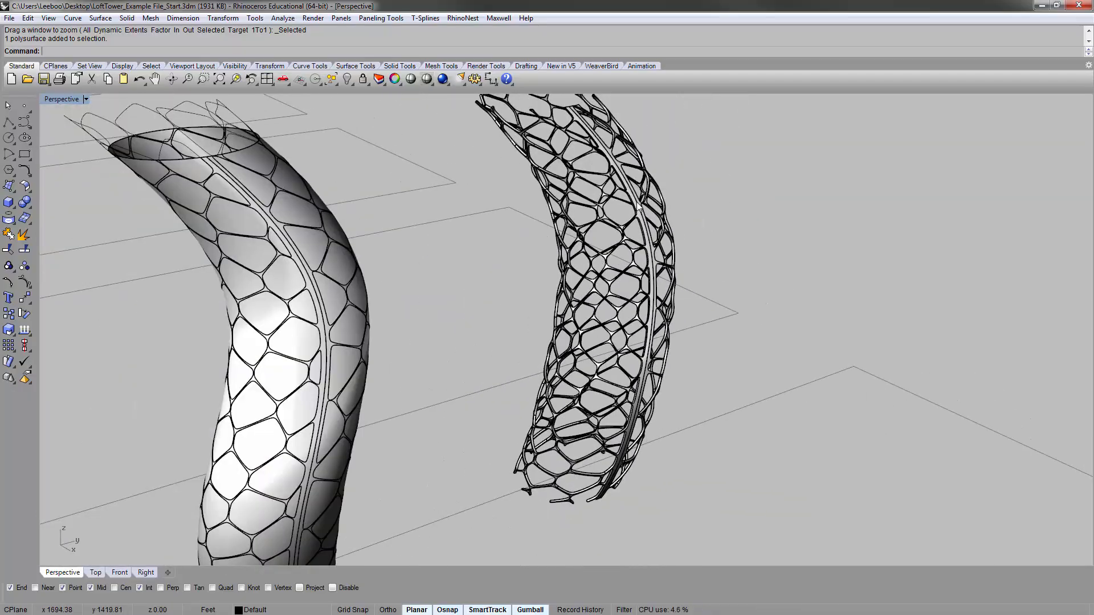
right_click_drag(637, 248, 569, 273)
scroll(631, 267, "down", 5)
scroll(604, 329, "up", 2)
scroll(563, 276, "up", 4)
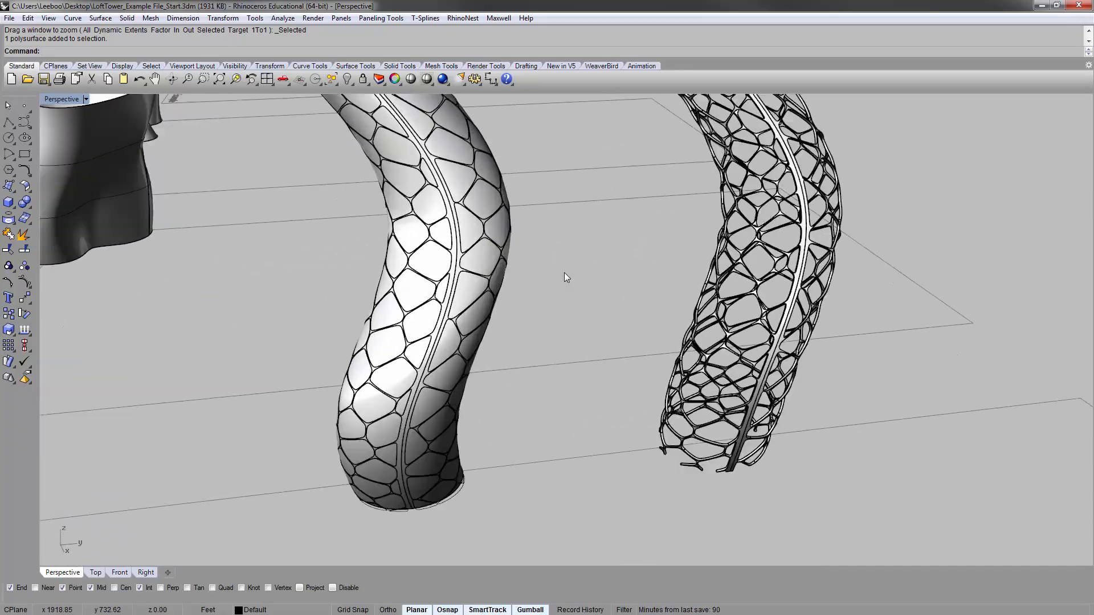
scroll(564, 273, "down", 5)
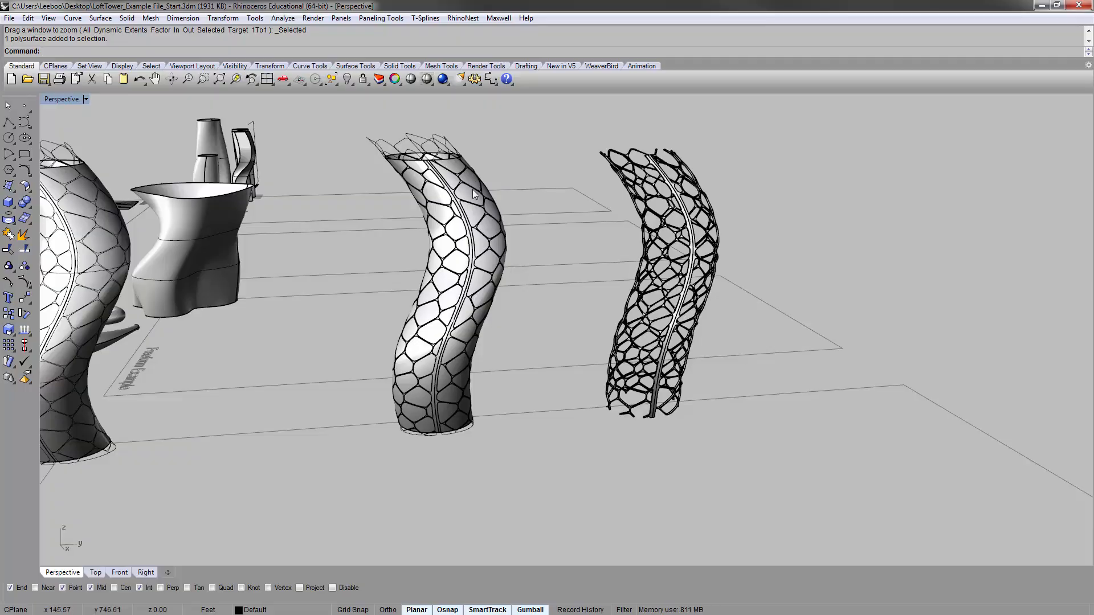
Check the separate panels between the lattice members on the upper part of the split tower.
scroll(476, 188, "up", 3)
left_click(473, 193, "ctrl+shift")
left_click(501, 142)
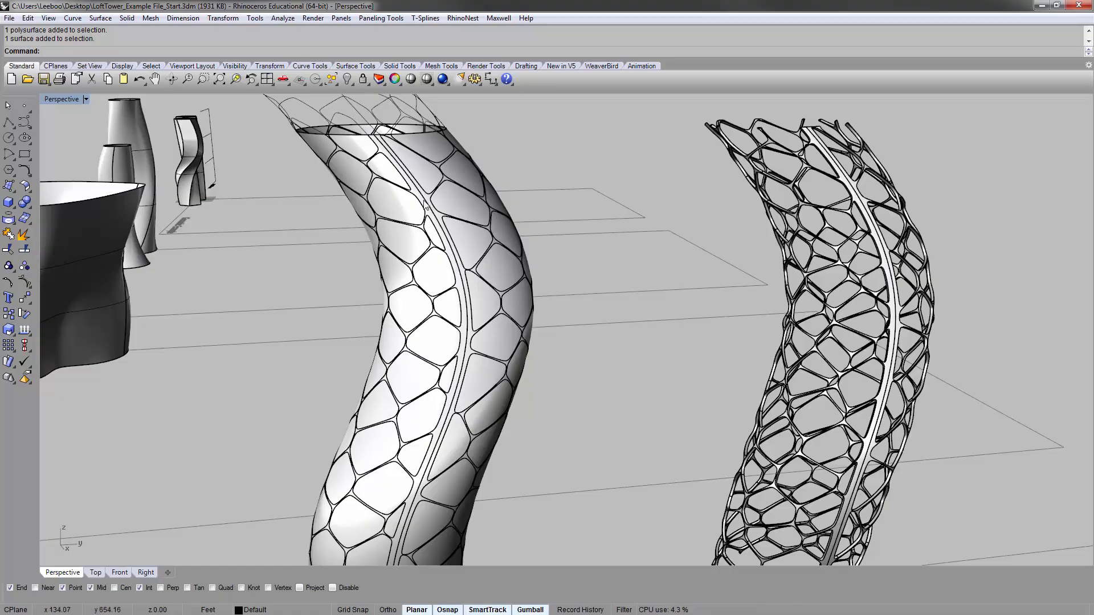
left_click(438, 264)
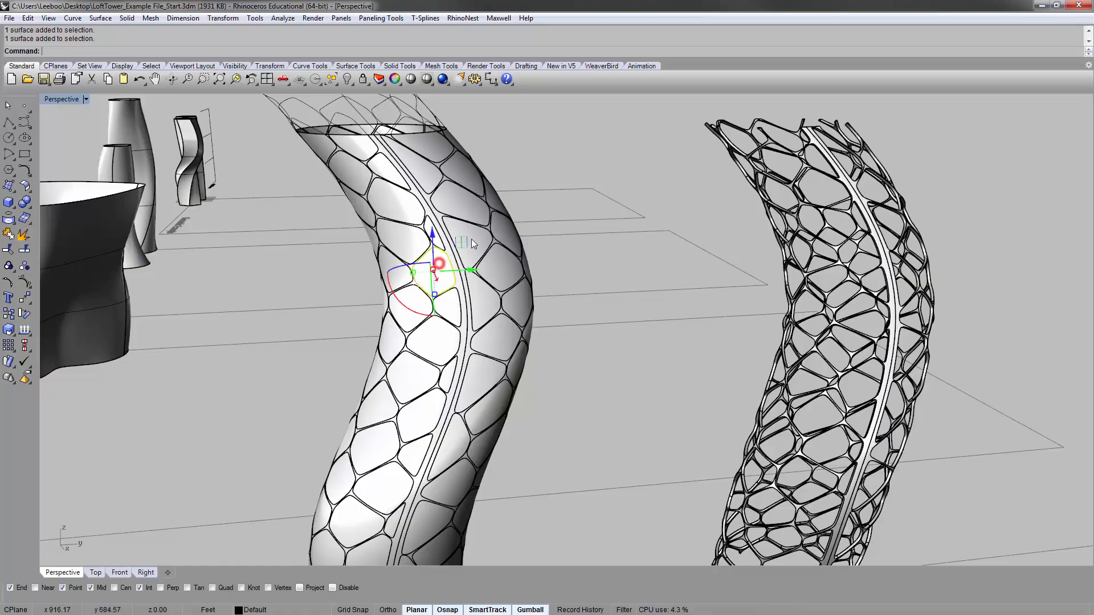
left_click(478, 233)
left_click(509, 230)
left_click(549, 169)
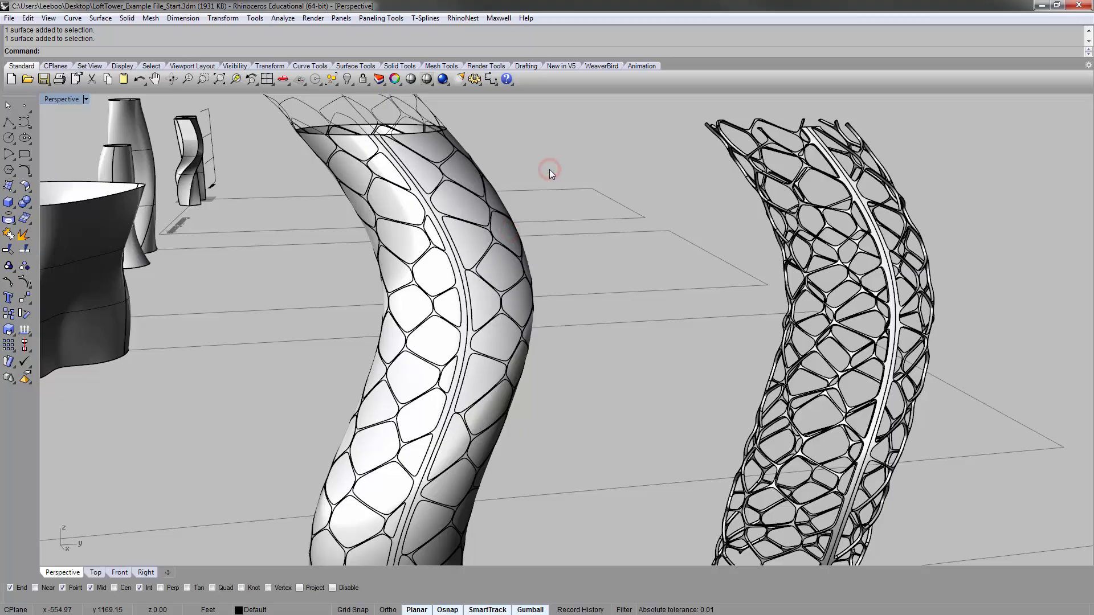
Open the layer list and rename Layer 03 as Glass.
left_click(379, 78)
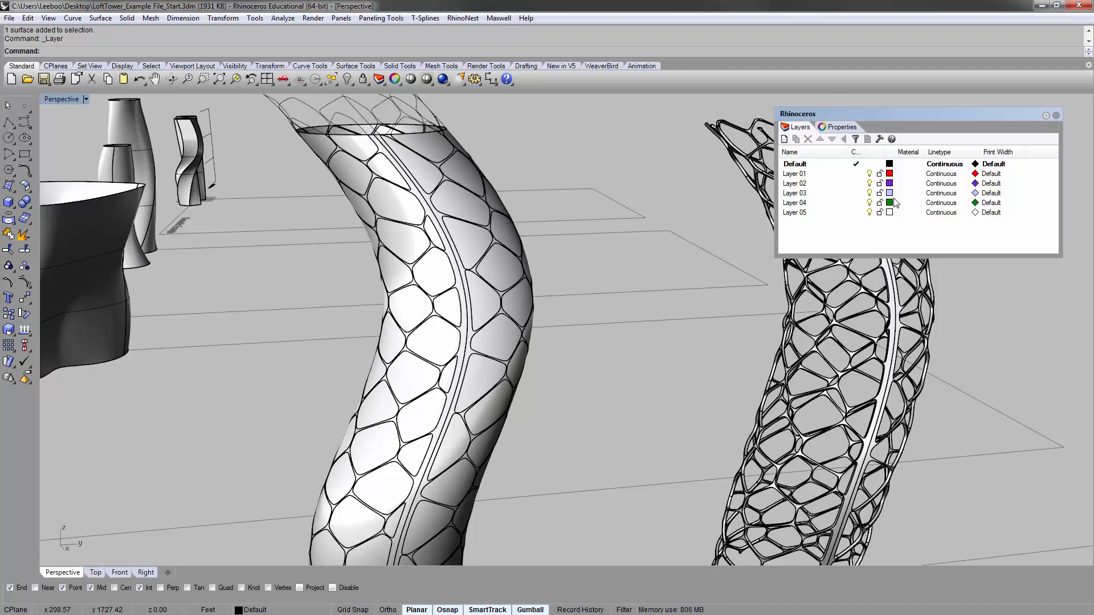
left_click(827, 194)
left_click(821, 194)
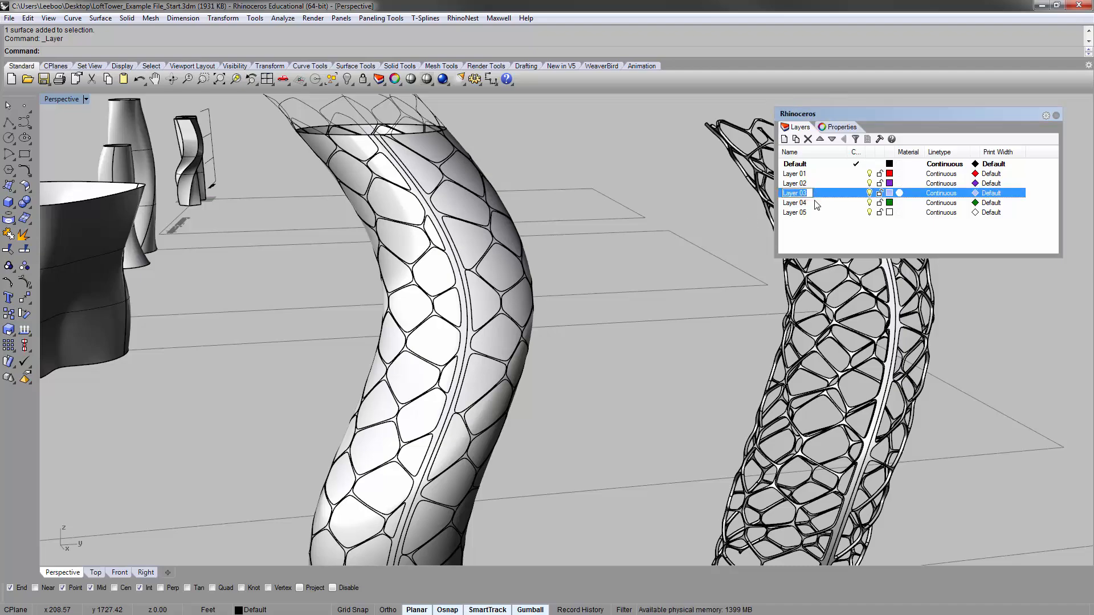
type("Glass")
key("Return")
left_click(838, 239)
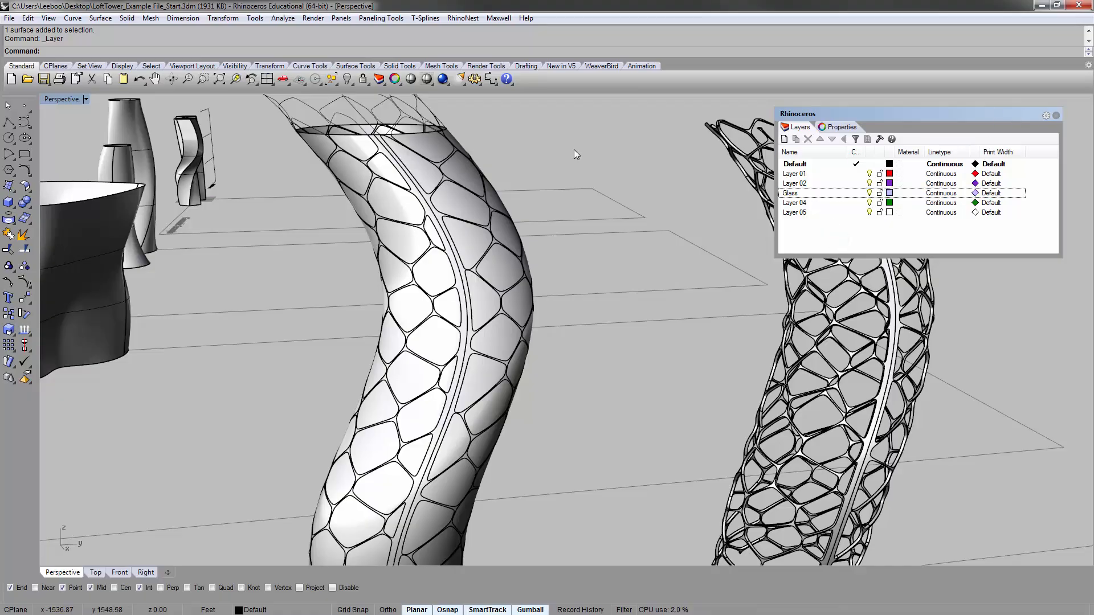
Hide the lattice frame surface of the split tower, leaving its cell panels displayed.
left_click(557, 165)
left_click(478, 221)
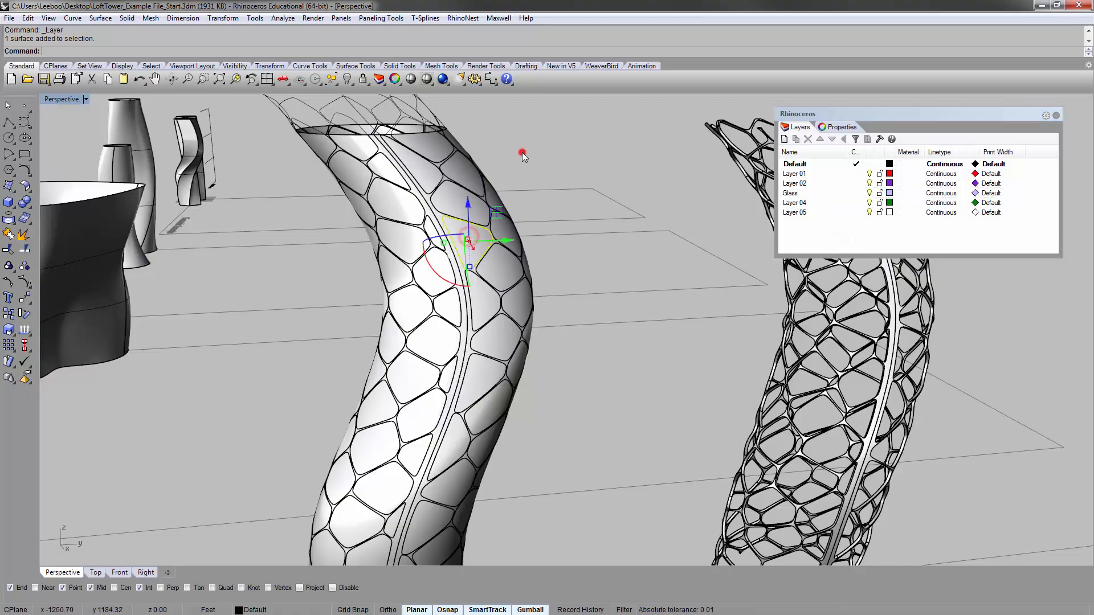
mouse_move(522, 152)
right_mouse_down()
mouse_move(501, 181)
mouse_move(508, 162)
right_mouse_up()
scroll(506, 163, "down", 4)
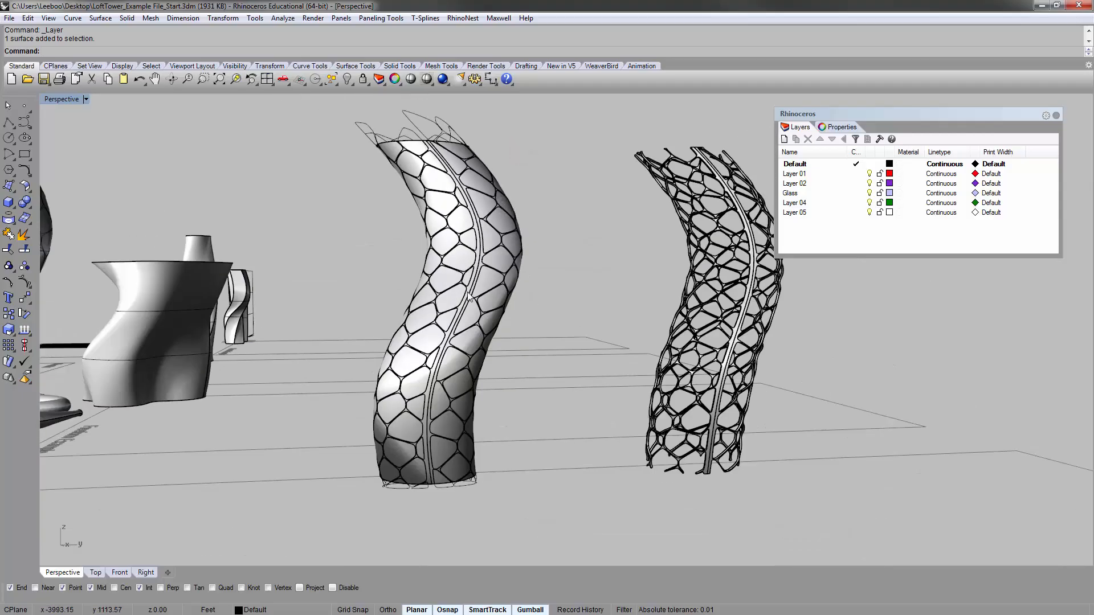
left_click(479, 256)
left_click(551, 215)
scroll(550, 215, "up", 4)
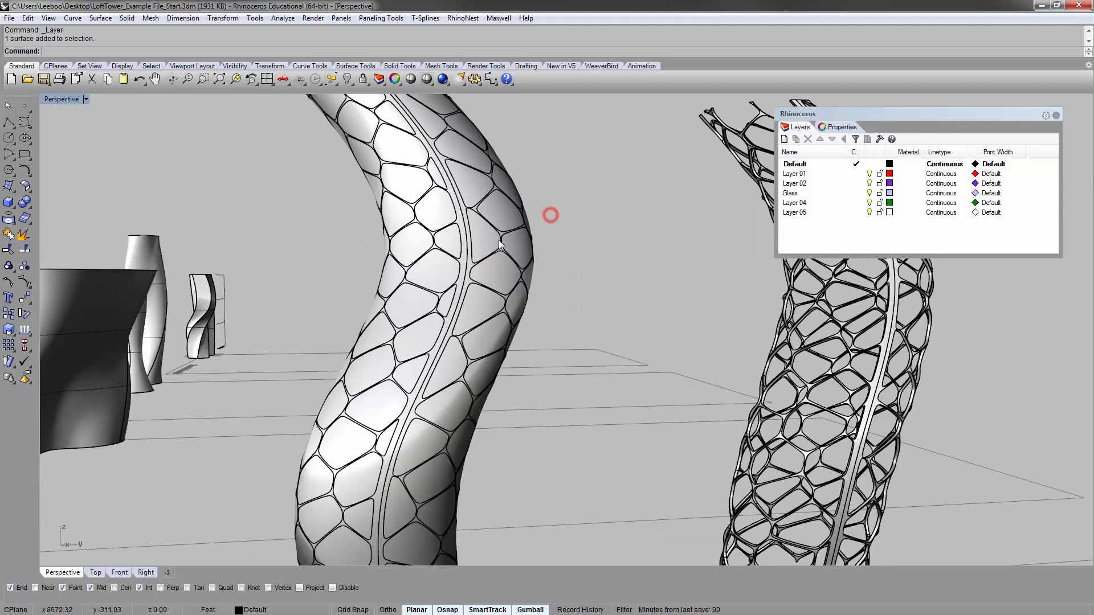
right_click_drag(551, 214, 495, 247)
left_click(454, 242)
left_click(456, 240)
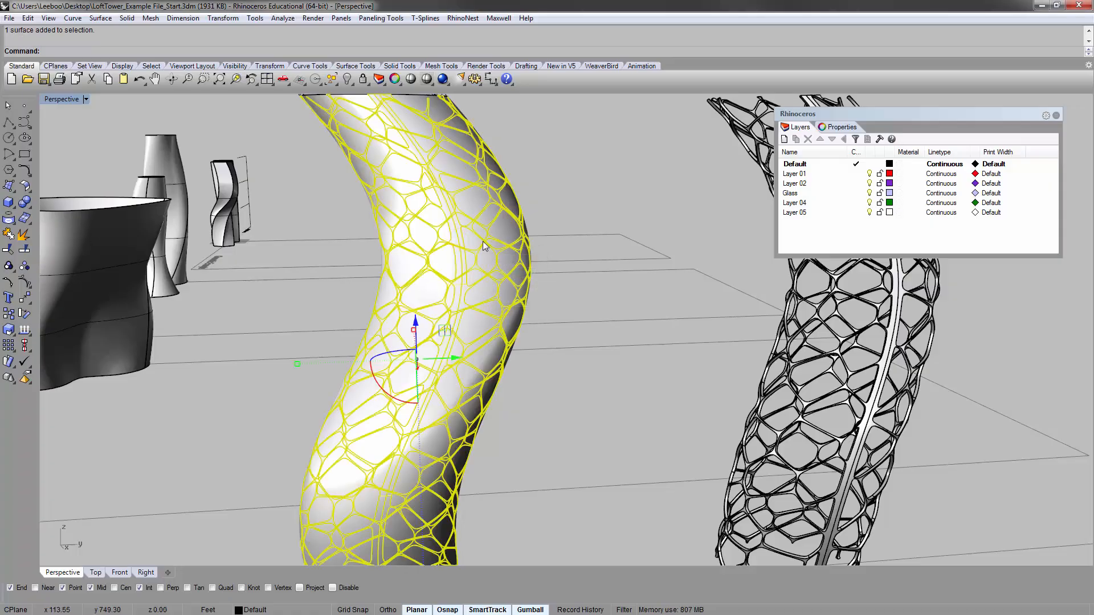
type("Hide")
key("Return")
Examine the gaps between the cell panels up close and across the whole split tower.
scroll(487, 237, "up", 4)
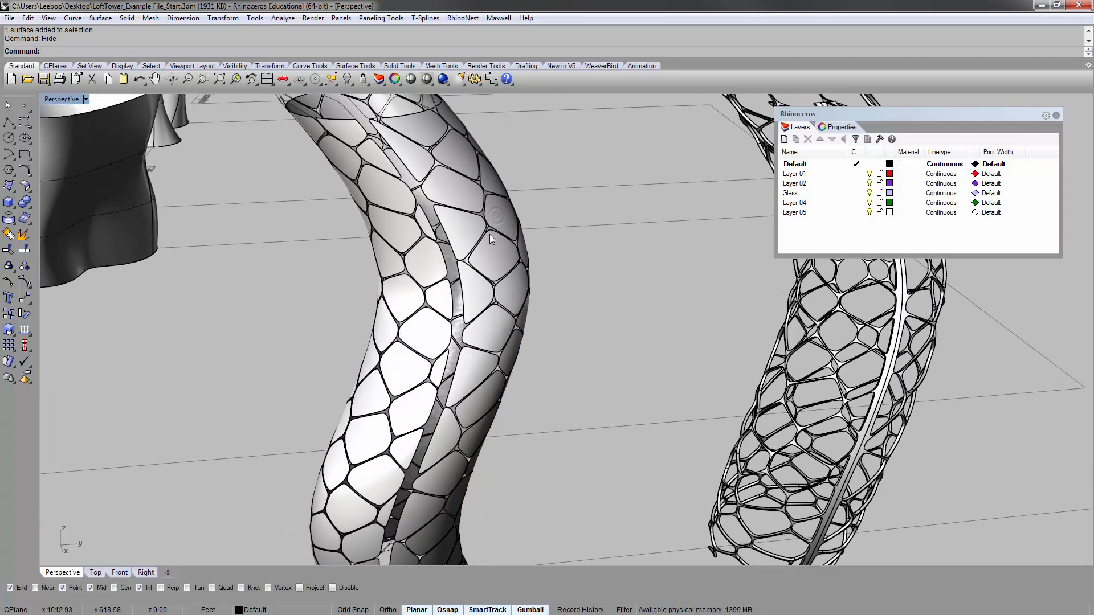
scroll(490, 234, "up", 5)
left_click(390, 282)
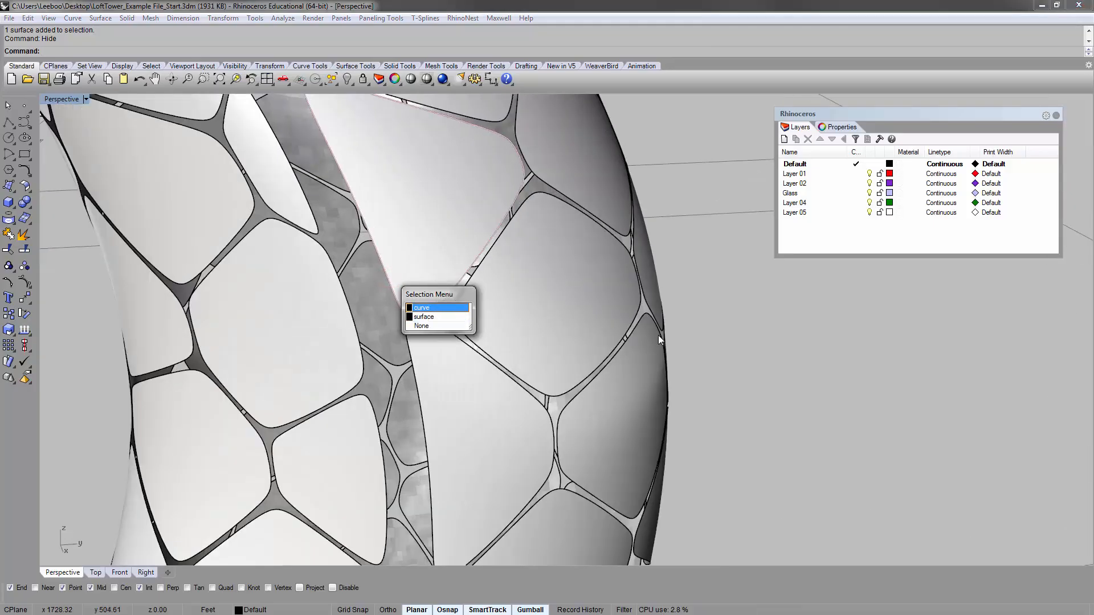
scroll(509, 273, "down", 10)
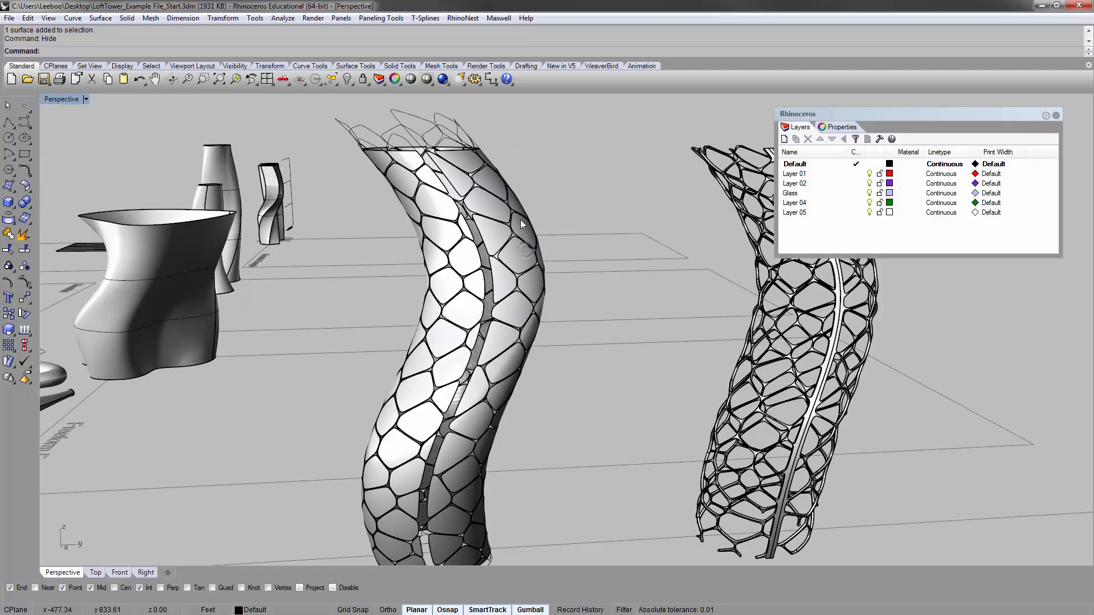
scroll(521, 220, "down", 5)
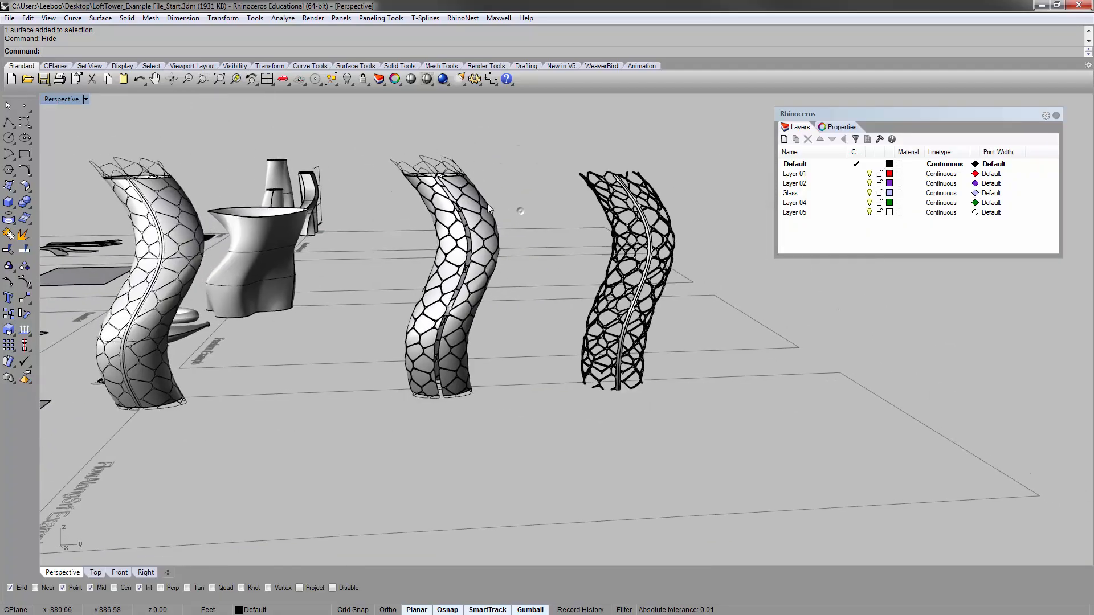
Select all curves, deselect those outside the split tower, and hide the split tower's remaining cell curves.
left_click(338, 84)
left_click_drag(355, 90, 335, 119)
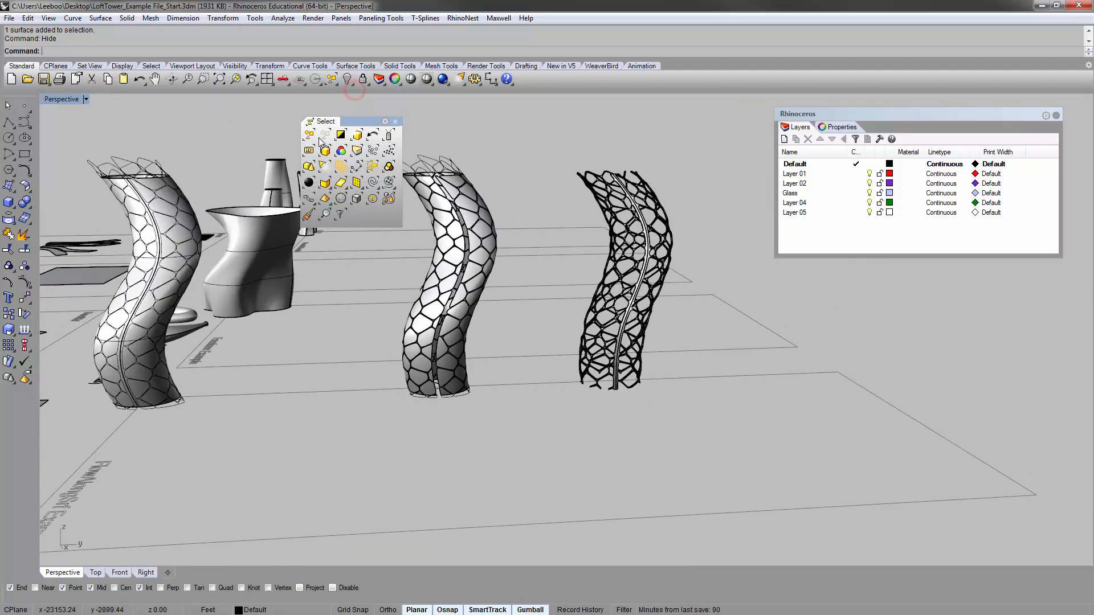
left_click(373, 182)
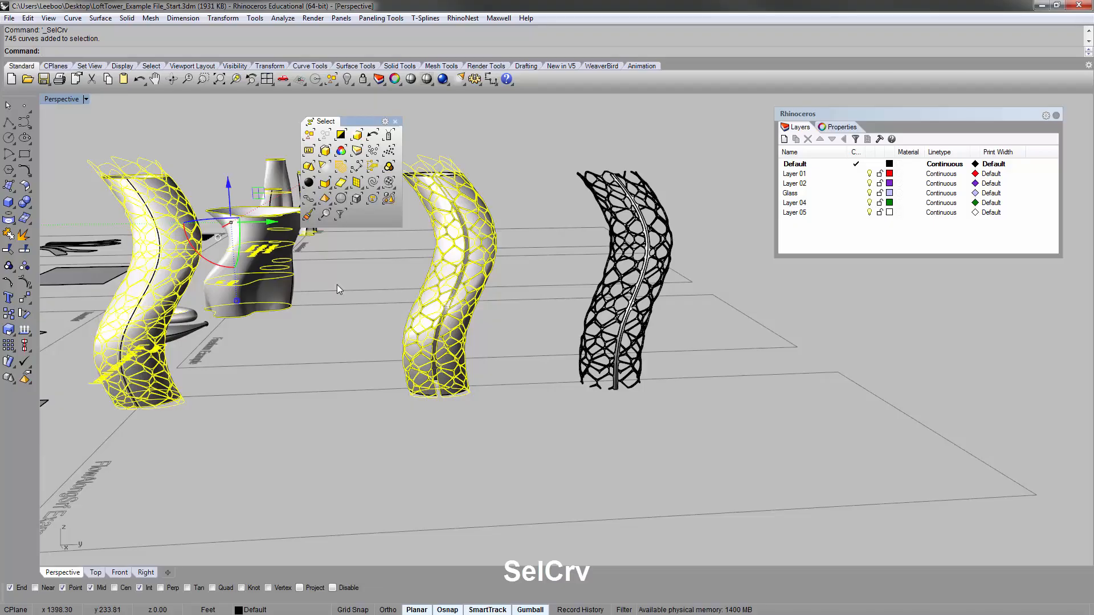
left_click_drag(363, 120, 931, 321)
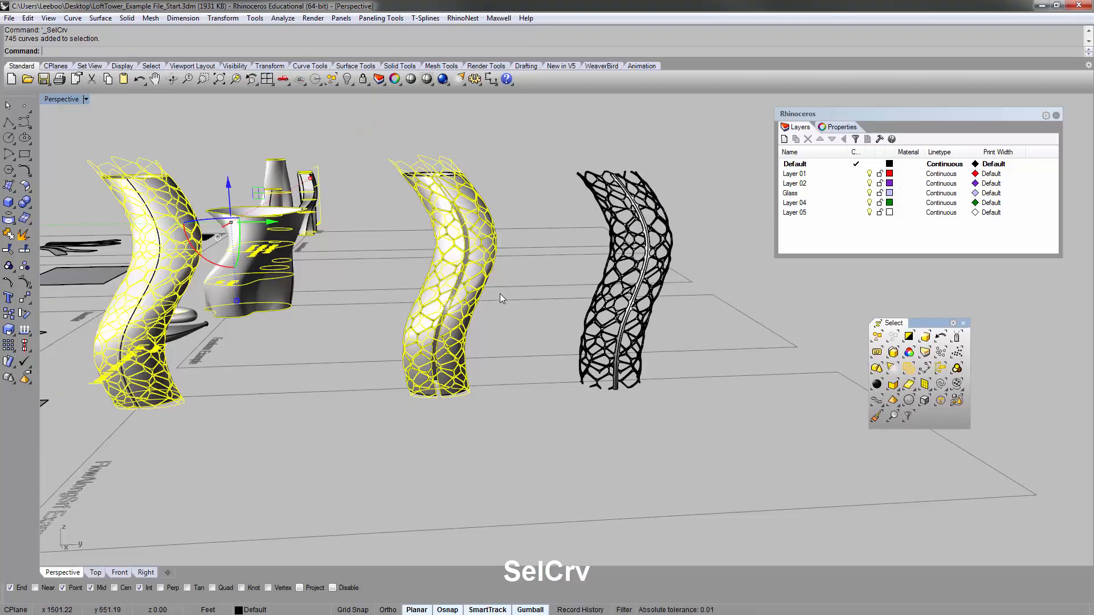
type("zs")
key("Return")
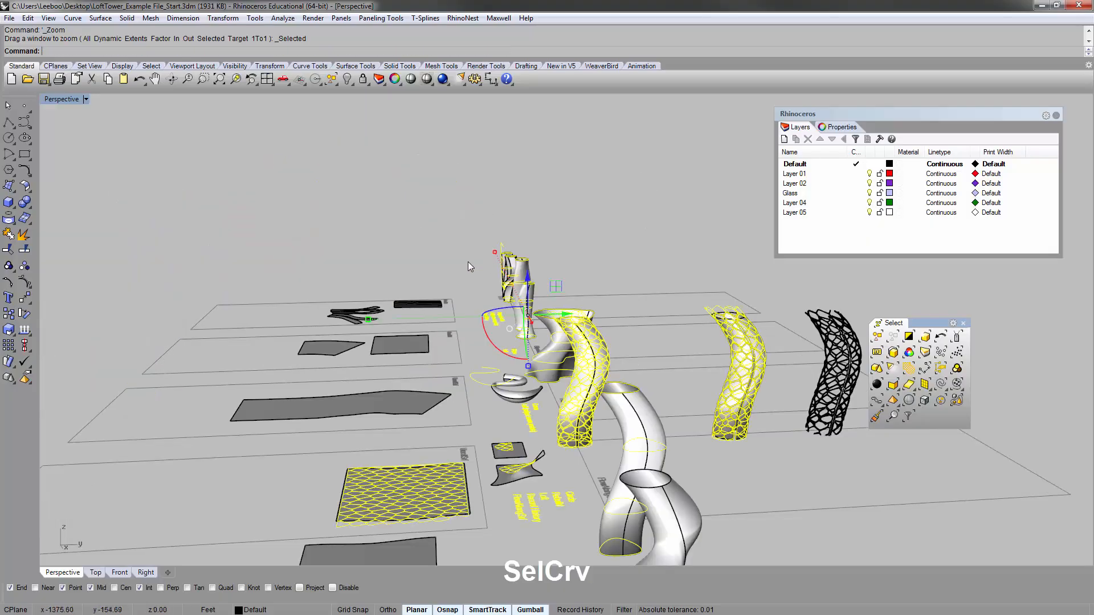
scroll(467, 262, "down", 8)
scroll(539, 293, "up", 8)
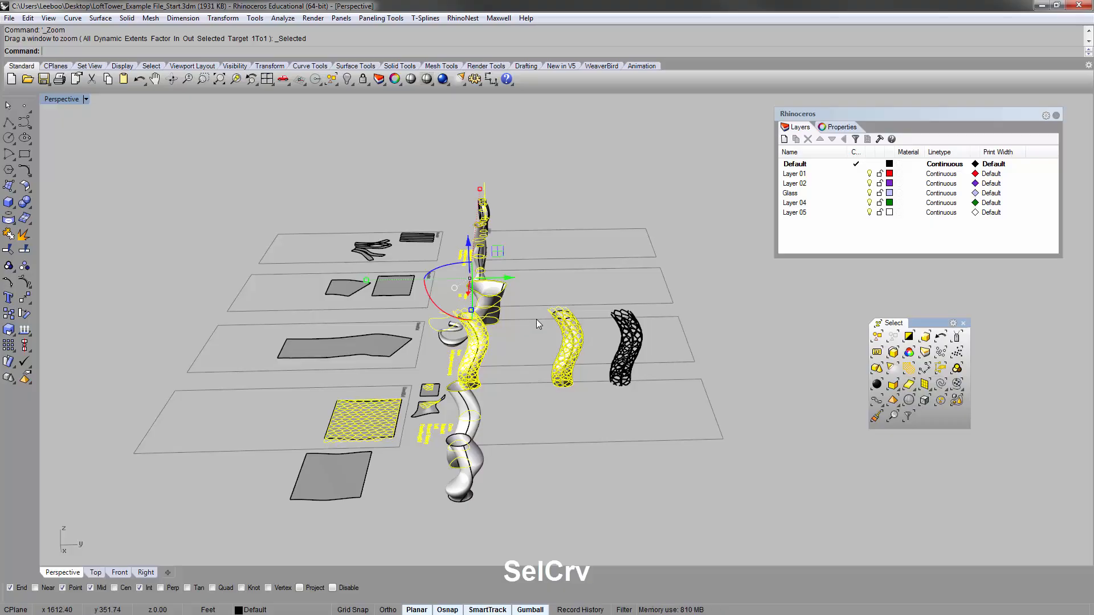
left_click_drag(237, 134, 532, 545, "ctrl")
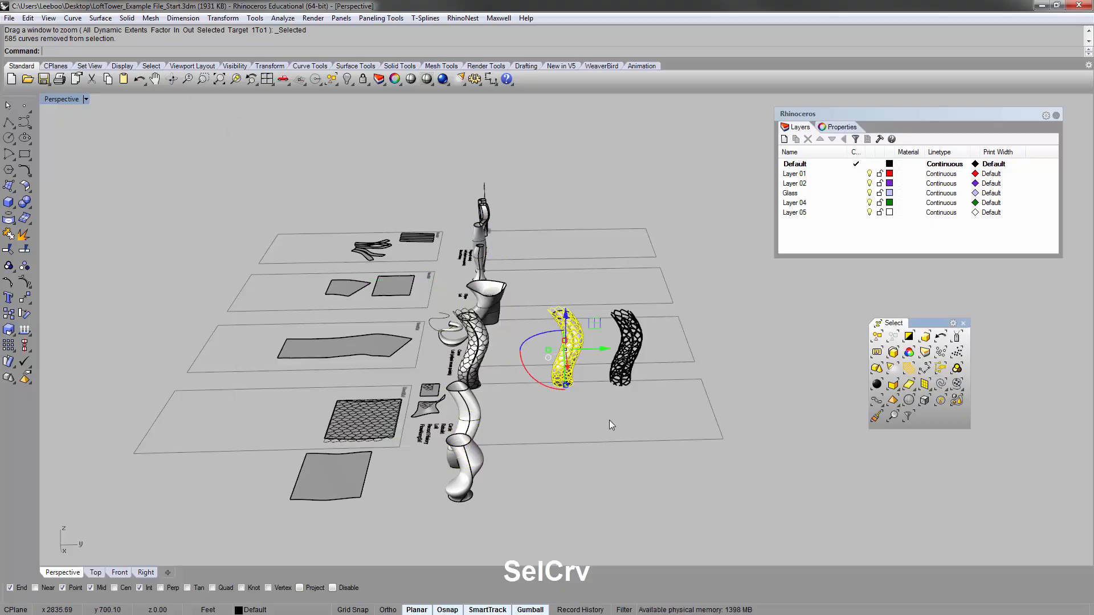
right_click(565, 354)
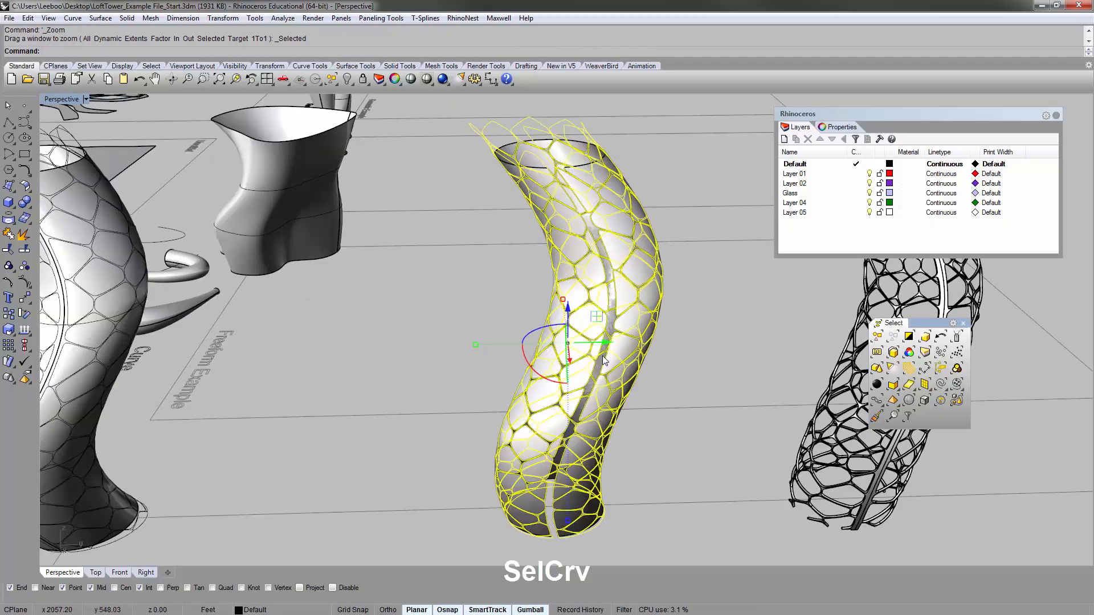
right_click_drag(675, 331, 483, 315)
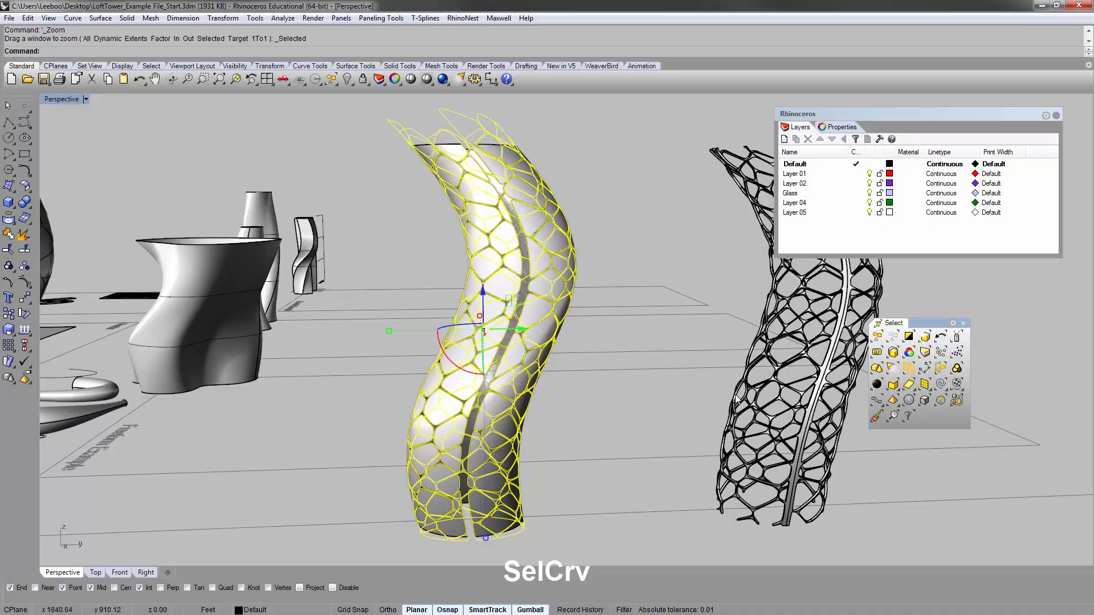
type("ide")
key("Return")
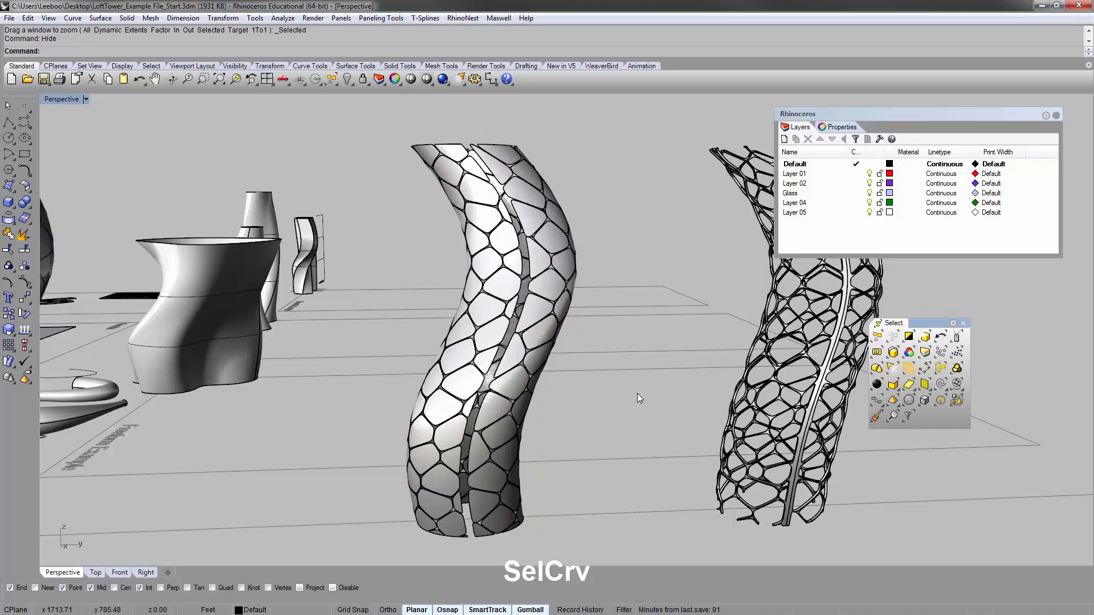
Check the separate cell panels near the top of the split tower by selecting single ones, then clear the selection.
right_click_drag(513, 235, 494, 191, "shift")
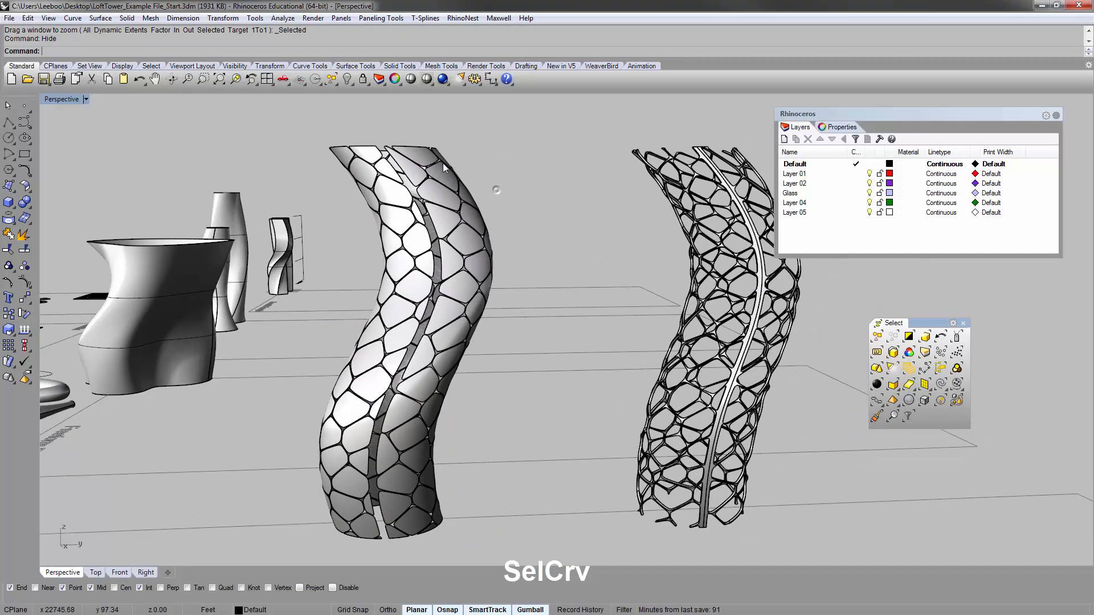
left_click(412, 149)
left_click(397, 180)
left_click(390, 190)
left_click(388, 171)
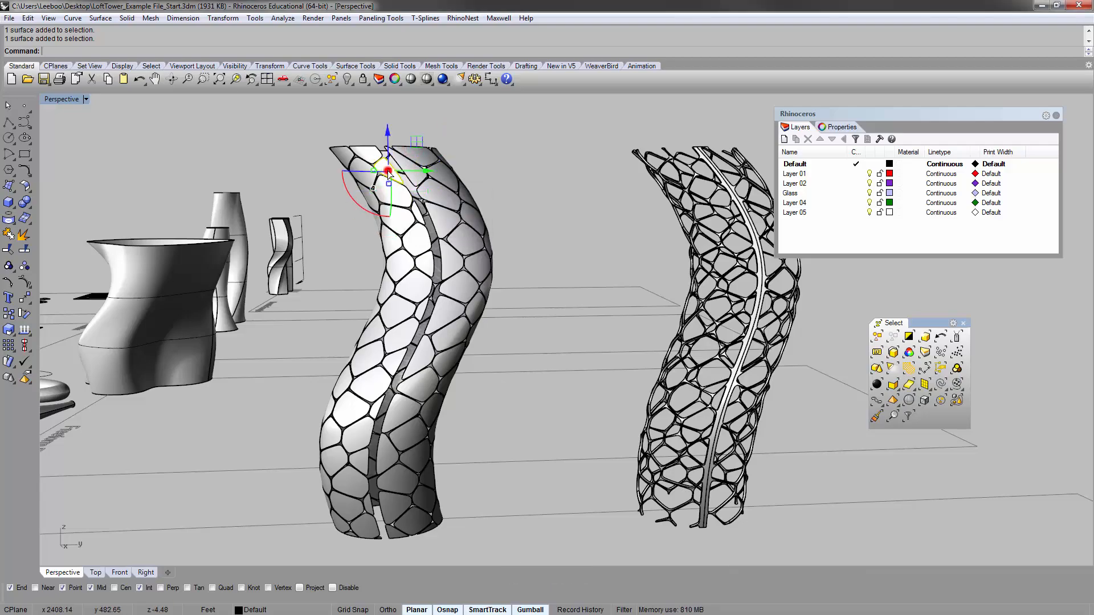
scroll(559, 146, "up", 5)
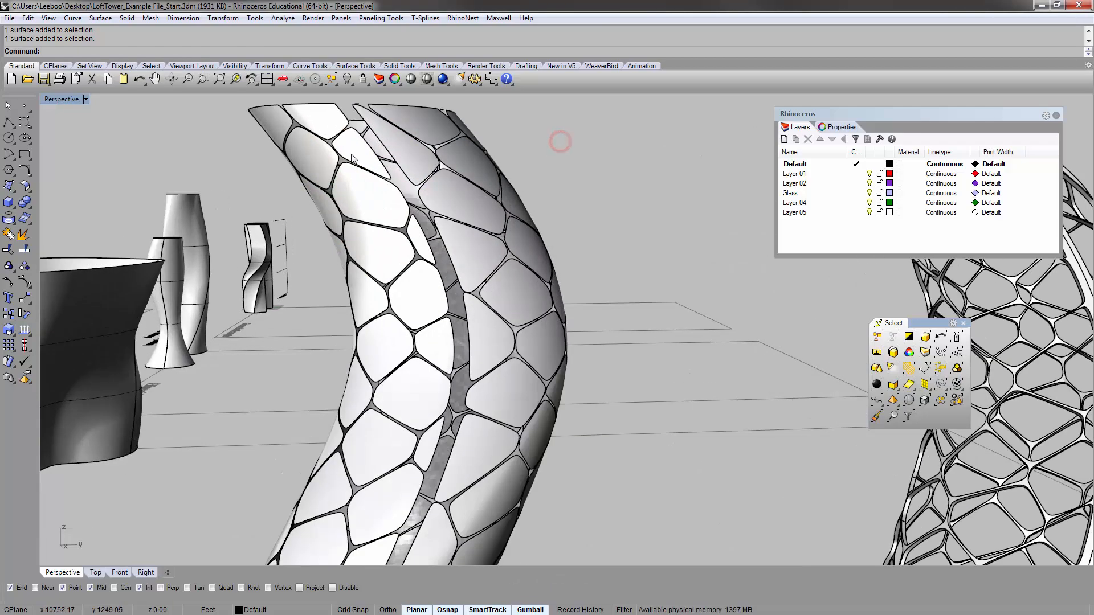
left_click(576, 156)
right_click_drag(569, 165, 456, 169)
scroll(509, 192, "down", 7)
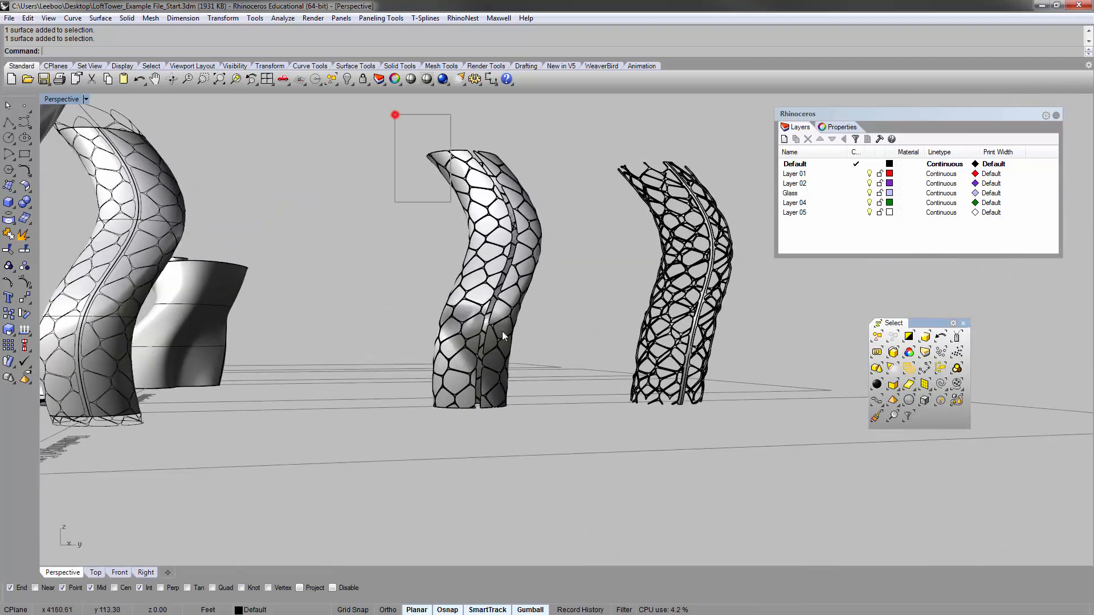
Select all cell panels of the split tower and assign them to the Glass layer.
left_click_drag(501, 330, 596, 479)
right_click(809, 195)
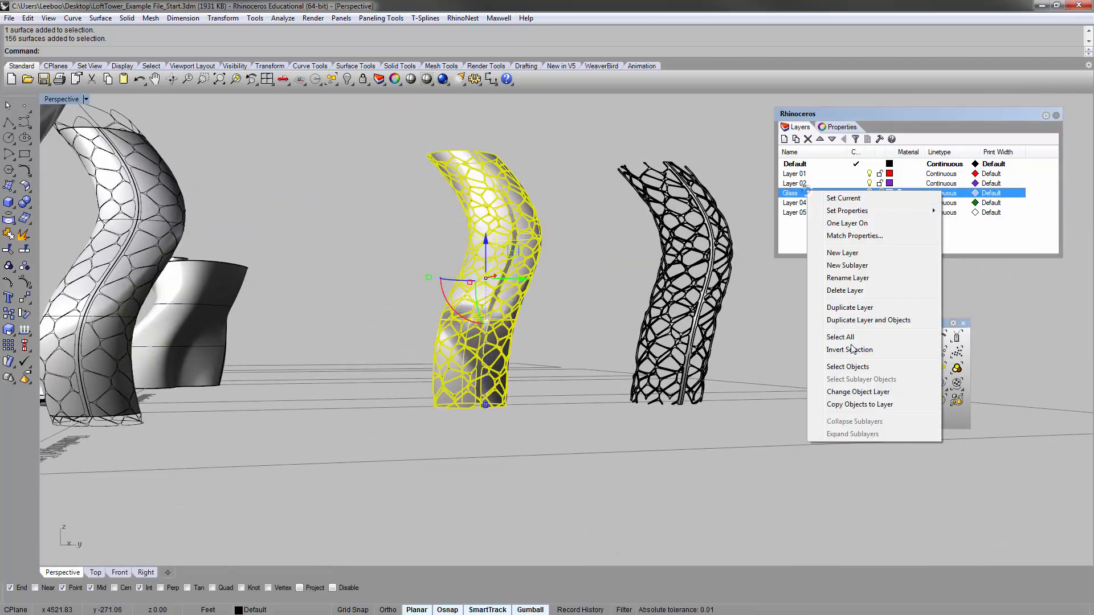
left_click(854, 393)
Move the glass panels 300 ft along the Y axis onto the solid lattice frame.
right_click_drag(569, 145, 527, 281)
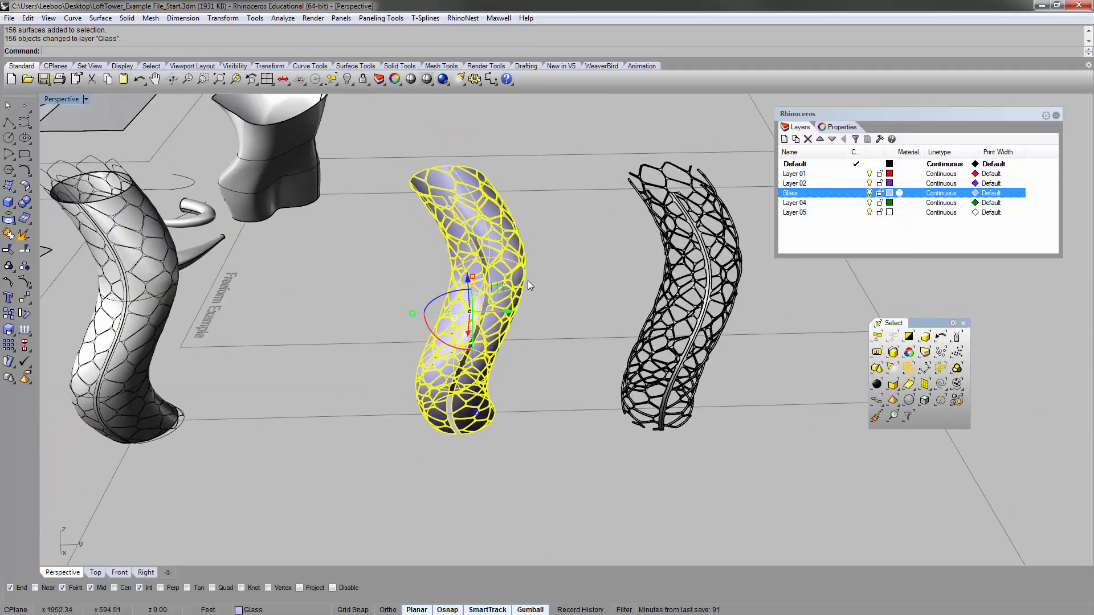
left_click(508, 315)
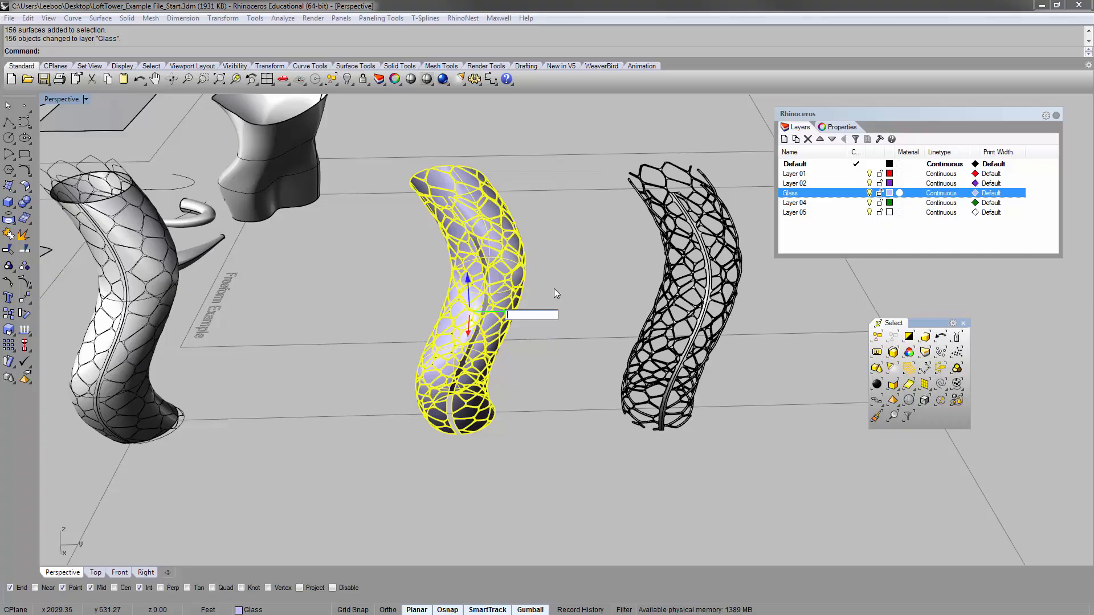
type("300")
key("Return")
type("zs")
key("Return")
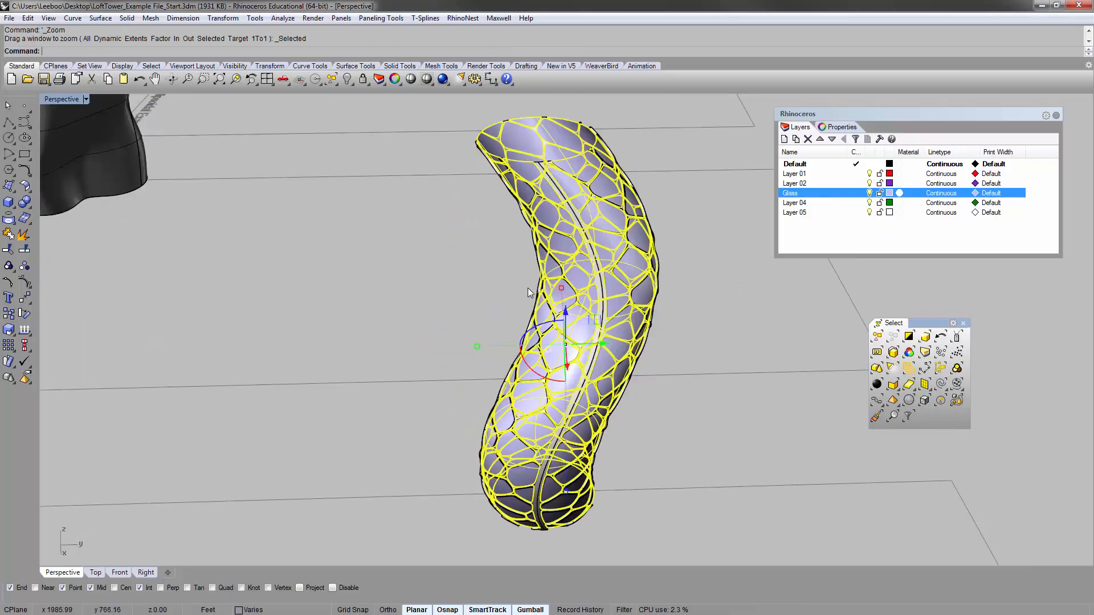
Examine how the glass panels sit in the lattice frame up close and from around the whole scene.
left_click(681, 285)
scroll(589, 313, "up", 6)
right_click_drag(590, 313, 548, 256)
scroll(593, 272, "down", 4)
scroll(587, 213, "down", 3)
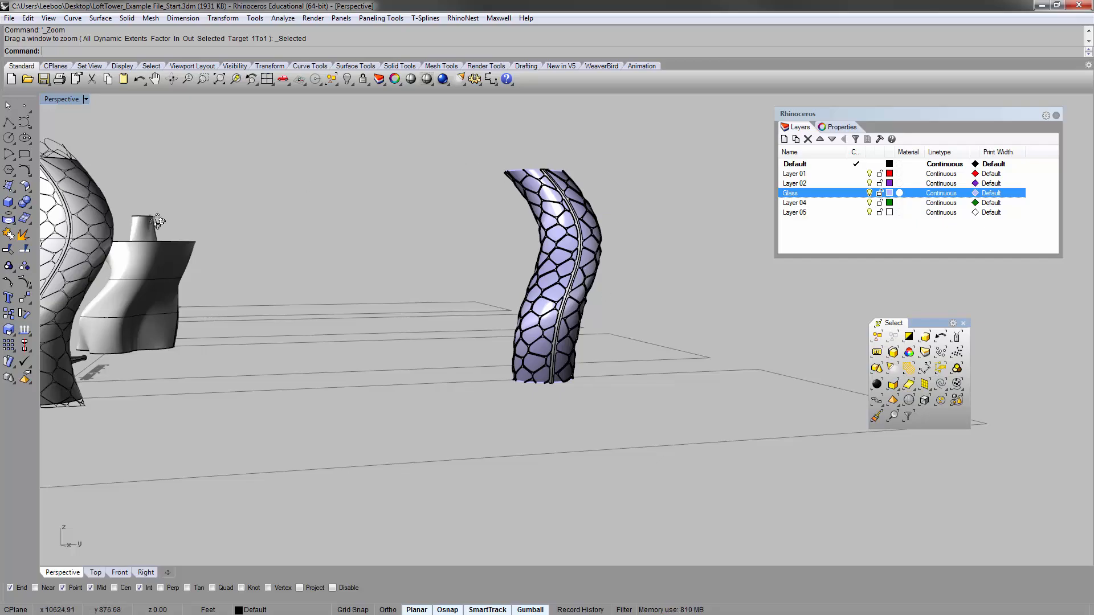
right_click_drag(158, 221, 276, 254)
scroll(275, 254, "down", 5)
right_click_drag(378, 236, 364, 301)
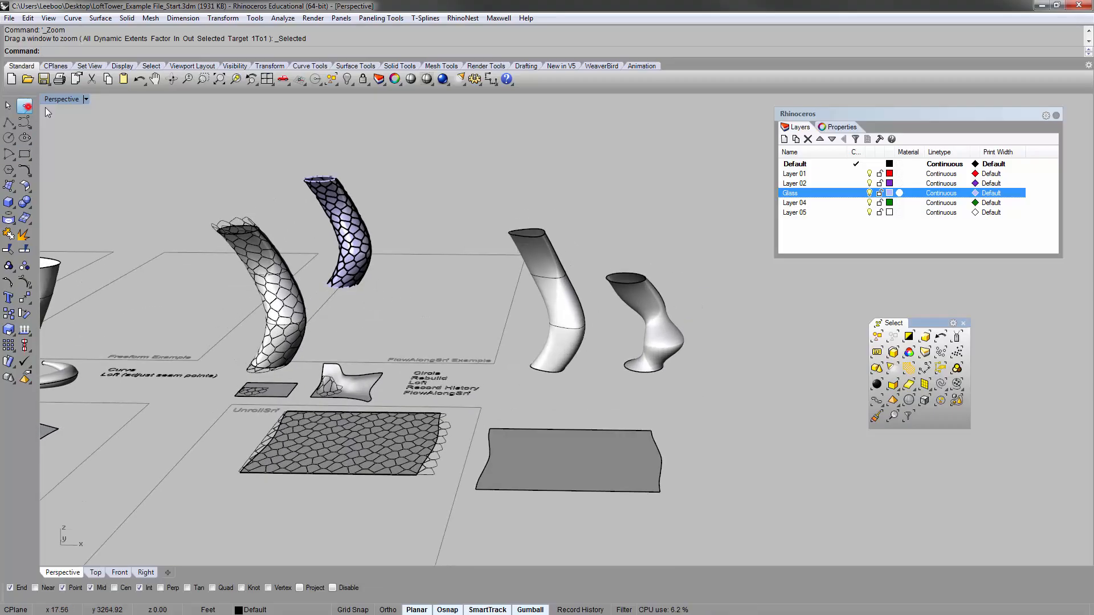
Place a point object on the top rim of the plain lofted tower beside the one with the bulging base.
left_click(27, 106)
scroll(490, 221, "up", 4)
right_click_drag(442, 206, 459, 226, "shift")
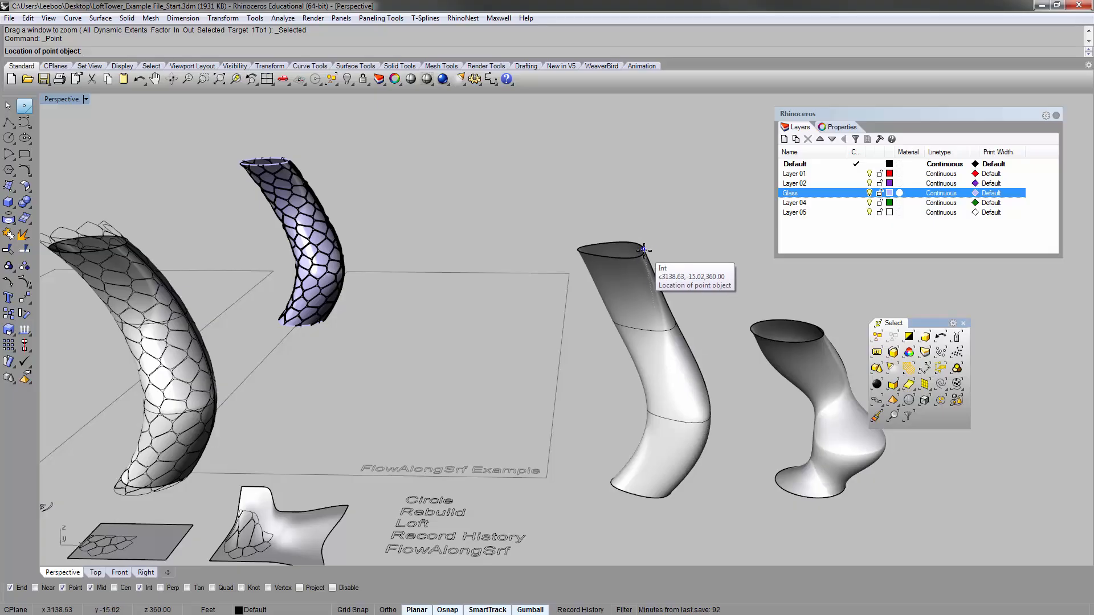
left_click(643, 249)
scroll(561, 227, "down", 4)
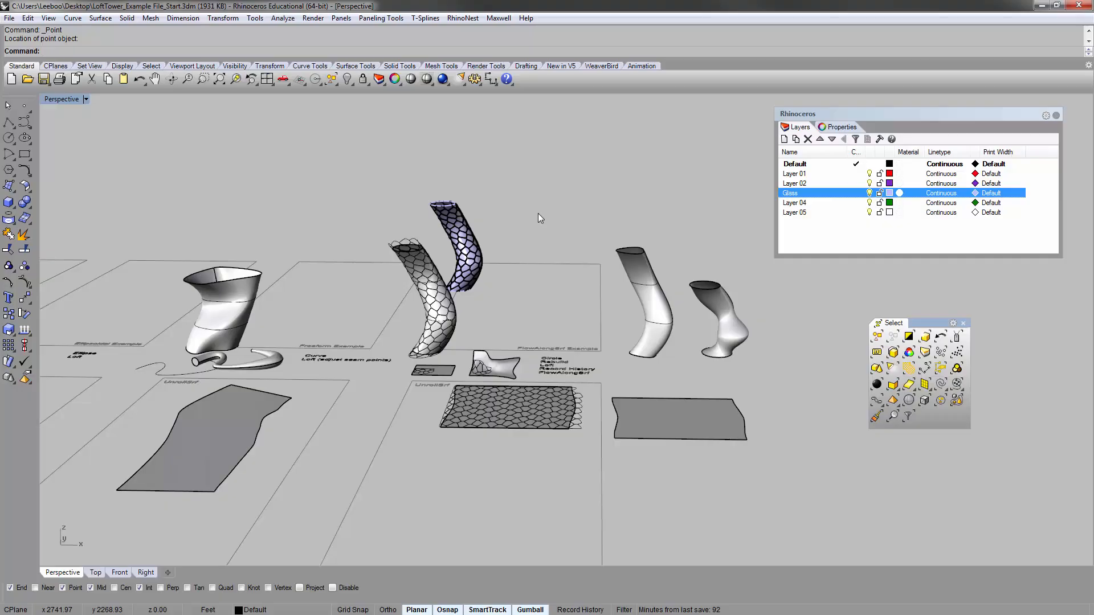
scroll(518, 227, "up", 4)
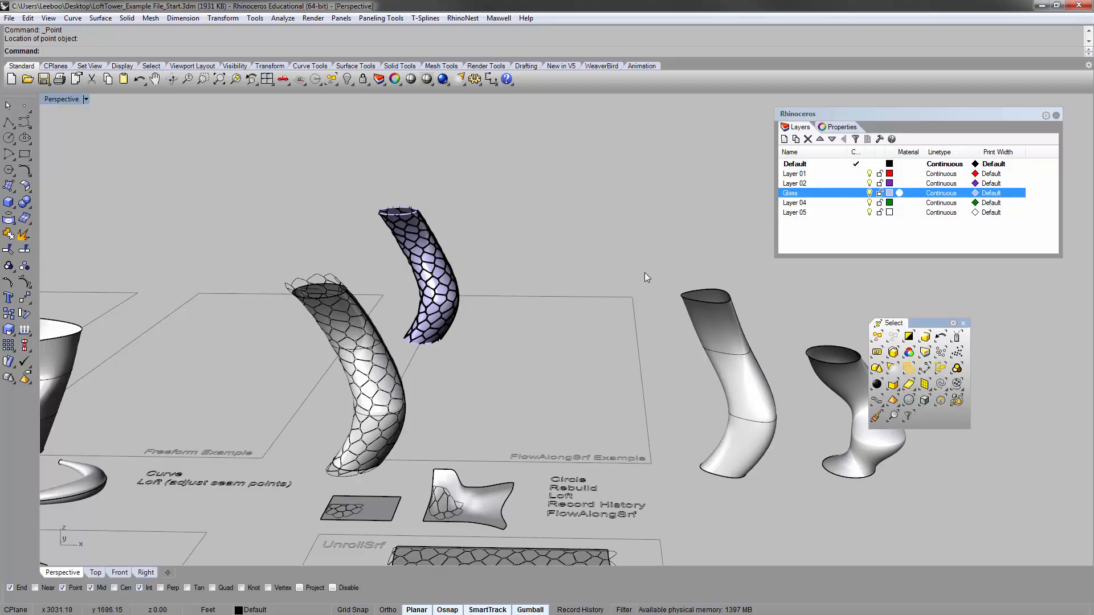
key("alt+Tab")
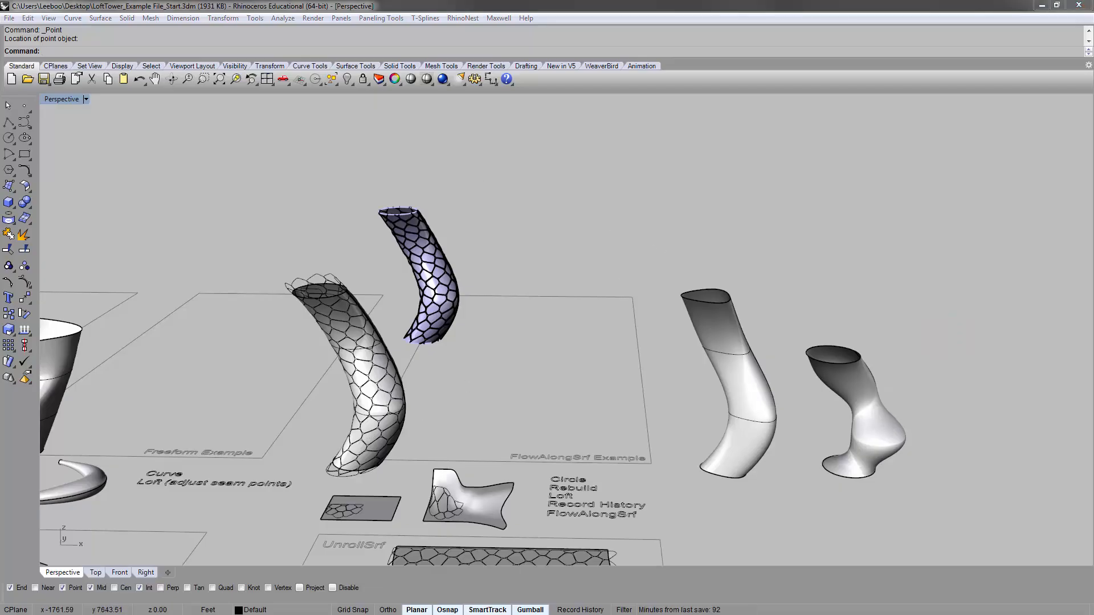
Copy the cell-patterned tower's surface into the empty space between that tower and the glazed lattice tower.
right_click_drag(525, 295, 455, 287)
scroll(524, 328, "down", 2)
scroll(485, 320, "up", 5)
left_click(408, 313)
scroll(459, 408, "down", 5)
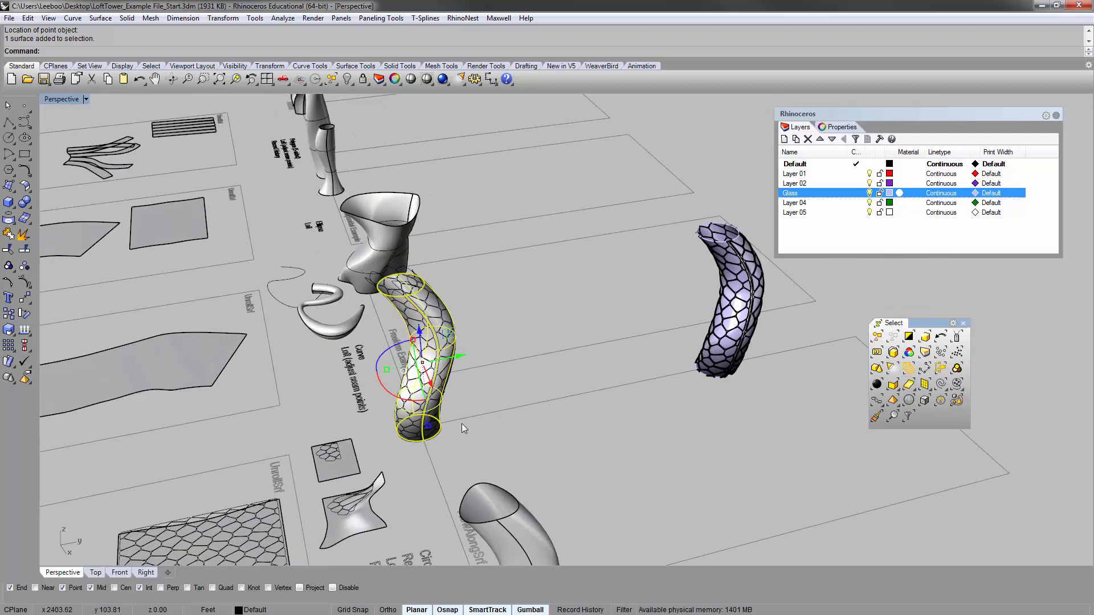
type("copy")
key("Return")
left_click(454, 444)
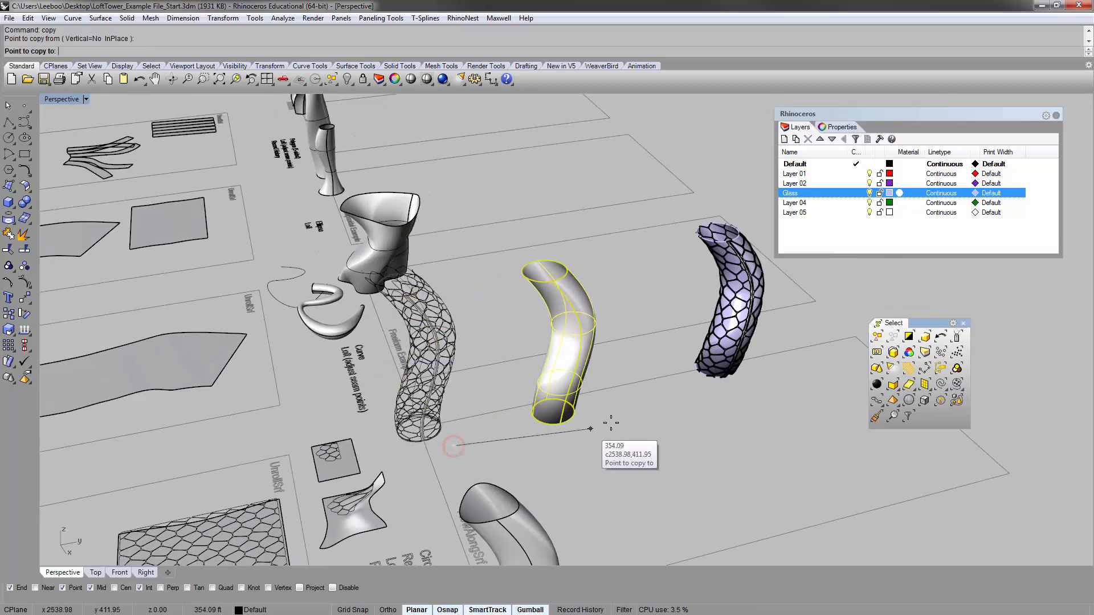
left_click(624, 411)
right_click(624, 412)
left_click(608, 358)
type("zs")
key("Return")
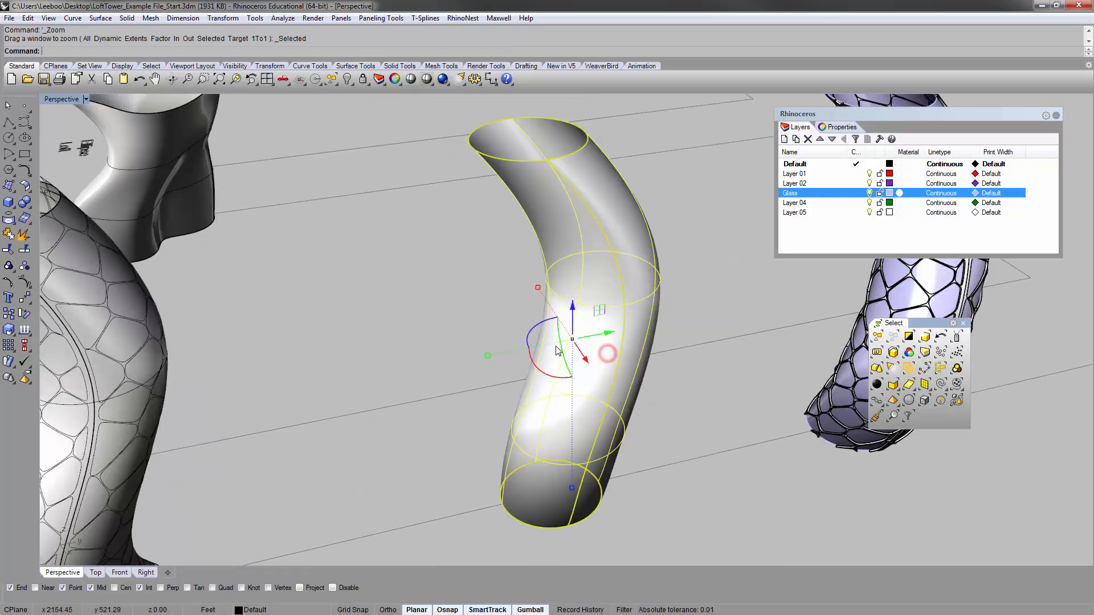
mouse_move(607, 354)
right_mouse_down()
mouse_move(585, 294)
mouse_move(710, 352)
mouse_move(767, 335)
right_mouse_up()
left_click(770, 332)
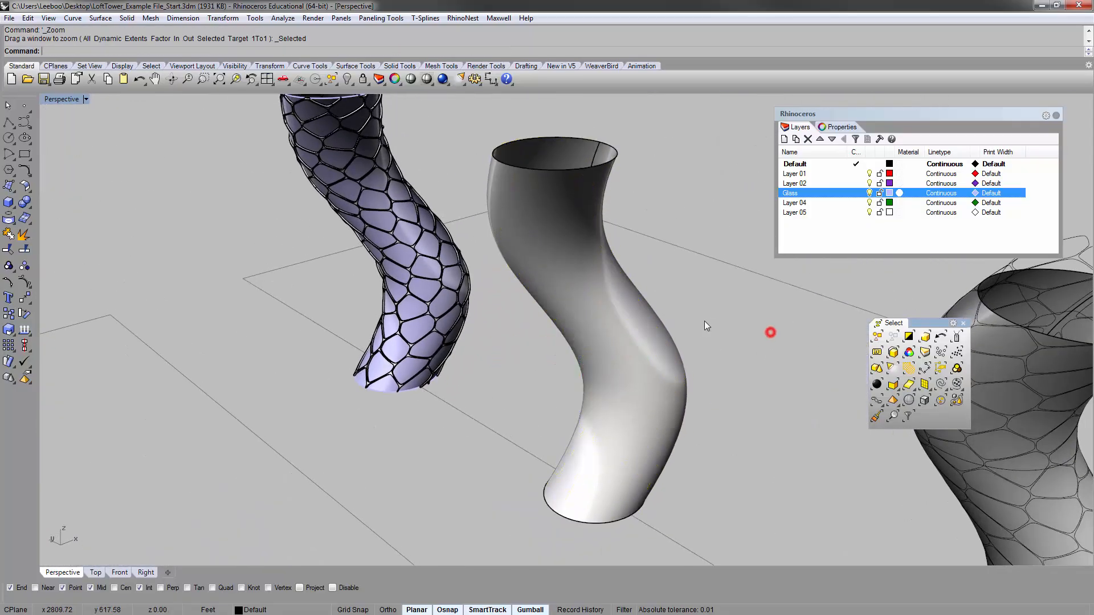
Contour the plain tower copy from its bottom edge straight up, with 18 ft between contours.
type("COn")
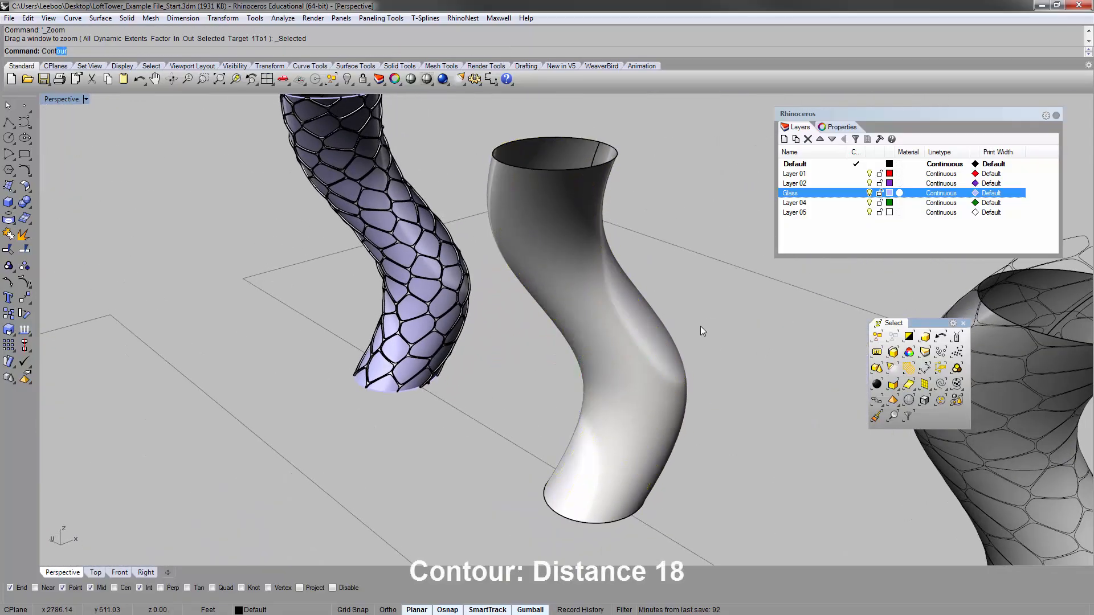
type("t")
key("Return")
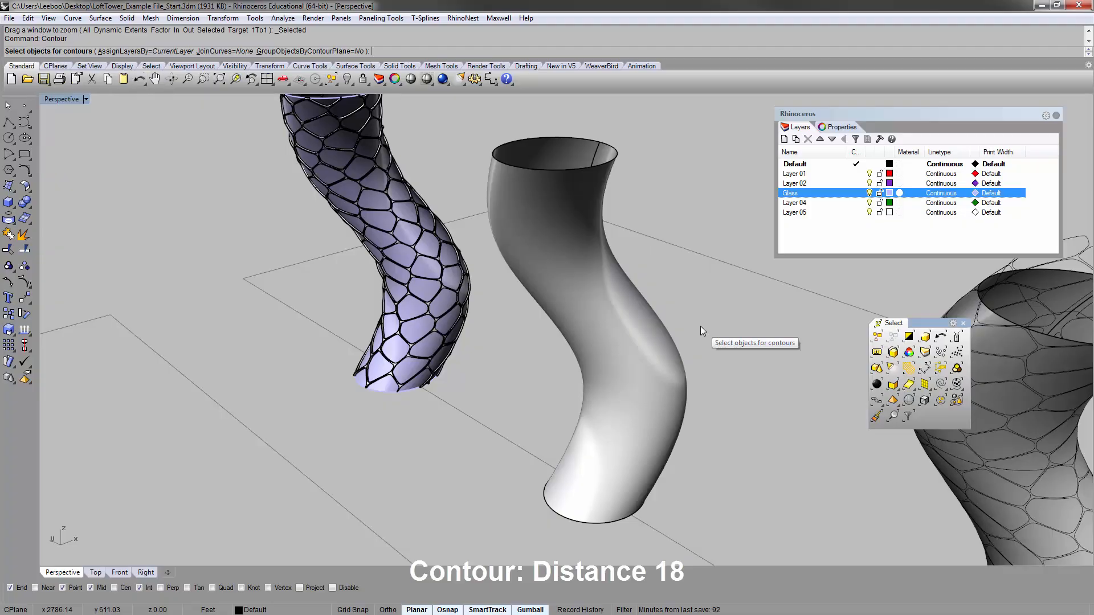
left_click(610, 377)
right_click_drag(611, 377, 670, 391)
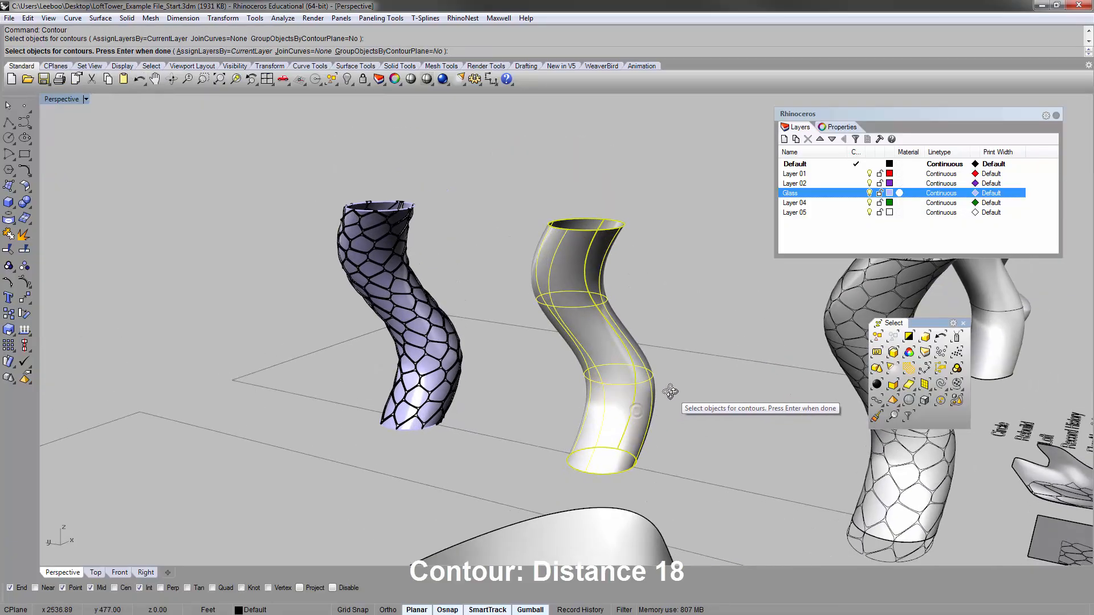
key("Return")
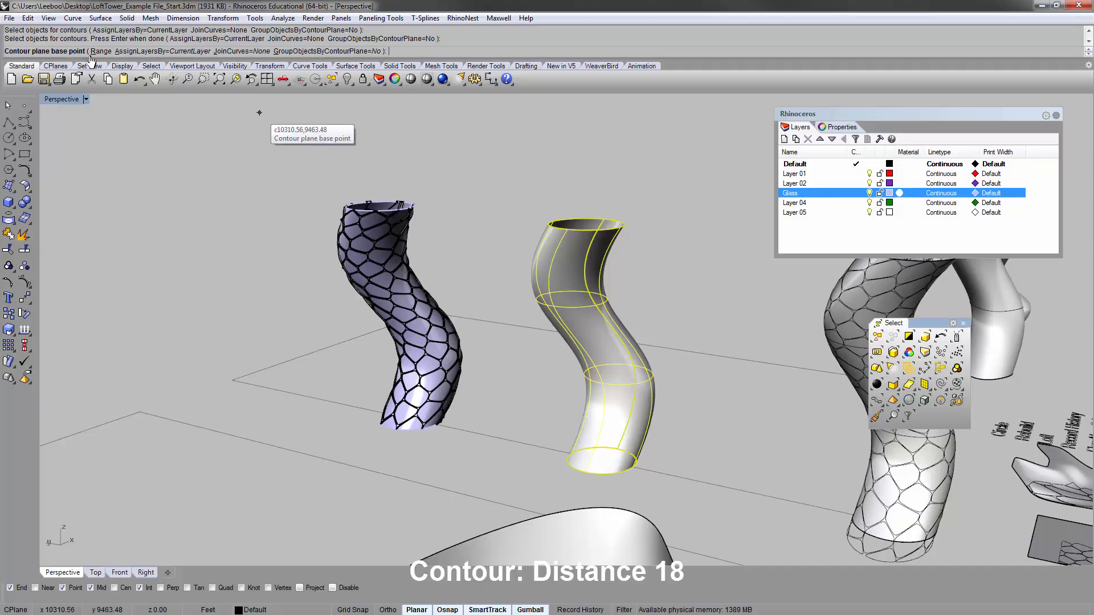
scroll(684, 453, "up", 4)
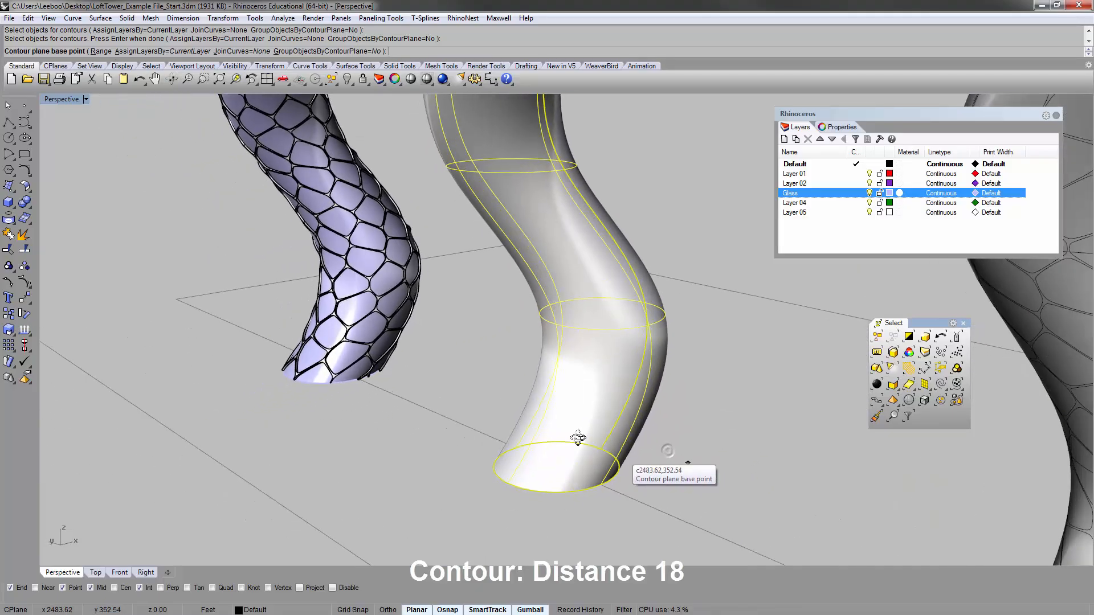
right_click_drag(577, 437, 501, 496)
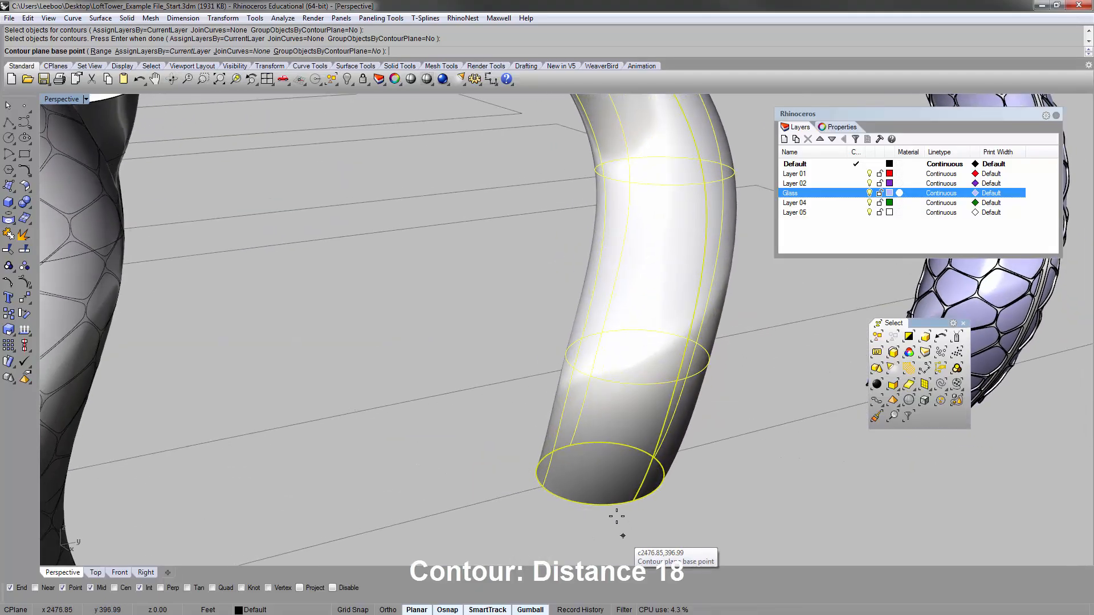
left_click(636, 500)
scroll(636, 500, "down", 6)
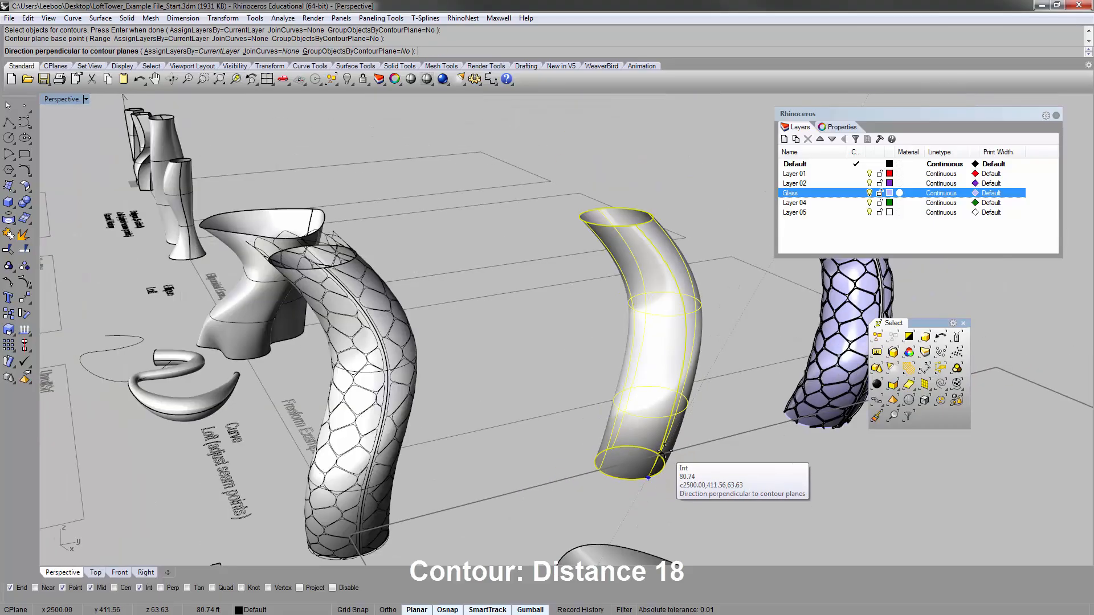
left_click(118, 572)
scroll(367, 371, "down", 5)
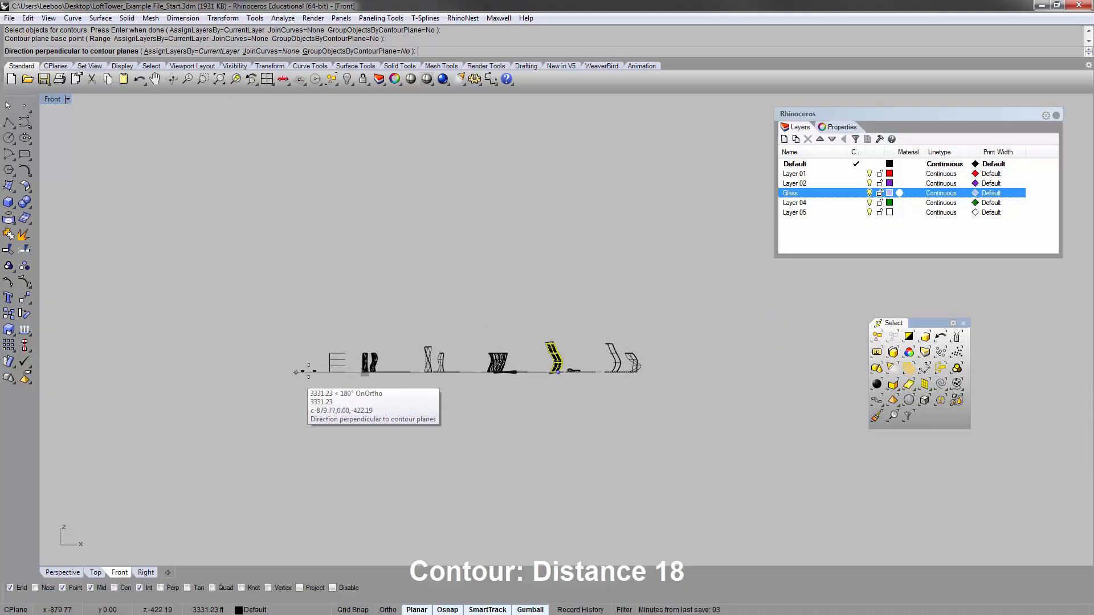
scroll(564, 337, "up", 5)
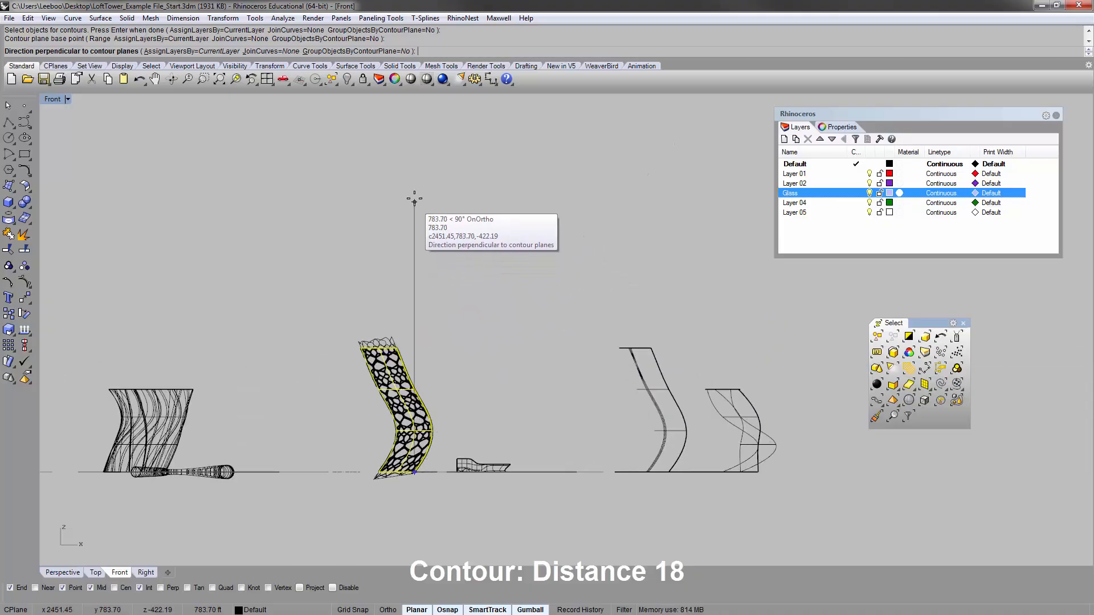
left_click(413, 165)
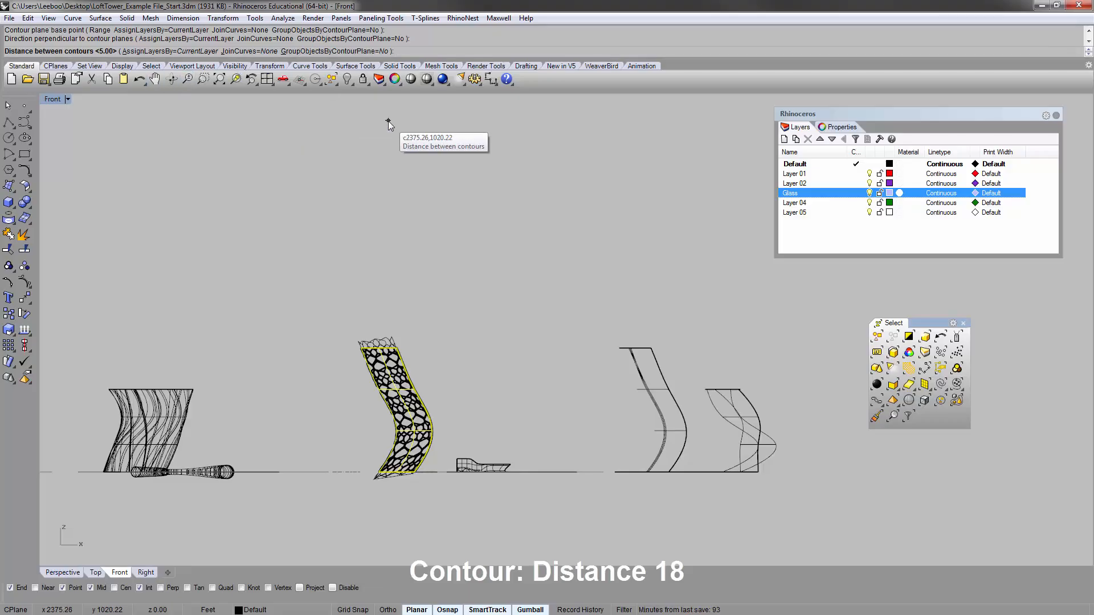
type("18")
key("Return")
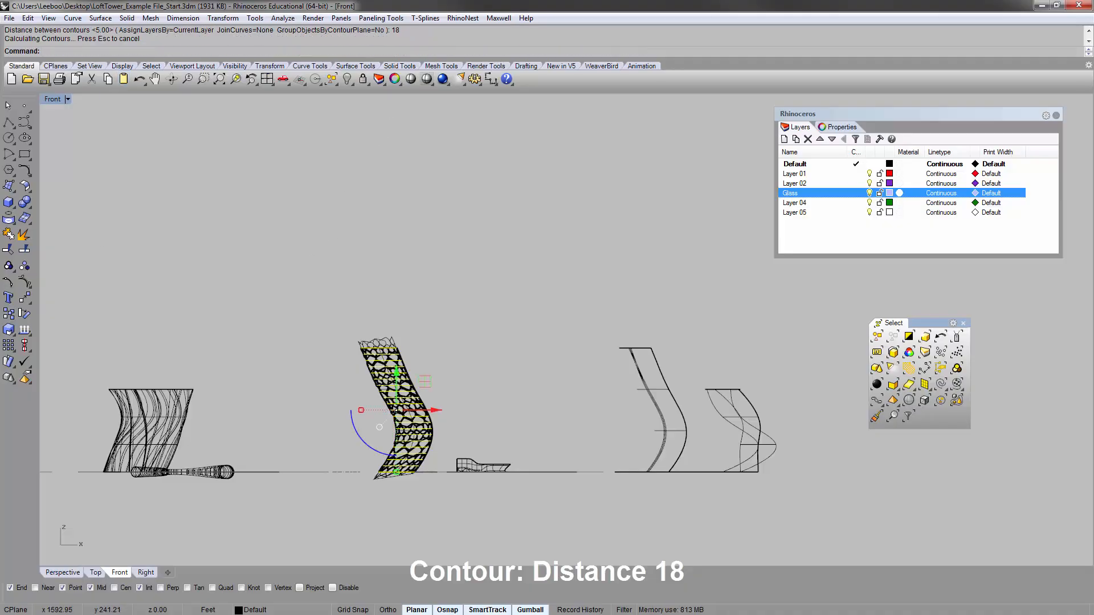
Move the contour curves off the plain tower along the X axis by 100 ft twice.
left_click(62, 572)
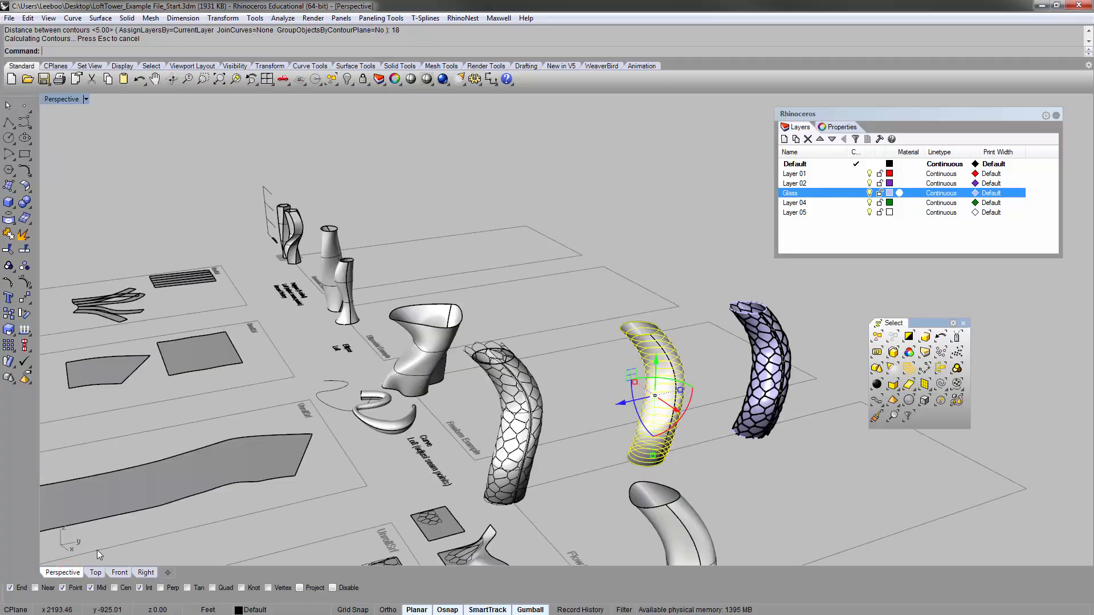
type("zs")
key("Return")
right_click_drag(686, 335, 649, 367)
scroll(650, 367, "down", 4)
right_click_drag(592, 330, 526, 351)
scroll(517, 325, "down", 4)
scroll(523, 327, "up", 4)
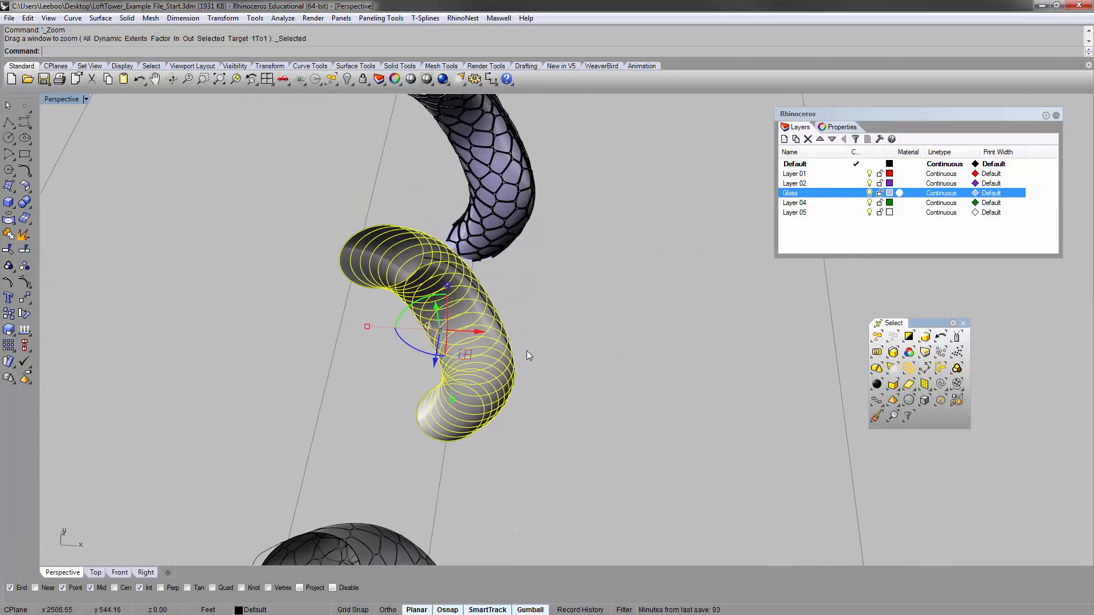
left_click(479, 331)
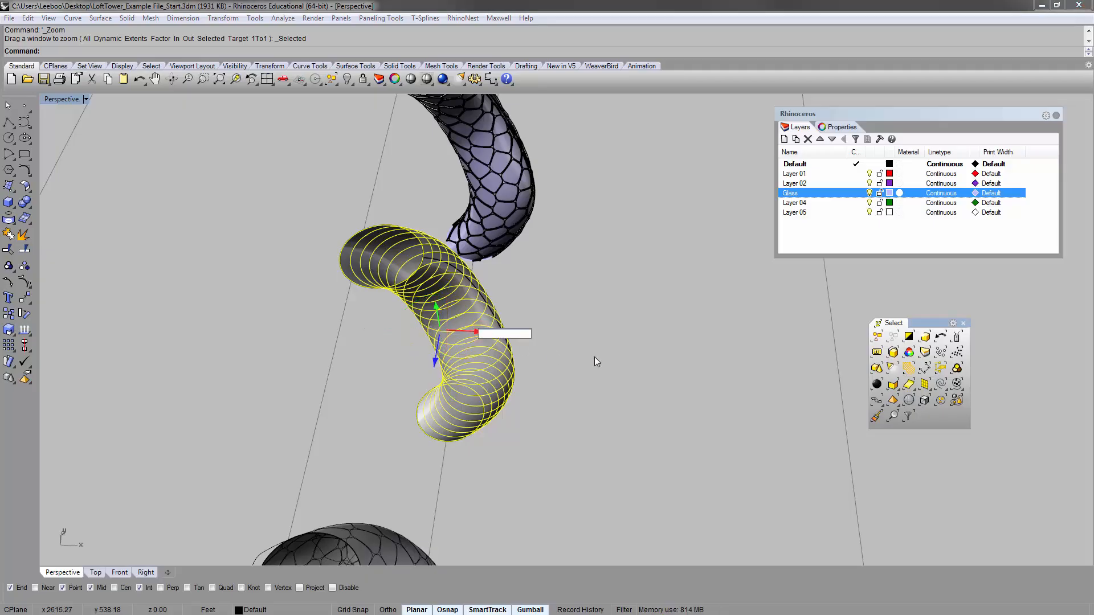
type("100")
key("Return")
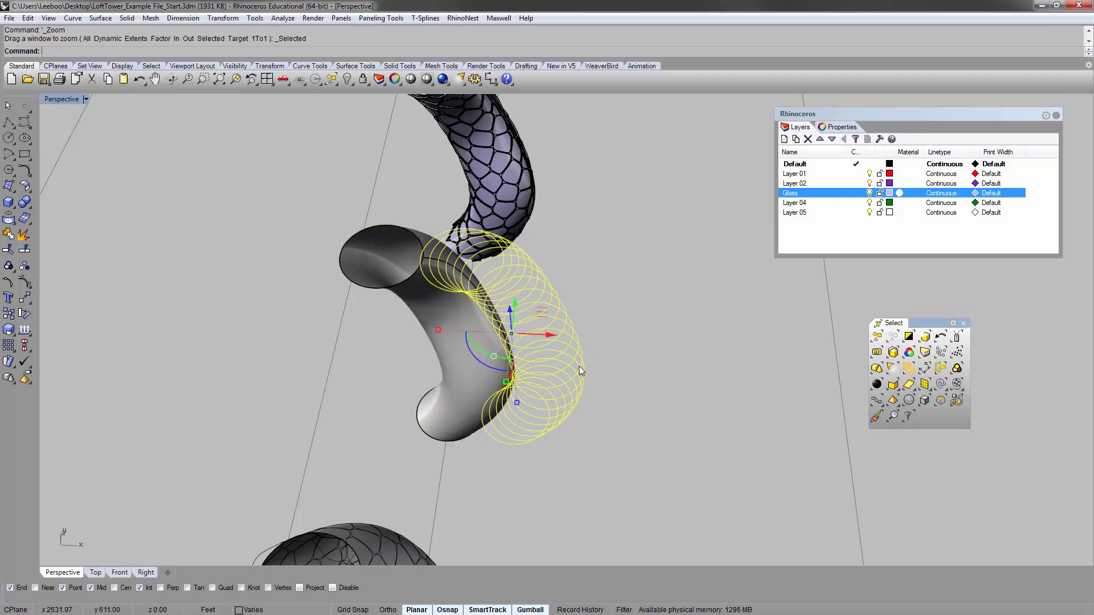
left_click(552, 336)
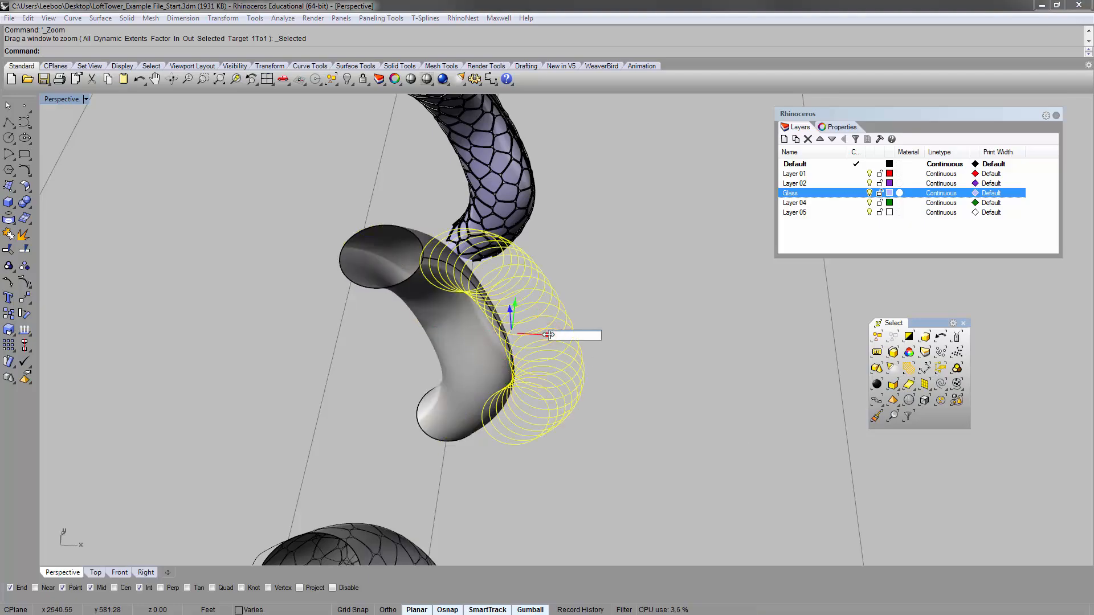
type("100")
key("Return")
left_click(775, 332)
Create planar surfaces from all the contour curves beside the plain tower.
right_click_drag(773, 330, 674, 446)
left_click_drag(685, 472, 577, 305)
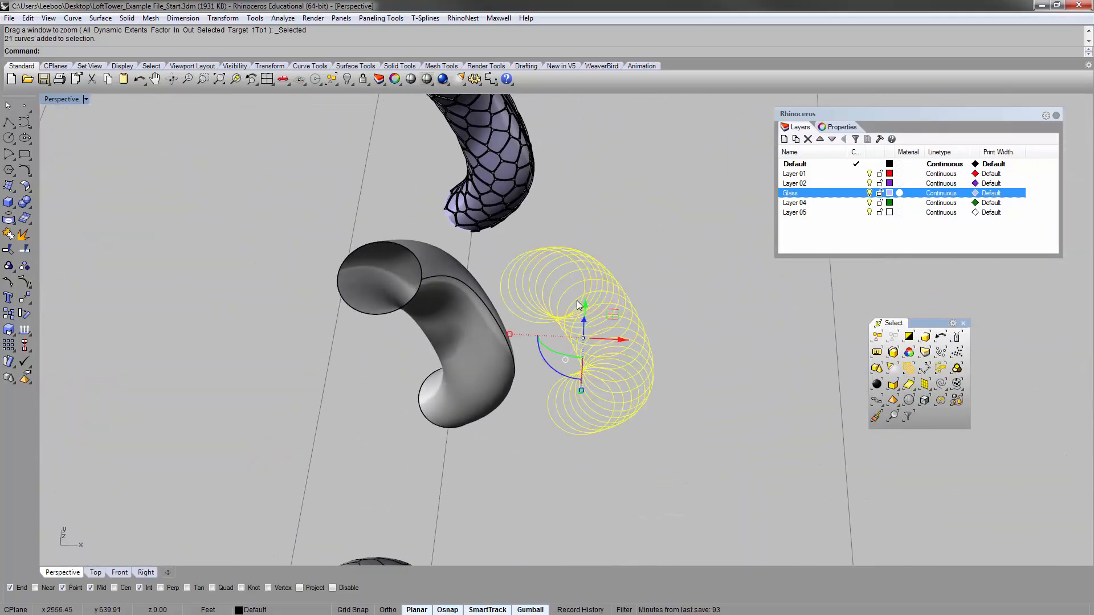
left_click(14, 192)
left_click_drag(65, 180, 138, 155)
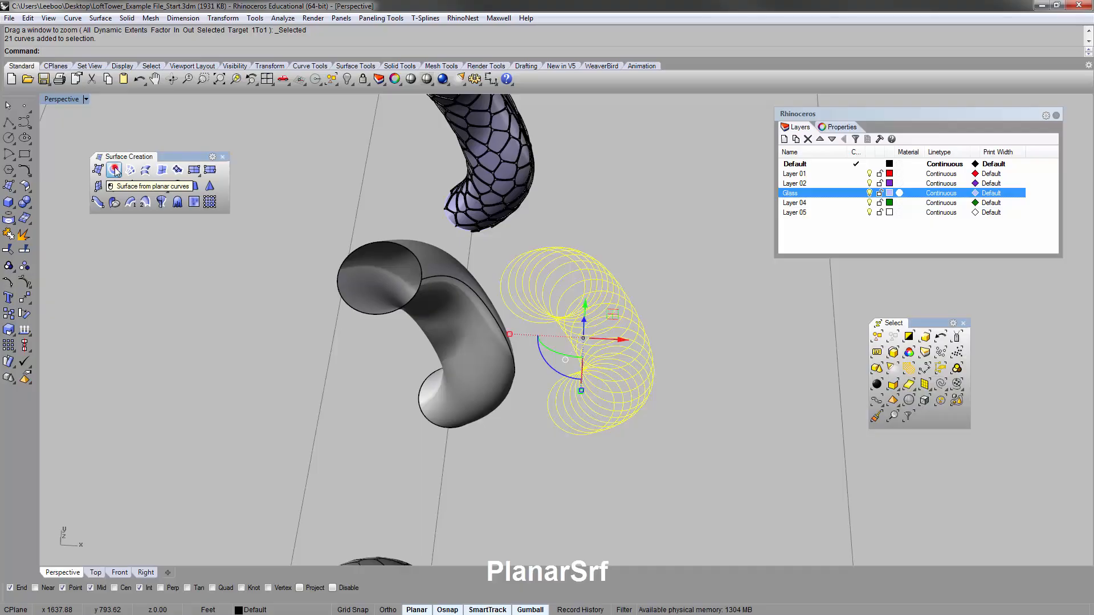
left_click(115, 170)
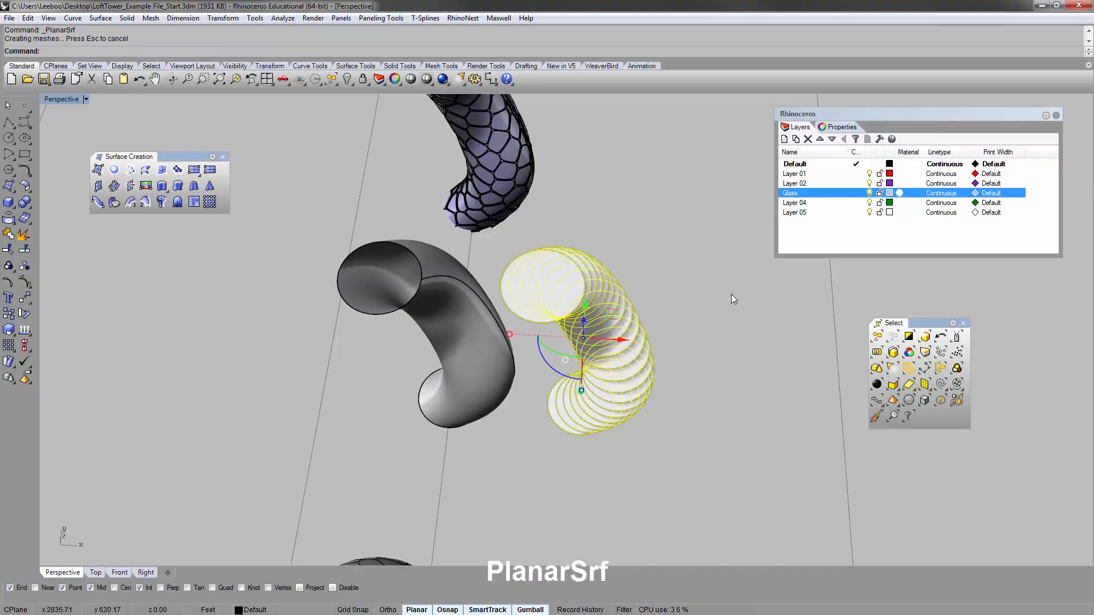
Examine the stack of planar floor surfaces and the plain tower's base up close and from above.
right_click_drag(733, 299, 582, 225)
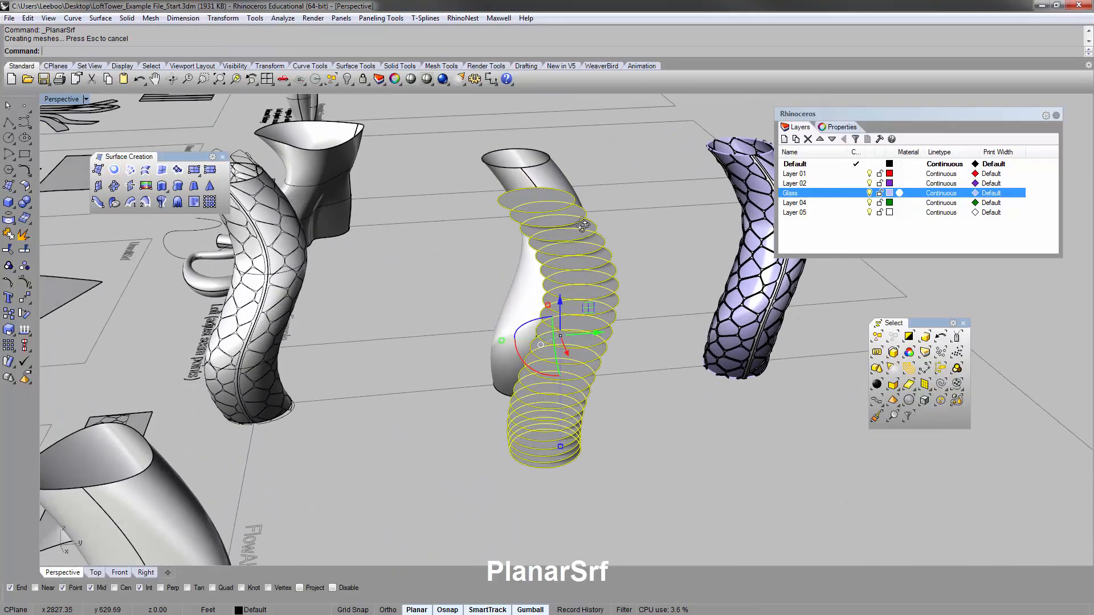
scroll(518, 400, "up", 5)
right_click_drag(496, 425, 601, 442)
scroll(502, 420, "up", 4)
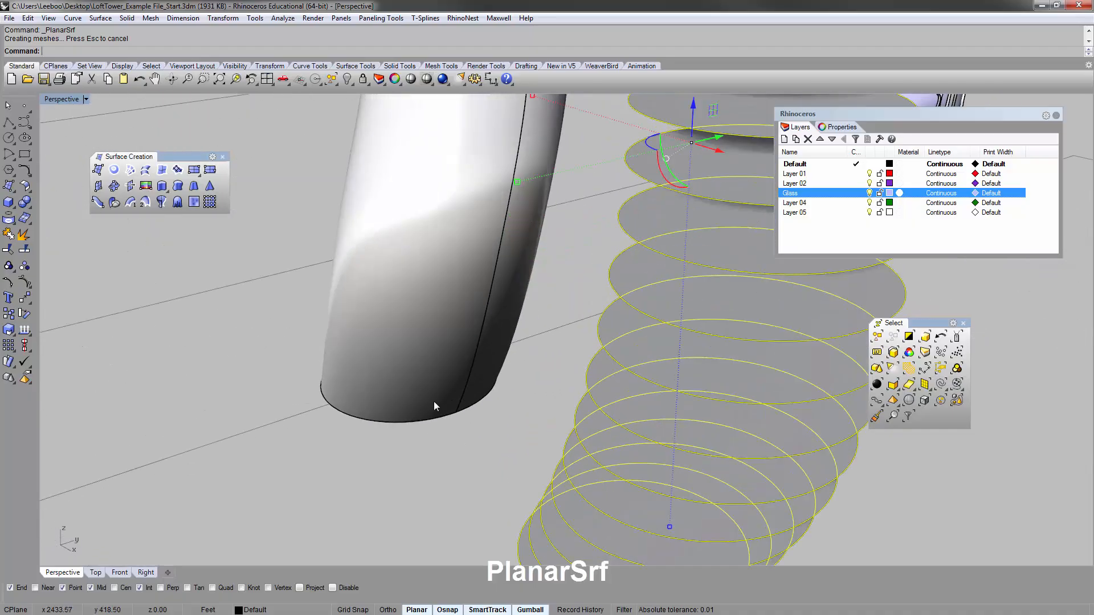
scroll(432, 401, "down", 4)
right_click_drag(707, 481, 644, 299)
scroll(630, 299, "up", 6)
scroll(630, 299, "down", 4)
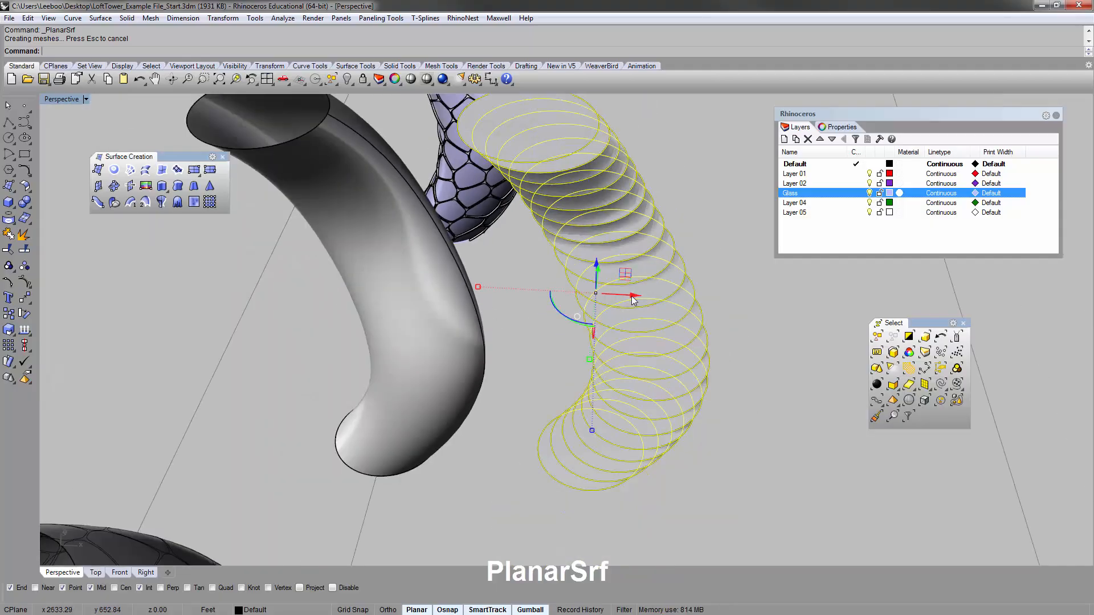
Try to move the contour curves 100 ft back toward the plain tower along the X axis, and undo the move.
left_click(632, 297)
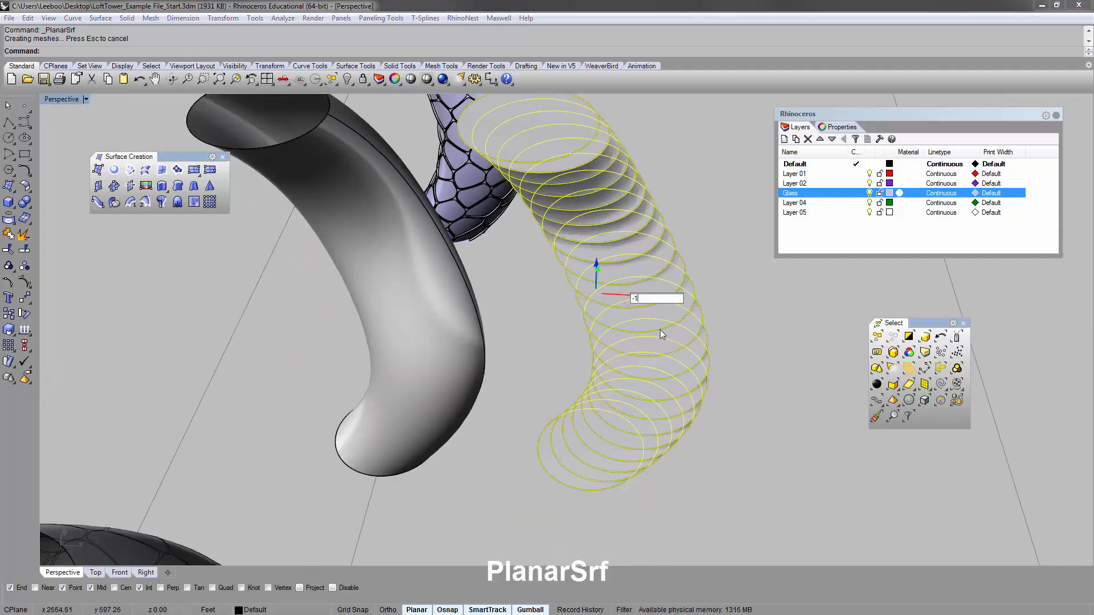
type("-100")
key("Return")
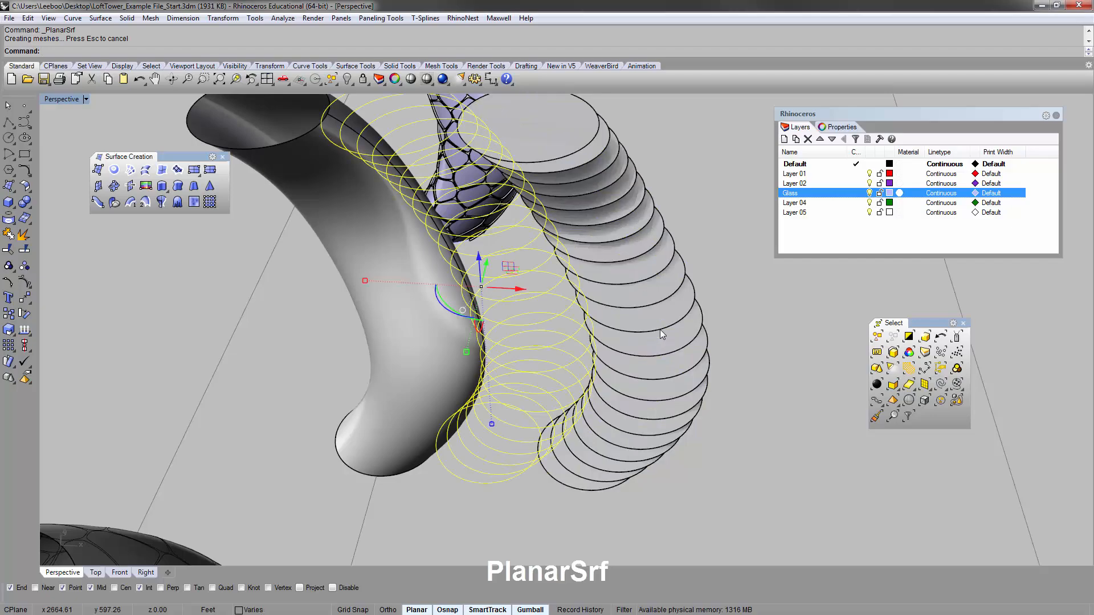
scroll(658, 328, "down", 3)
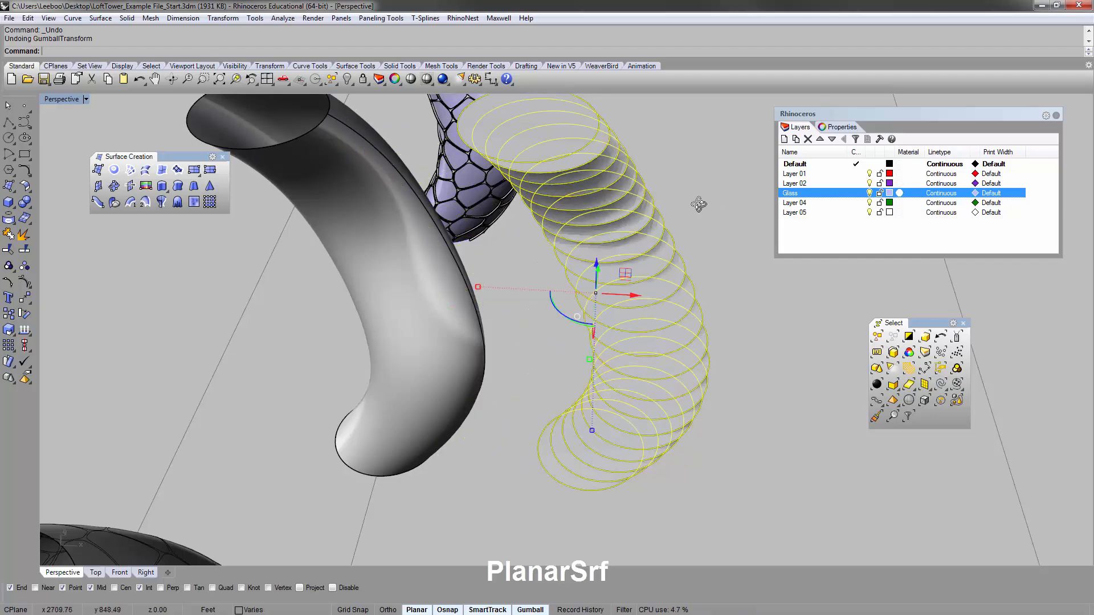
key("ctrl+z")
Delete the contour curves and move the planar floor surfaces -200 ft along the X axis back into the plain tower.
key("Delete")
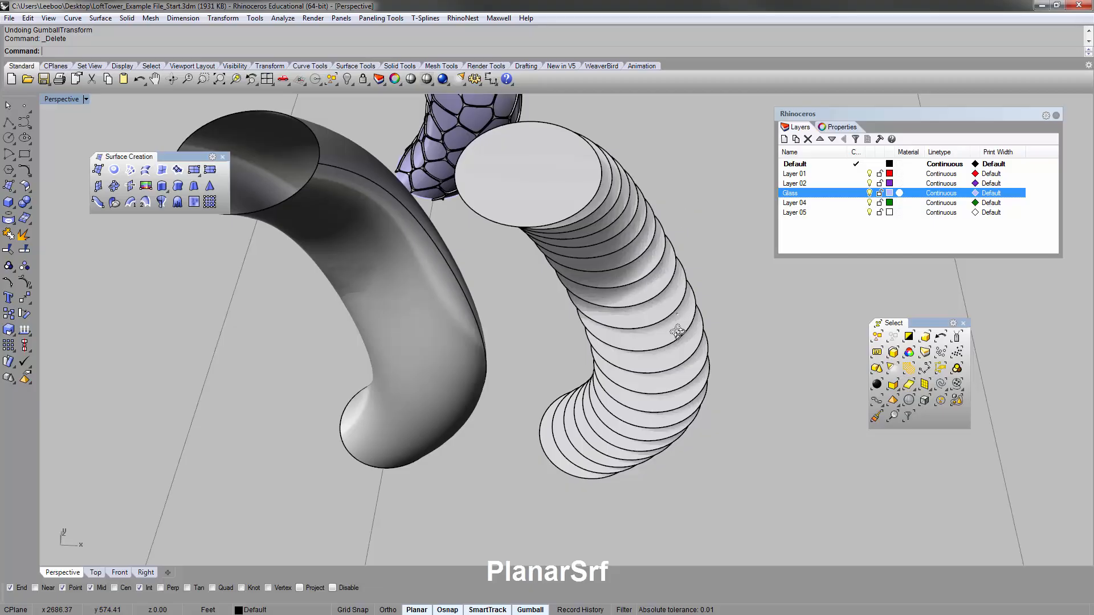
right_click_drag(678, 330, 707, 444)
left_click_drag(563, 221, 564, 223)
right_click_drag(564, 223, 634, 285)
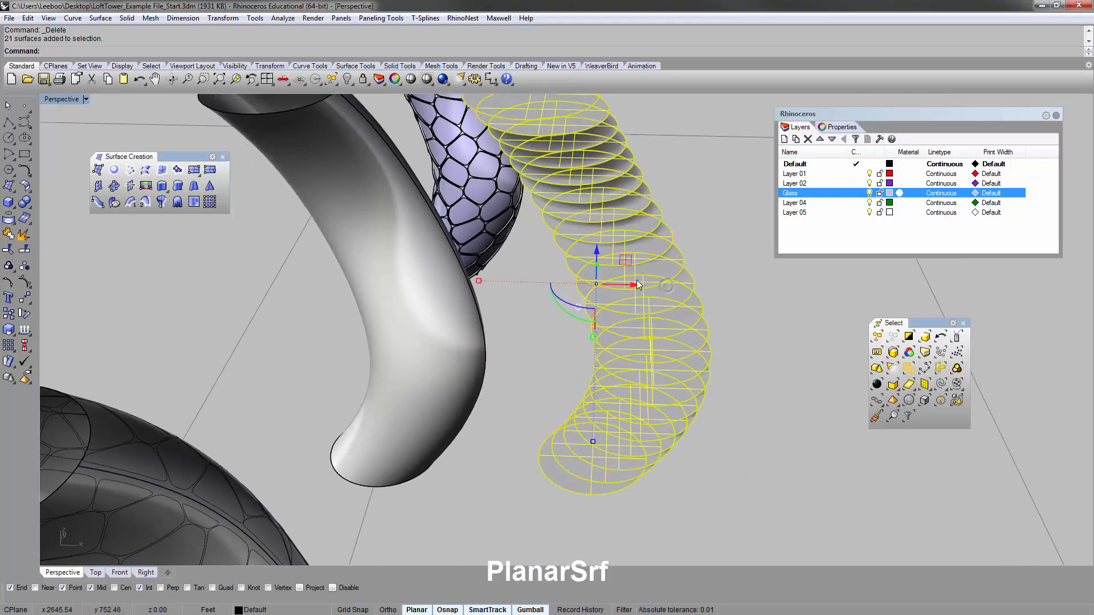
left_click(633, 285)
type("-20")
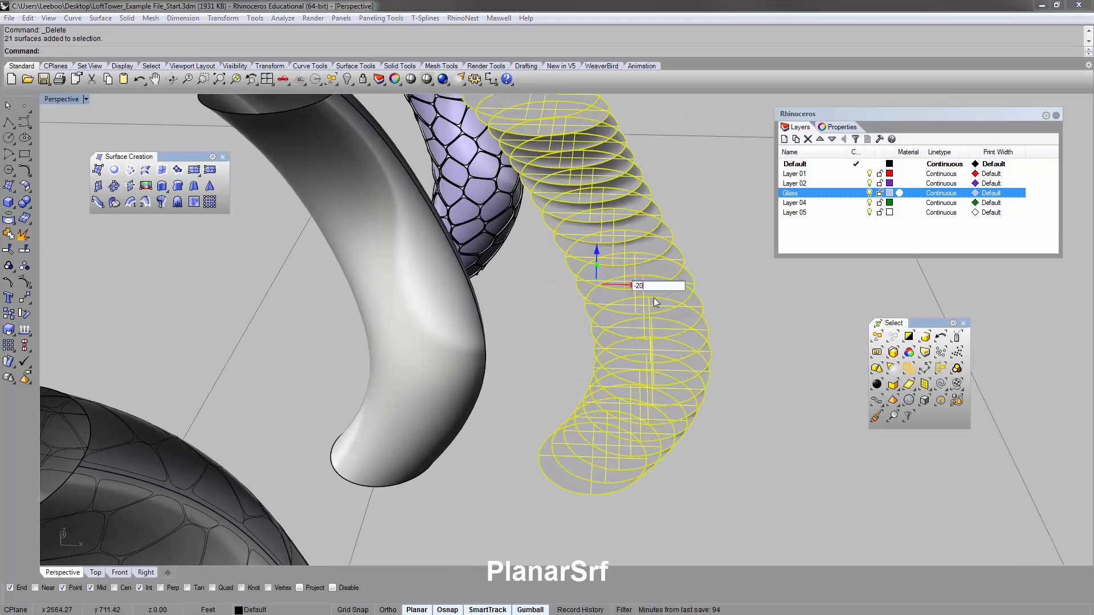
type("0")
key("Return")
Copy the floor surfaces from the seam point on the plain tower's bottom edge to the matching seam point at the glazed lattice tower's base.
type("zs")
key("Return")
right_click_drag(609, 313, 626, 352)
right_click_drag(626, 352, 537, 233, "shift")
right_click_drag(537, 232, 562, 332)
scroll(477, 390, "up", 5)
scroll(563, 333, "up", 2)
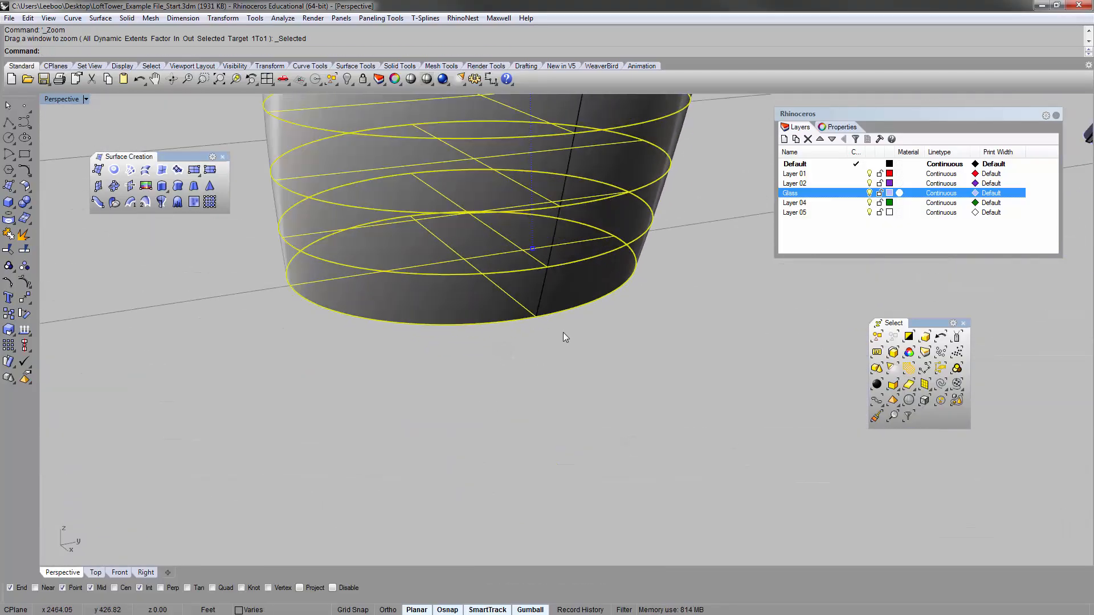
scroll(563, 337, "up", 2)
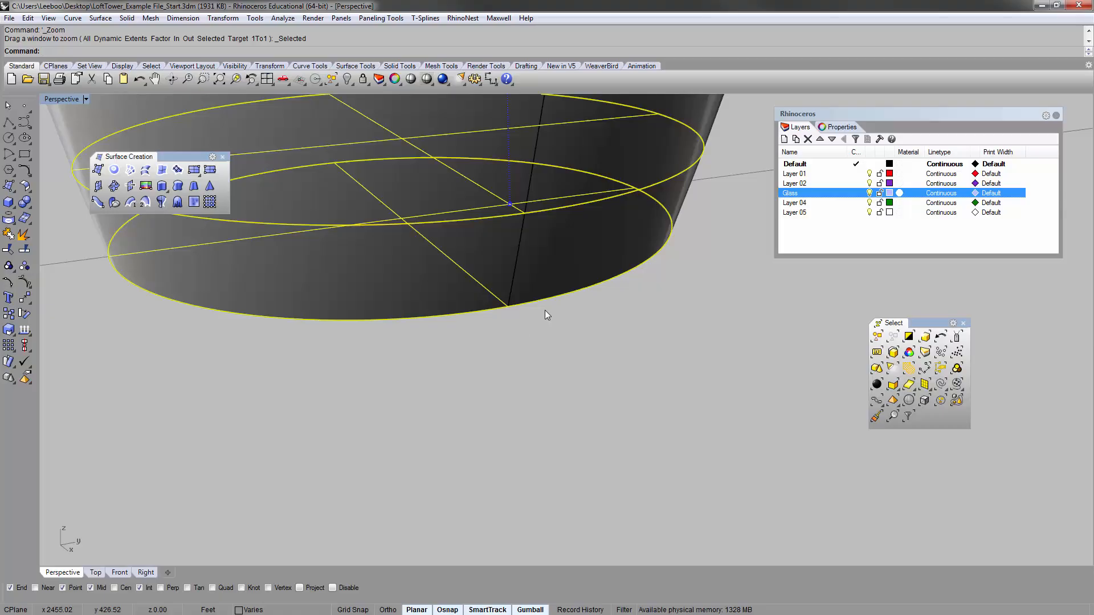
type("copy")
key("Return")
left_click(511, 307)
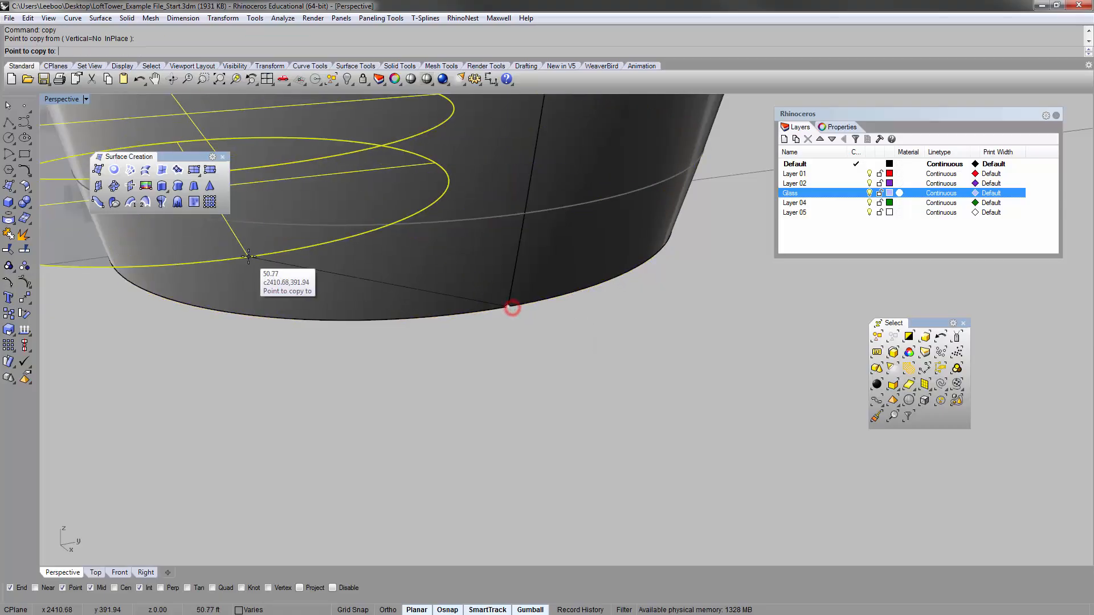
scroll(248, 256, "down", 14)
scroll(570, 259, "up", 7)
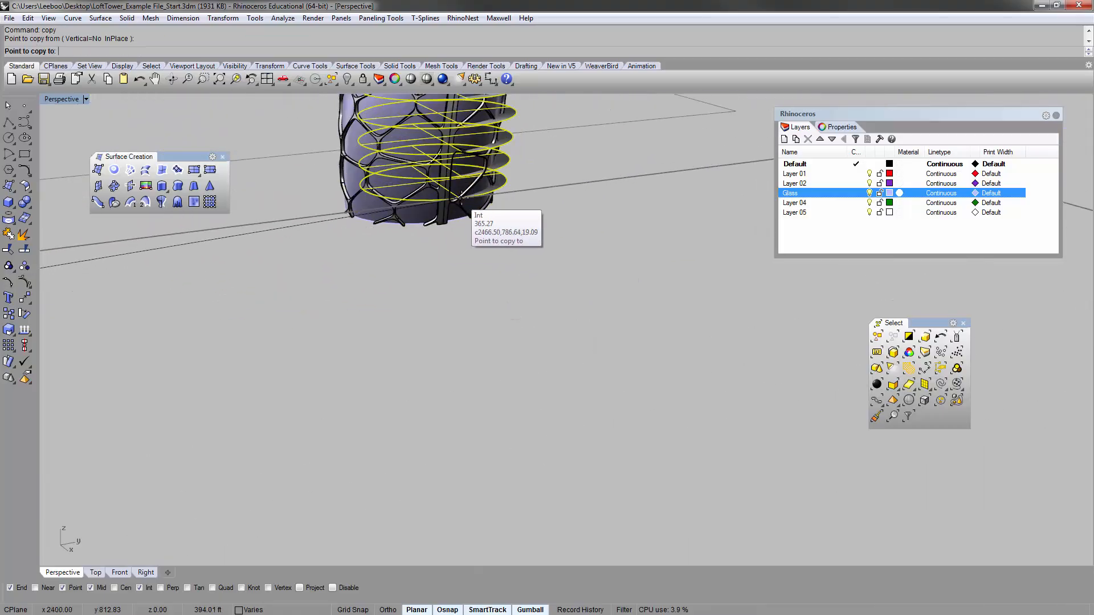
scroll(460, 198, "up", 8)
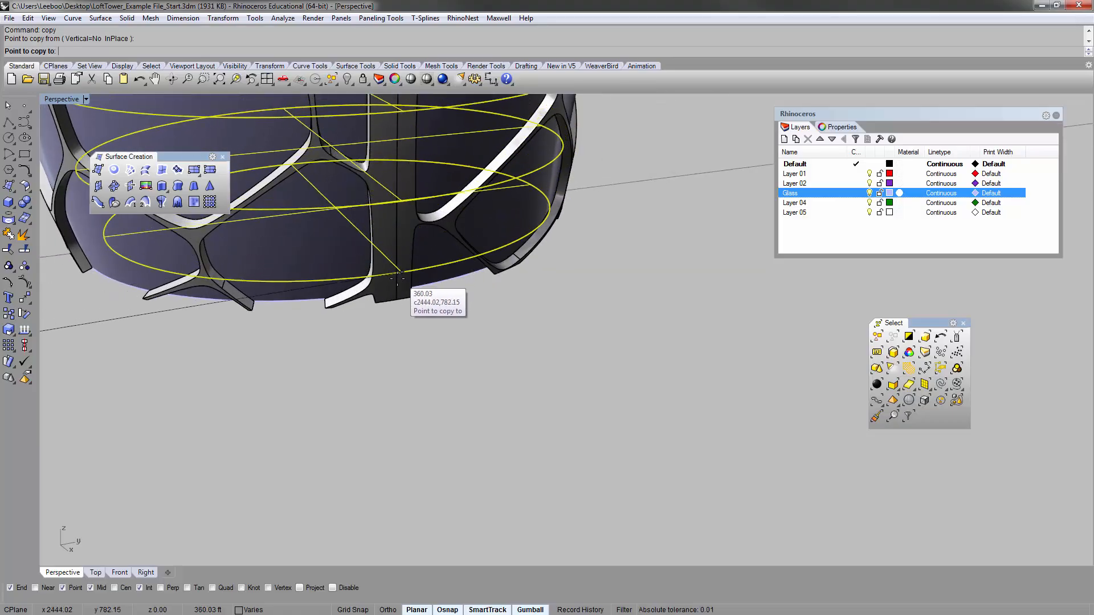
scroll(399, 275, "up", 2)
left_click(393, 290)
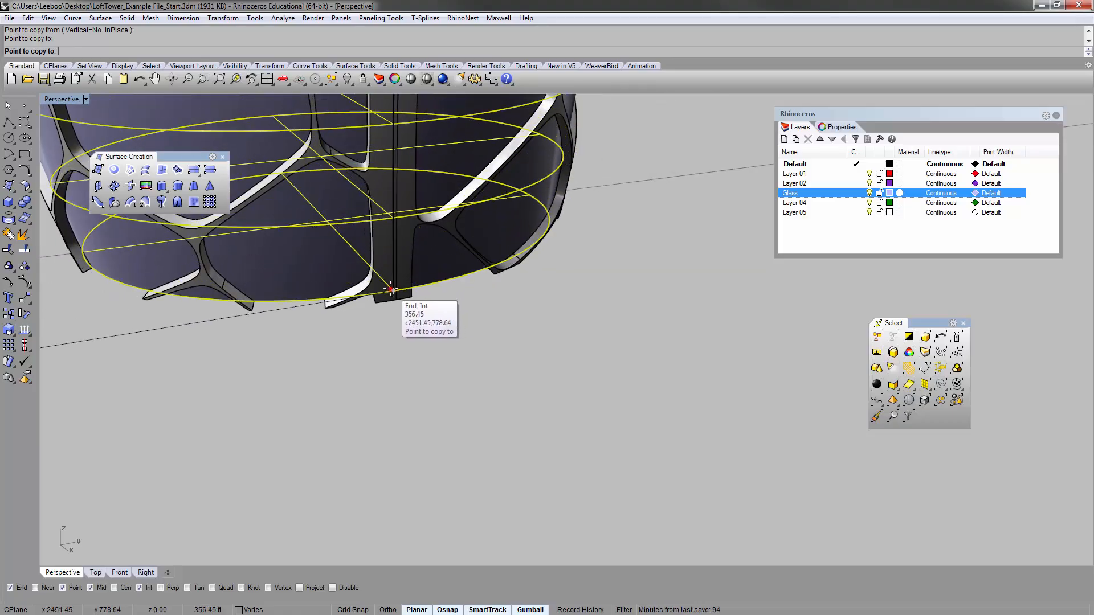
key("Return")
scroll(333, 334, "down", 6)
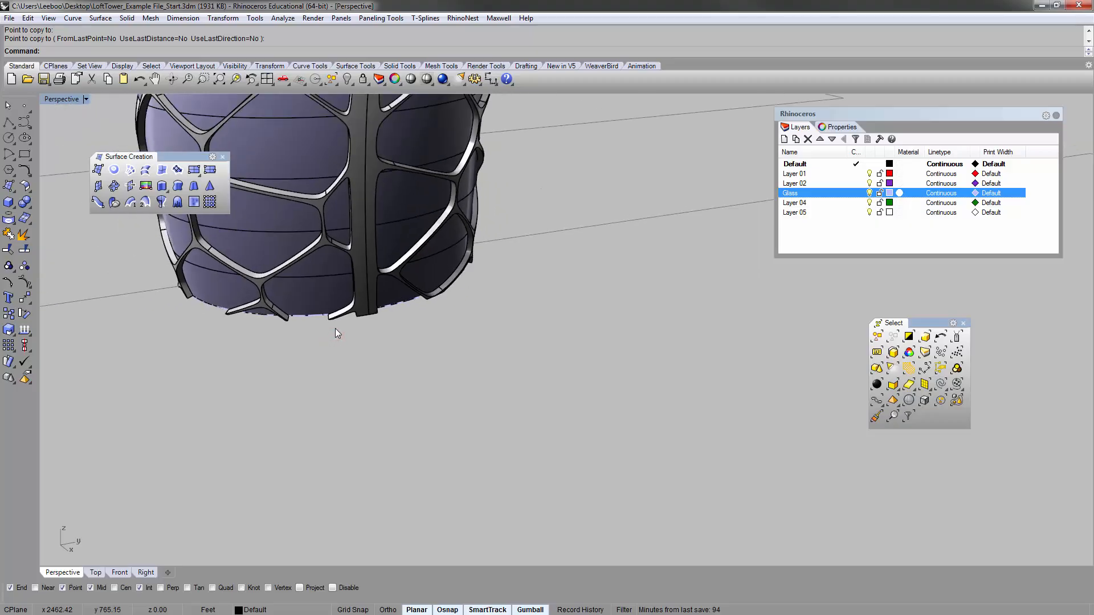
Examine how the copied floor surfaces sit inside the lattice tower, checking its base and vertical seam from below and the side.
mouse_move(353, 328)
right_mouse_down()
mouse_move(366, 327)
mouse_move(342, 320)
right_mouse_up()
left_click(238, 311)
type("zs")
key("space")
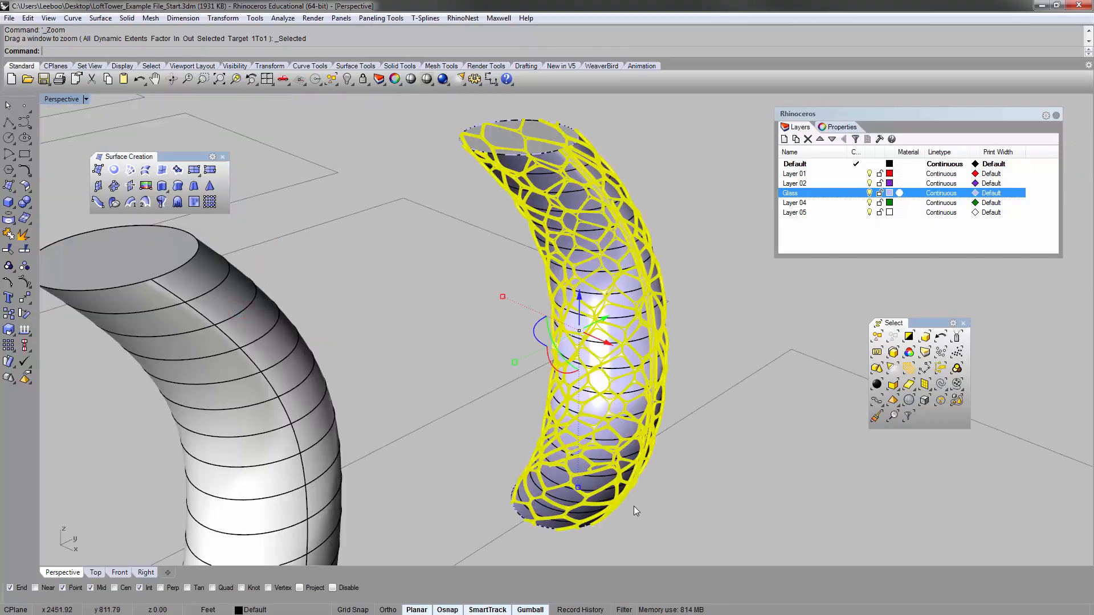
right_click_drag(634, 506, 671, 493)
scroll(638, 467, "up", 6)
left_click(531, 391)
scroll(529, 351, "up", 5)
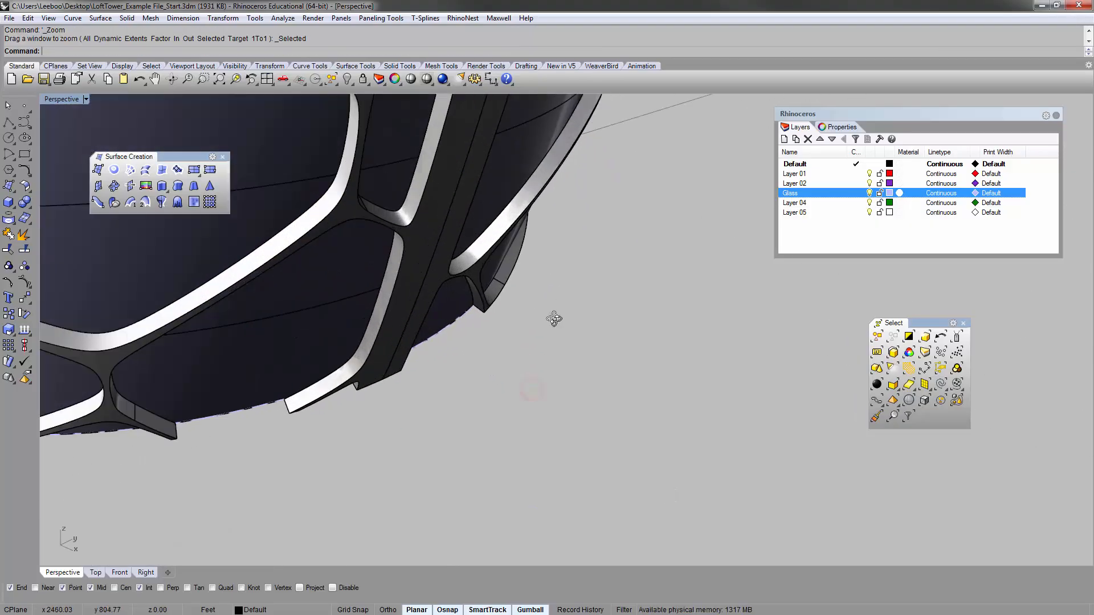
right_click_drag(554, 317, 537, 398)
right_click_drag(590, 456, 477, 277, "shift")
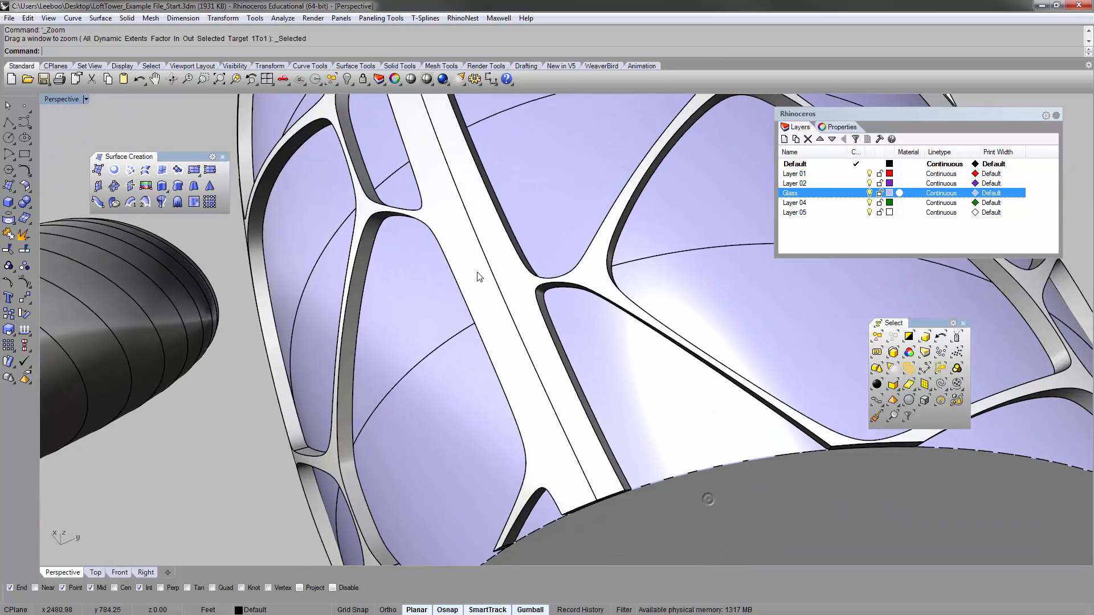
scroll(478, 277, "down", 4)
right_click_drag(516, 336, 686, 439)
scroll(638, 425, "up", 8)
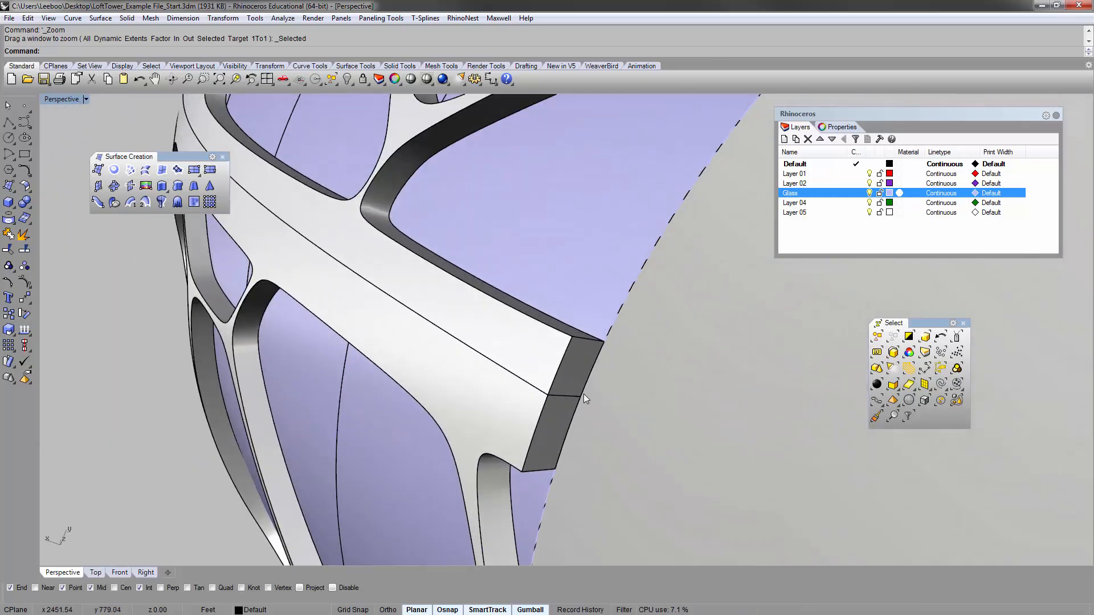
scroll(581, 396, "down", 10)
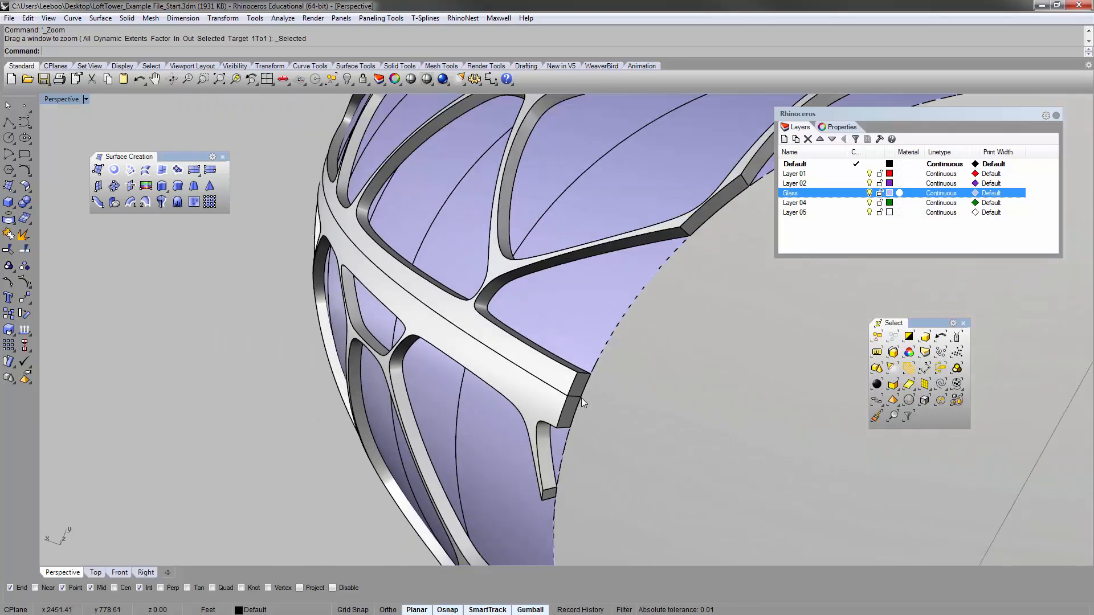
right_click_drag(604, 400, 715, 500)
scroll(706, 498, "down", 5)
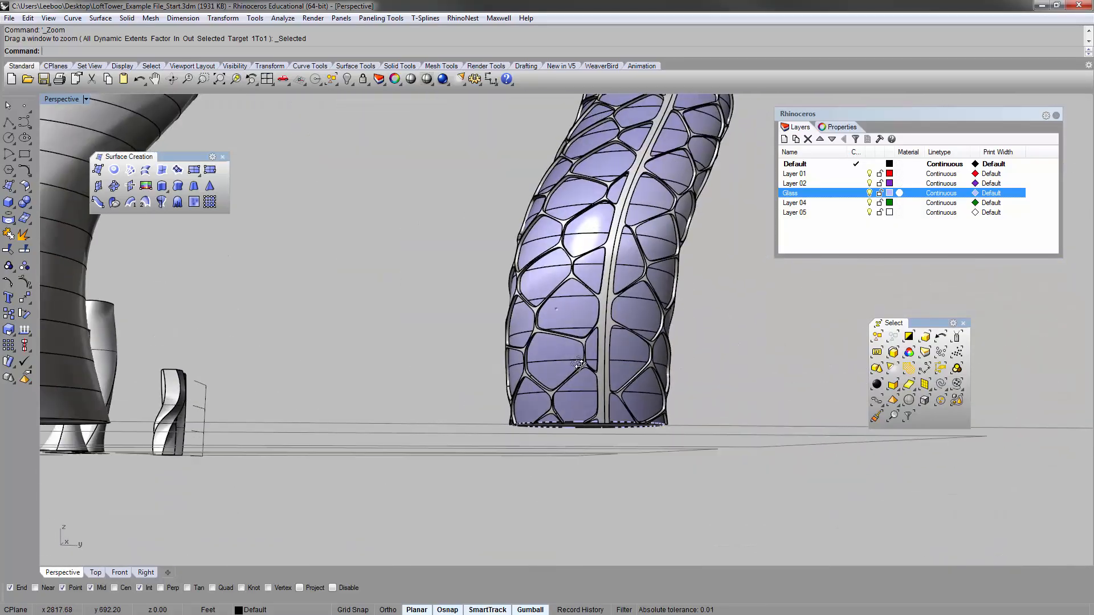
right_click_drag(619, 276, 545, 276)
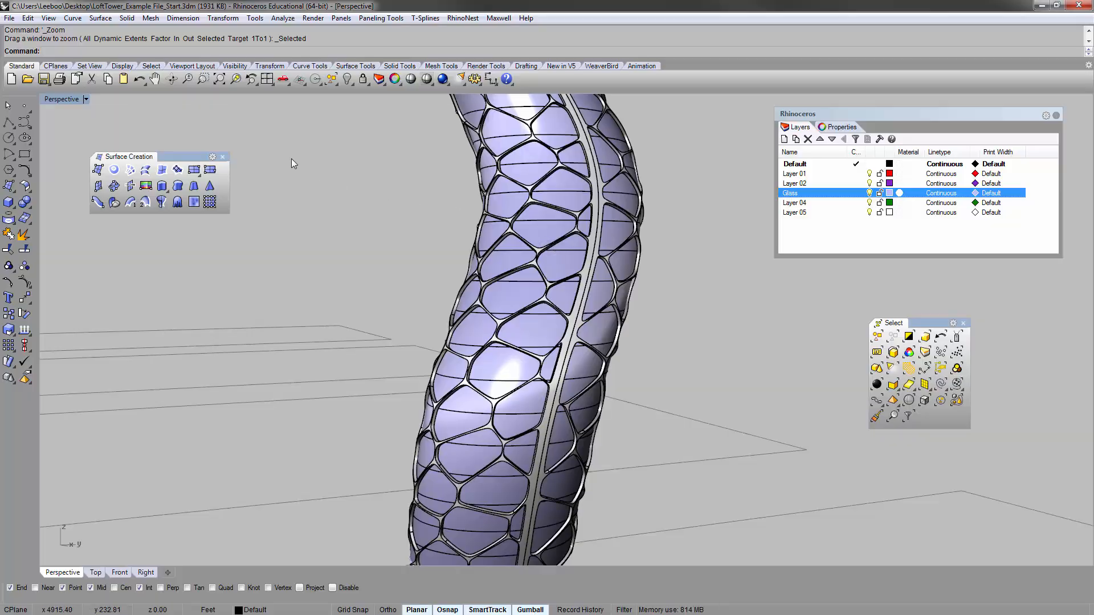
Select the last created floor surfaces, extrude them -2 ft as solid slabs, and delete the flat input surfaces.
left_click(338, 84)
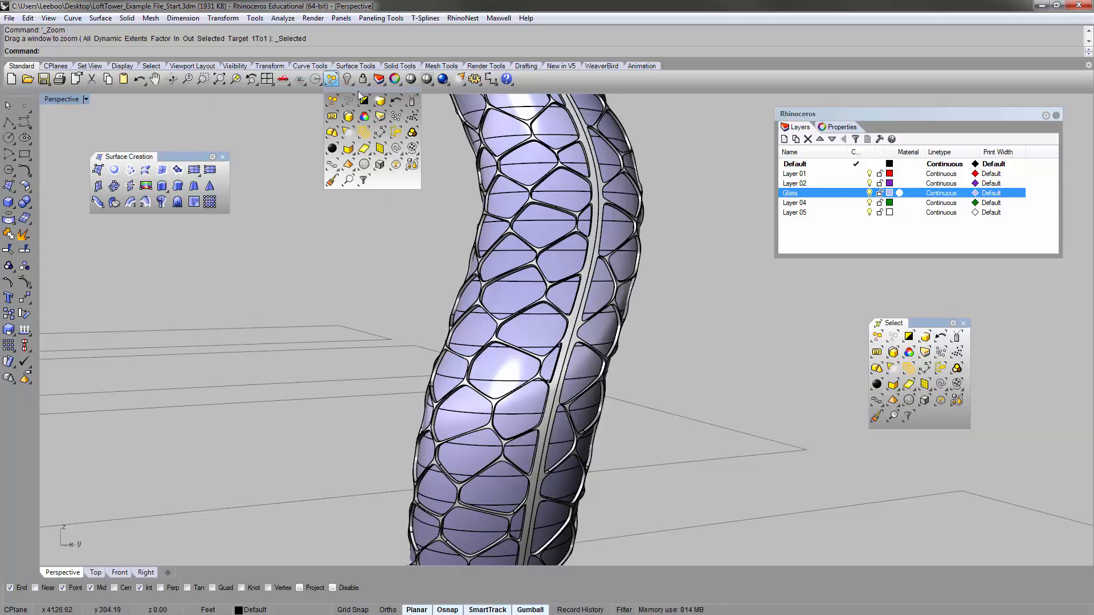
left_click_drag(358, 91, 324, 114)
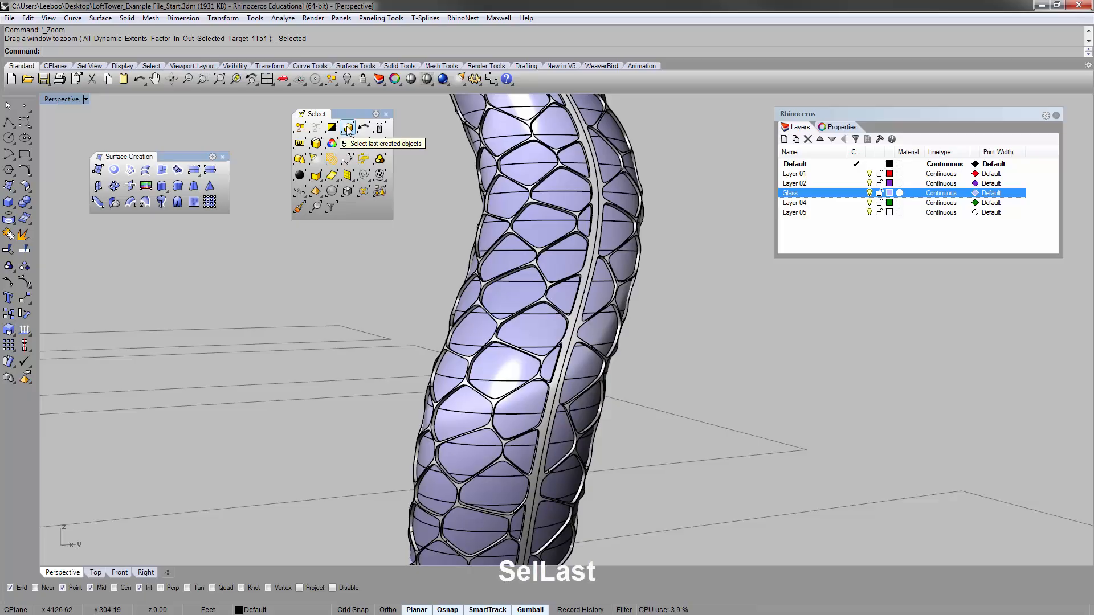
left_click(347, 128)
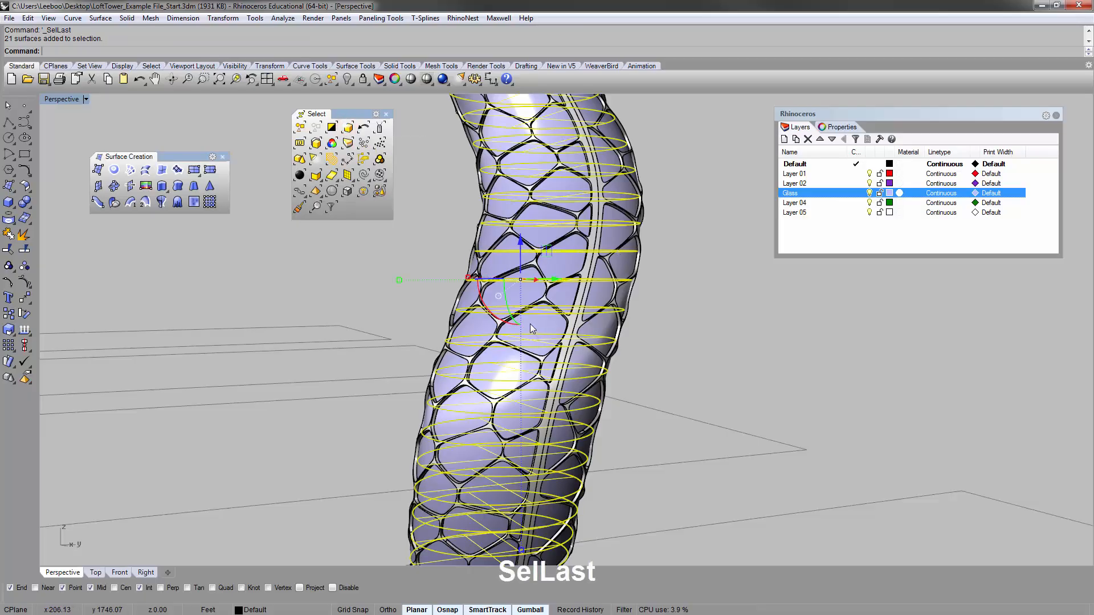
scroll(531, 324, "down", 5)
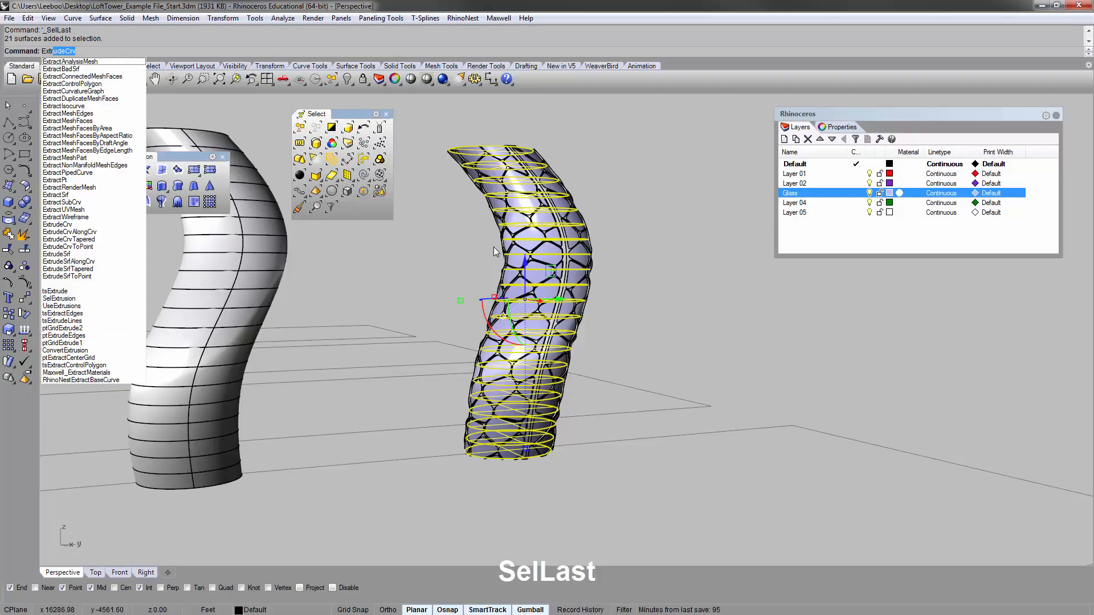
left_click(126, 254)
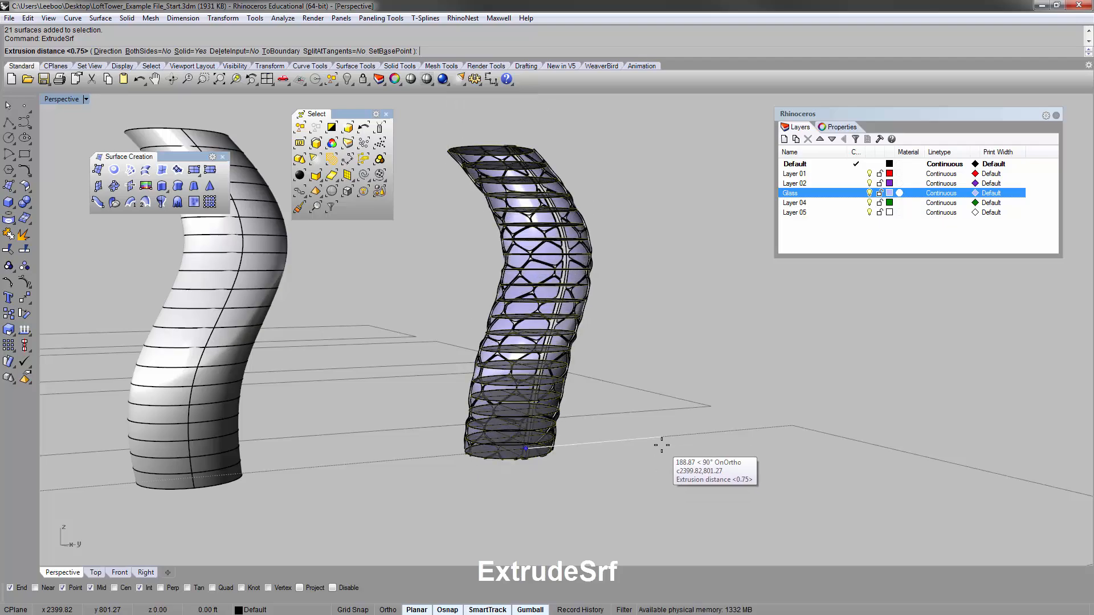
scroll(650, 433, "up", 5)
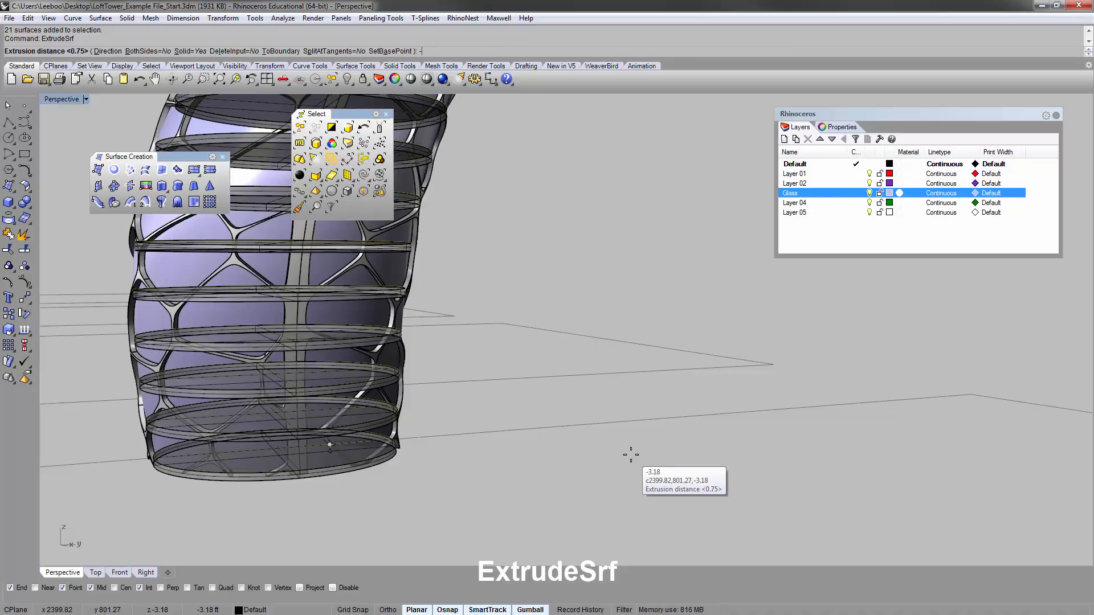
key("Return")
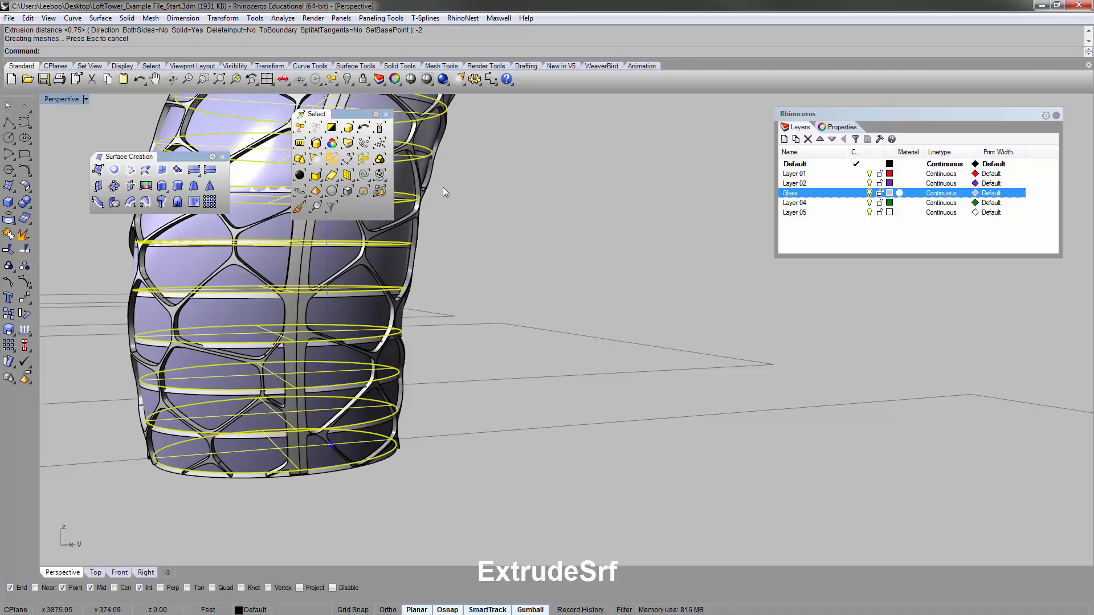
right_click_drag(604, 223, 692, 275)
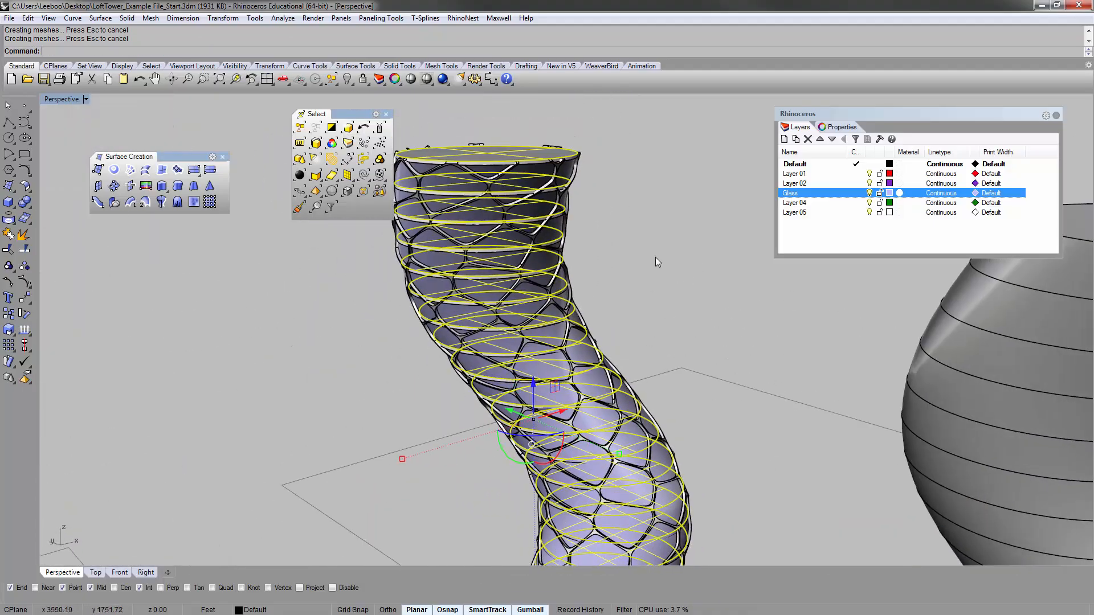
key("Delete")
Examine the extruded top floor slab up close at the lattice tower's upper rim.
right_click_drag(614, 228, 650, 321)
scroll(588, 263, "up", 5)
left_click(564, 200)
type("zs")
key("Return")
left_click(532, 175)
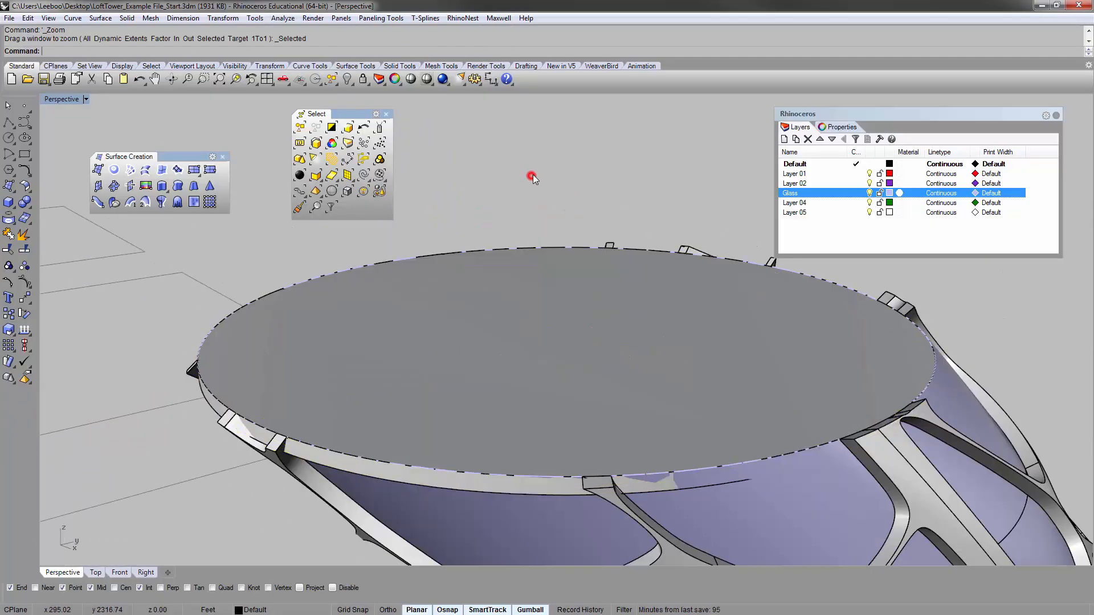
scroll(538, 268, "down", 4)
right_click_drag(547, 400, 705, 464)
scroll(581, 373, "down", 5)
right_click_drag(705, 464, 630, 323, "shift")
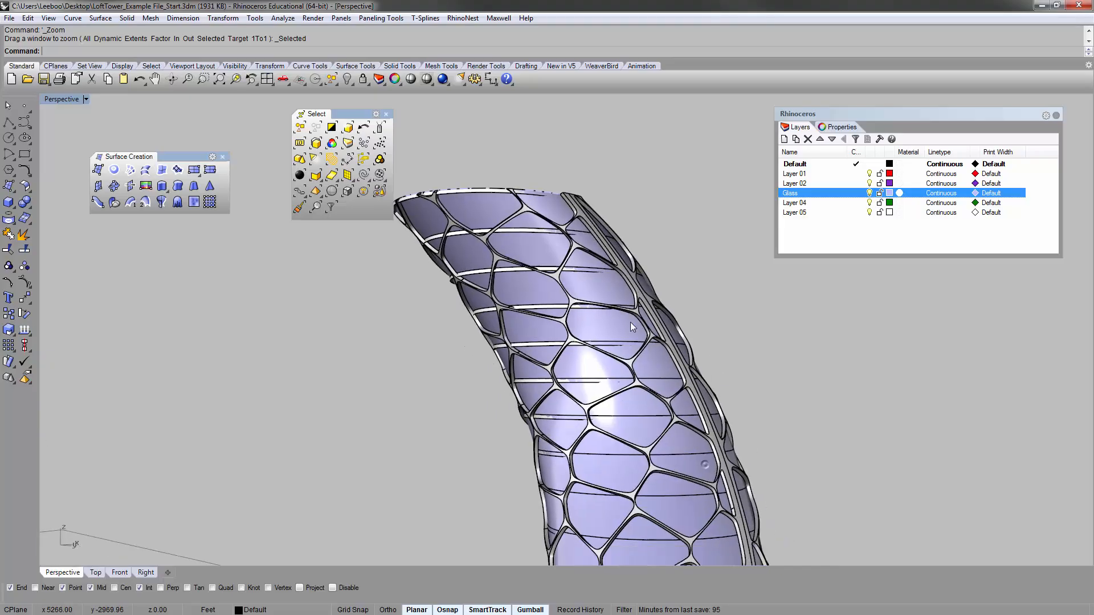
Examine the floor slabs along the full height of the lattice tower and put away the floating selection tools.
scroll(630, 323, "down", 6)
right_click_drag(712, 515, 575, 273, "shift")
scroll(527, 470, "up", 7)
right_click_drag(471, 437, 735, 464)
scroll(683, 462, "down", 6)
right_click_drag(714, 283, 667, 431, "shift")
right_click_drag(701, 362, 427, 340)
right_click_drag(471, 295, 590, 391, "shift")
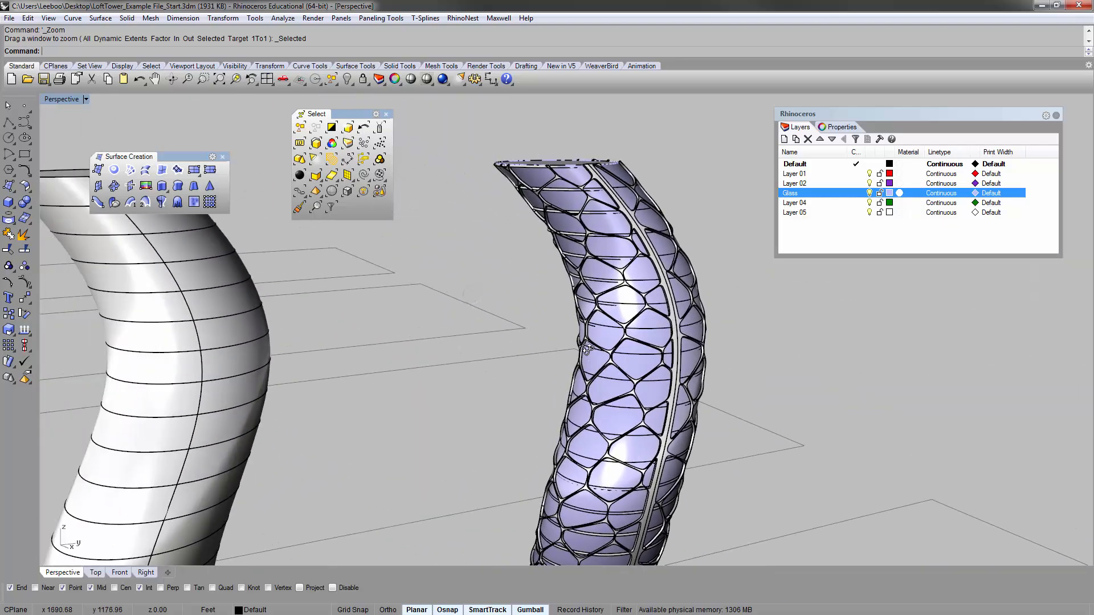
mouse_move(586, 348)
right_mouse_down()
mouse_move(579, 332)
mouse_move(586, 344)
right_mouse_up()
scroll(520, 313, "down", 8)
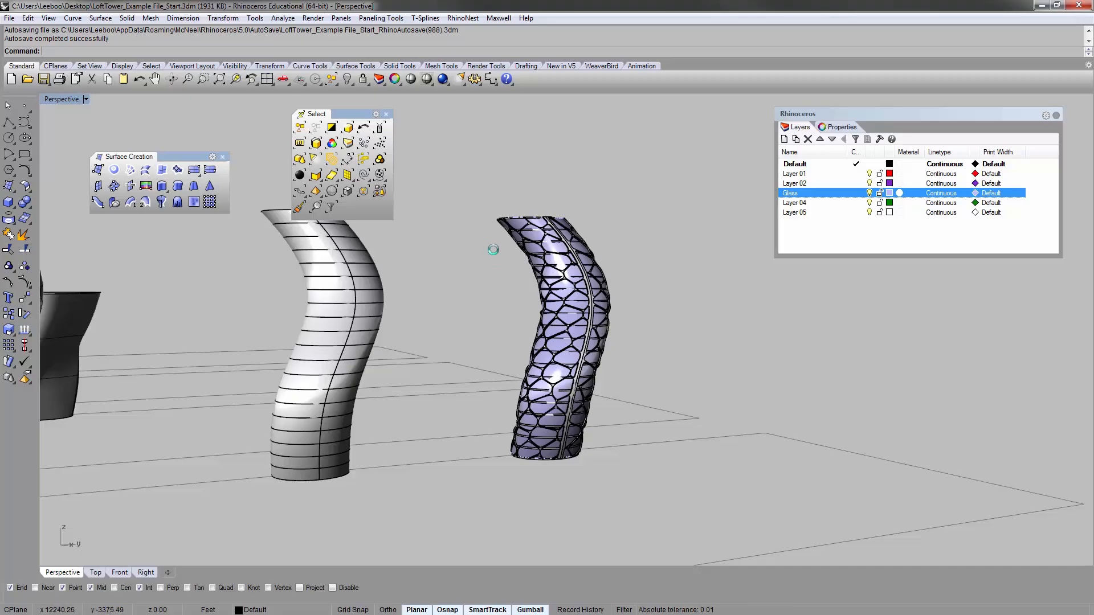
left_click(387, 116)
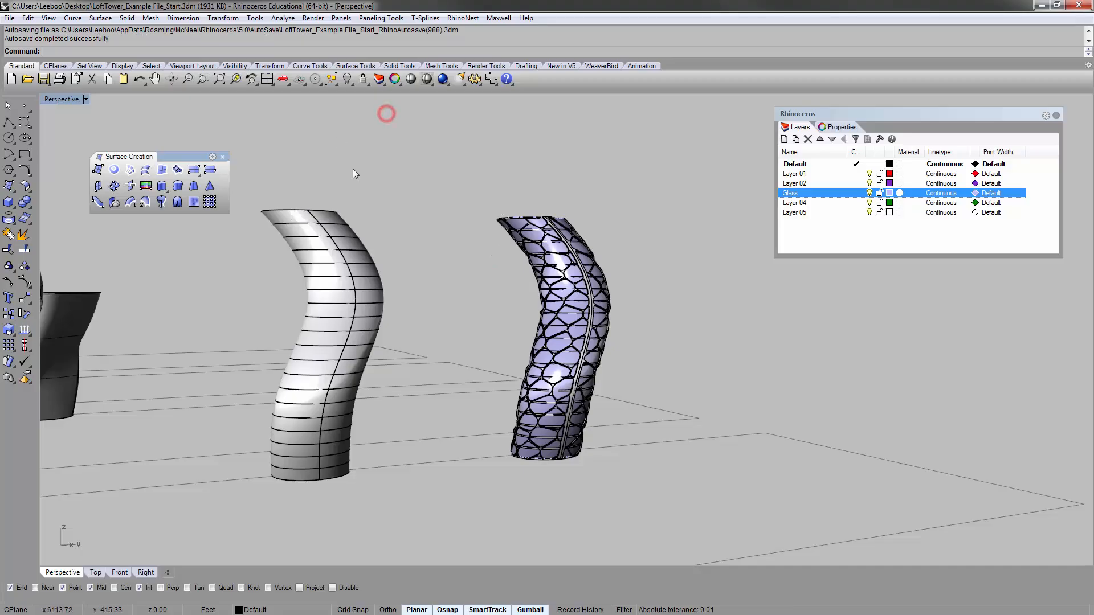
Survey the UnrollSrf layouts below the geometric, ellipsoidal, freeform and FlowAlongSrf tower examples.
right_click_drag(365, 173, 497, 279)
scroll(501, 270, "down", 9)
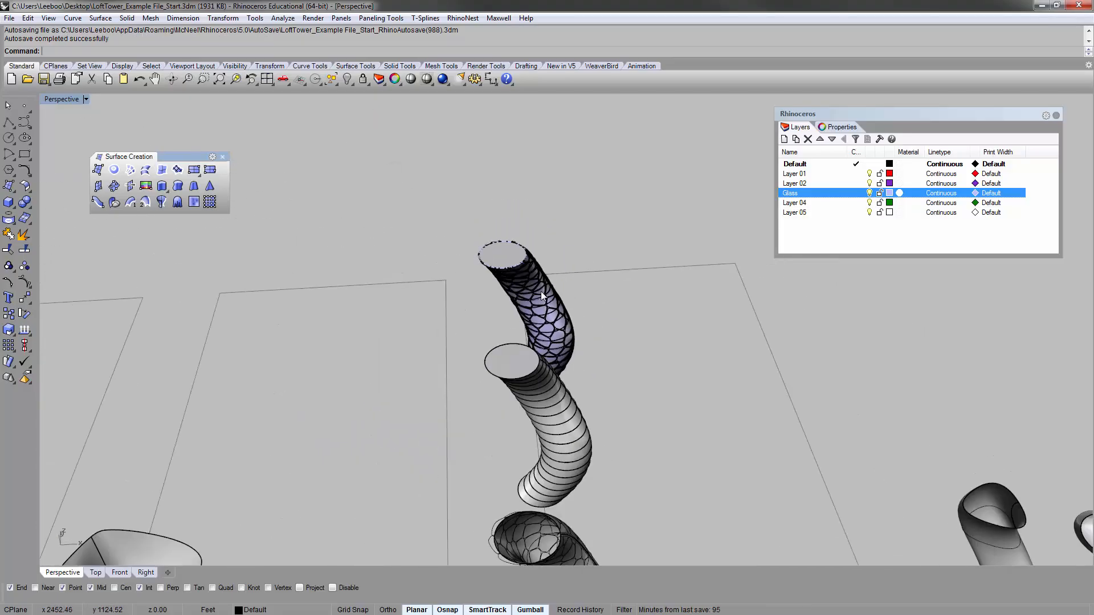
right_click_drag(524, 237, 494, 330)
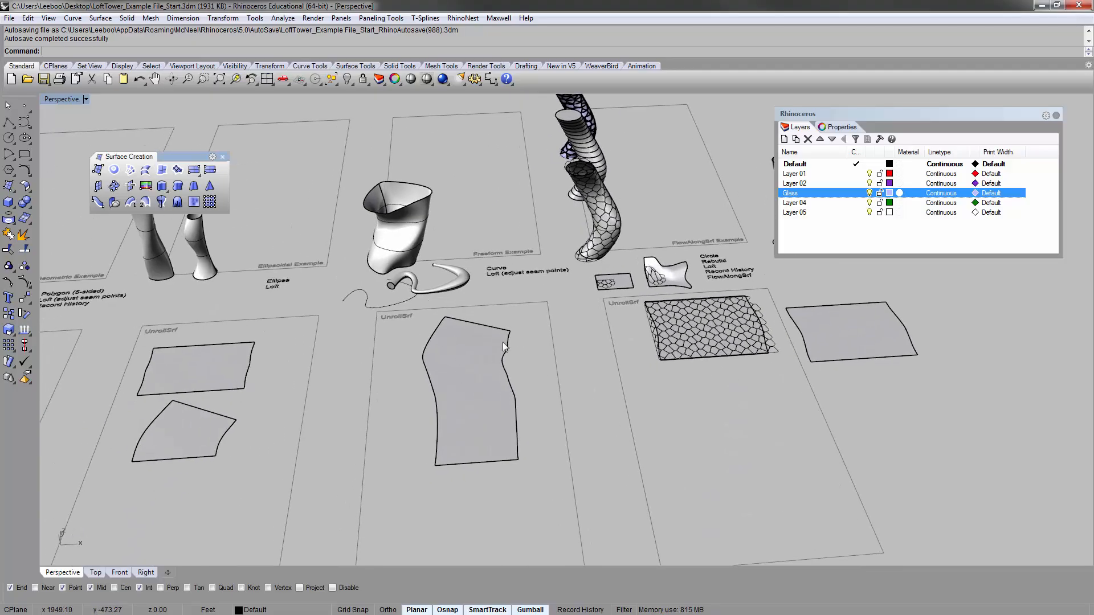
right_click_drag(461, 361, 541, 357)
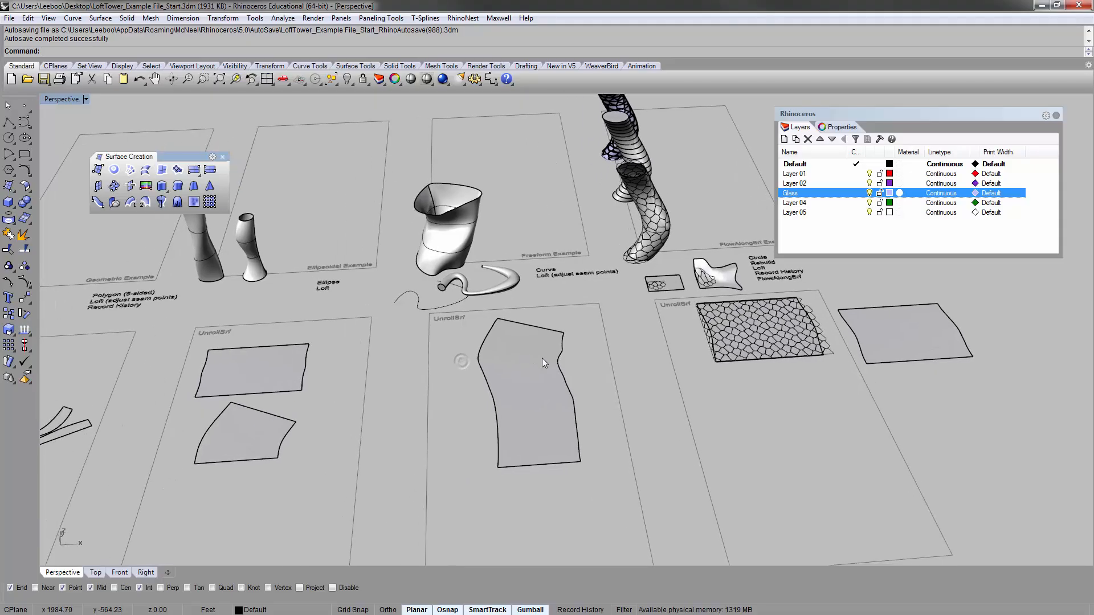
right_click_drag(286, 349, 464, 354, "shift")
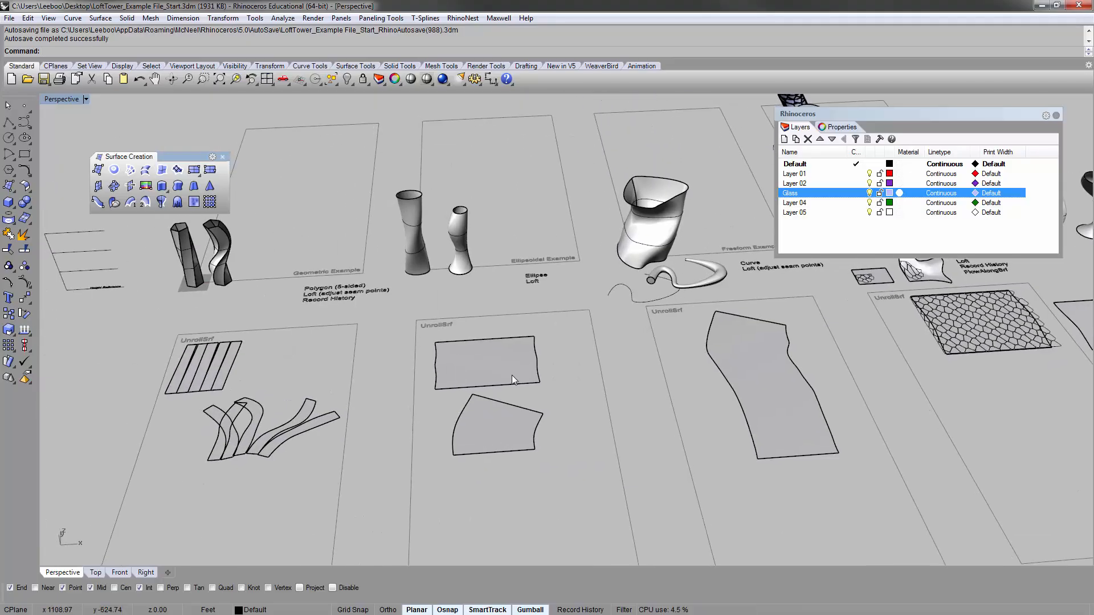
right_click_drag(629, 318, 305, 344, "shift")
right_click(177, 202, "shift")
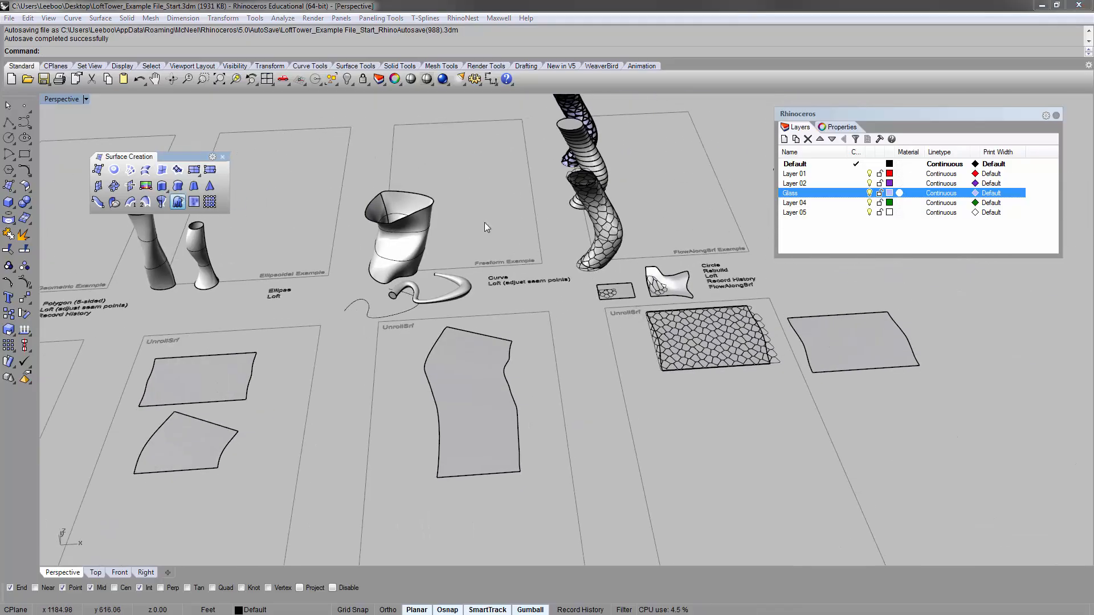
left_click(690, 455)
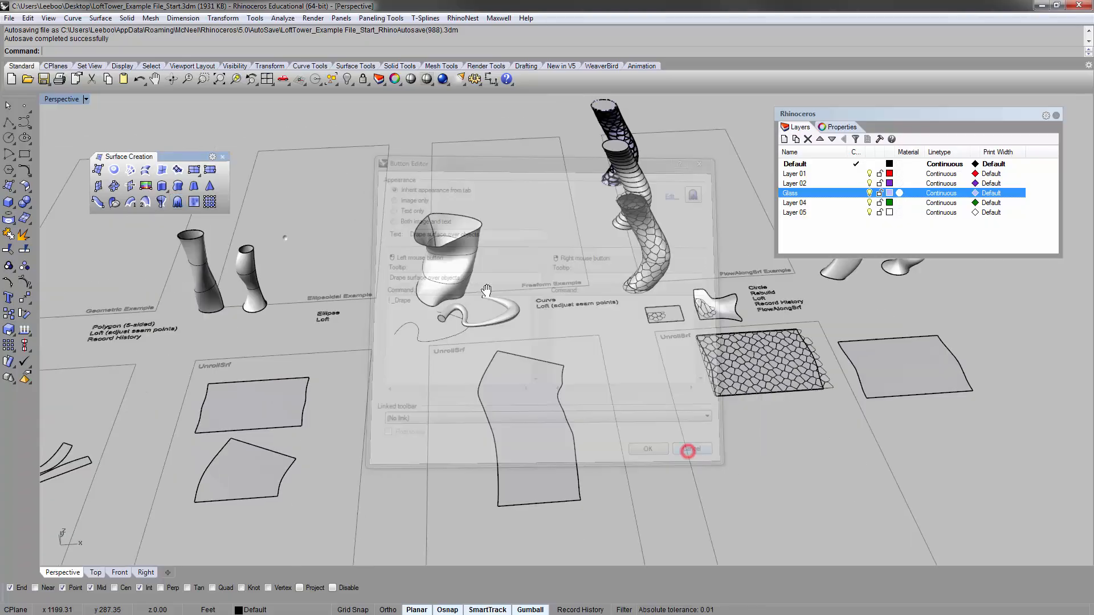
Pick out the two ellipsoidal loft towers, clear the selection, and view them beside their unrolled surfaces.
left_click(339, 272)
left_click(396, 308)
left_click(483, 288)
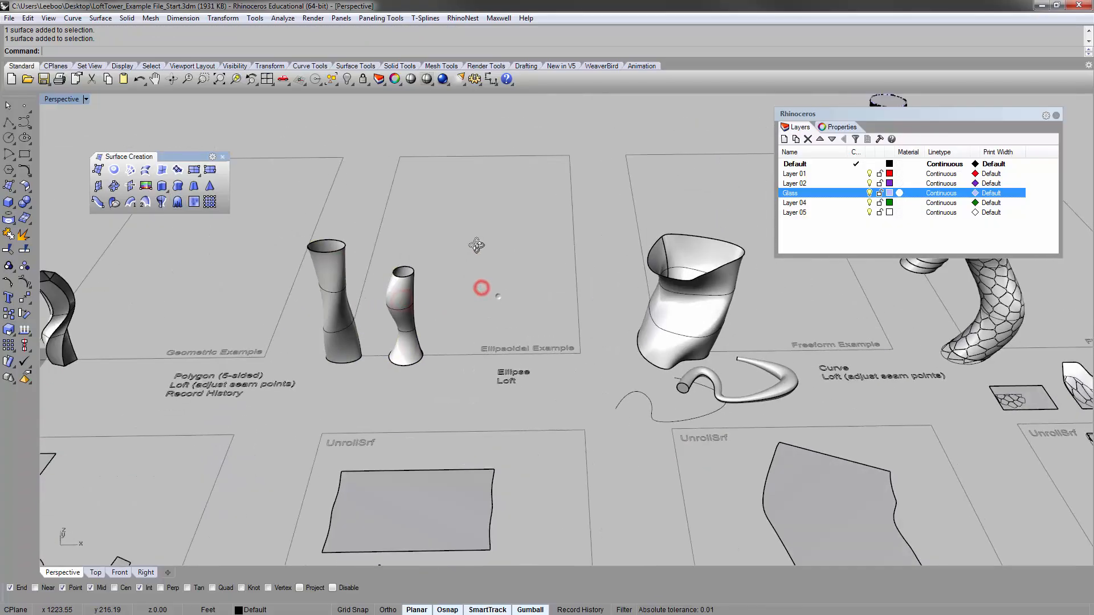
scroll(471, 296, "down", 5)
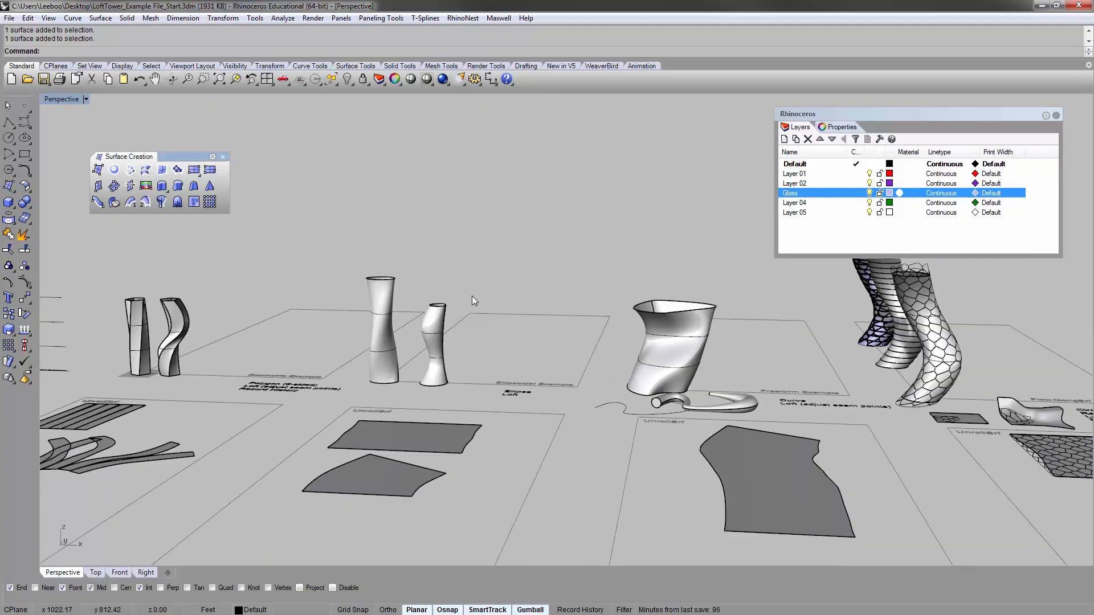
mouse_move(472, 295)
right_mouse_down()
mouse_move(476, 337)
mouse_move(495, 292)
right_mouse_up()
Examine the five-sided geometric lofts and compare them with their straight and curved unrolled strips up close.
scroll(316, 211, "up", 6)
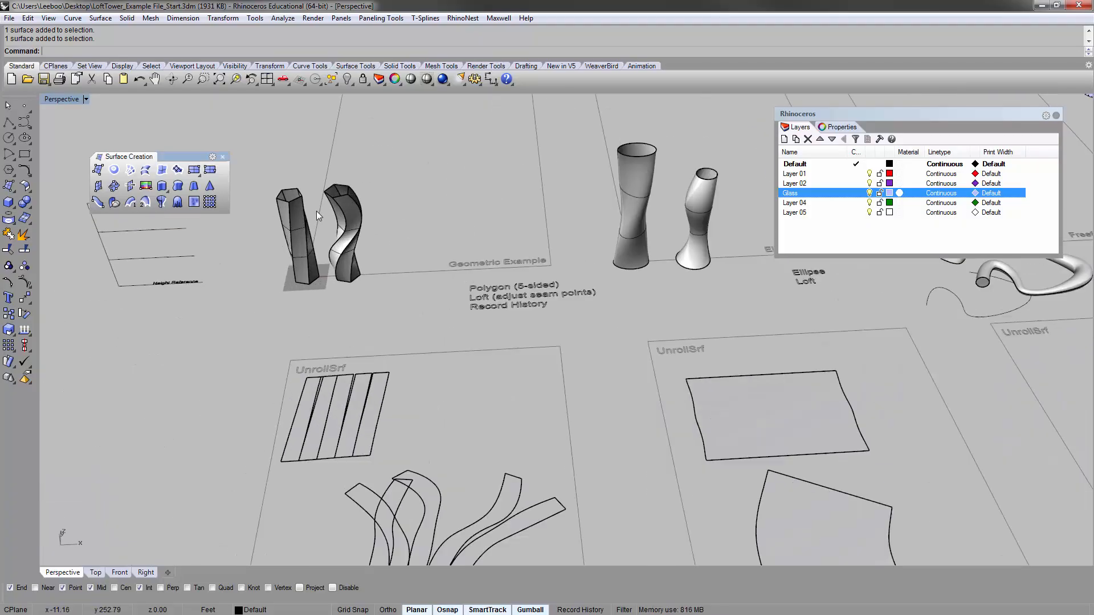
scroll(375, 243, "down", 4)
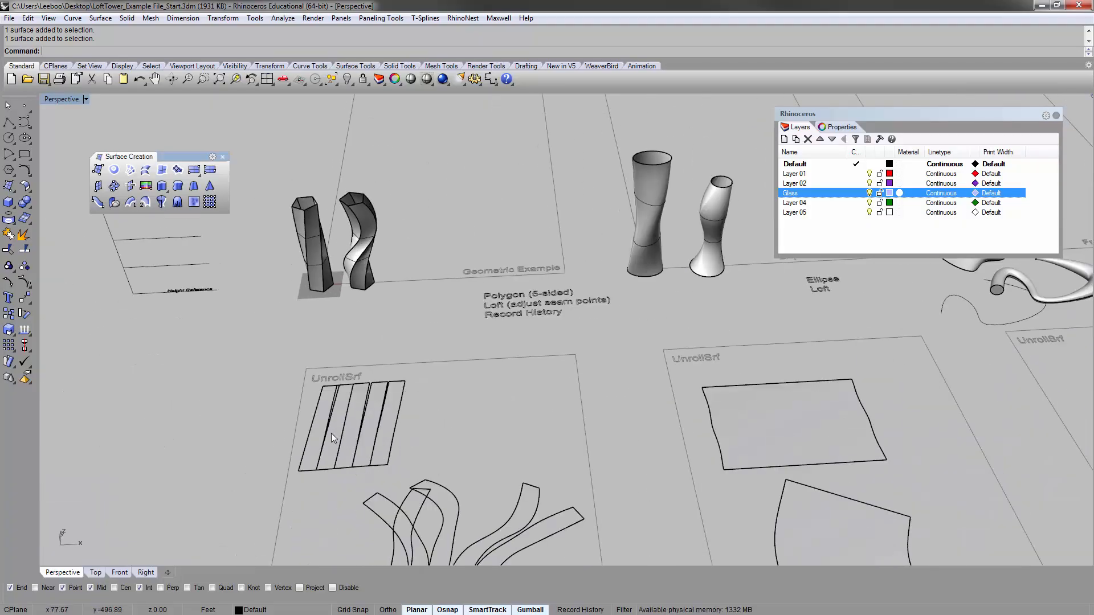
scroll(330, 433, "up", 4)
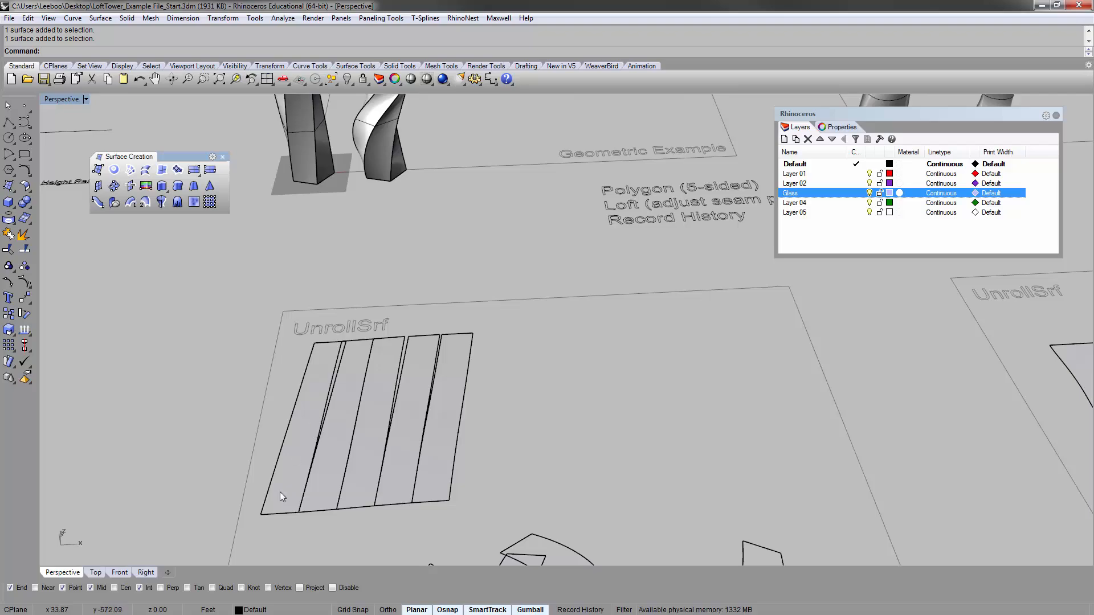
scroll(286, 447, "down", 5)
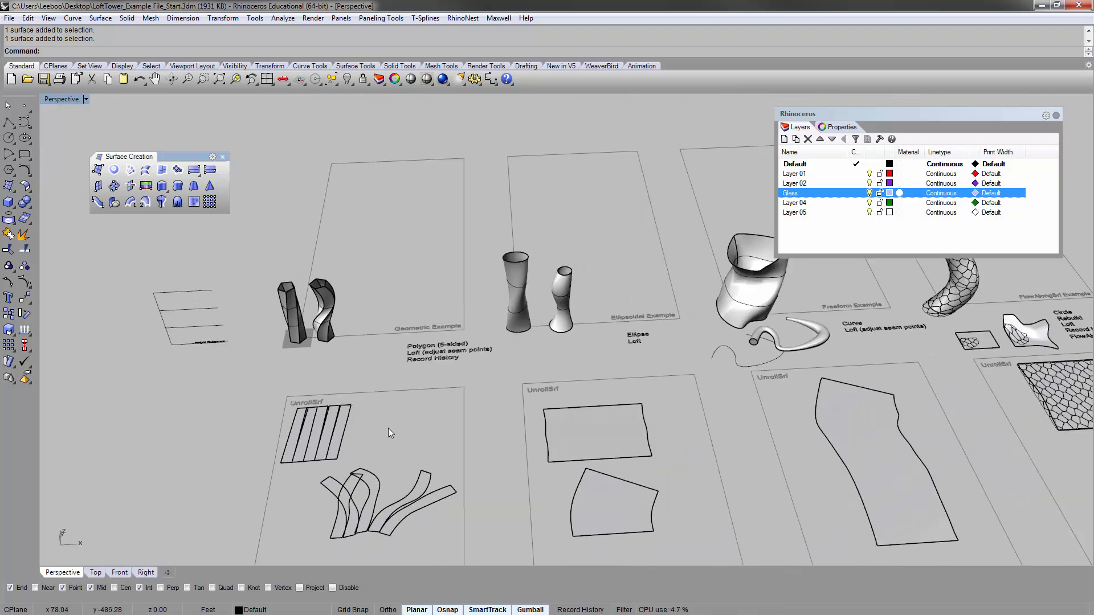
scroll(530, 376, "up", 4)
scroll(530, 376, "down", 4)
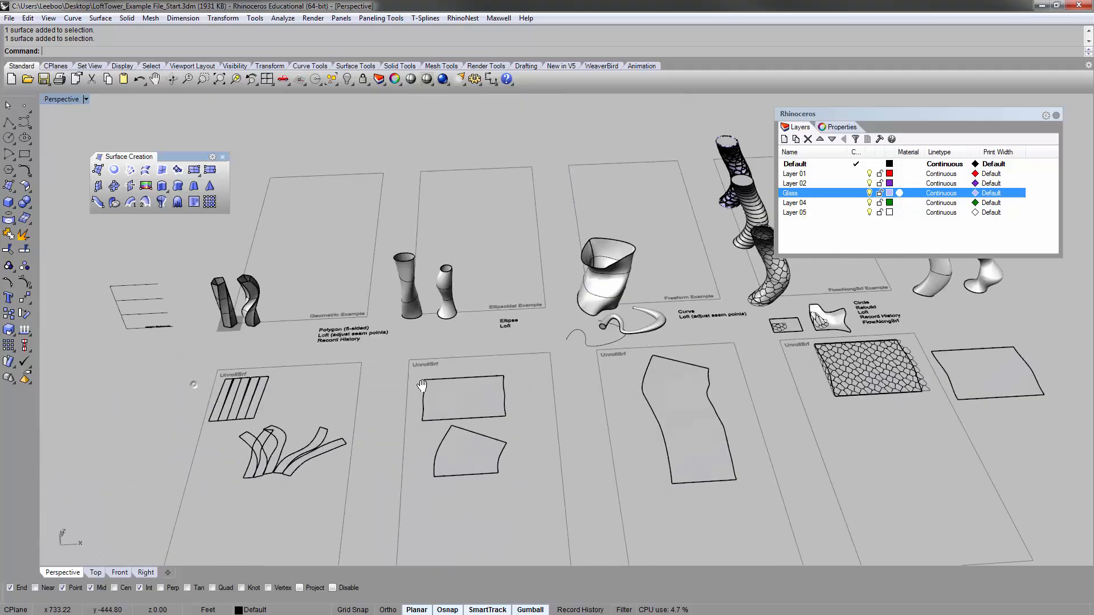
scroll(306, 359, "up", 4)
scroll(323, 388, "up", 4)
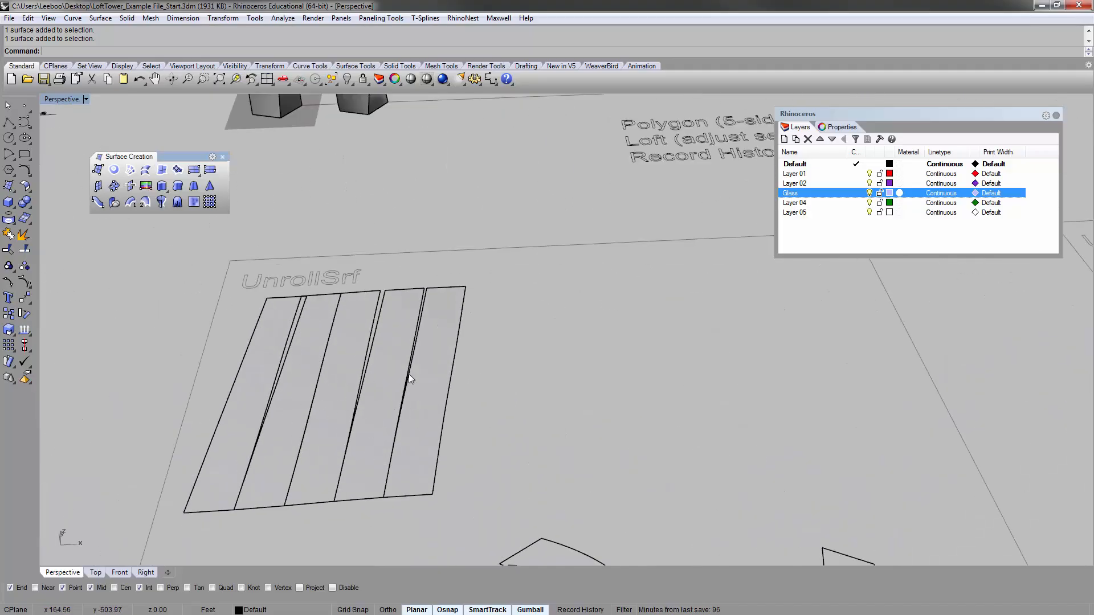
scroll(312, 324, "down", 4)
scroll(378, 309, "up", 4)
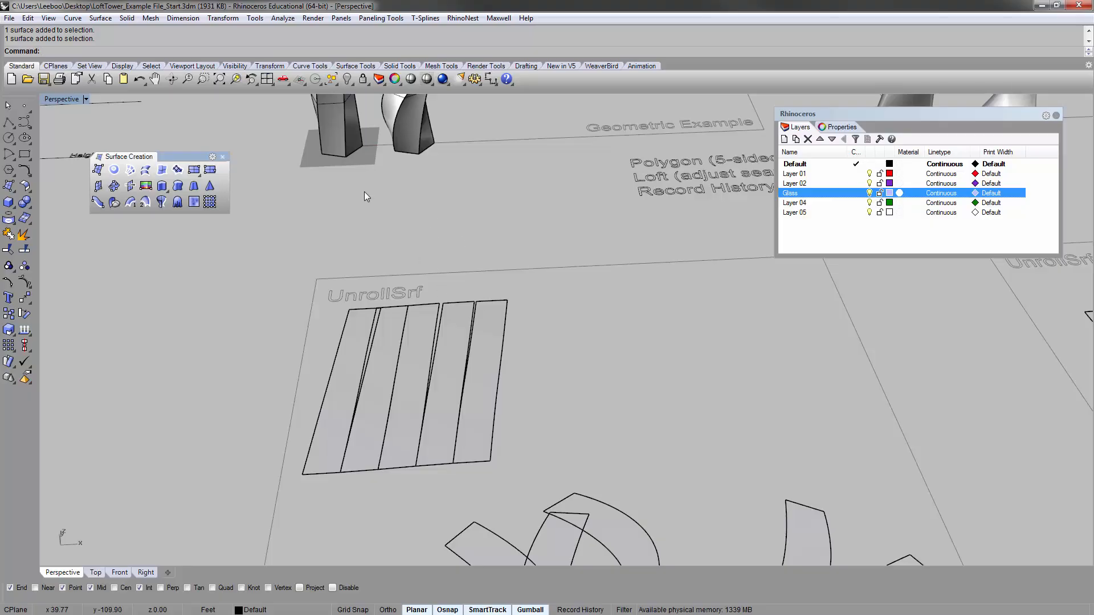
Survey the loft towers and their unrolled surfaces from the geometric example across to the FlowAlongSrf example.
right_click_drag(348, 232, 500, 251)
scroll(399, 364, "down", 6)
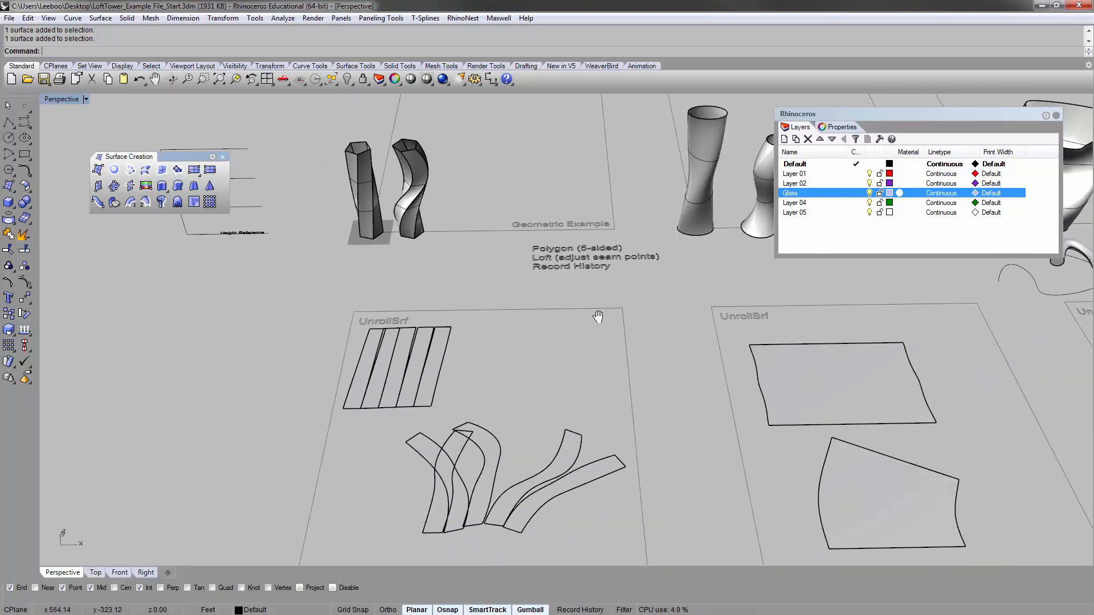
right_click_drag(598, 315, 298, 381, "shift")
scroll(297, 381, "down", 4)
right_click_drag(446, 310, 280, 350, "shift")
right_click_drag(649, 304, 501, 326, "shift")
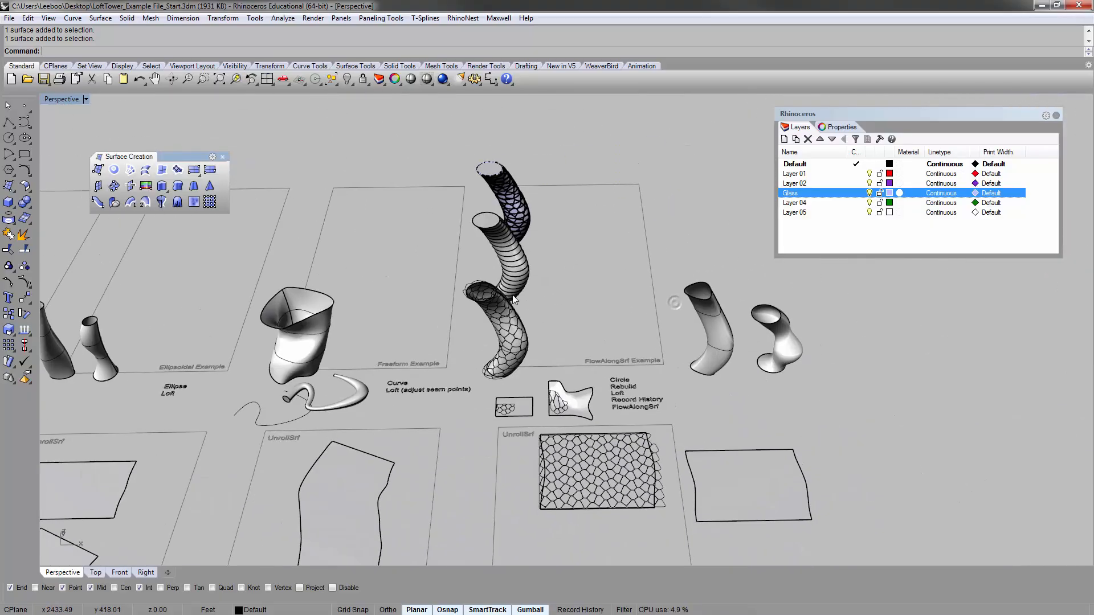
scroll(511, 295, "up", 4)
Pick out the plain curved loft tower beside the FlowAlongSrf example, clear the selection, and view the tower row from above.
left_click(244, 345)
left_click(609, 327)
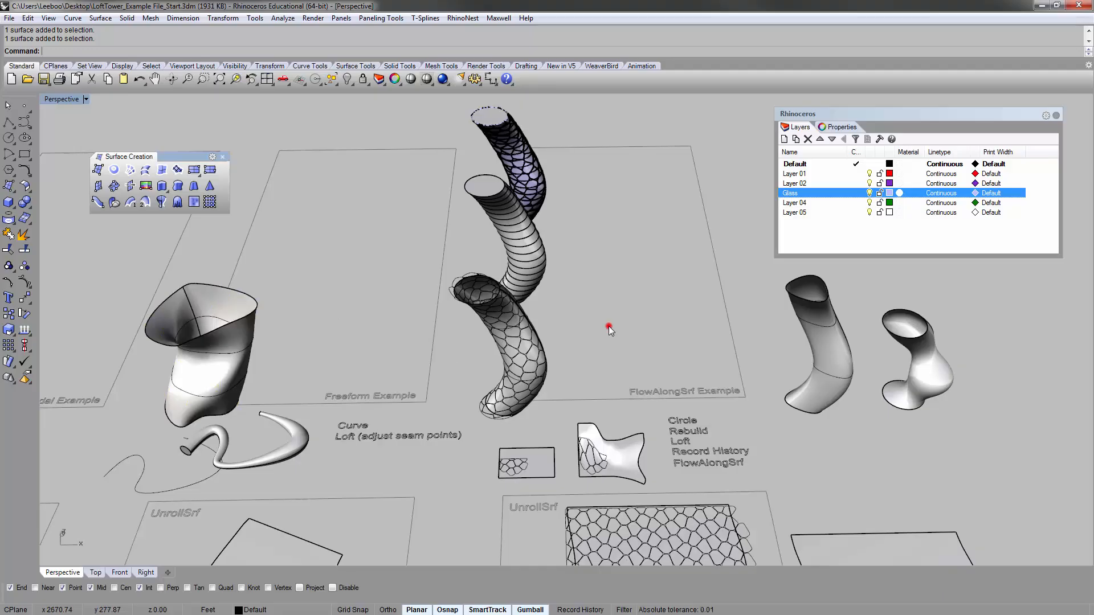
right_click_drag(610, 327, 706, 347)
left_click(829, 342)
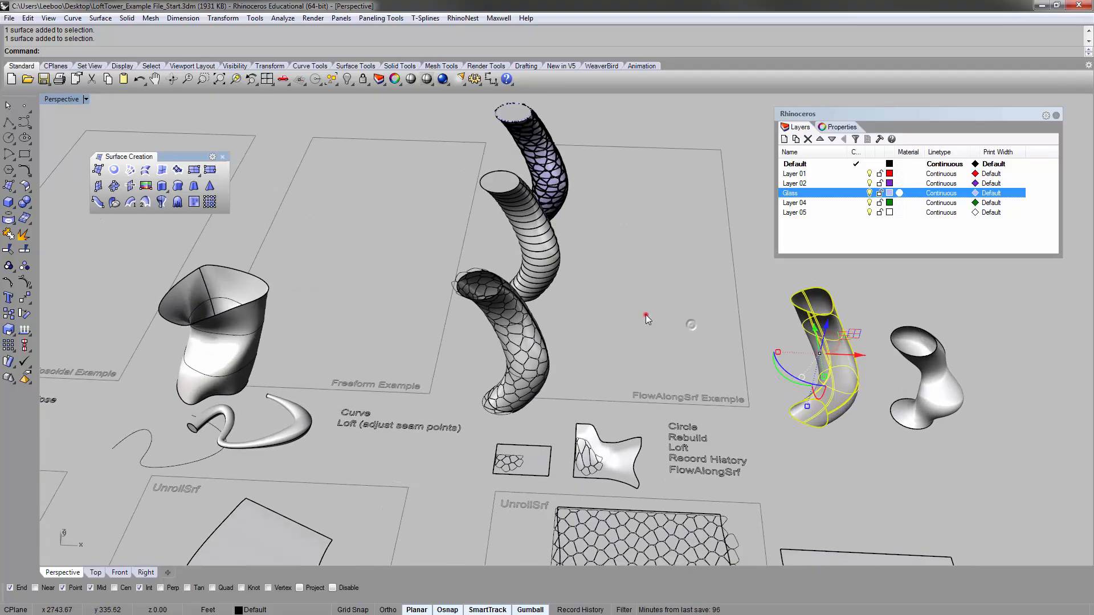
left_click(647, 315)
right_click_drag(647, 315, 655, 393)
scroll(577, 237, "down", 3)
right_click_drag(576, 237, 571, 375, "shift")
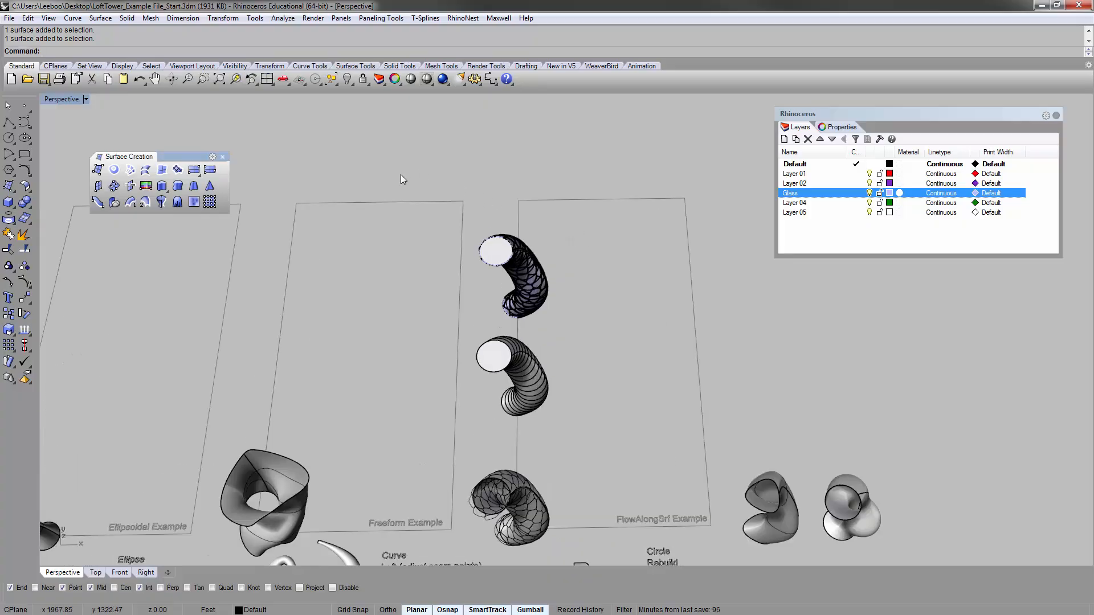
Zoom in on the glazed lattice tower behind the FlowAlongSrf example and select all of its parts.
left_click_drag(435, 162, 607, 325)
key("ctrl+shift+e")
right_click_drag(515, 238, 500, 146)
left_click(466, 215)
scroll(514, 211, "down", 3)
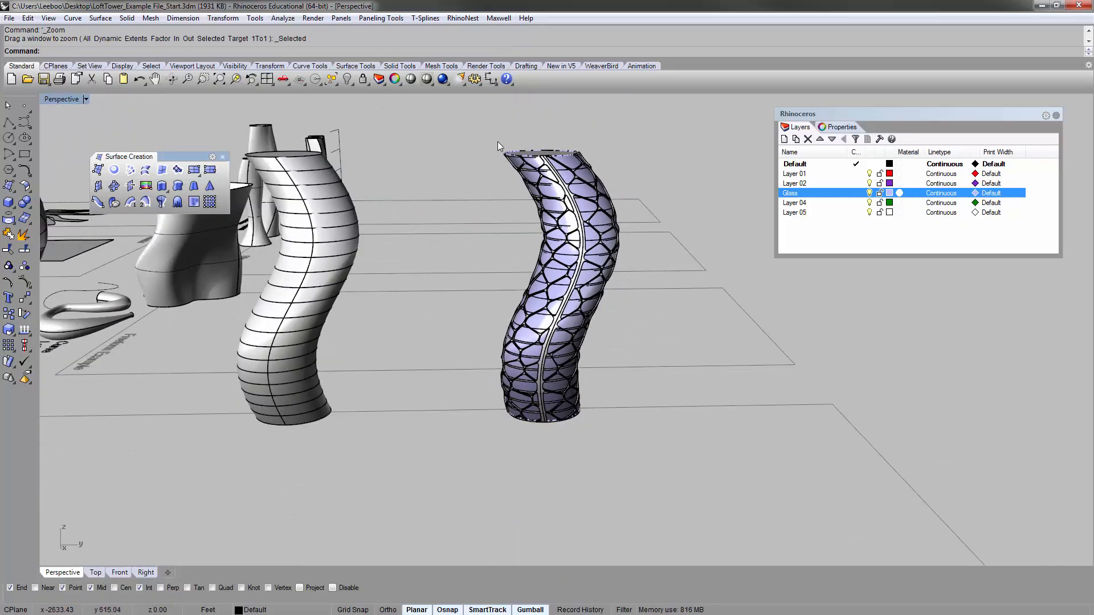
left_click_drag(486, 110, 643, 459)
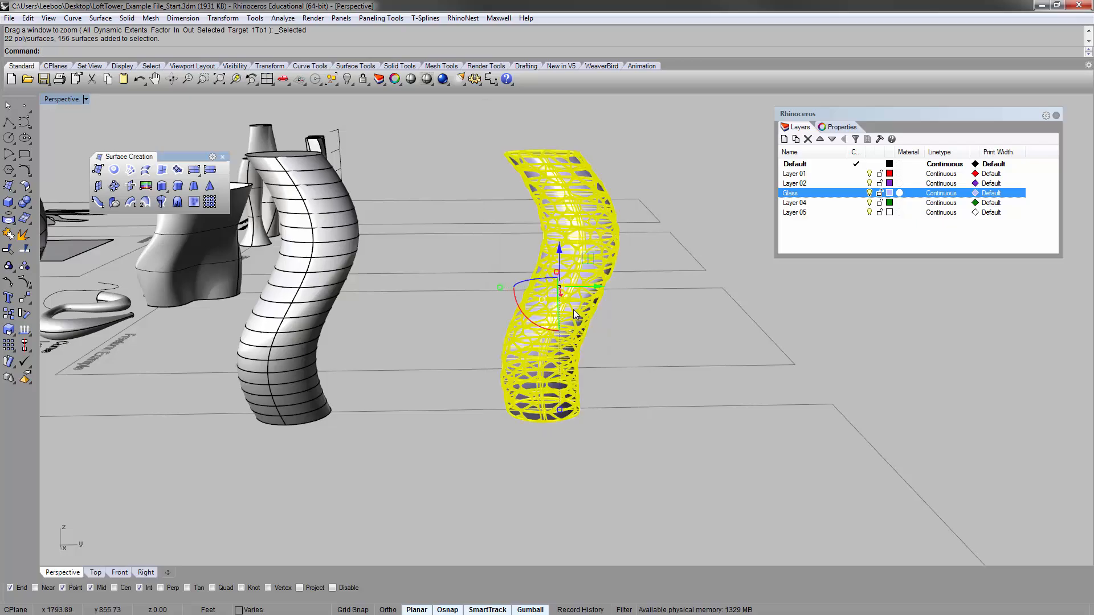
right_click_drag(527, 308, 567, 341)
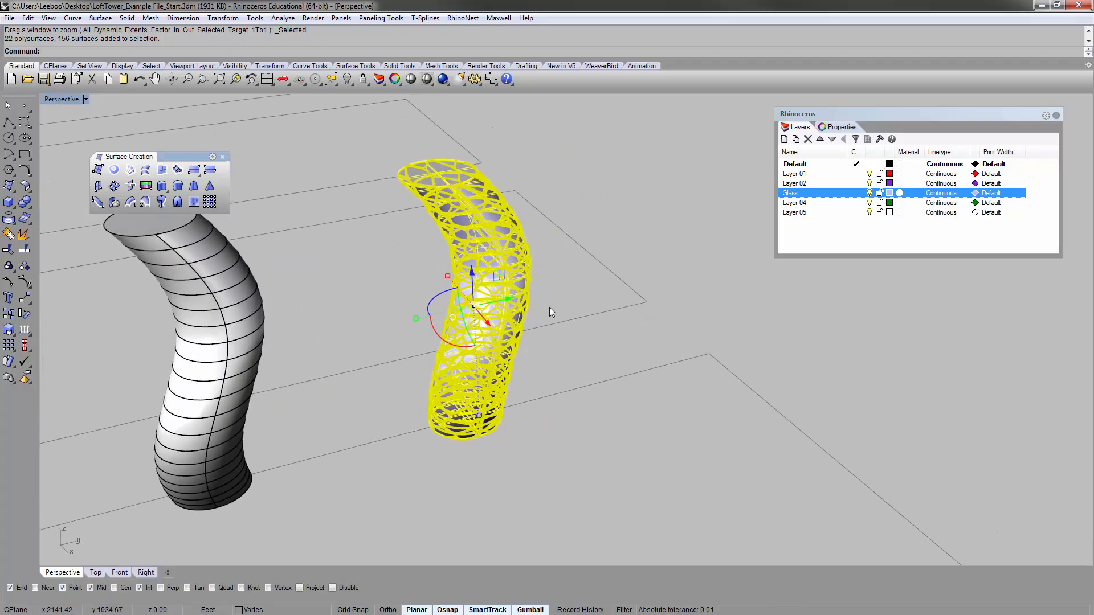